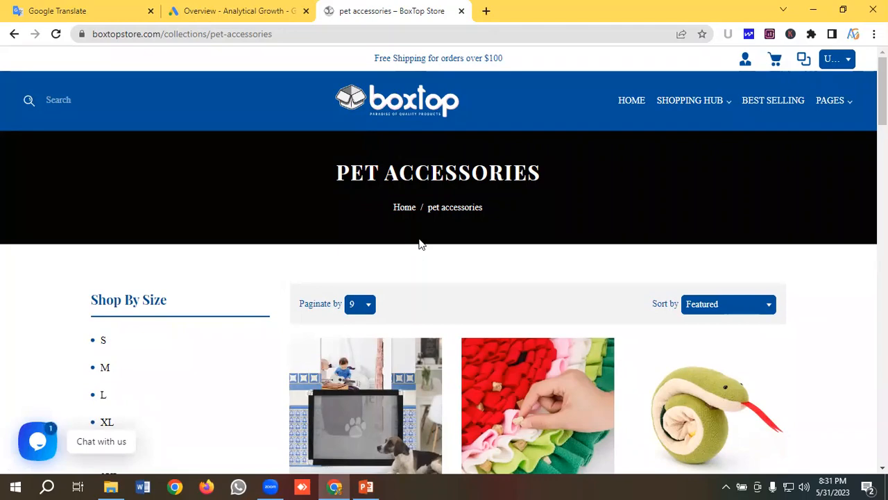
# - Browse the product listings on the BoxTop Store pet accessories page
pyautogui.scroll(-1, 418, 242)
pyautogui.scroll(1, 419, 242)
pyautogui.scroll(-3, 494, 197)
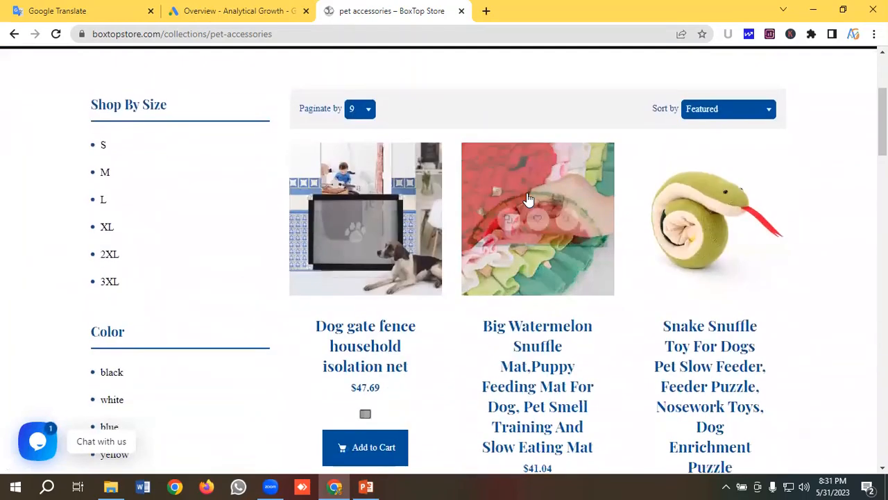
pyautogui.scroll(-9, 528, 199)
# - Switch to the campaign notes in Google Translate and review the keywords, CPC, headlines, descriptions and sitelink texts
pyautogui.click(63, 10)
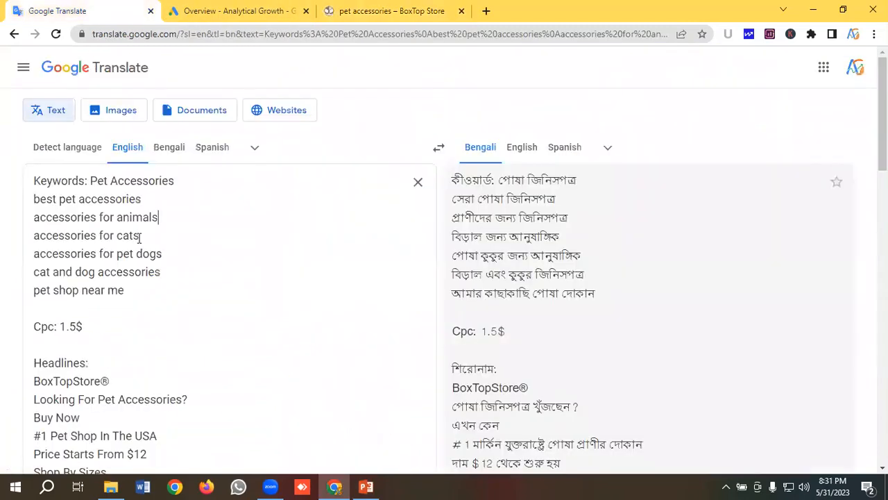
pyautogui.moveTo(149, 296); pyautogui.dragTo(26, 205)
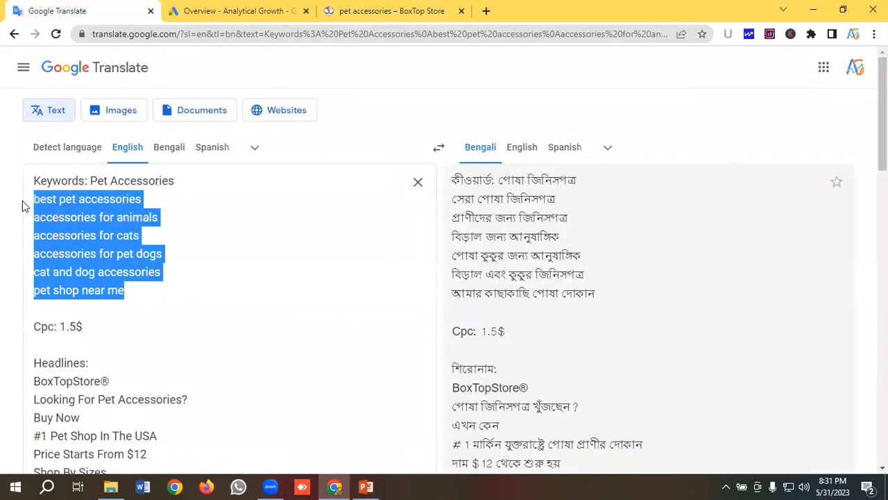
pyautogui.click(116, 197)
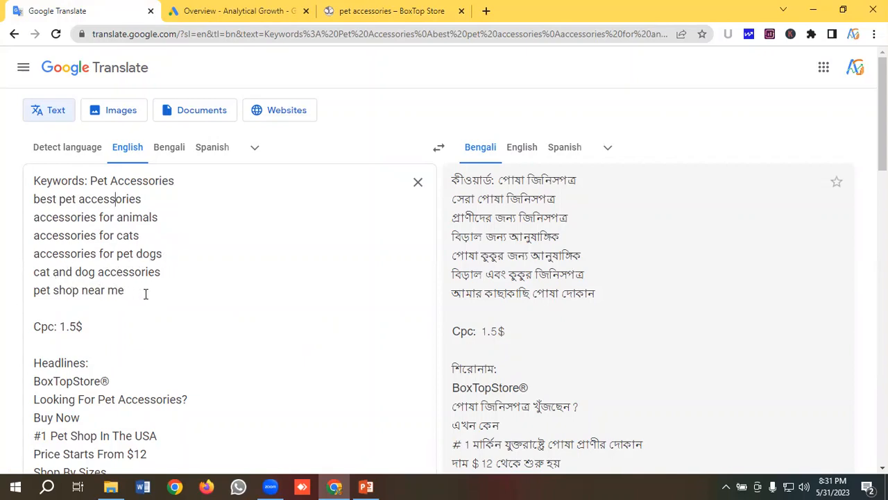
pyautogui.scroll(-3, 146, 278)
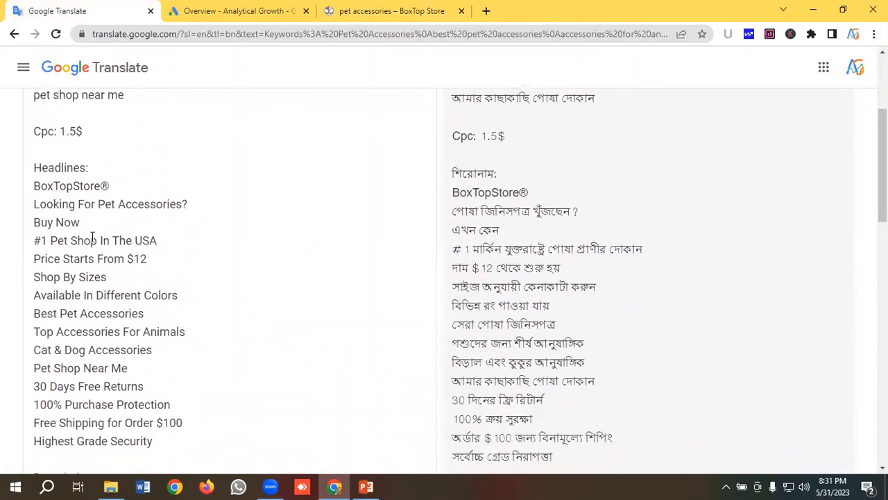
pyautogui.scroll(-4, 92, 209)
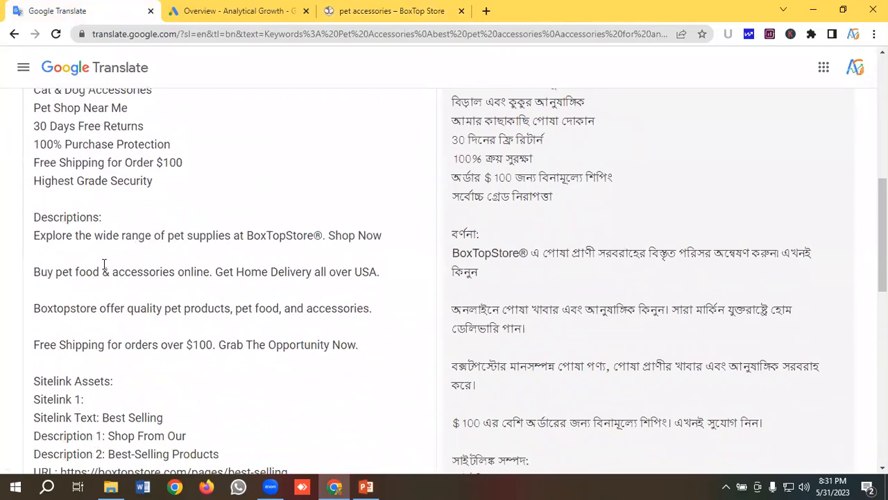
pyautogui.scroll(-1, 121, 255)
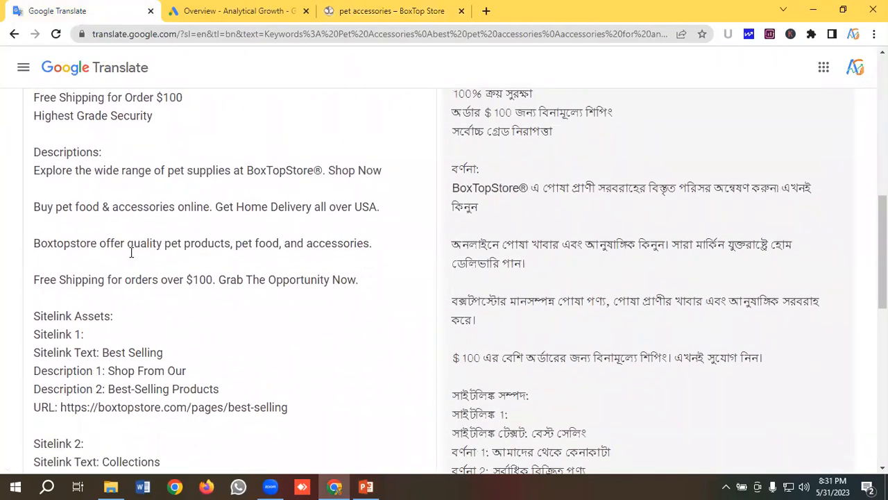
pyautogui.scroll(-2, 131, 253)
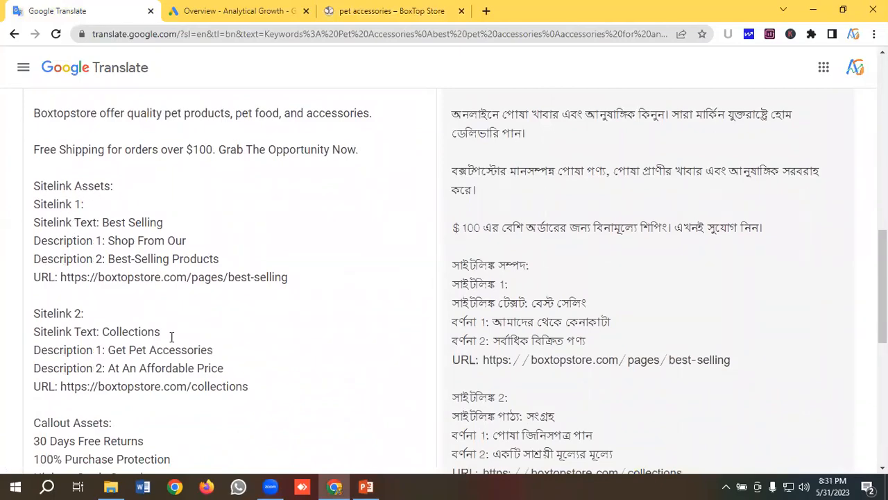
# - Glance at the store's product page, then review the sitelink, callout and structured snippet notes in Google Translate
pyautogui.click(405, 8)
pyautogui.scroll(3, 372, 257)
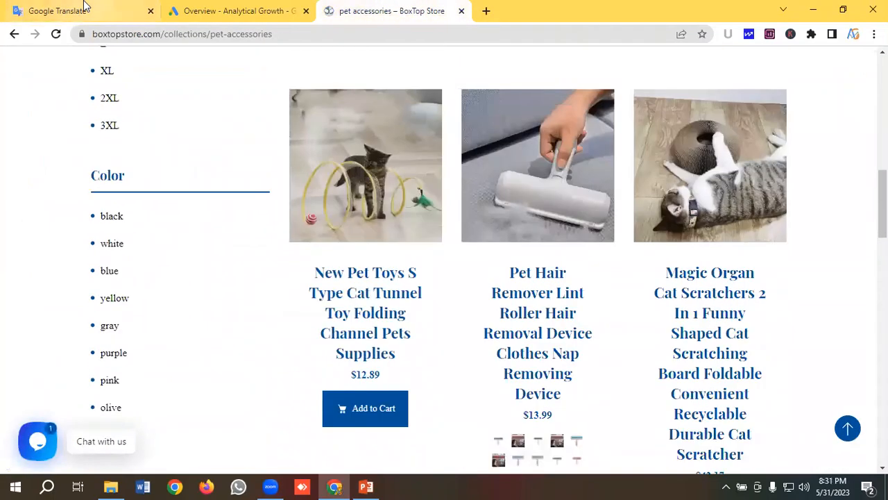
pyautogui.click(84, 7)
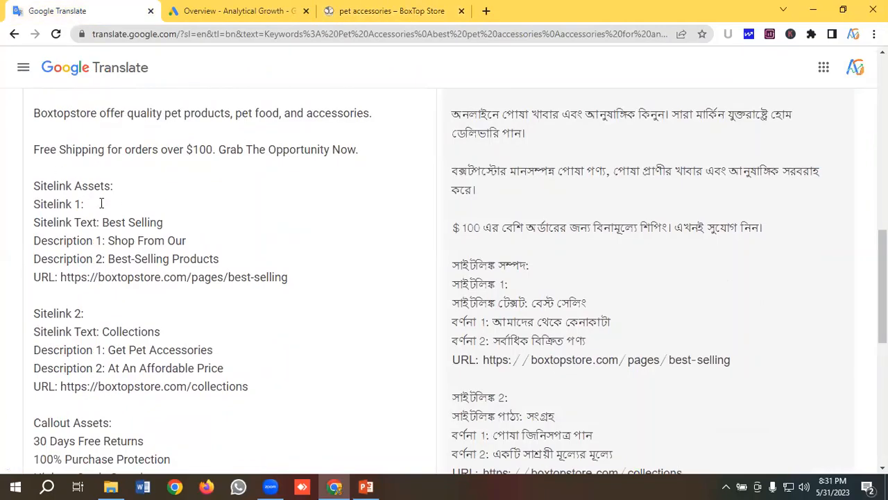
pyautogui.scroll(-3, 170, 202)
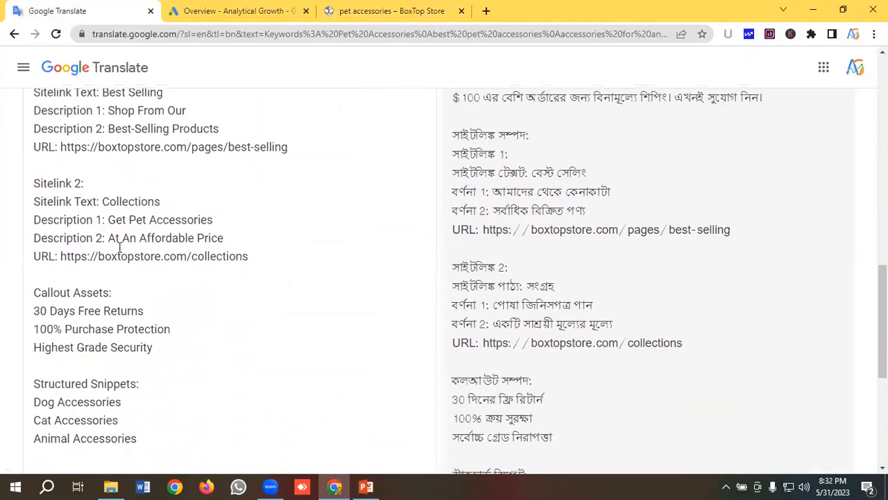
pyautogui.scroll(-2, 151, 250)
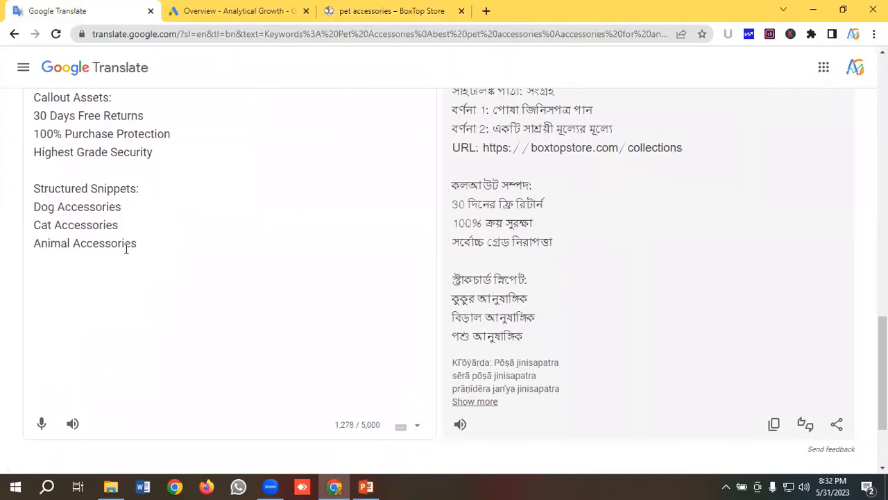
pyautogui.scroll(15, 126, 248)
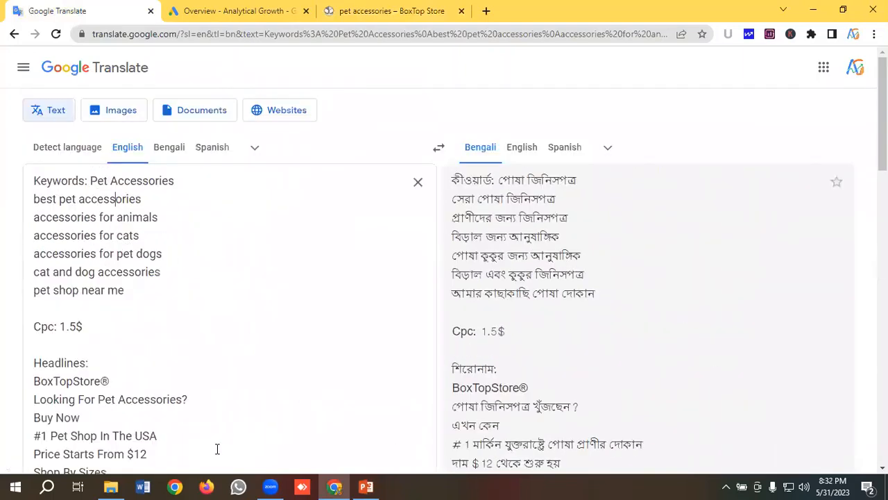
# - Switch to Google Ads and examine the Purchase and Add to basket conversion actions in the conversions summary
pyautogui.click(202, 10)
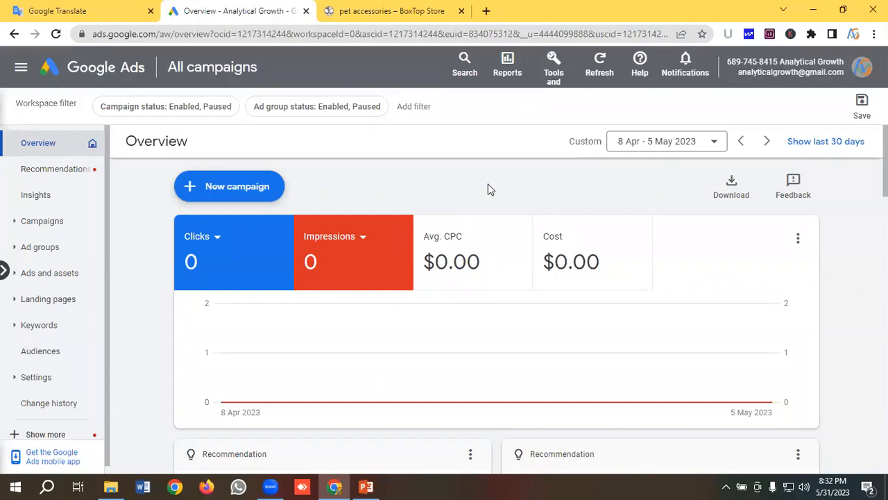
pyautogui.click(556, 66)
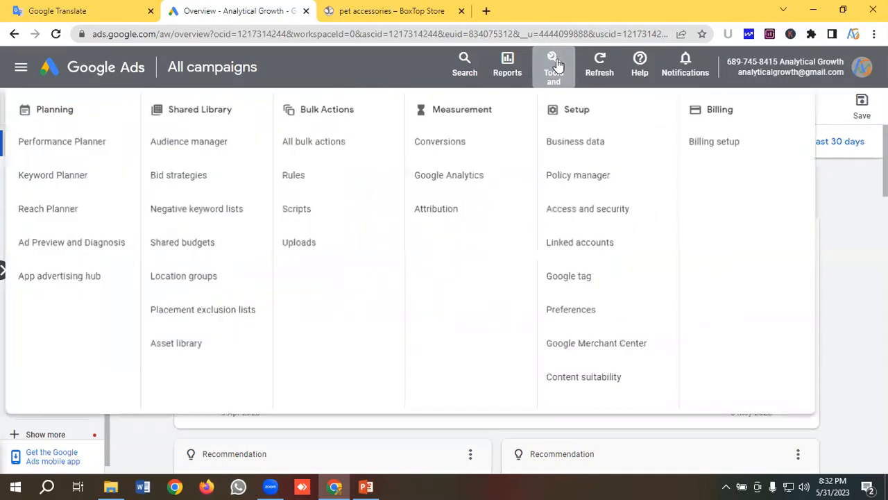
pyautogui.click(443, 147)
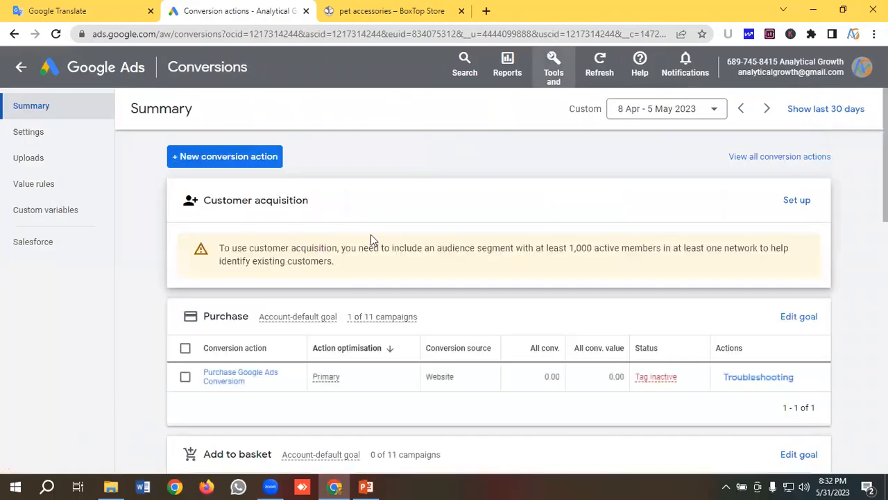
pyautogui.scroll(-3, 372, 240)
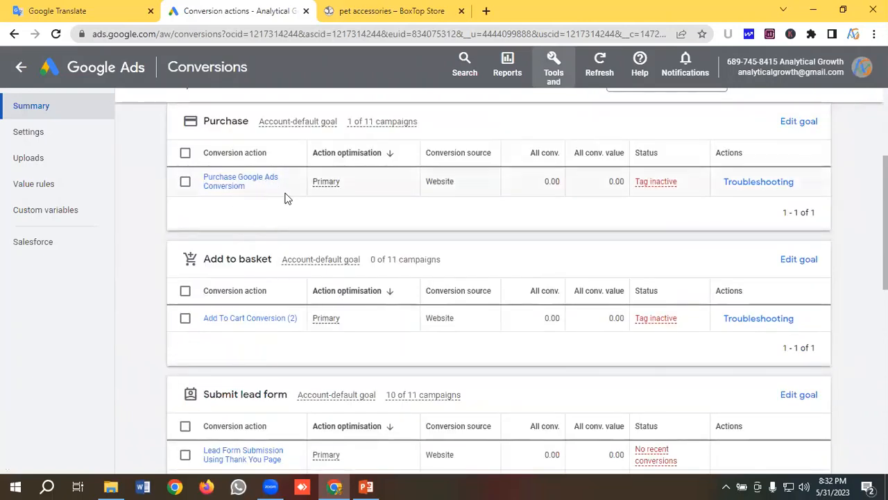
pyautogui.scroll(1, 283, 207)
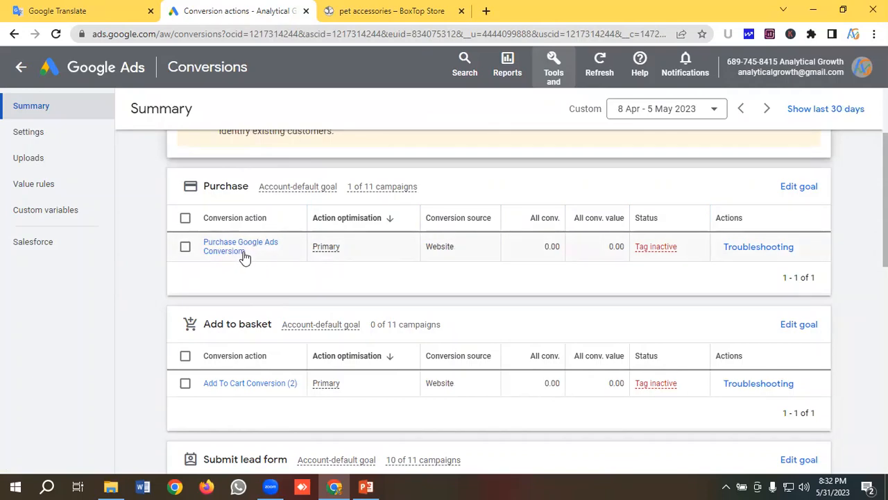
# - Switch to the BoxTop Store page and look over the pet products offered for sale
pyautogui.click(433, 9)
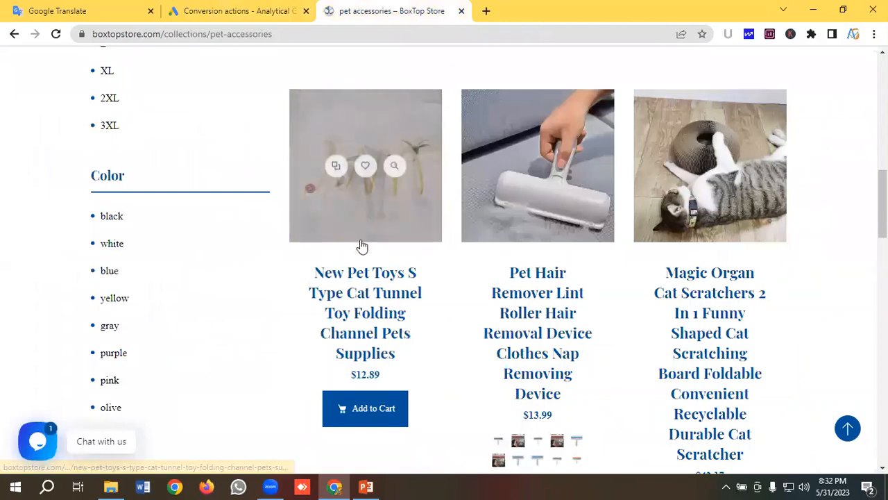
pyautogui.scroll(1, 412, 251)
pyautogui.scroll(-2, 412, 251)
pyautogui.scroll(2, 412, 251)
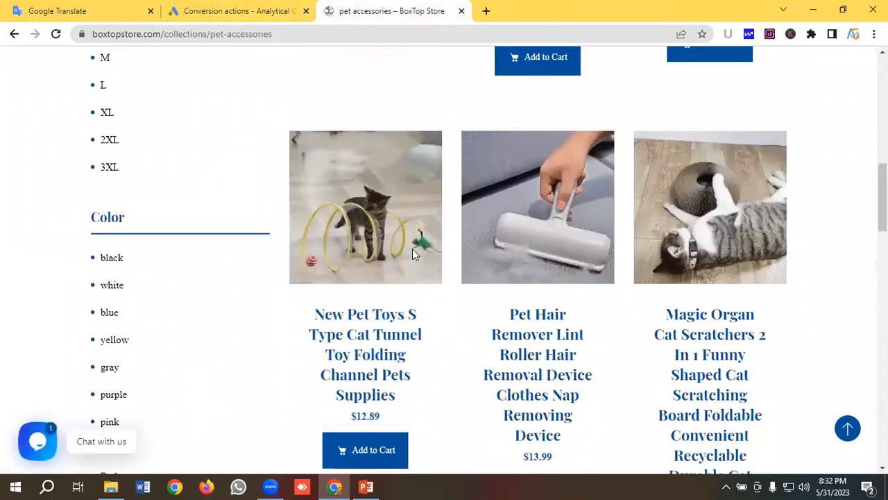
pyautogui.scroll(-1, 399, 271)
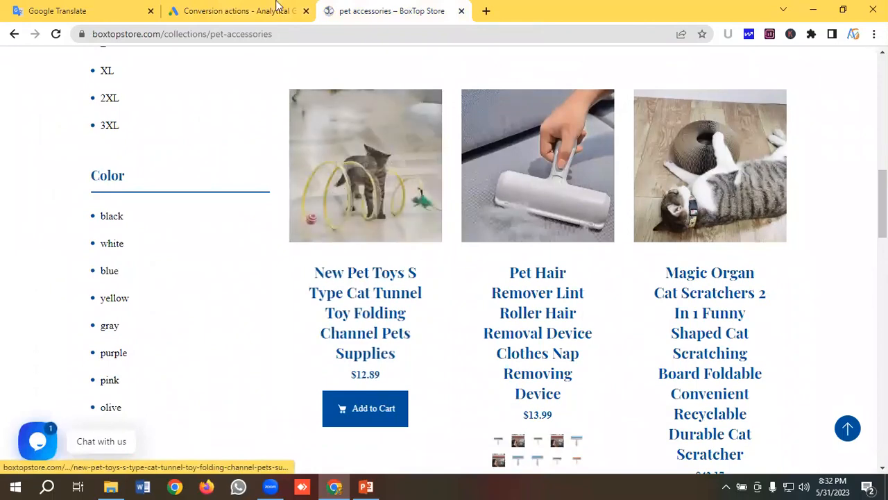
# - Return to the Google Ads account overview and start creating a new campaign
pyautogui.click(236, 10)
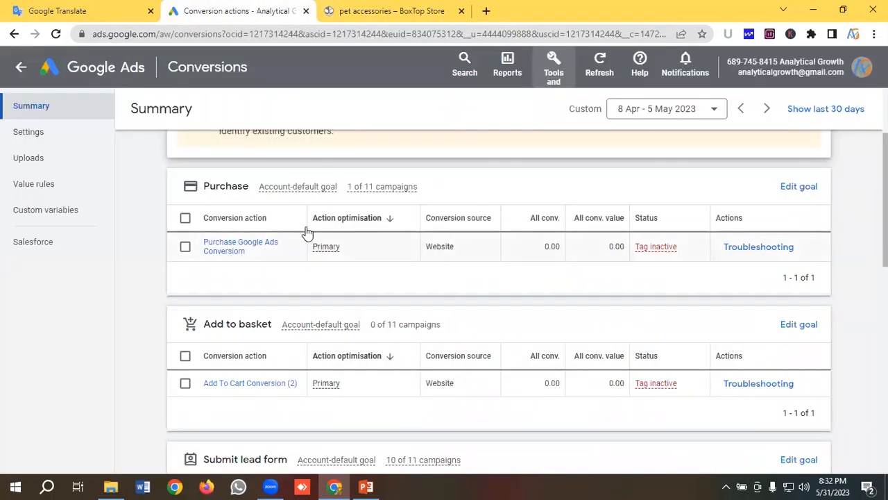
pyautogui.click(117, 66)
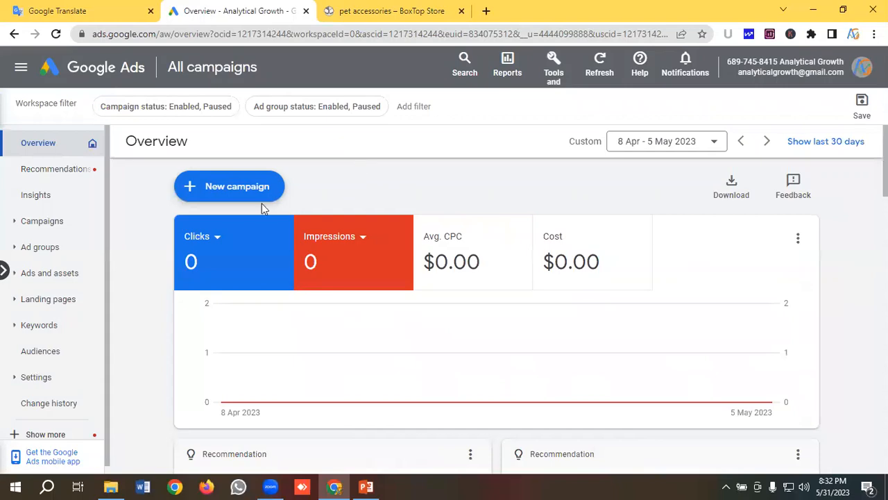
pyautogui.click(235, 187)
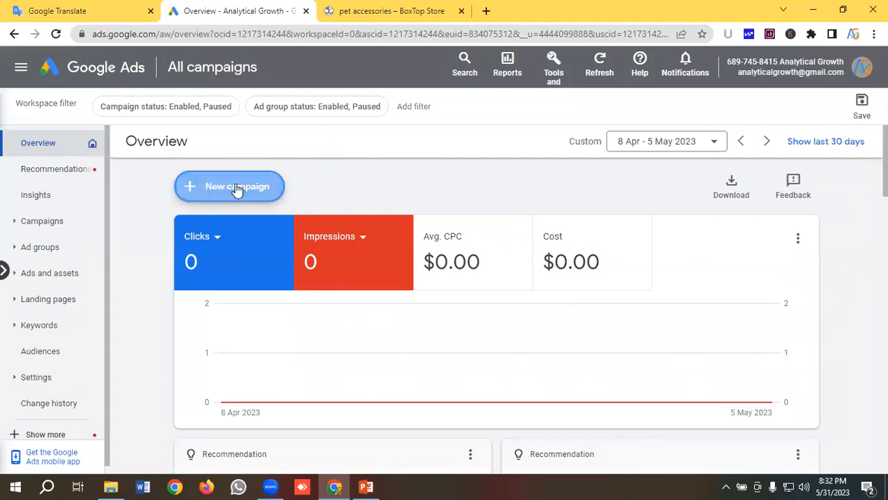
pyautogui.click(250, 196)
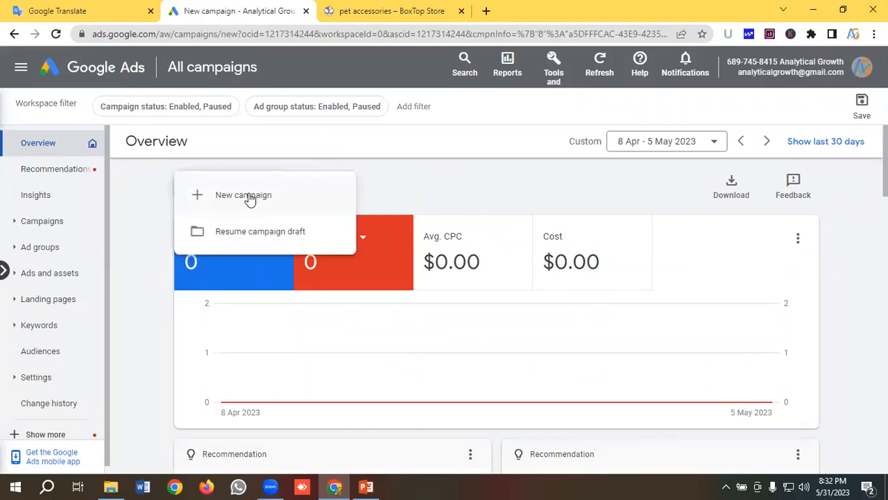
# - Compare the campaign objectives with the store's pet accessories page and choose Sales as the objective
pyautogui.scroll(-2, 258, 190)
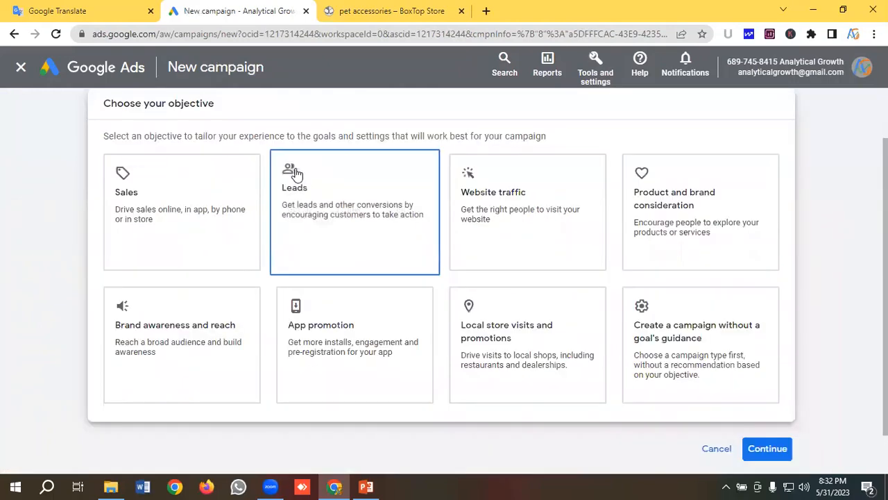
pyautogui.scroll(2, 185, 200)
pyautogui.scroll(-2, 262, 178)
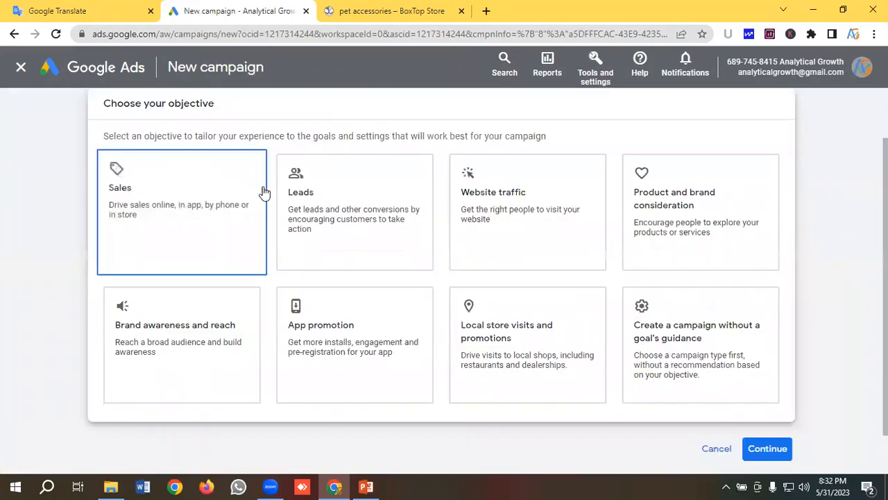
pyautogui.click(387, 6)
pyautogui.scroll(8, 354, 211)
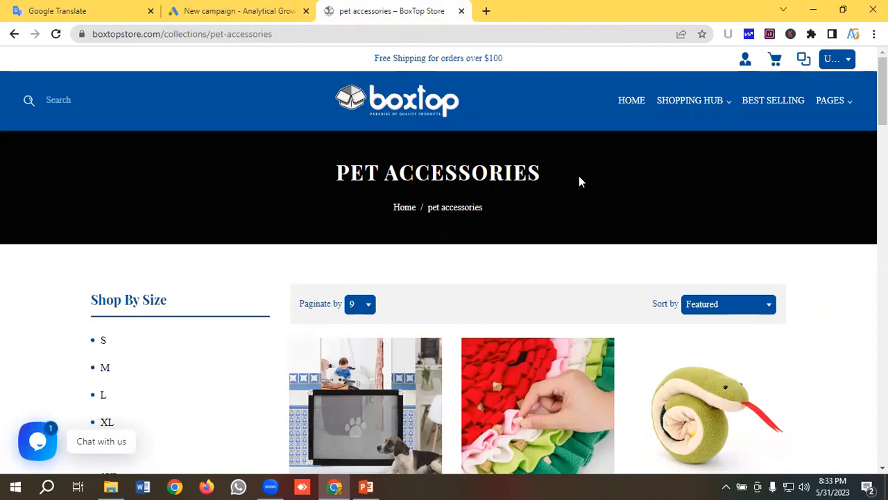
pyautogui.click(254, 12)
pyautogui.click(182, 223)
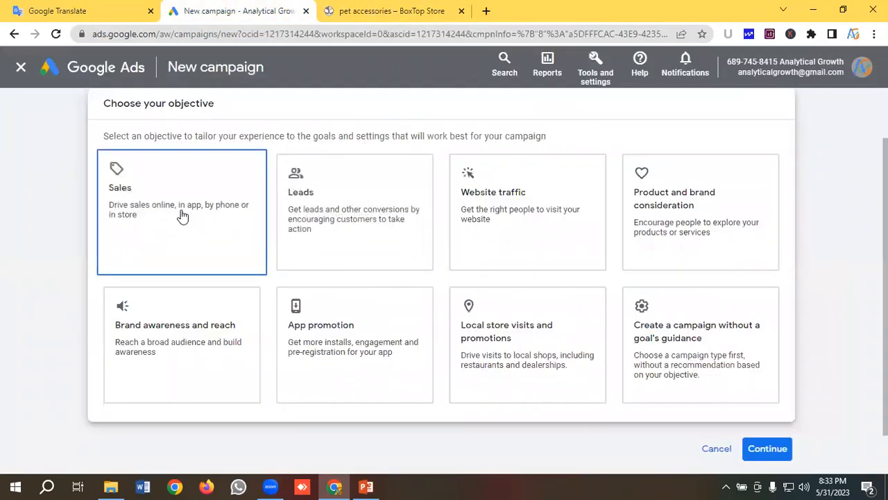
# - Review the Sales conversion goals and remove the "Add to basket" goal from the campaign
pyautogui.scroll(-5, 183, 212)
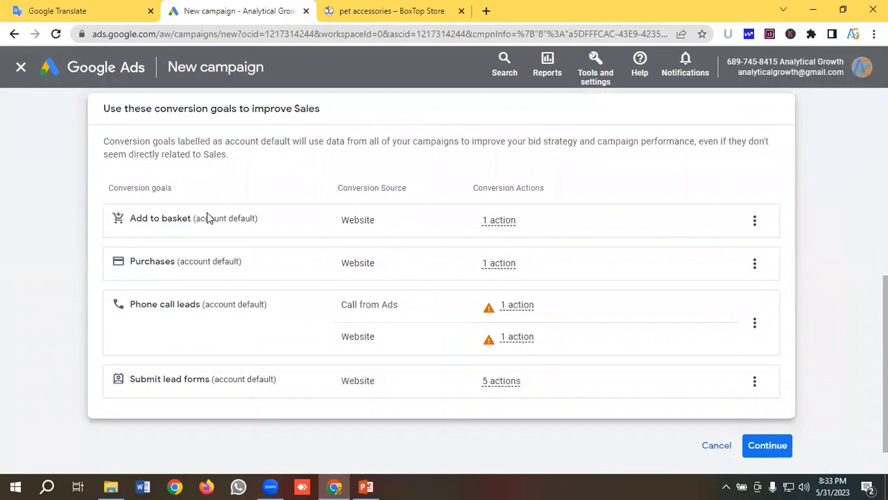
pyautogui.scroll(-1, 333, 202)
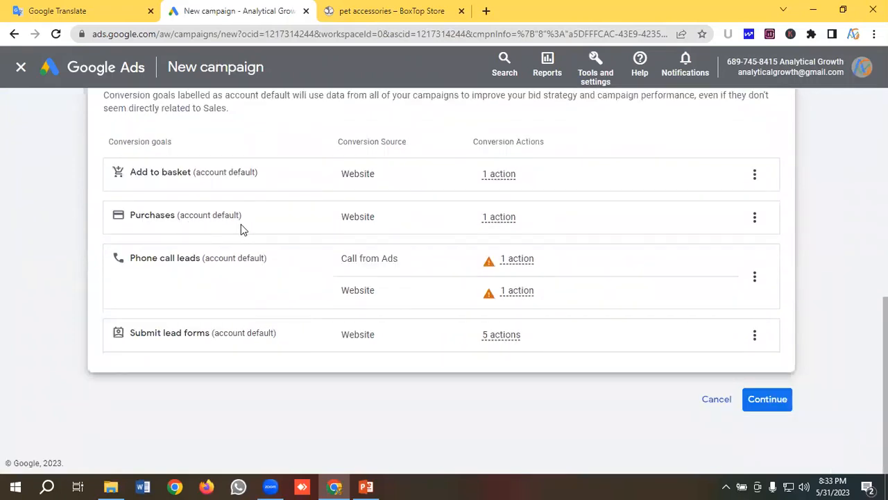
pyautogui.scroll(1, 245, 230)
pyautogui.scroll(-1, 234, 248)
pyautogui.click(754, 174)
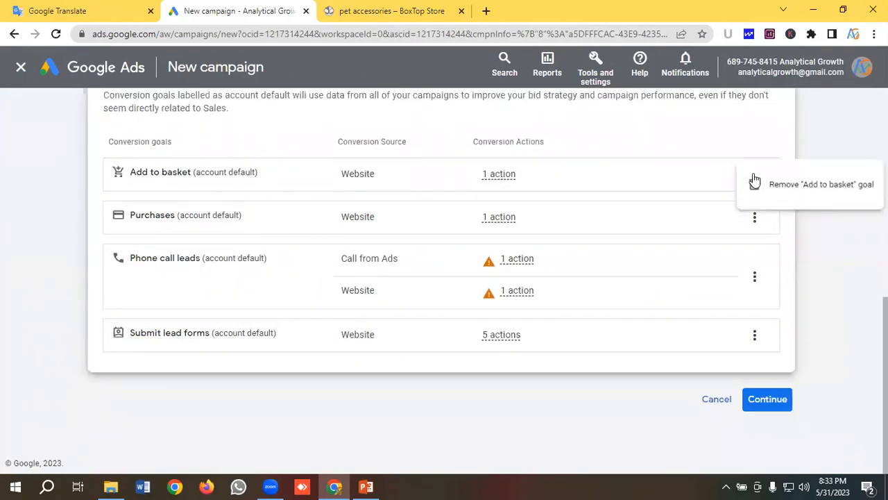
pyautogui.click(779, 185)
pyautogui.click(579, 299)
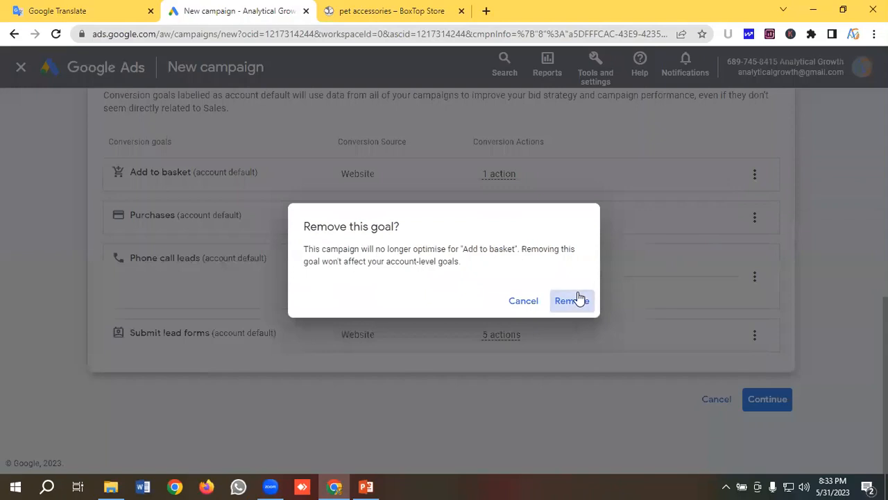
# - Remove the "Phone call leads" goal from the campaign's conversion goals
pyautogui.click(756, 256)
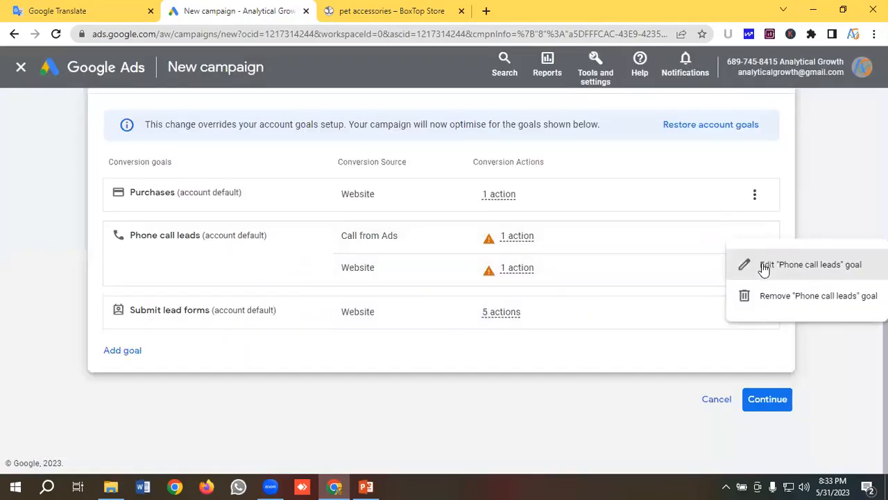
pyautogui.click(743, 294)
pyautogui.click(581, 299)
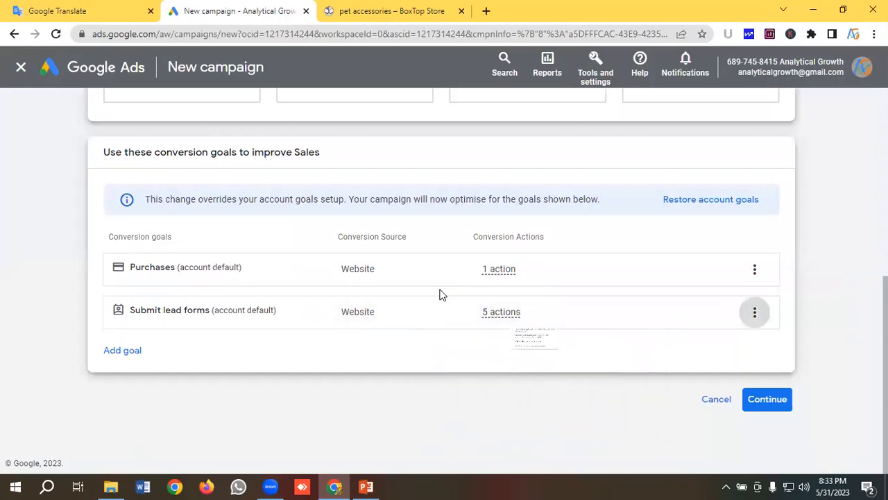
# - Remove the "Submit lead forms" goal from the campaign's conversion goals
pyautogui.click(755, 312)
pyautogui.click(791, 325)
pyautogui.press('Return')
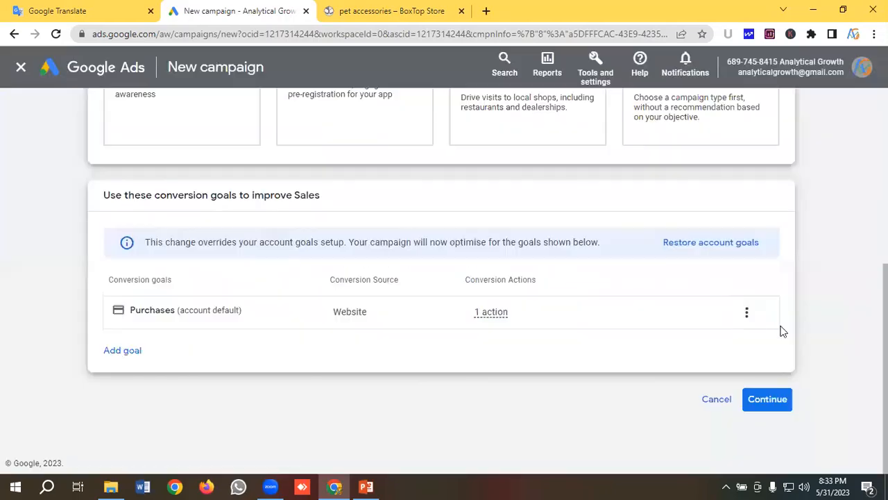
# - Accept the conversion goals and choose Search as the campaign type
pyautogui.click(768, 398)
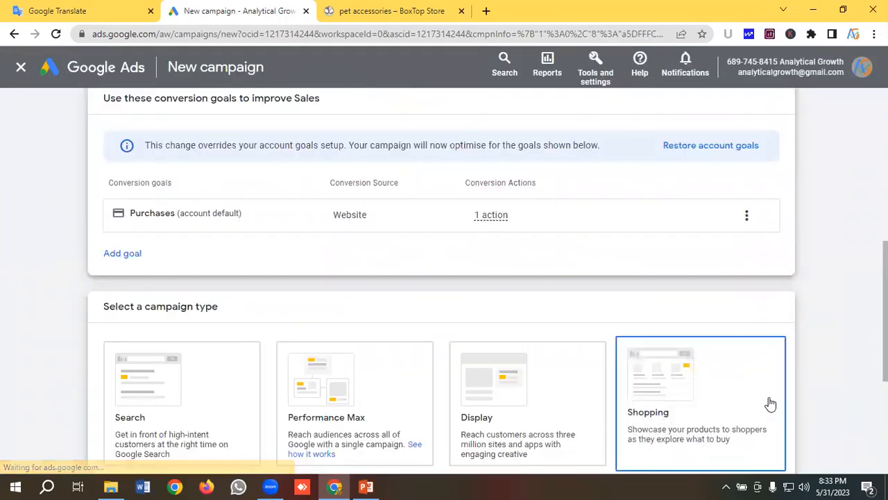
pyautogui.scroll(-2, 258, 205)
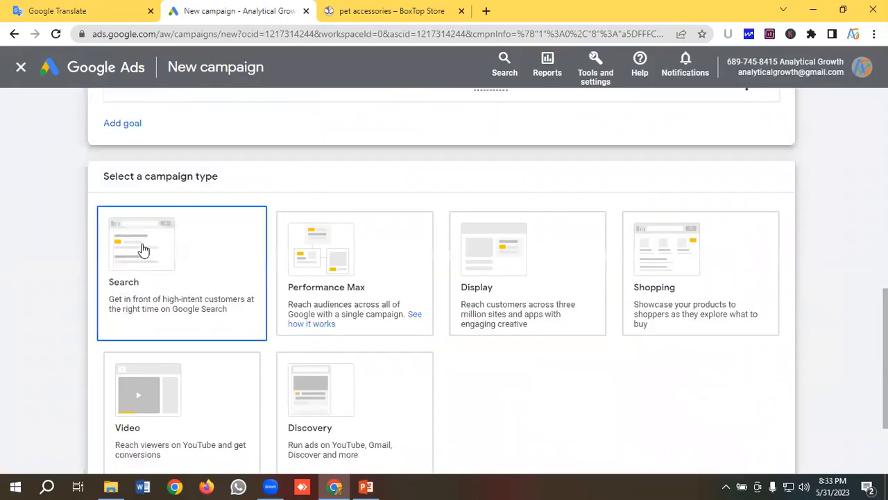
pyautogui.scroll(-1, 193, 248)
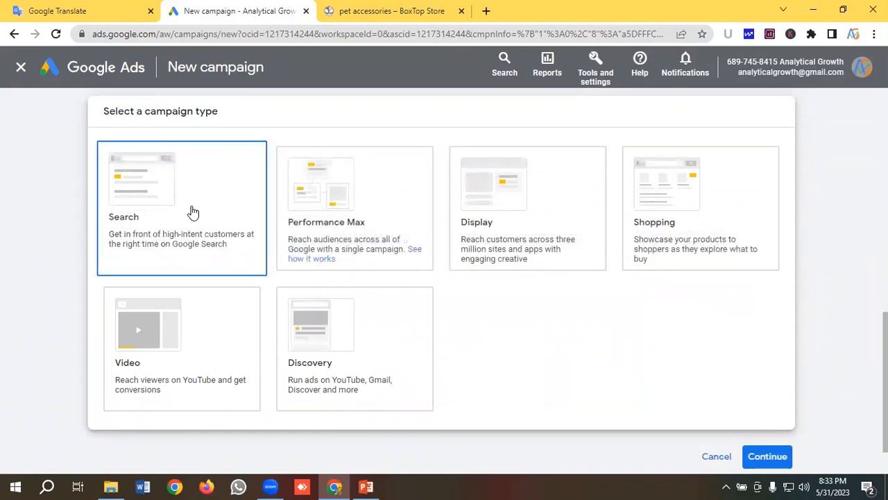
pyautogui.click(167, 201)
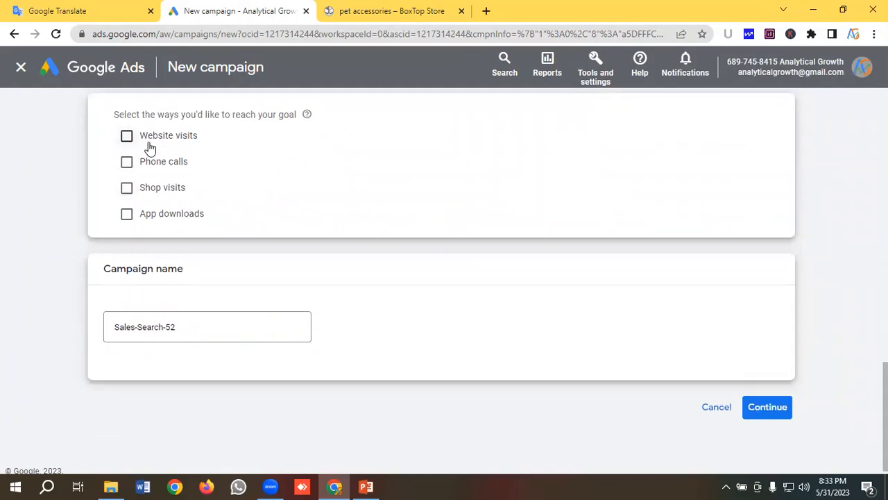
# - Name the campaign "Boxtop Store | Pet Accessories | Sales" and start it as a new campaign instead of finishing a saved draft
pyautogui.scroll(-1, 185, 317)
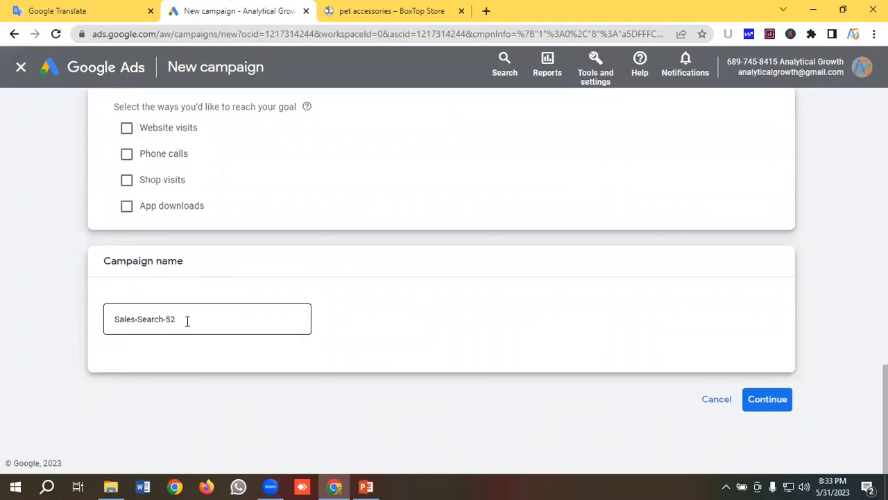
pyautogui.moveTo(187, 319); pyautogui.dragTo(109, 317)
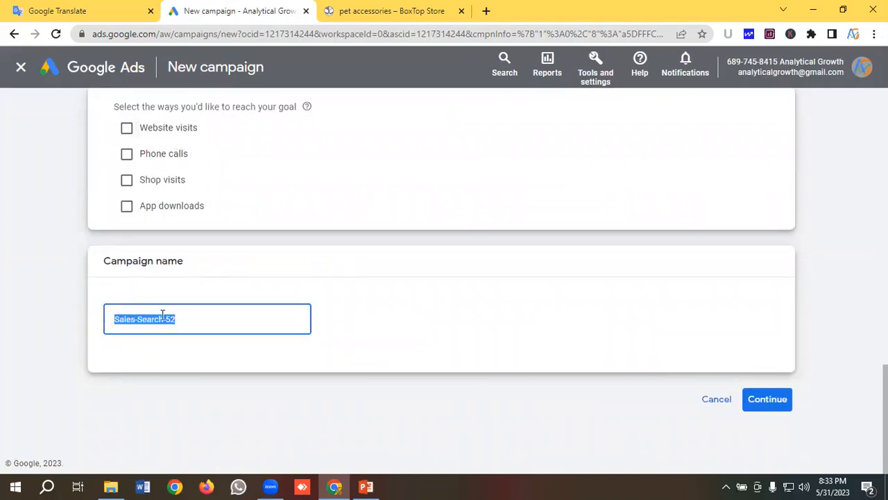
pyautogui.press('BackSpace')
pyautogui.write('Boxtop Store | Pet Accessories | Sales')
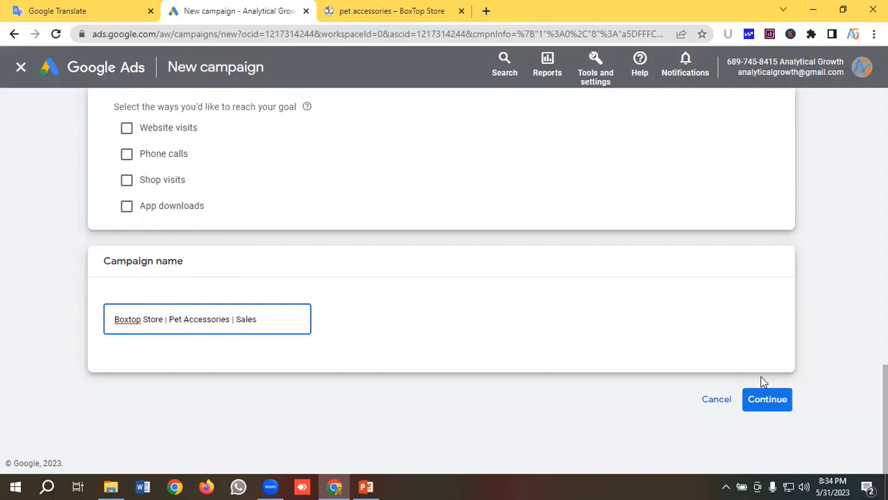
pyautogui.click(763, 400)
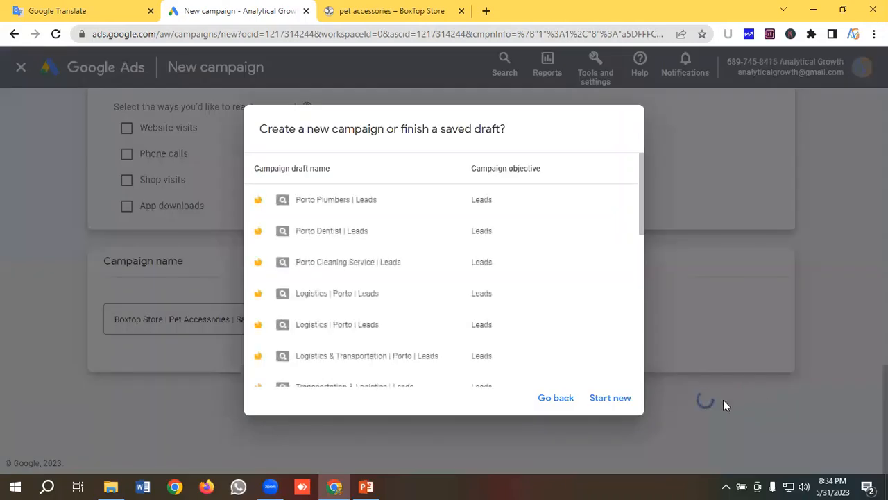
pyautogui.click(610, 398)
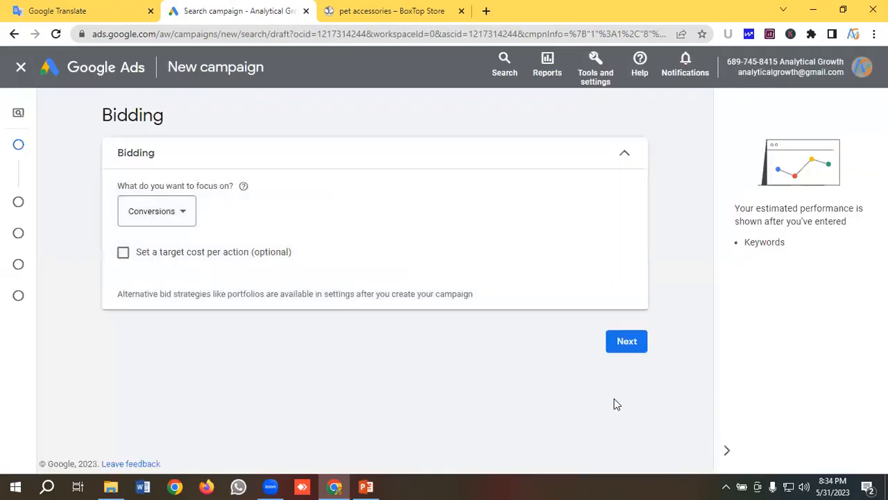
# - Set the bidding focus to Clicks without a maximum cost per click limit and proceed to the campaign settings
pyautogui.click(173, 217)
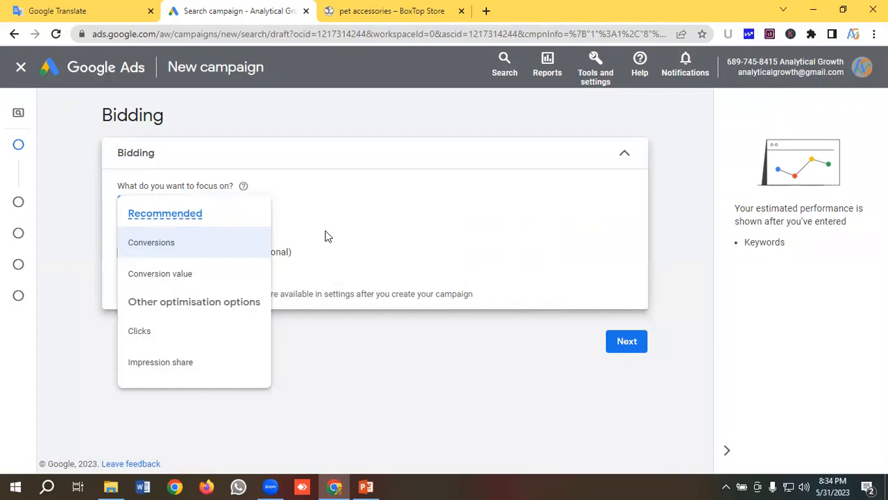
pyautogui.click(149, 335)
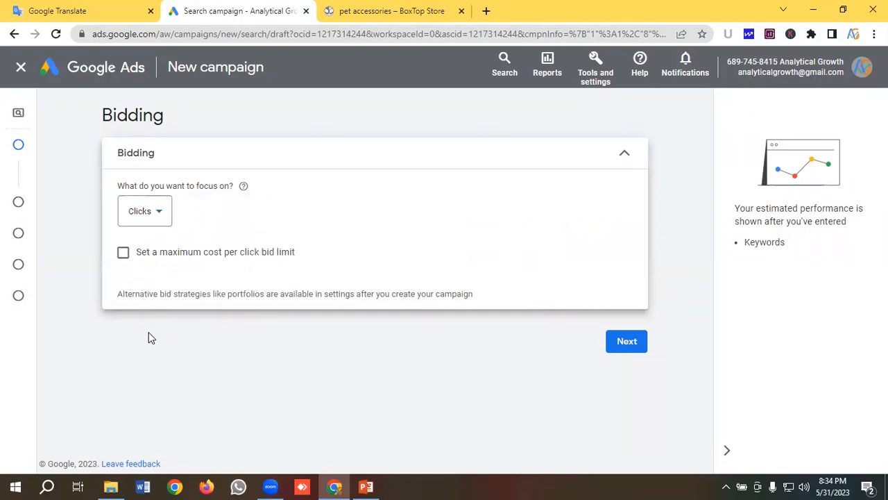
pyautogui.click(146, 217)
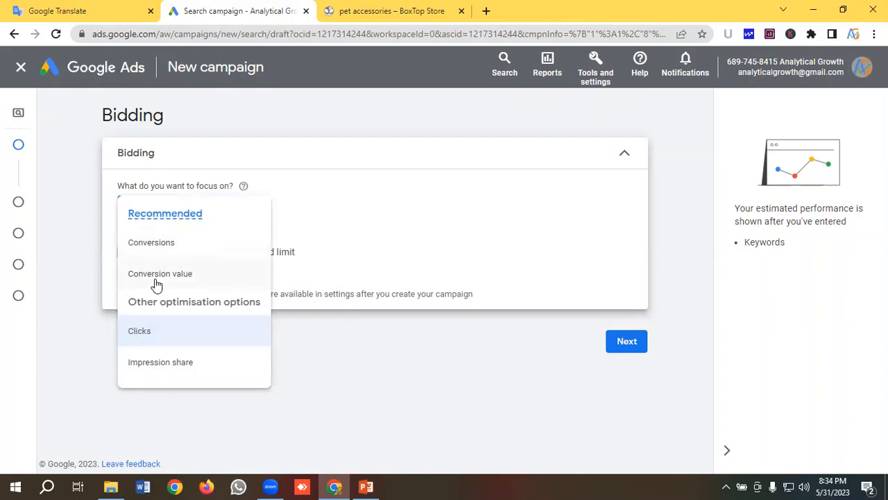
pyautogui.click(427, 209)
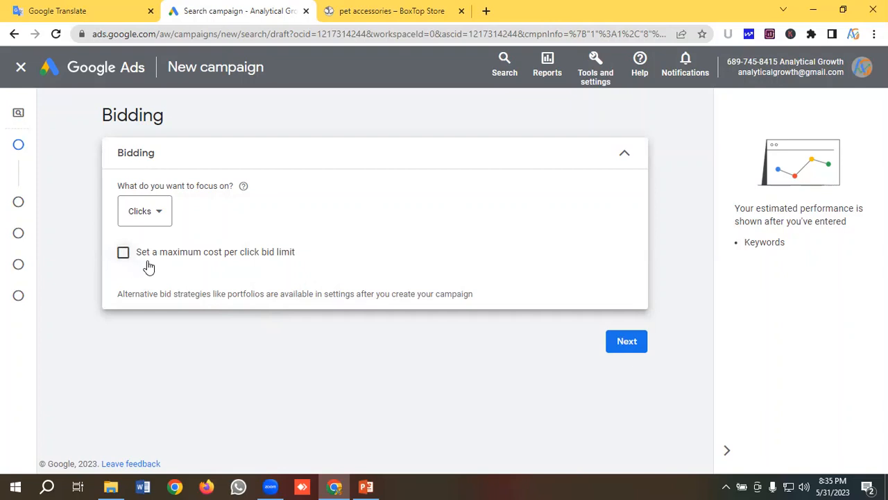
pyautogui.click(653, 354)
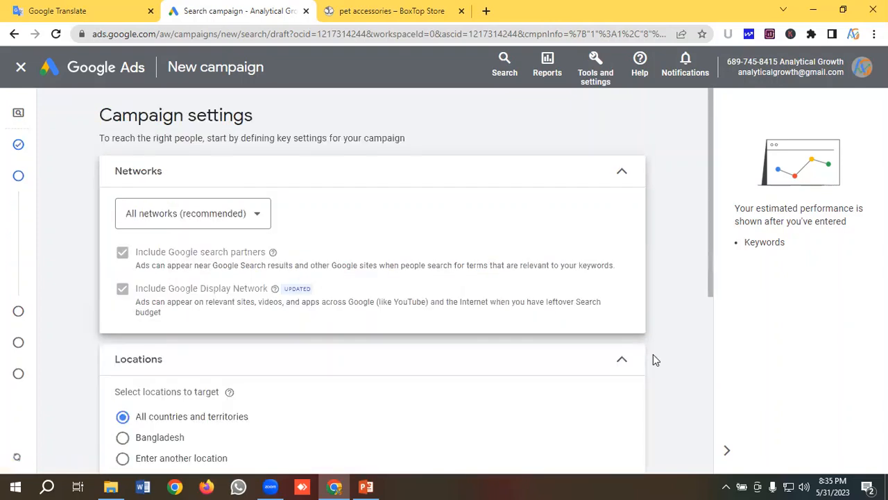
# - Switch the networks setting to Choose networks and exclude both Google search partners and the Google Display Network
pyautogui.click(173, 223)
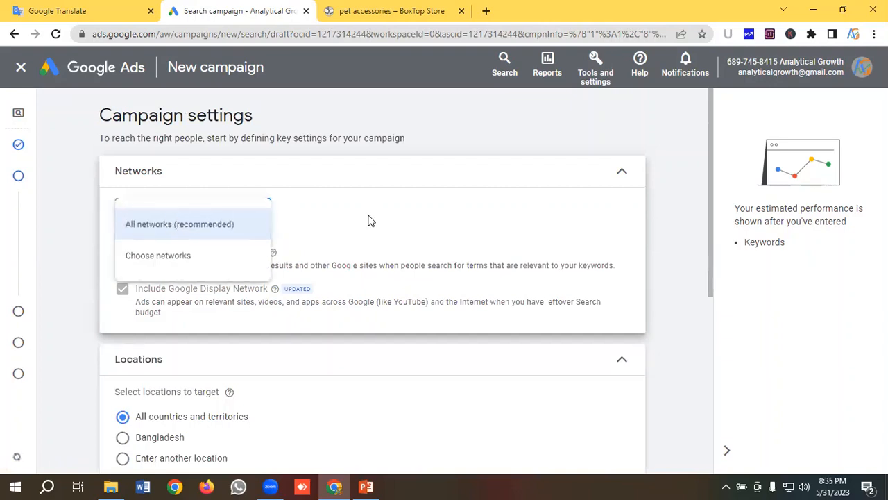
pyautogui.click(323, 231)
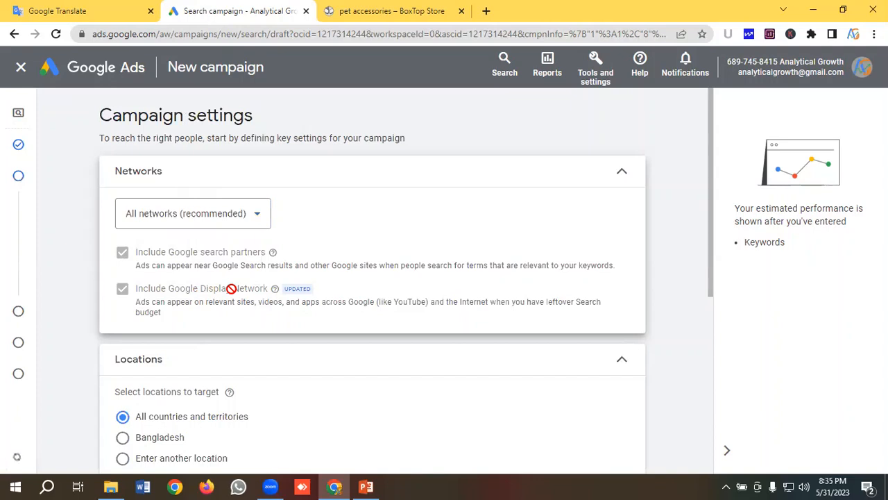
pyautogui.click(194, 217)
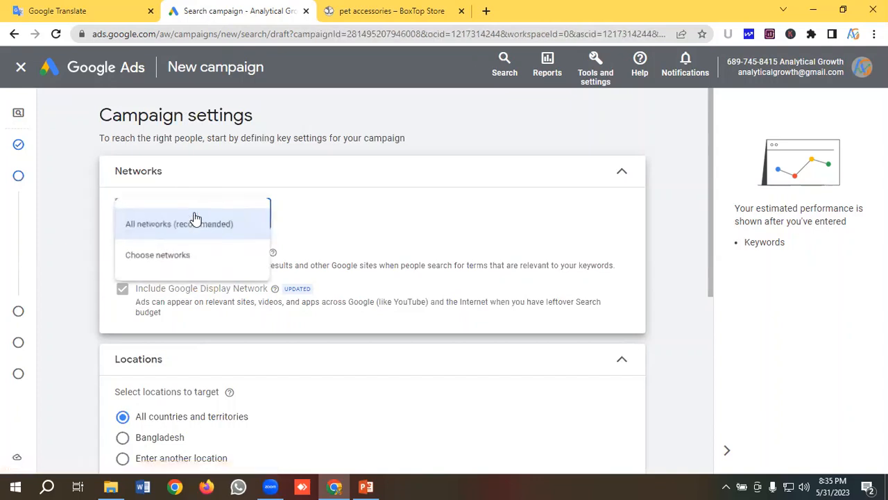
pyautogui.click(158, 256)
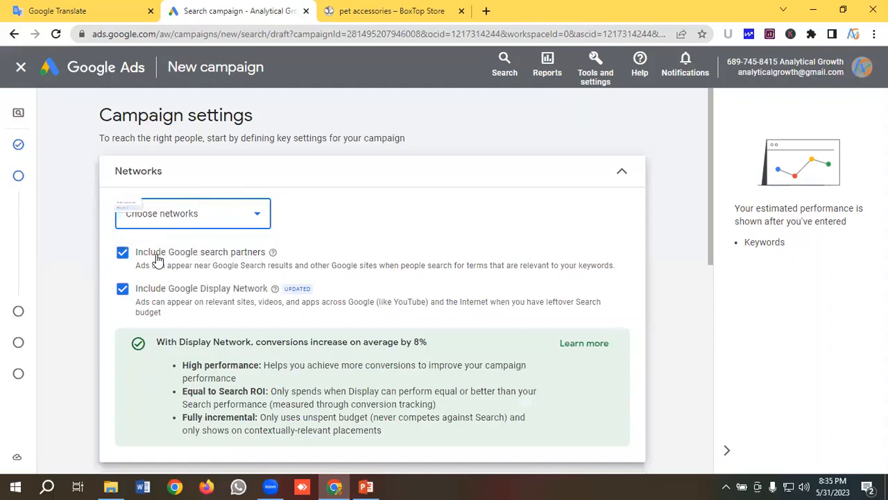
pyautogui.click(122, 254)
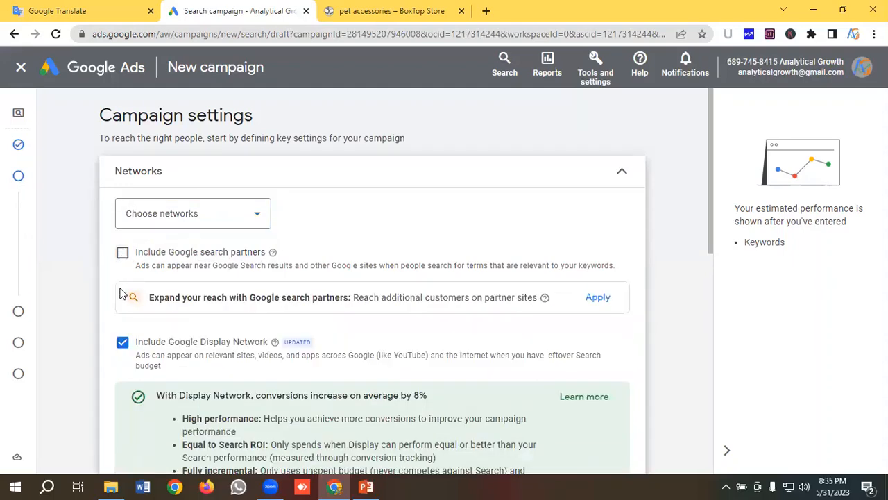
pyautogui.click(123, 342)
# - Target the United States as the campaign's location instead of all countries and territories
pyautogui.scroll(-3, 246, 274)
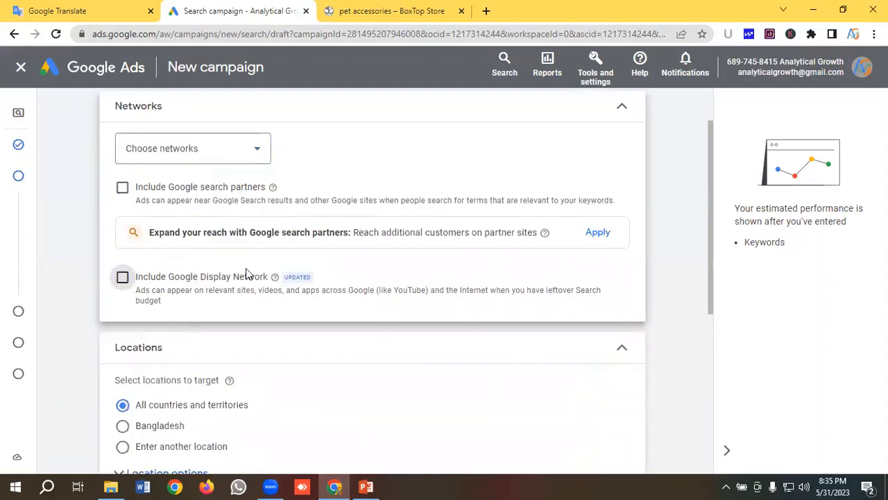
pyautogui.scroll(-1, 246, 275)
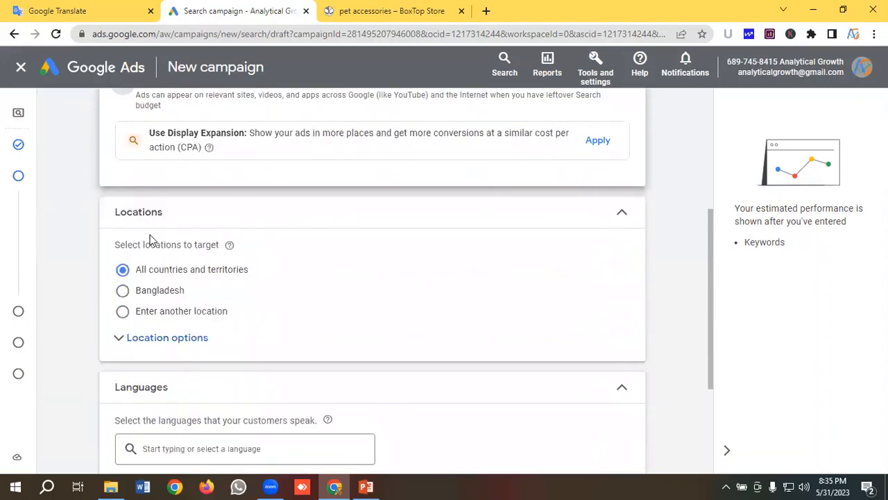
pyautogui.click(123, 316)
pyautogui.click(182, 350)
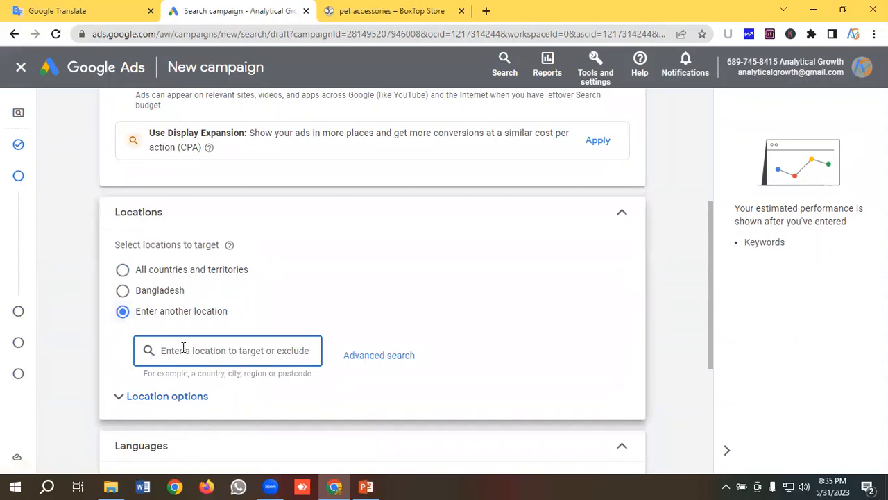
pyautogui.write('Un')
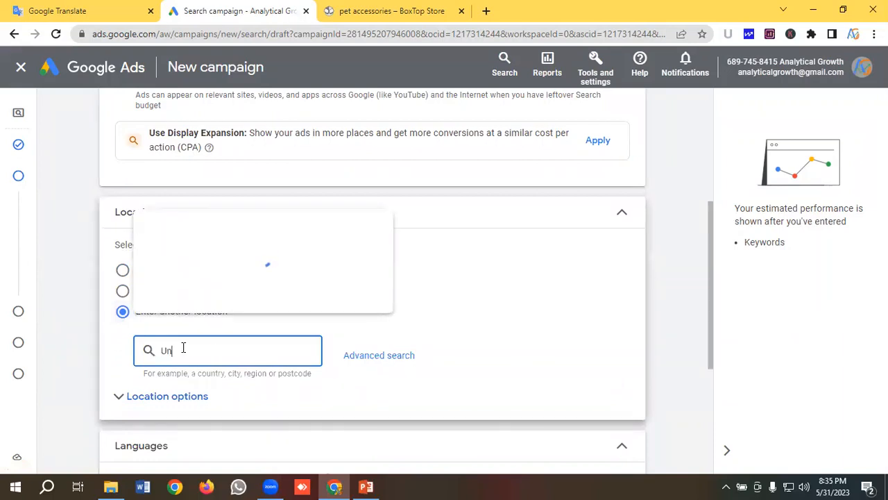
pyautogui.write('ited States')
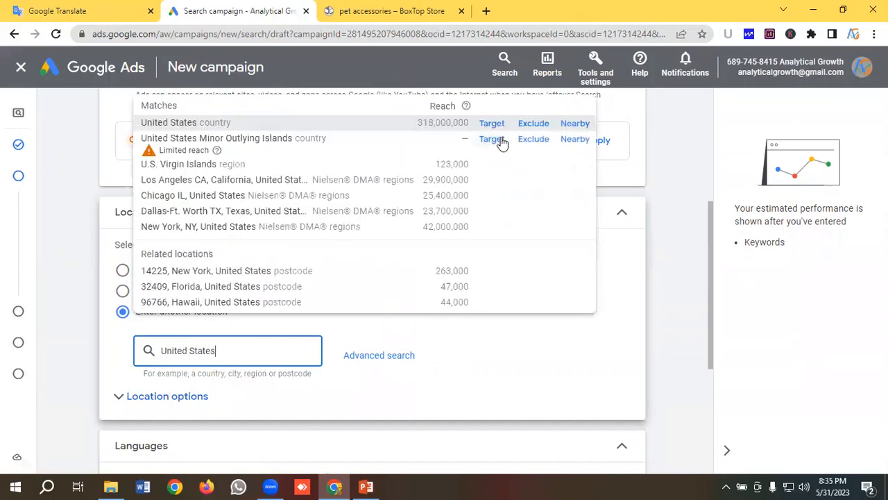
pyautogui.click(499, 127)
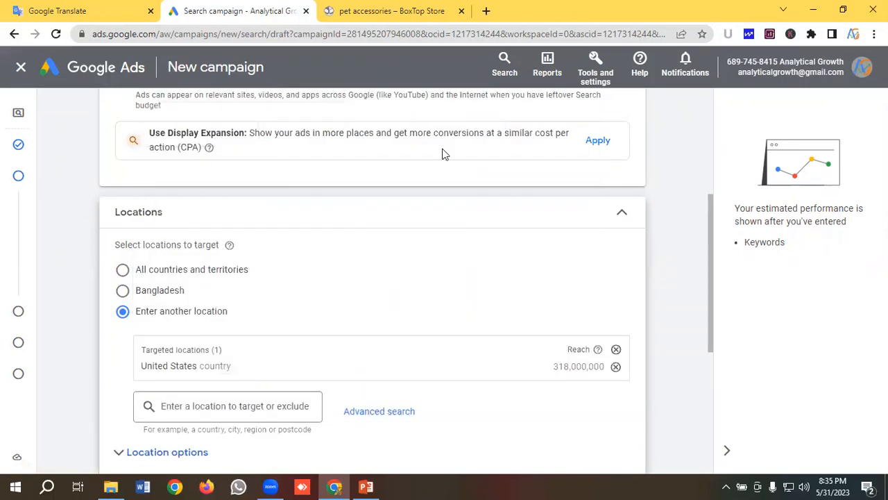
# - Review the customer language options in the campaign settings, leaving the English selection as it is
pyautogui.scroll(-1, 187, 309)
pyautogui.scroll(-2, 188, 309)
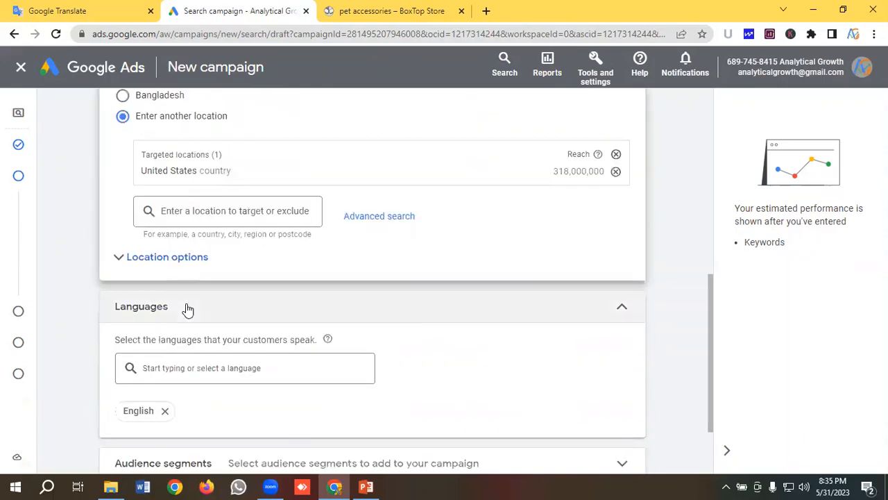
pyautogui.scroll(-1, 187, 318)
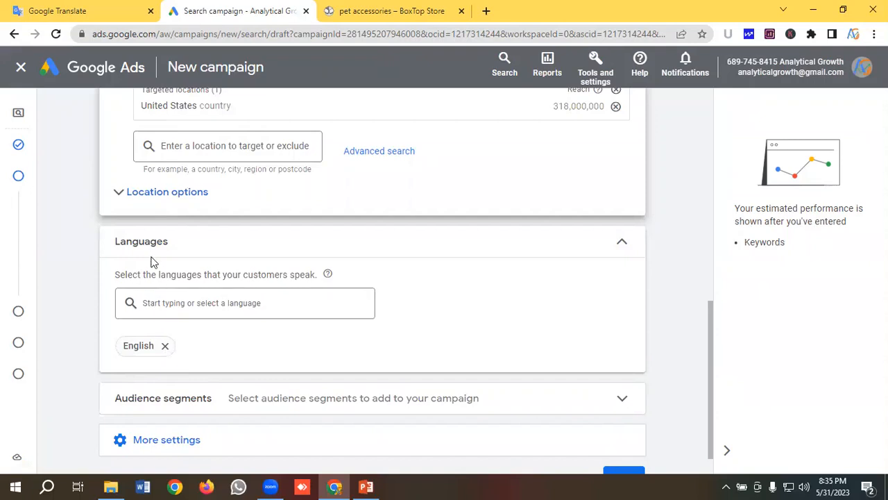
pyautogui.click(161, 302)
pyautogui.scroll(-2, 236, 190)
pyautogui.scroll(3, 179, 181)
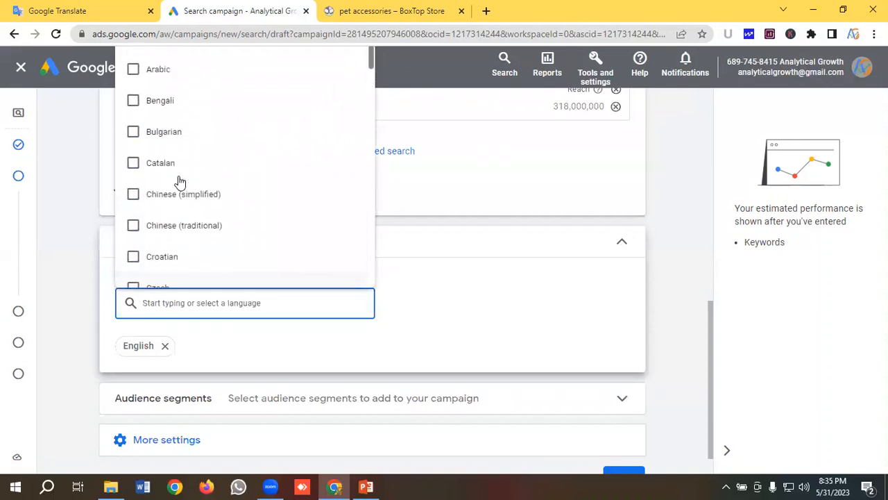
pyautogui.click(428, 288)
pyautogui.scroll(-1, 173, 333)
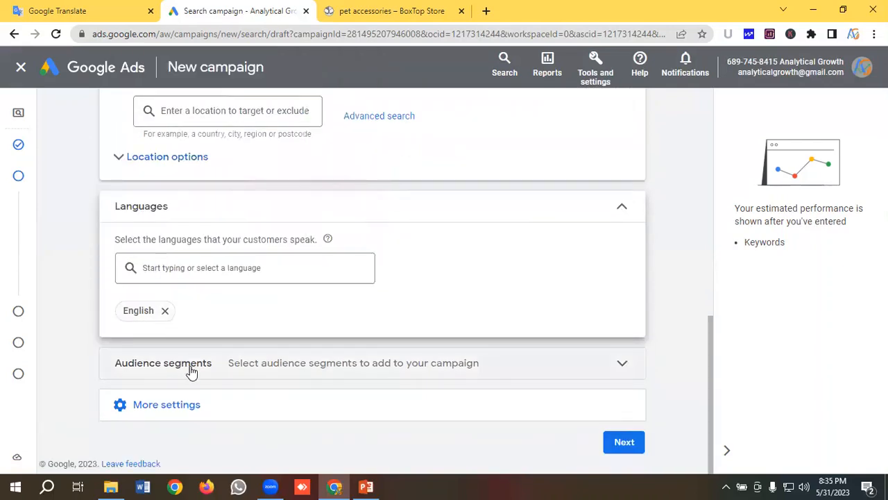
# - Examine the campaign's audience segments, both the suggested segments and the browsable categories, and collapse the section without selecting any
pyautogui.click(188, 368)
pyautogui.scroll(-3, 190, 365)
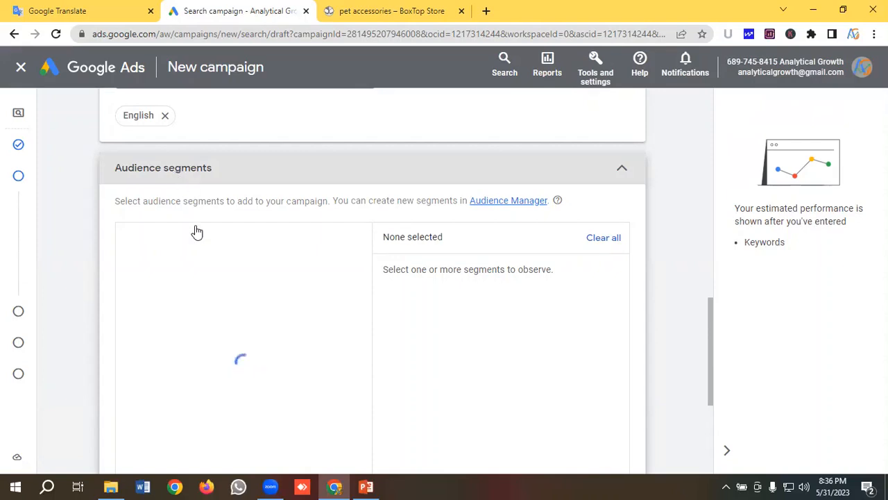
pyautogui.scroll(-3, 218, 295)
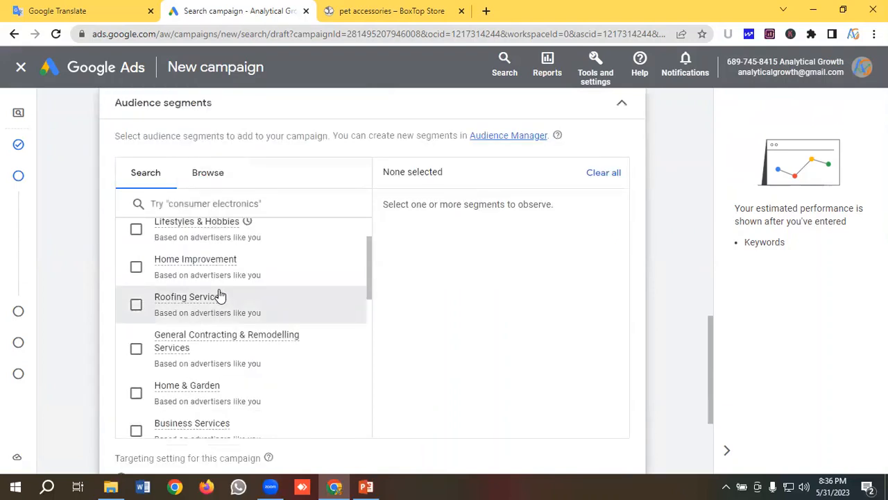
pyautogui.scroll(2, 229, 208)
pyautogui.click(212, 177)
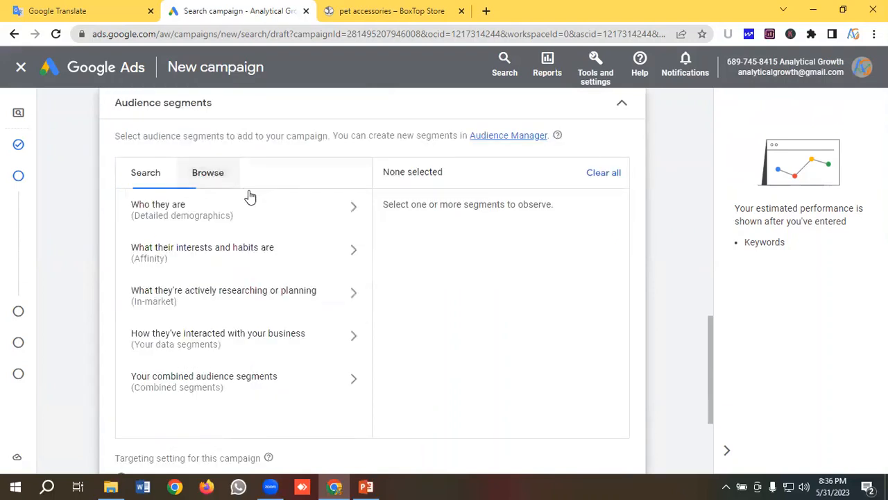
pyautogui.scroll(1, 259, 220)
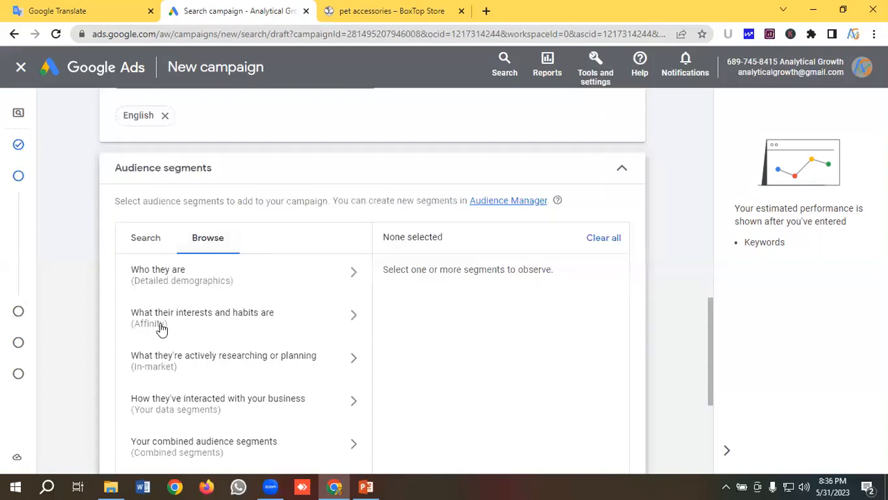
pyautogui.scroll(-1, 233, 363)
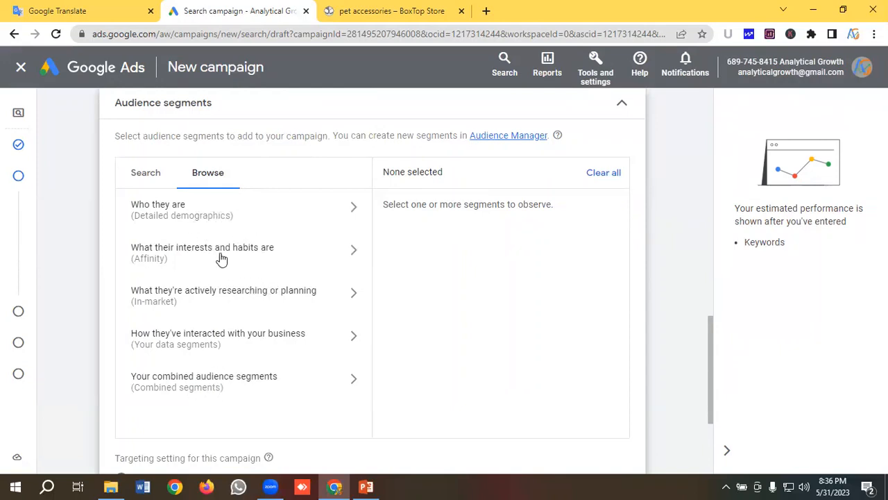
pyautogui.scroll(1, 222, 261)
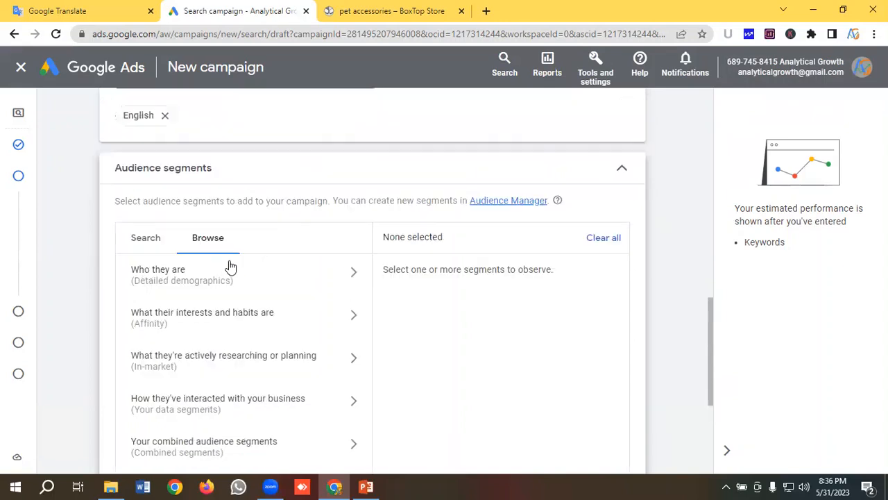
pyautogui.click(619, 169)
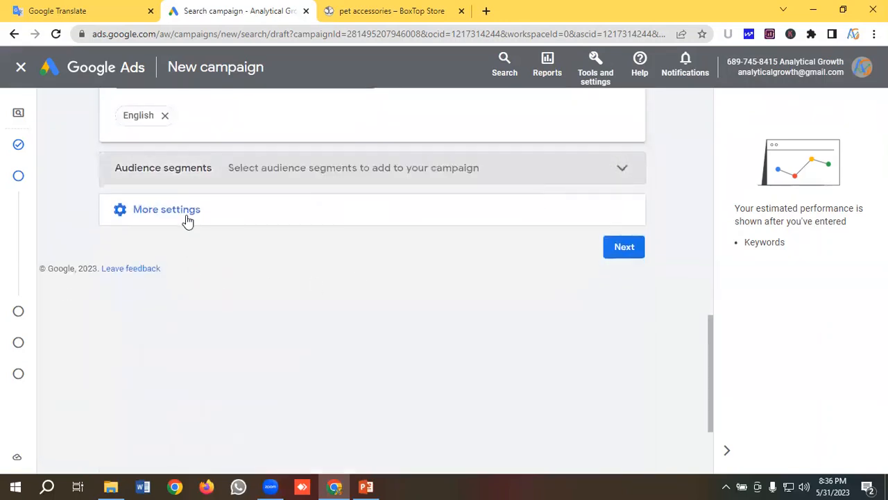
# - Review the additional campaign settings for ad rotation, dates and ad schedule, keep them as they are, and proceed to Keywords and ads
pyautogui.click(182, 215)
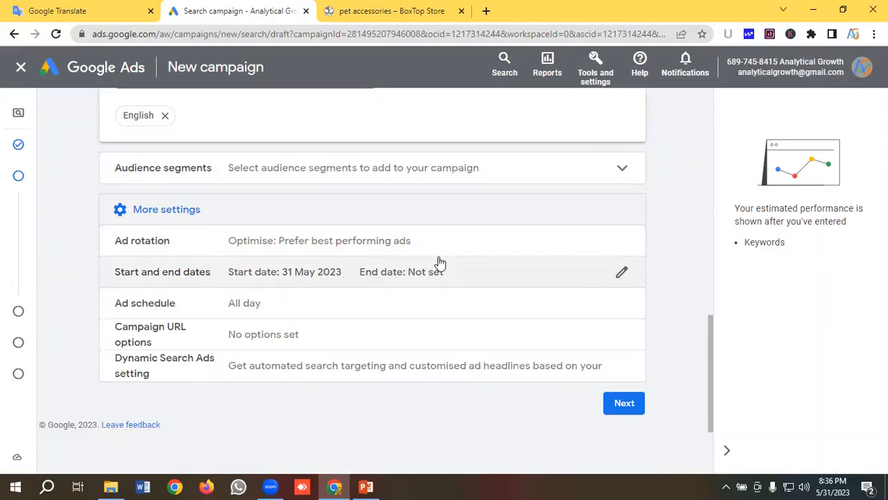
pyautogui.scroll(-1, 440, 256)
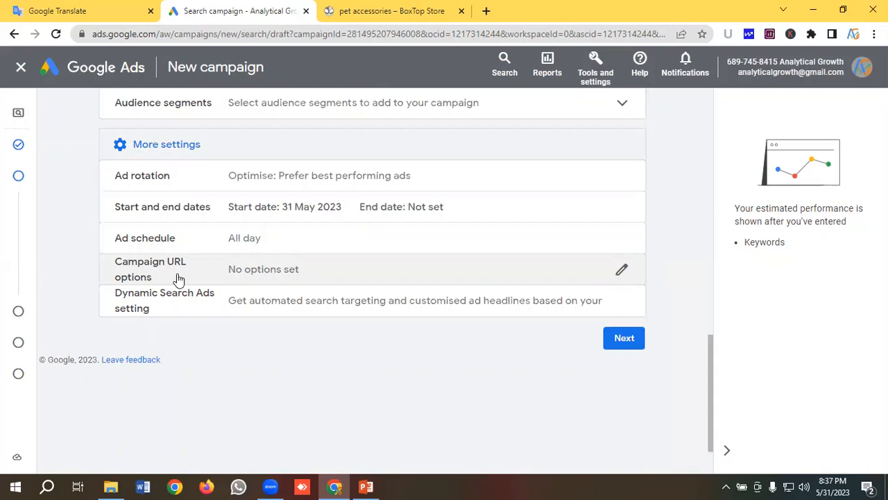
pyautogui.click(639, 349)
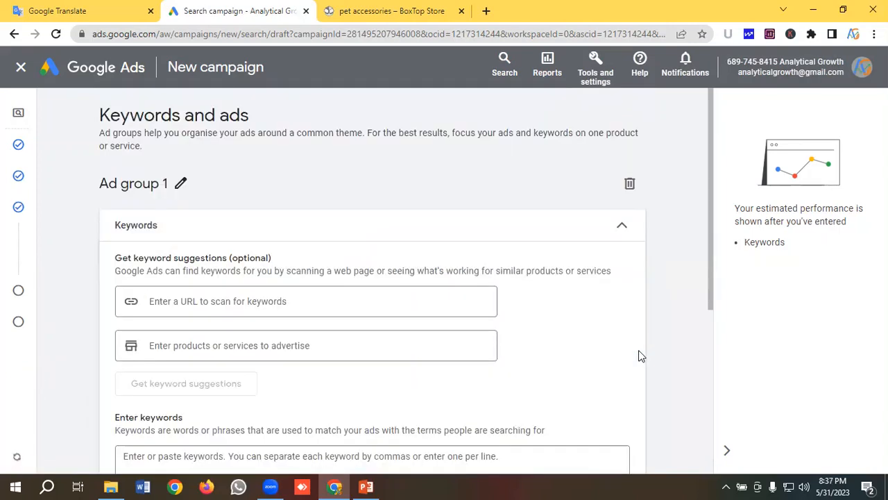
# - Rename the ad group as "Pet Accessories Pharse", copying "Pet Accessories" from the keyword notes in Google Translate
pyautogui.click(180, 184)
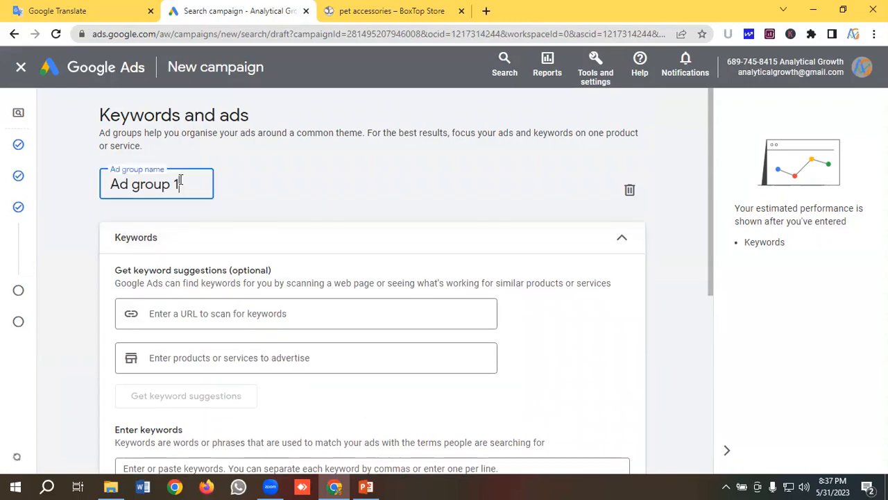
pyautogui.click(103, 9)
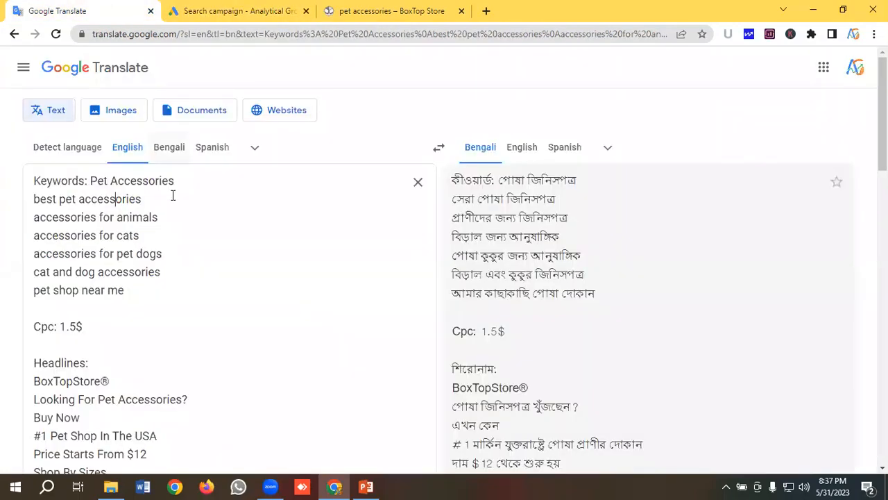
pyautogui.moveTo(175, 180); pyautogui.dragTo(91, 180)
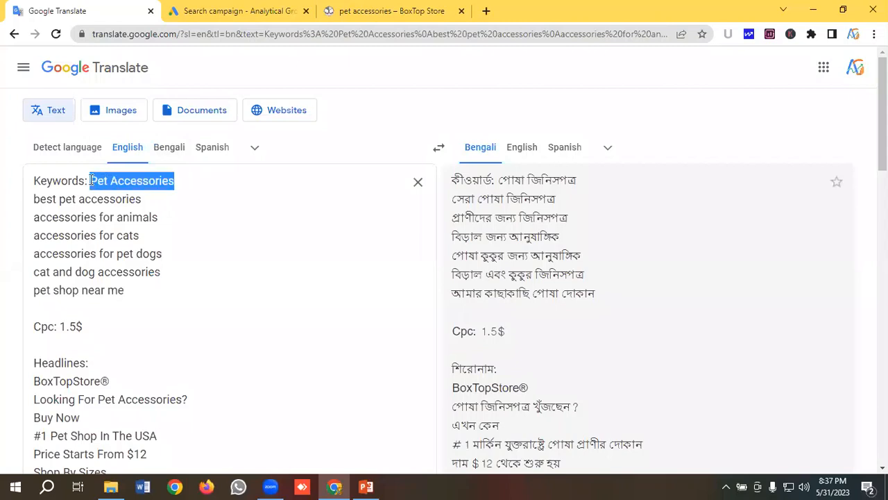
pyautogui.rightClick(93, 182)
pyautogui.click(127, 226)
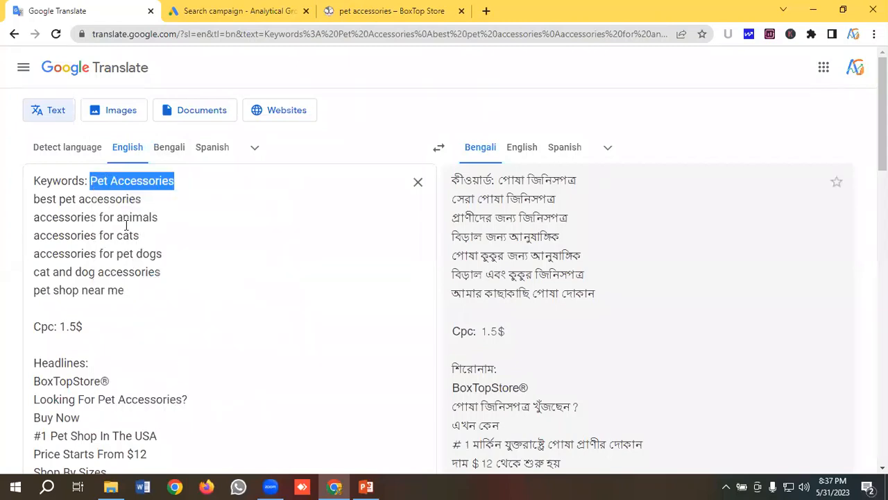
pyautogui.click(234, 10)
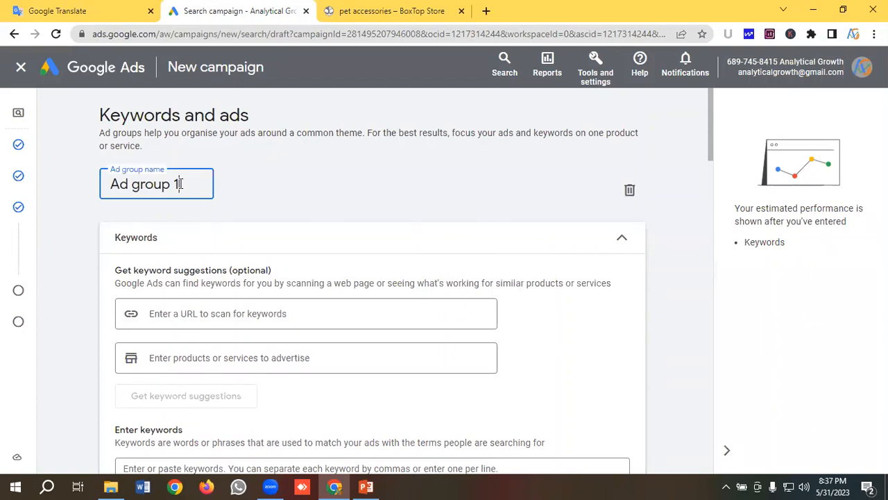
pyautogui.tripleClick(180, 184)
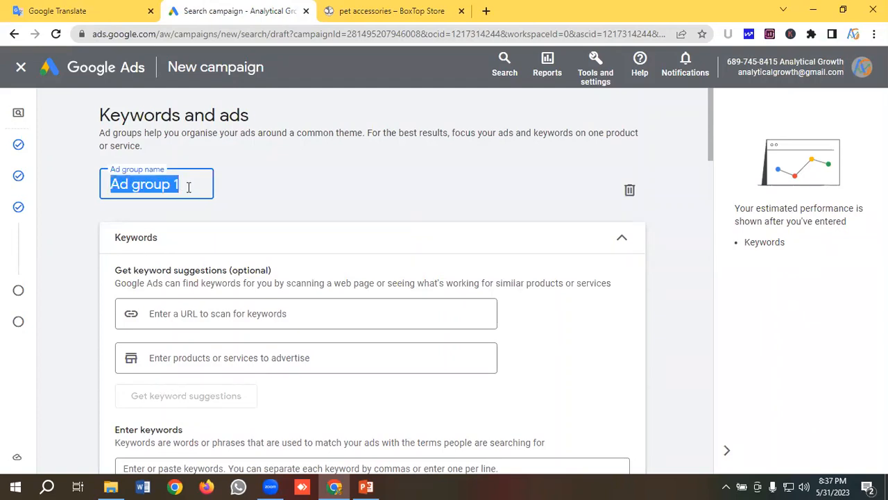
pyautogui.hotkey('ctrl', 'v')
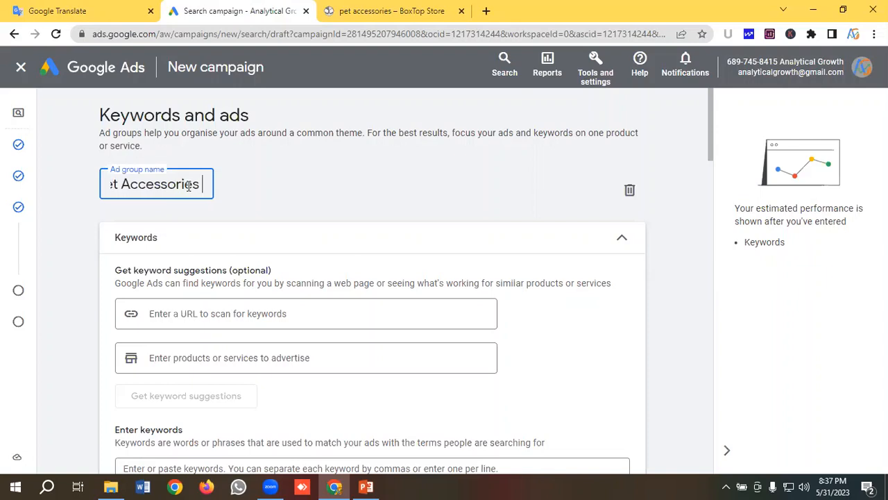
pyautogui.write('Pharse')
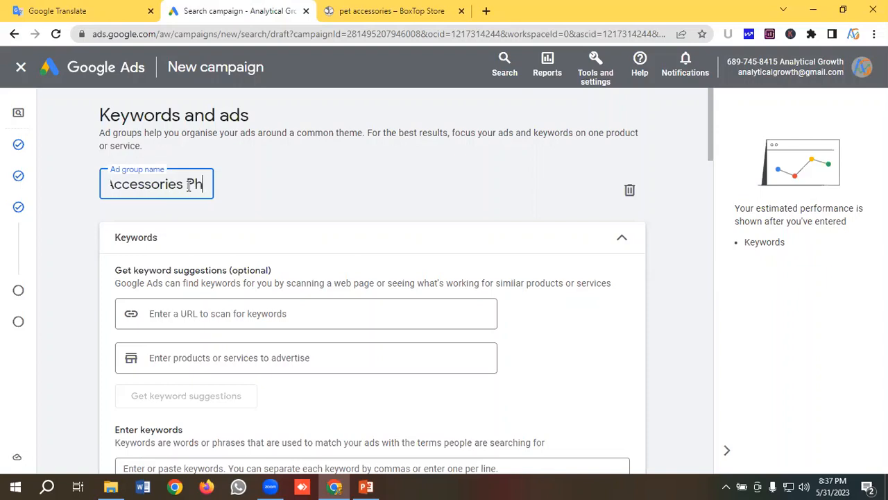
pyautogui.click(266, 187)
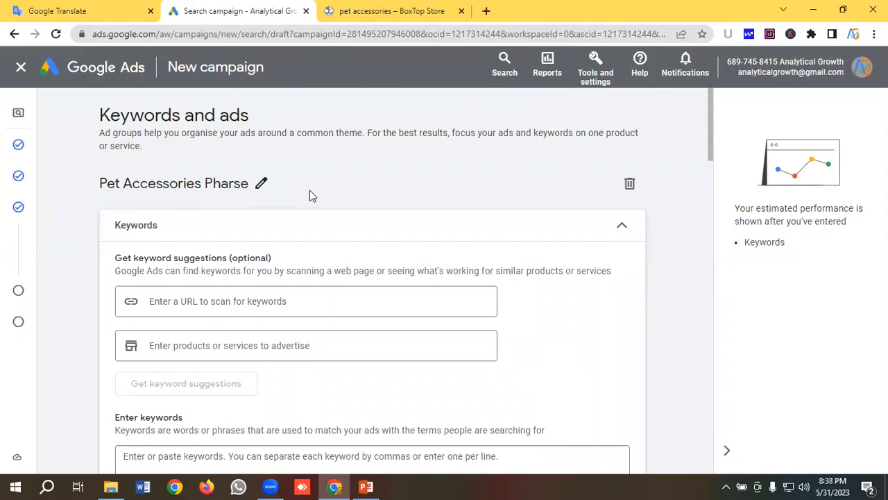
# - Copy the six keywords from "best pet accessories" through "pet shop near me" from the notes in Google Translate
pyautogui.scroll(-1, 299, 252)
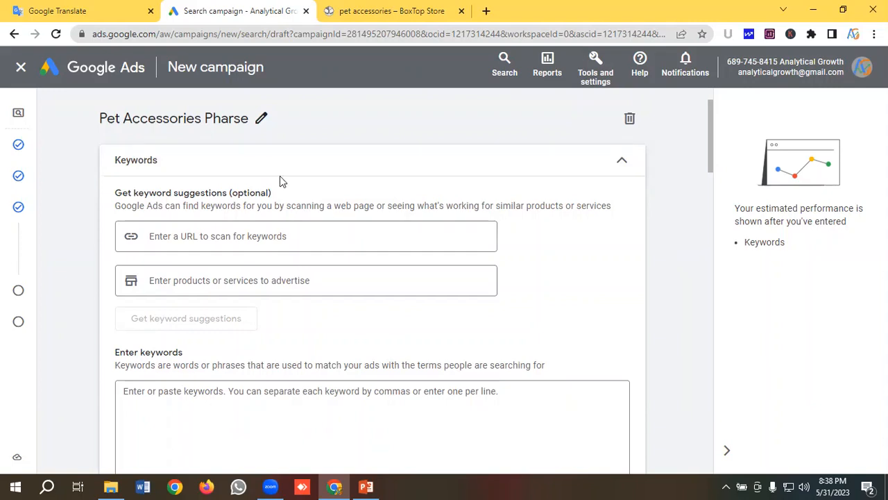
pyautogui.scroll(-3, 279, 179)
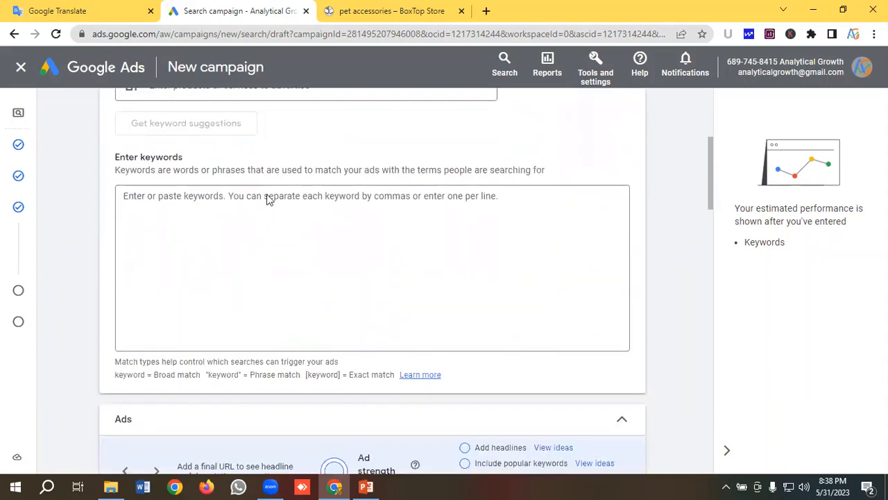
pyautogui.click(158, 203)
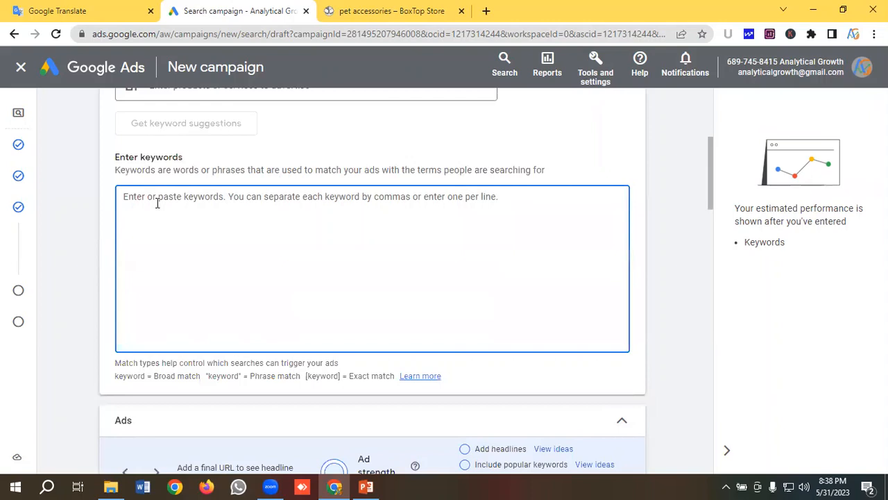
pyautogui.click(87, 11)
pyautogui.doubleClick(116, 290)
pyautogui.keyDown('shift'); pyautogui.click(22, 204); pyautogui.keyUp('shift')
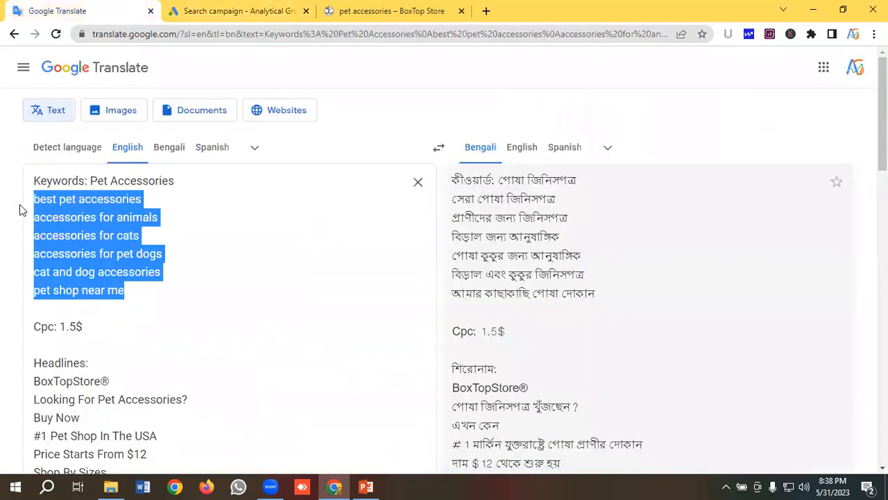
pyautogui.rightClick(83, 215)
pyautogui.click(101, 263)
# - Open the adwordswrapper.com keyword tool in a new browser tab
pyautogui.click(486, 11)
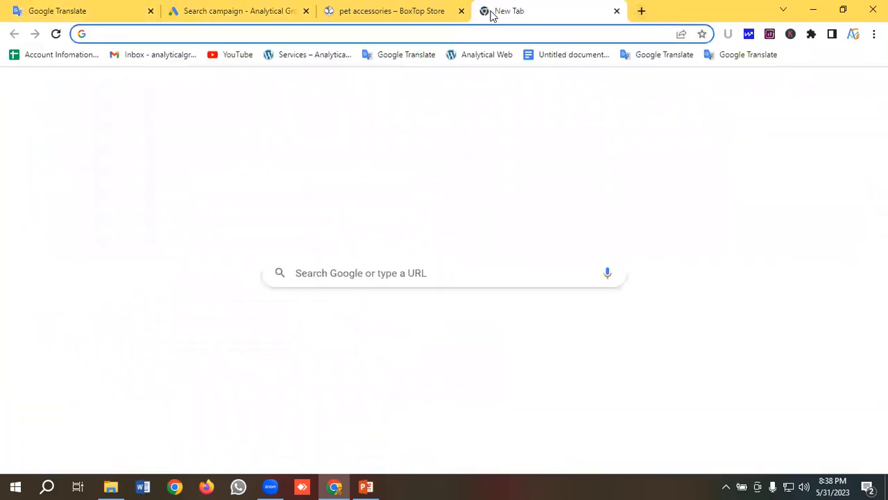
pyautogui.write('a')
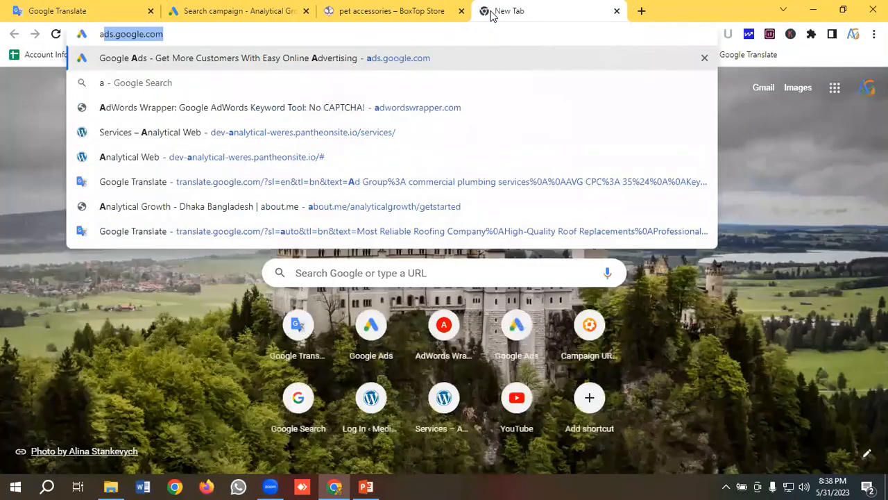
pyautogui.write('dw')
pyautogui.press('Return')
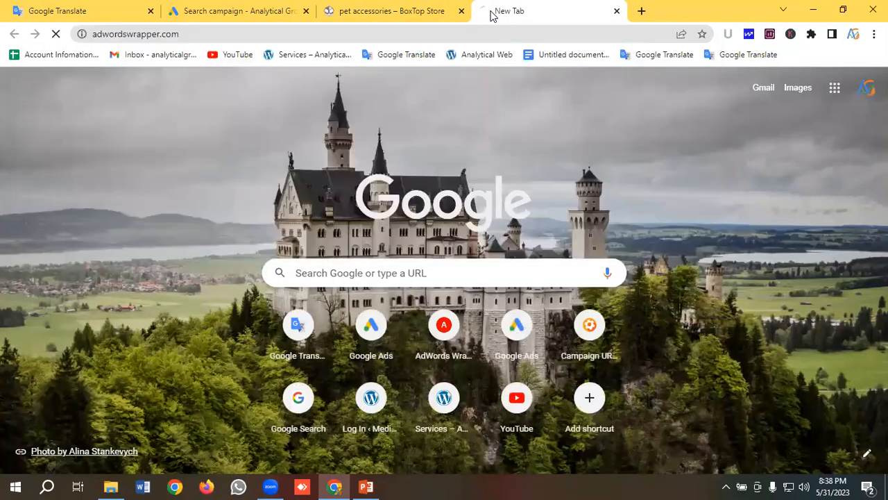
# - Paste the six copied pet keywords into the AdWords Wrapper input box and wrap them into match-type lists
pyautogui.scroll(-12, 267, 254)
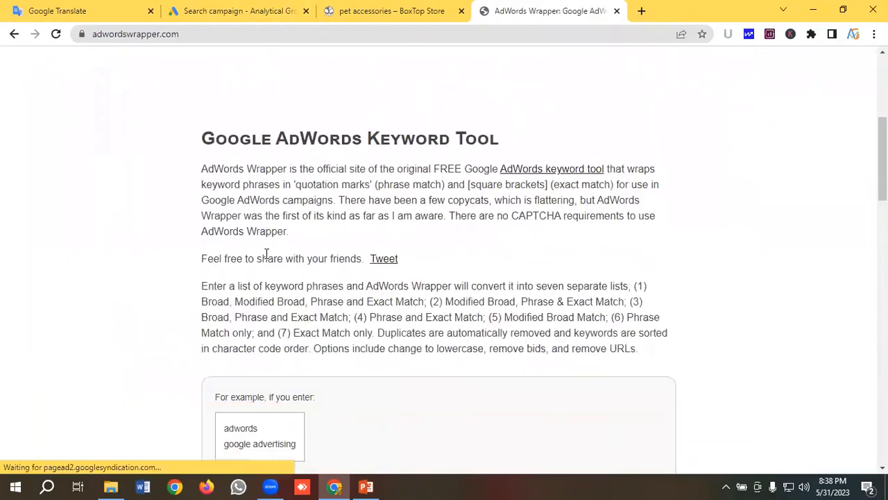
pyautogui.scroll(-4, 266, 254)
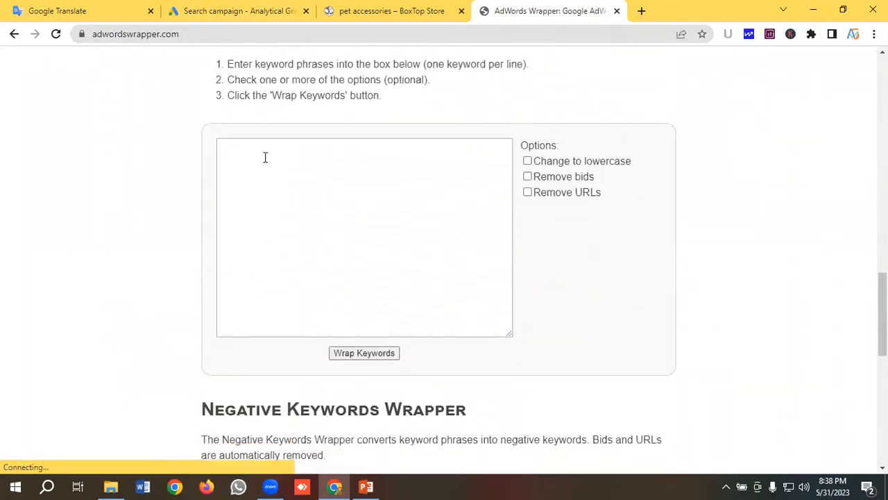
pyautogui.click(264, 155)
pyautogui.hotkey('ctrl', 'v')
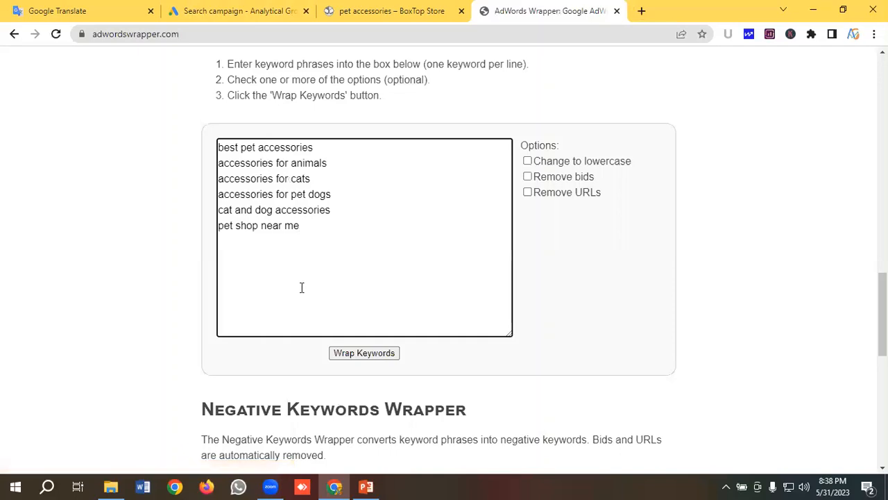
pyautogui.click(339, 353)
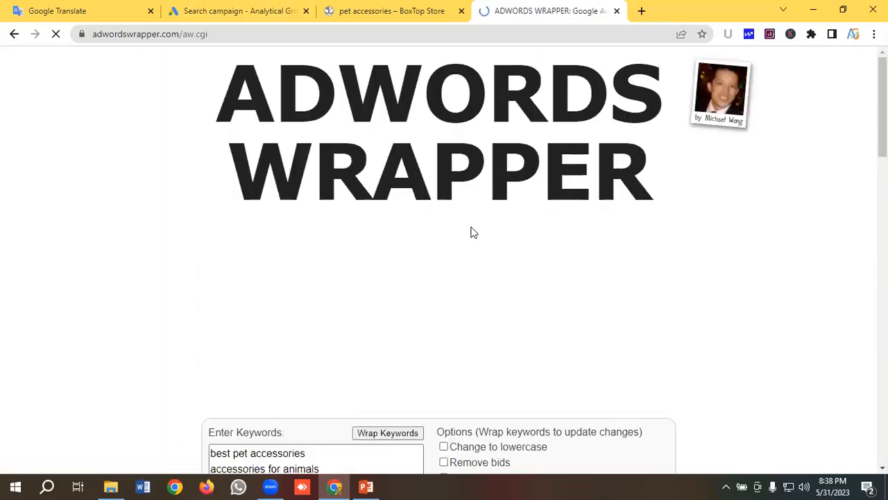
# - Copy all six quoted keywords from the "Phrase Match" list in the wrapped results
pyautogui.scroll(-6, 470, 232)
pyautogui.scroll(-5, 535, 211)
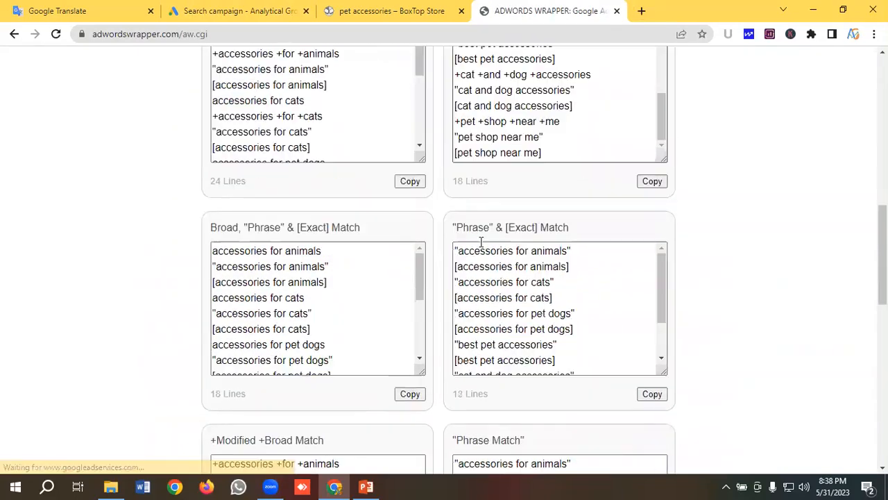
pyautogui.scroll(-2, 480, 243)
pyautogui.scroll(-5, 486, 229)
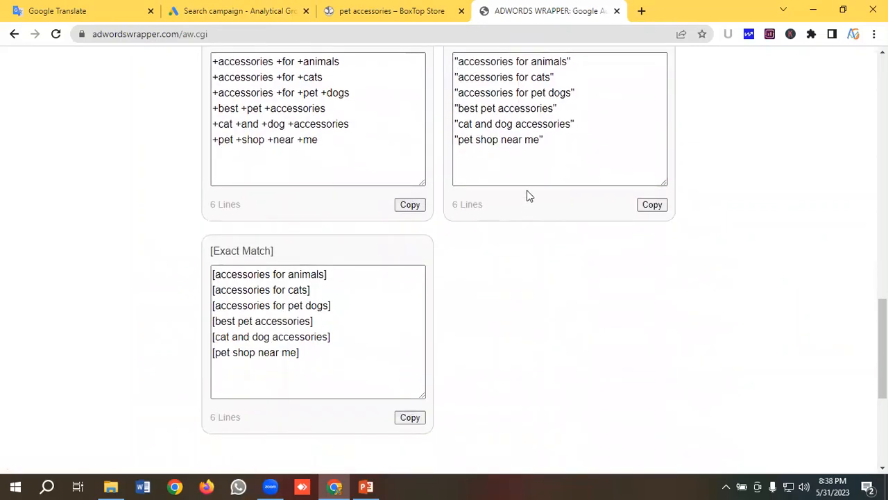
pyautogui.scroll(1, 528, 194)
pyautogui.moveTo(552, 208); pyautogui.dragTo(445, 134)
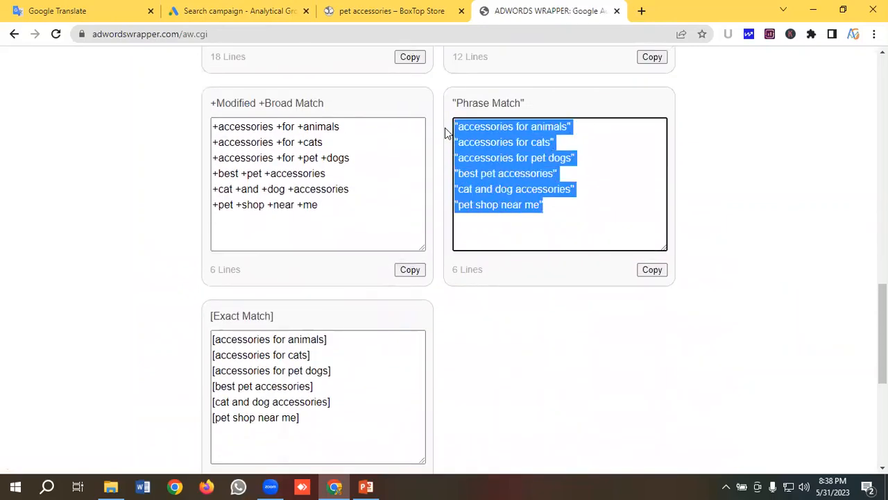
pyautogui.rightClick(499, 143)
pyautogui.click(522, 189)
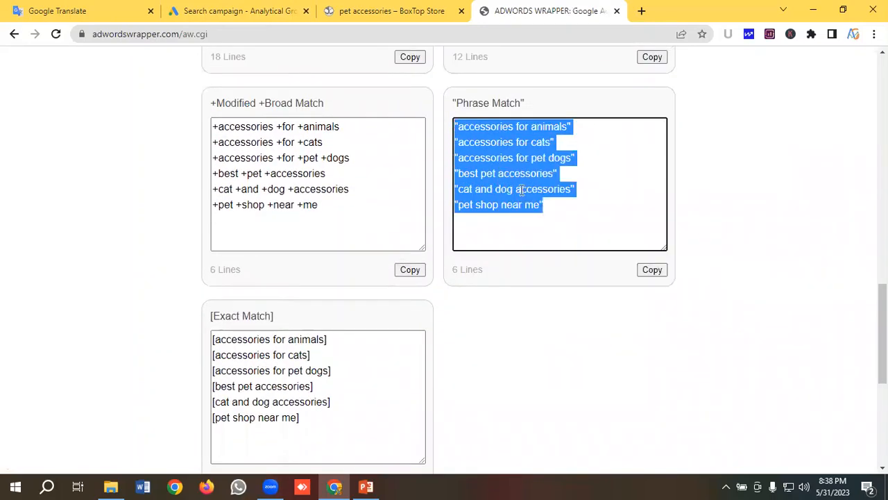
# - Paste the six copied phrase-match keywords into the ad group's keyword field in the Google Ads campaign draft
pyautogui.click(208, 10)
pyautogui.click(179, 213)
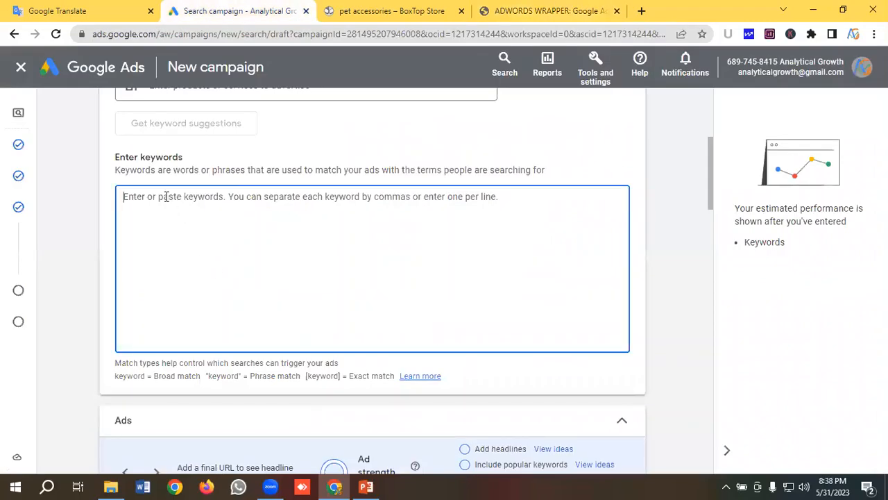
pyautogui.hotkey('ctrl', 'v')
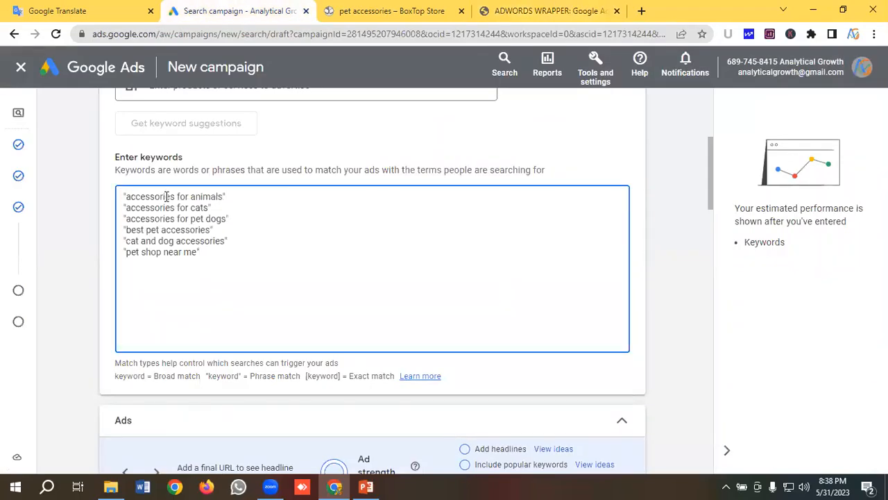
# - Copy the address of BoxTop Store's pet accessories collection page for use as the ad's landing page
pyautogui.scroll(-2, 187, 208)
pyautogui.scroll(-2, 193, 213)
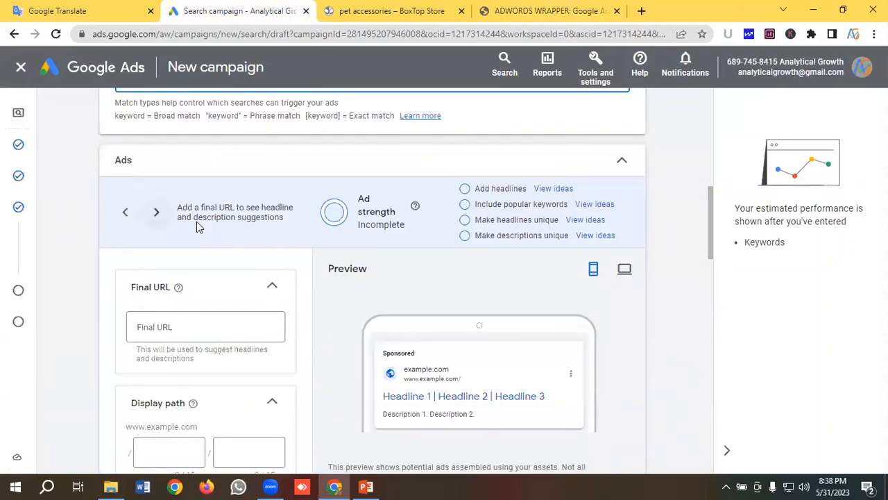
pyautogui.scroll(-1, 183, 246)
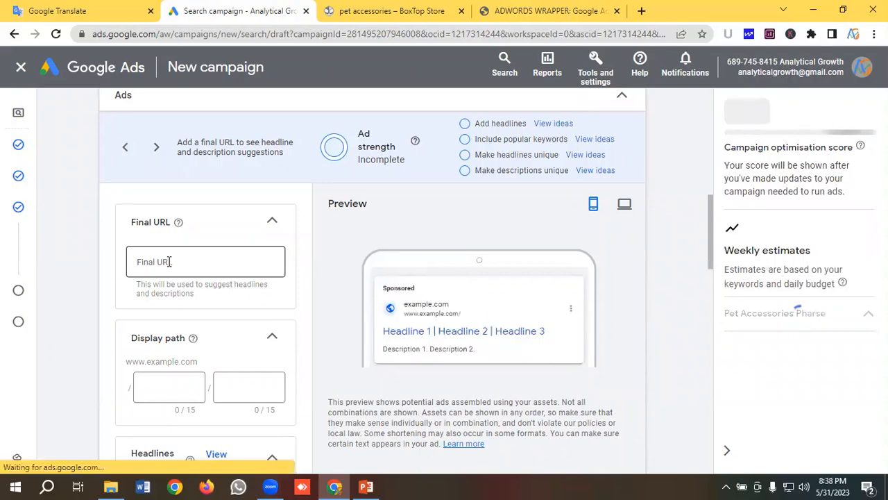
pyautogui.click(169, 262)
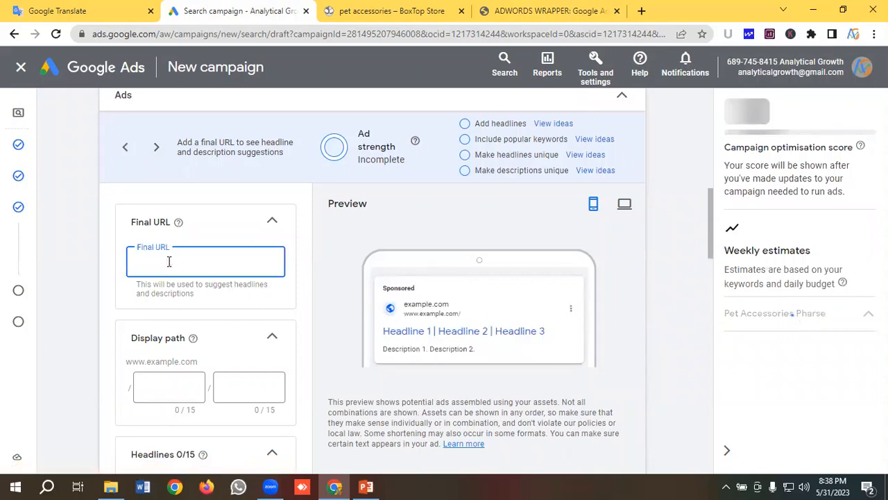
pyautogui.click(397, 9)
pyautogui.click(210, 33)
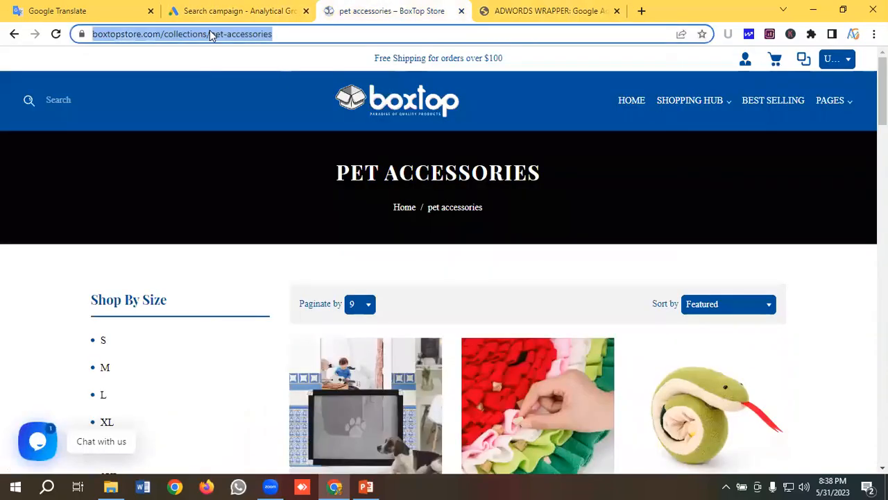
pyautogui.rightClick(211, 33)
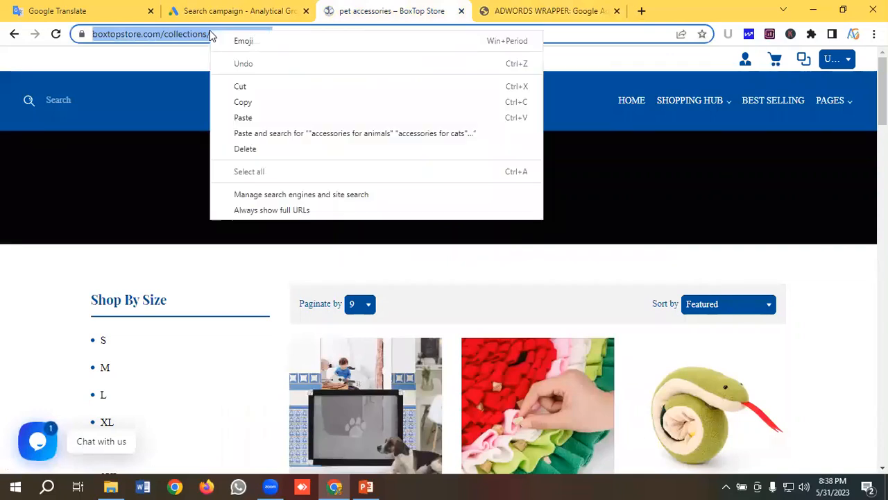
pyautogui.click(245, 105)
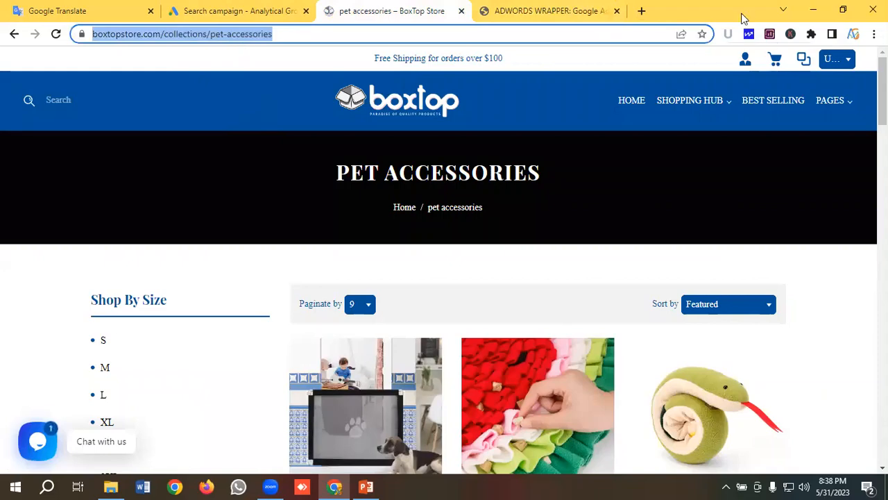
# - Open Google's Campaign URL Builder in a new browser tab
pyautogui.click(641, 11)
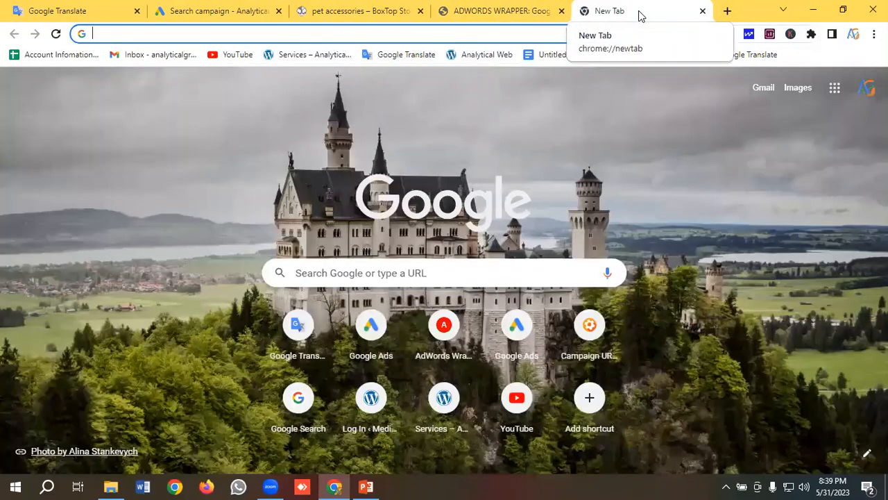
pyautogui.write('cam')
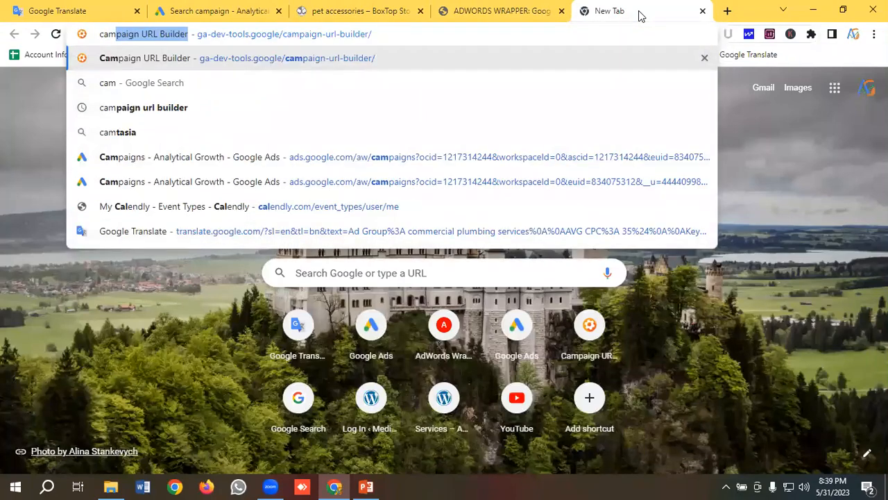
pyautogui.press('Return')
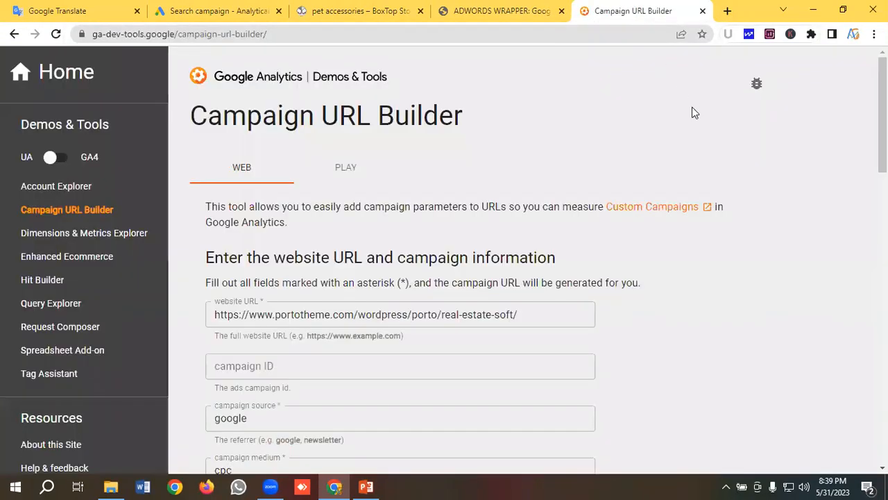
pyautogui.scroll(-1, 578, 150)
pyautogui.scroll(-1, 578, 150)
pyautogui.click(540, 185)
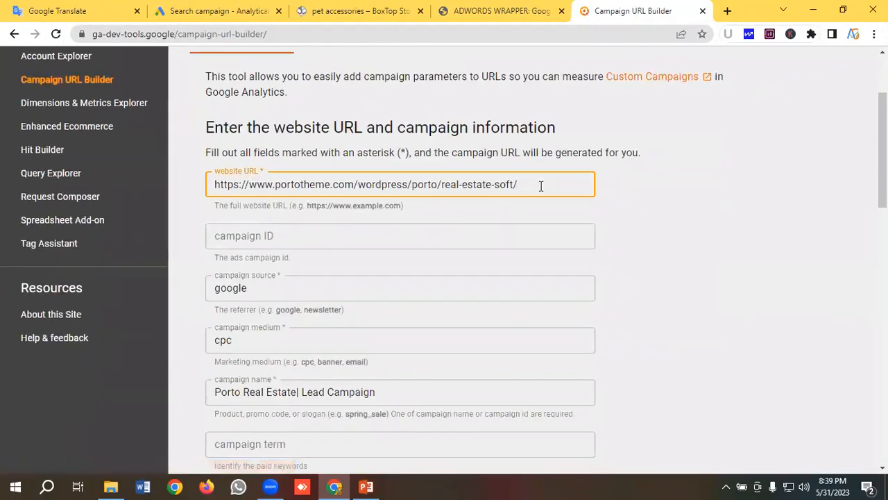
pyautogui.hotkey('ctrl', 'a')
pyautogui.hotkey('ctrl', 'v')
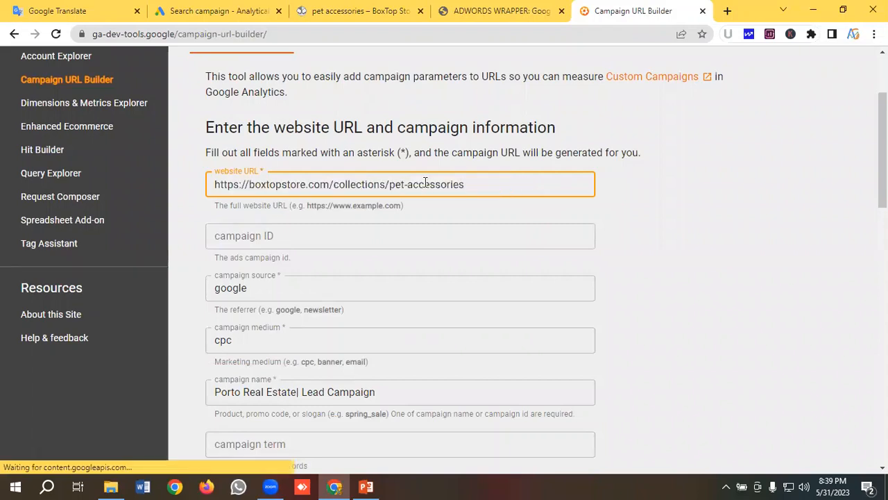
# - Set the campaign name to "Pet Accessories | Sales | Boxtop Store" in the URL builder
pyautogui.scroll(-1, 426, 182)
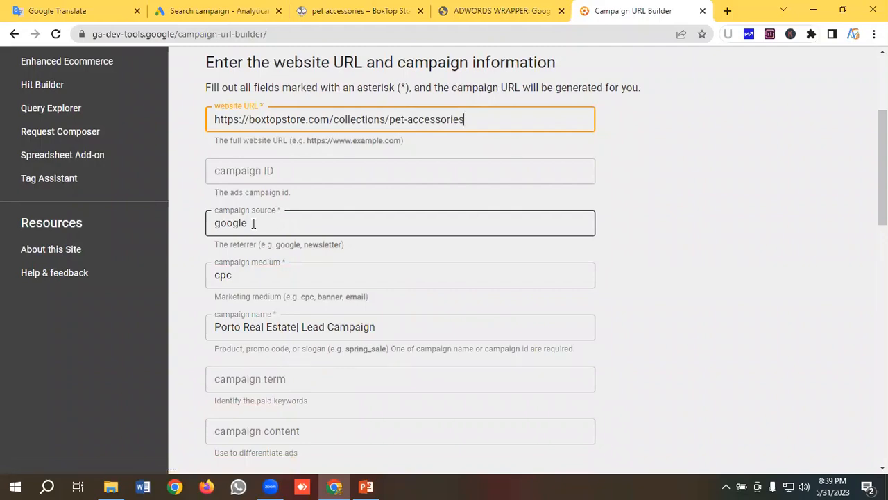
pyautogui.scroll(-2, 271, 226)
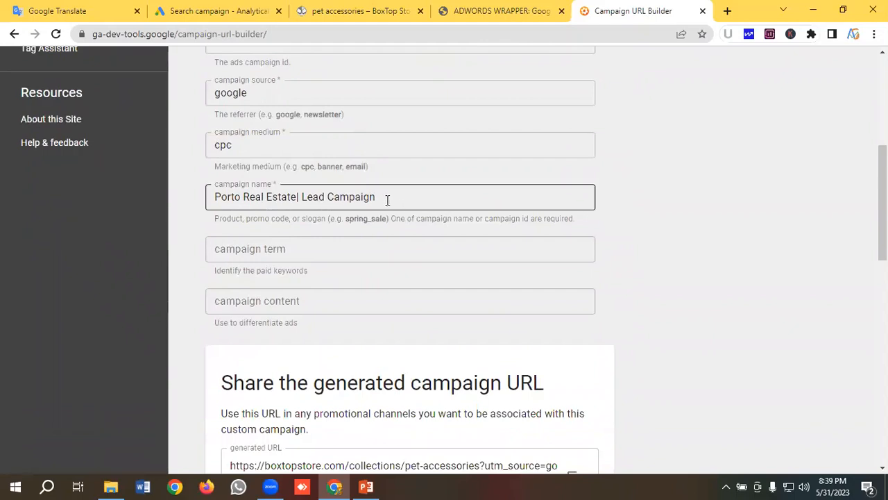
pyautogui.moveTo(387, 200); pyautogui.dragTo(213, 197)
pyautogui.press('BackSpace')
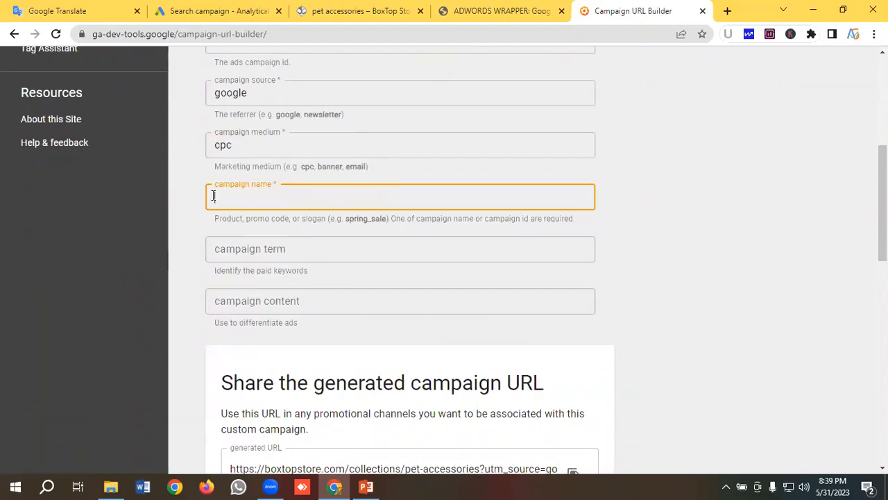
pyautogui.write('Pet Accessor')
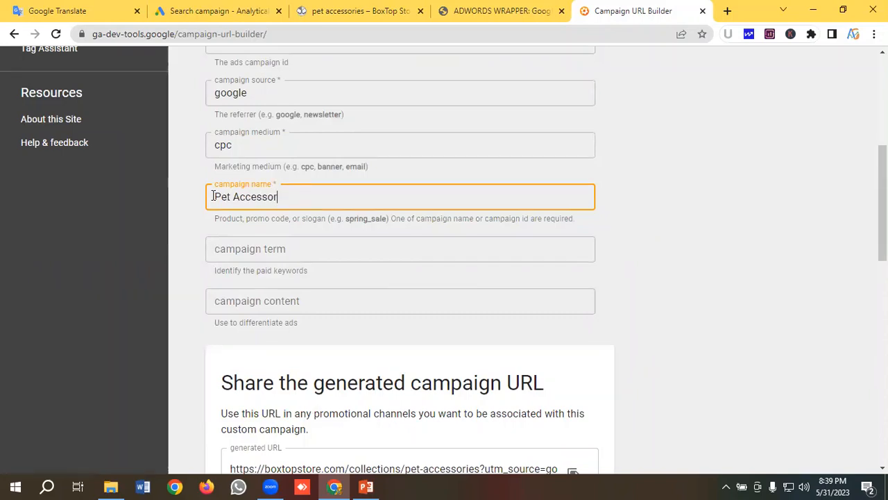
pyautogui.write('ies | Sales ')
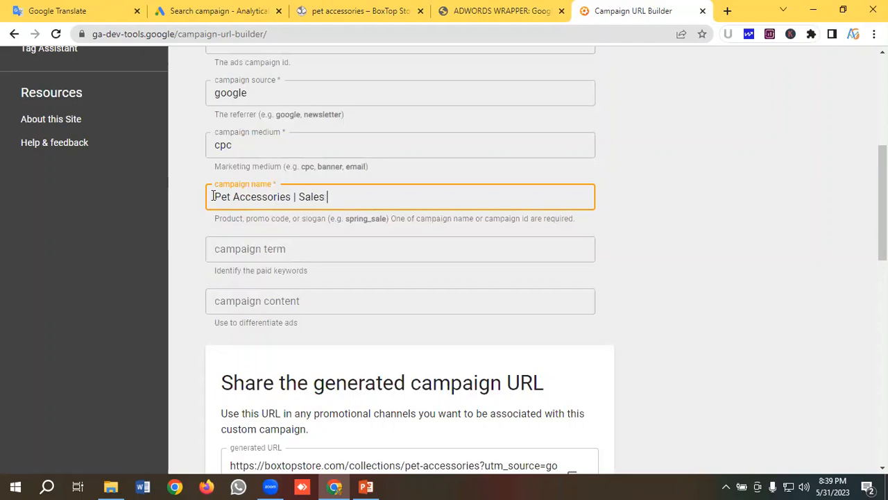
pyautogui.write('| Boxtop Store')
# - Copy the generated campaign URL and paste it as the ad's Final URL in the Google Ads draft
pyautogui.scroll(-5, 249, 202)
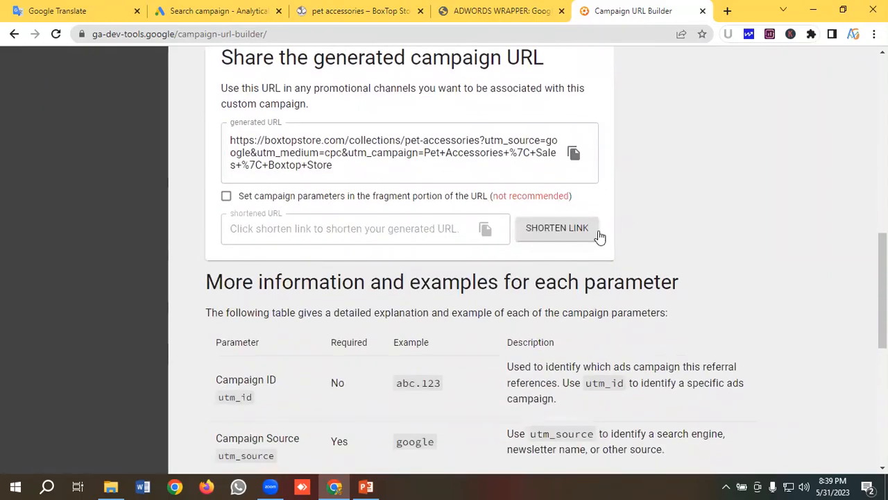
pyautogui.click(573, 153)
pyautogui.click(205, 8)
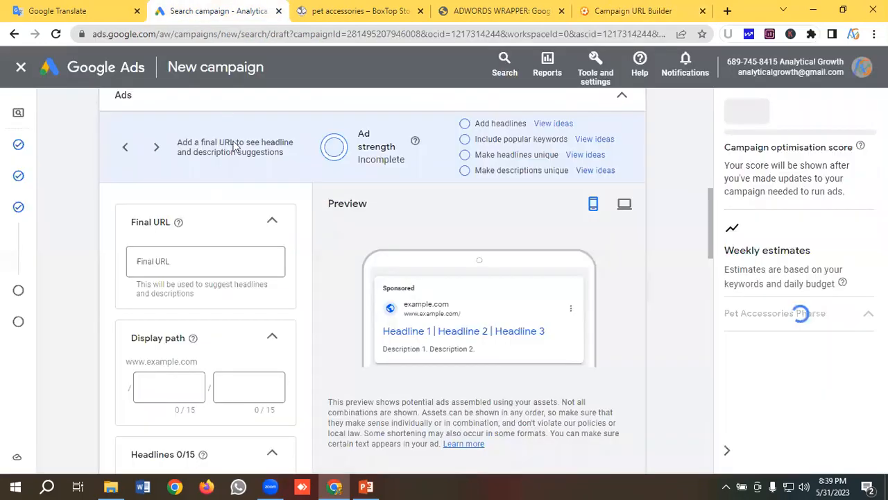
pyautogui.click(154, 263)
pyautogui.hotkey('ctrl', 'v')
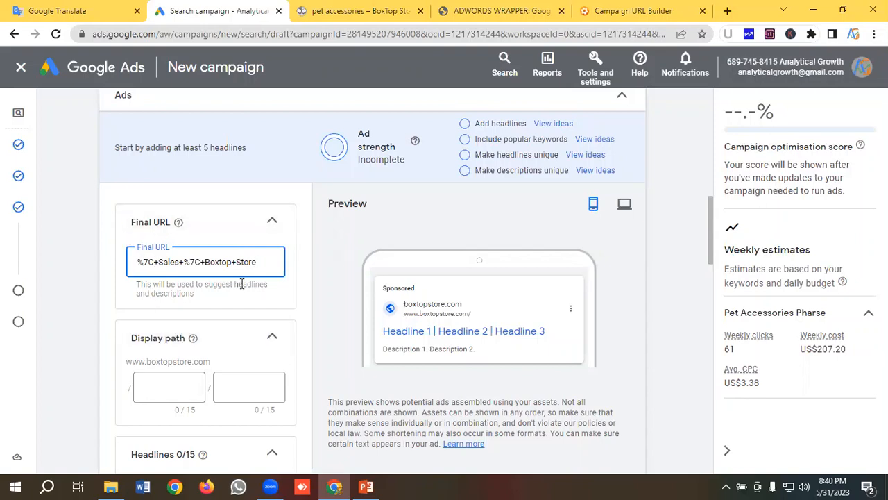
# - Fill the first display path with "pet", copied from the keyword notes in Google Translate
pyautogui.scroll(-2, 249, 274)
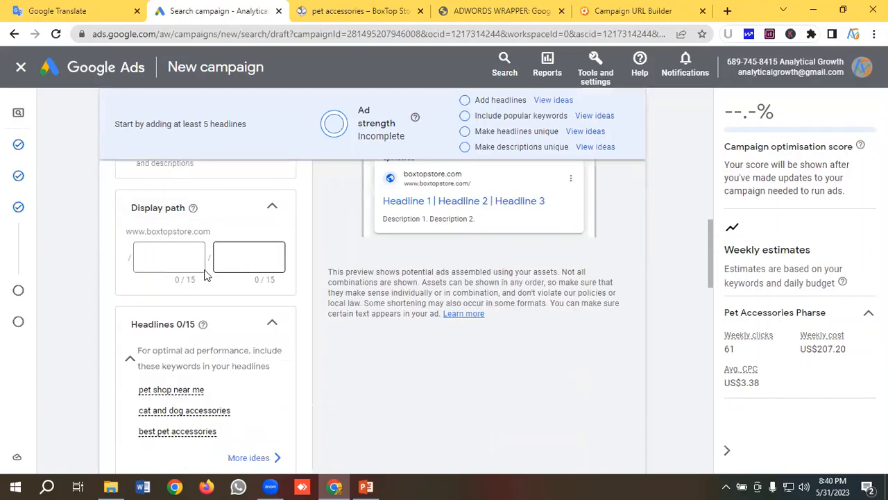
pyautogui.click(172, 258)
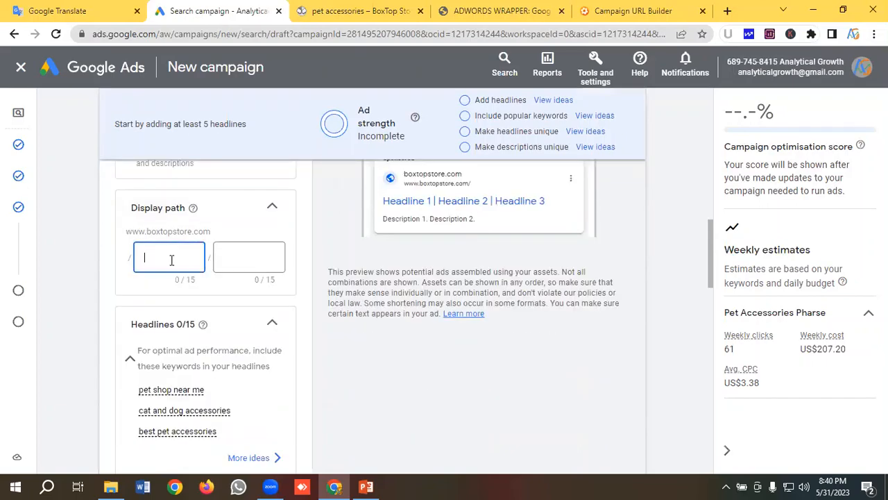
pyautogui.click(34, 13)
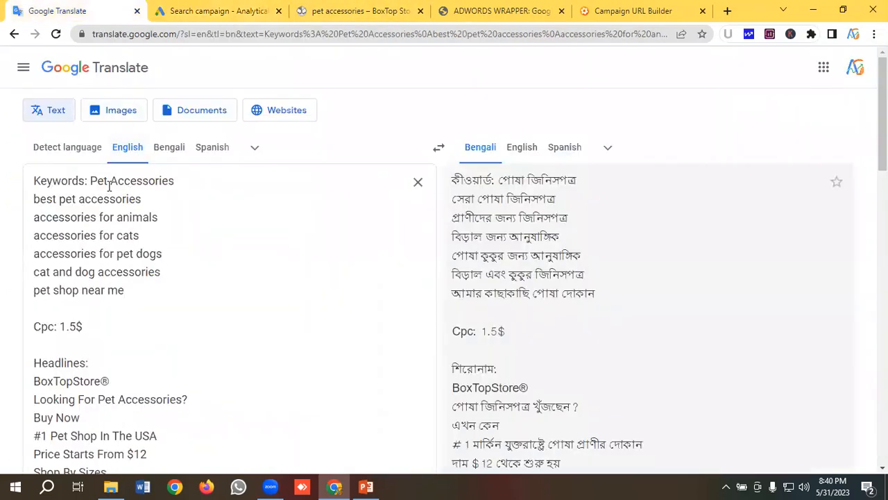
pyautogui.doubleClick(98, 181)
pyautogui.rightClick(97, 181)
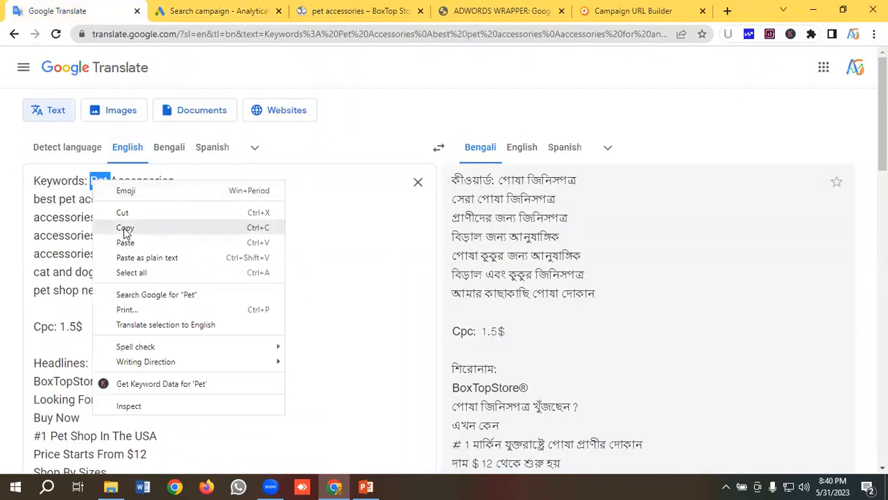
pyautogui.click(70, 203)
pyautogui.doubleClick(68, 199)
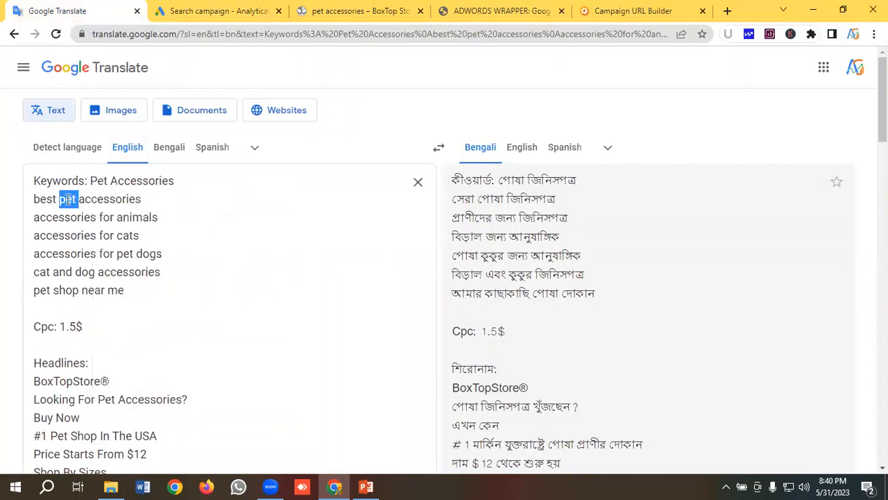
pyautogui.rightClick(68, 199)
pyautogui.click(109, 247)
pyautogui.click(208, 11)
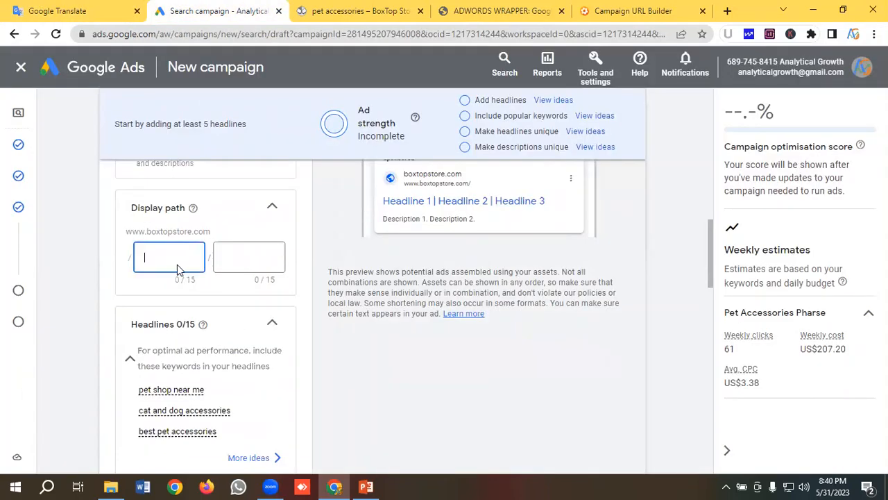
pyautogui.hotkey('ctrl', 'v')
# - Fill the second display path with "accessories", copied from the keyword notes in Google Translate
pyautogui.click(232, 256)
pyautogui.click(70, 8)
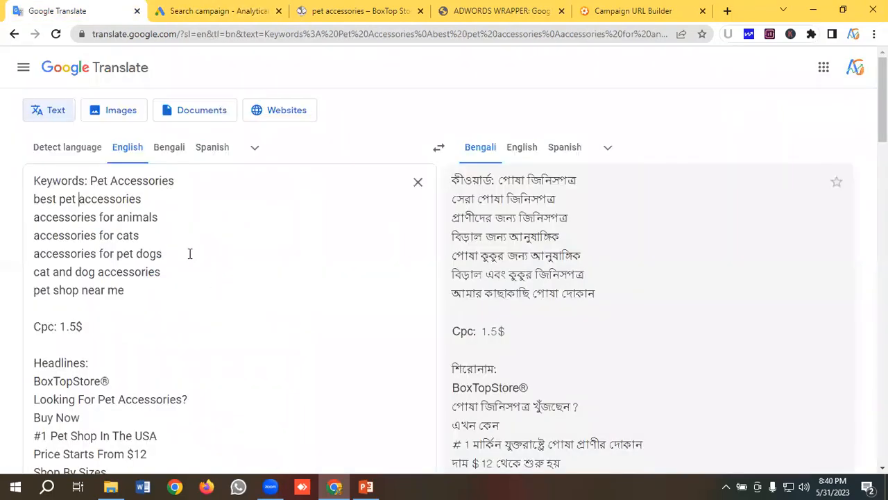
pyautogui.doubleClick(108, 199)
pyautogui.rightClick(122, 201)
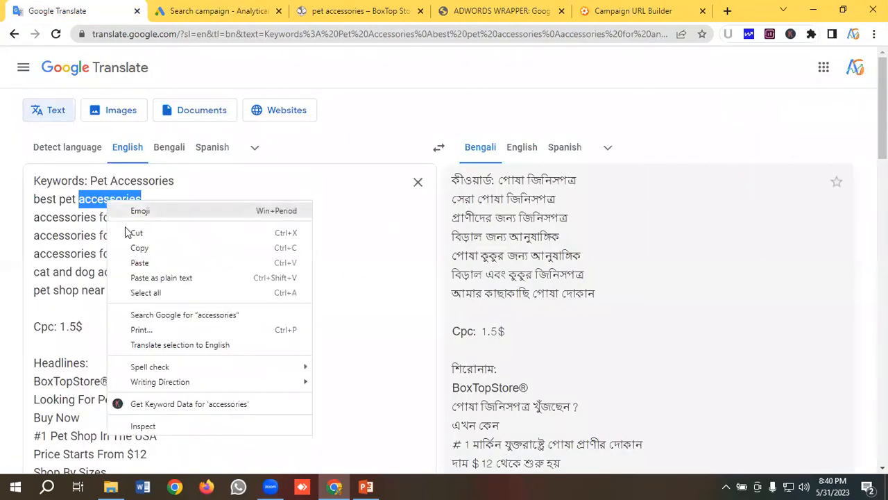
pyautogui.click(137, 247)
pyautogui.click(208, 11)
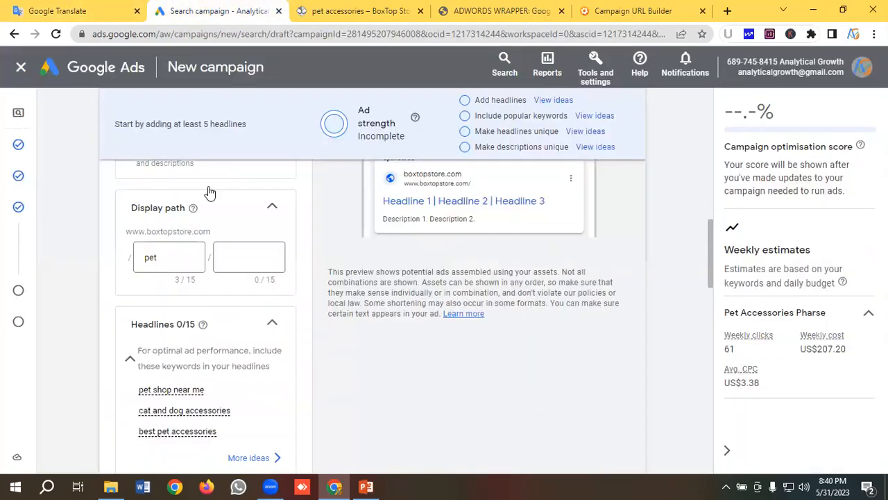
pyautogui.hotkey('ctrl', 'v')
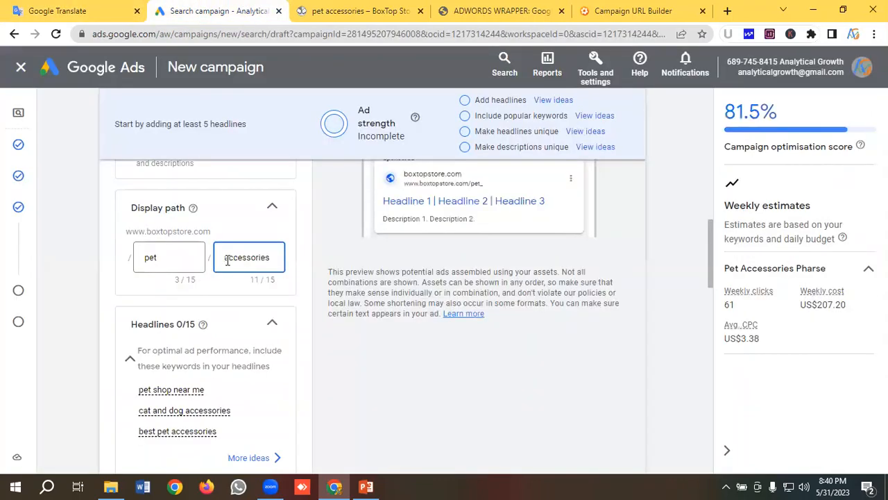
# - Add empty headline fields to the responsive search ad until all 15 are available
pyautogui.scroll(-4, 226, 259)
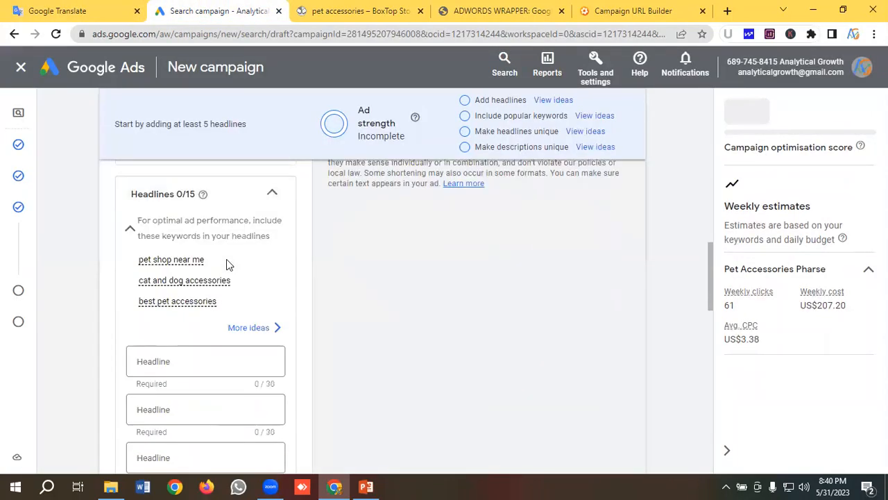
pyautogui.scroll(-4, 226, 258)
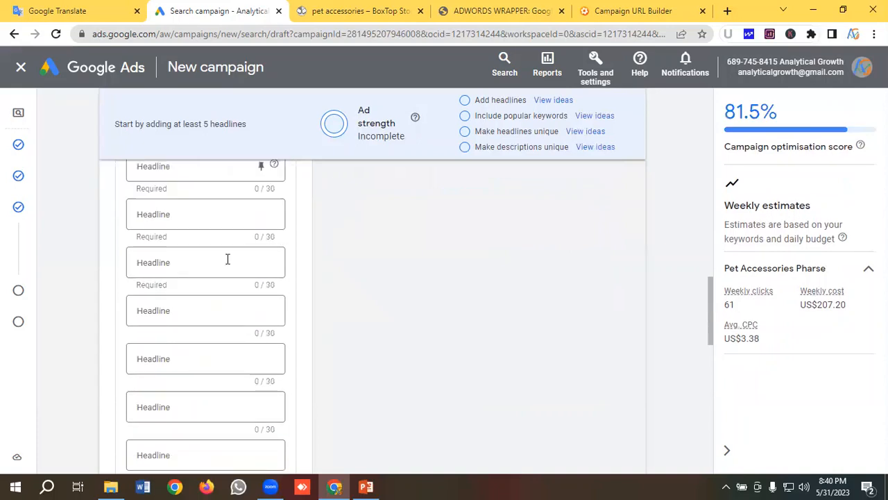
pyautogui.click(170, 300)
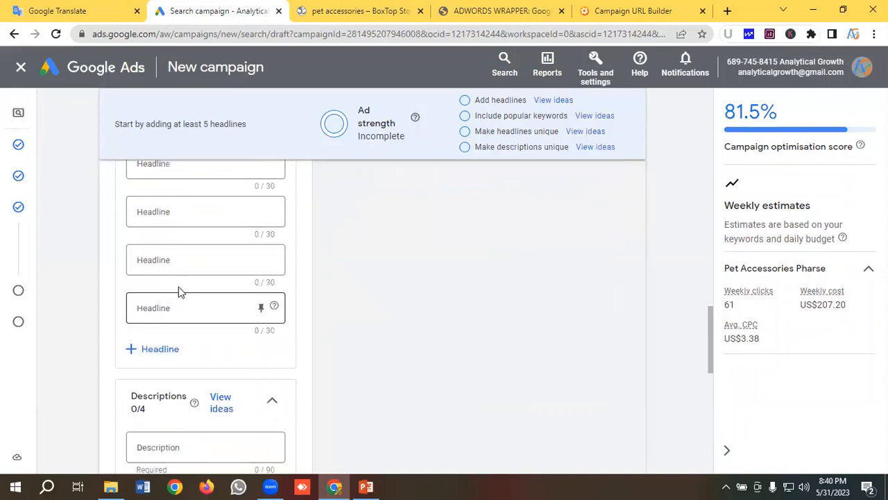
pyautogui.scroll(-2, 179, 290)
pyautogui.click(158, 217)
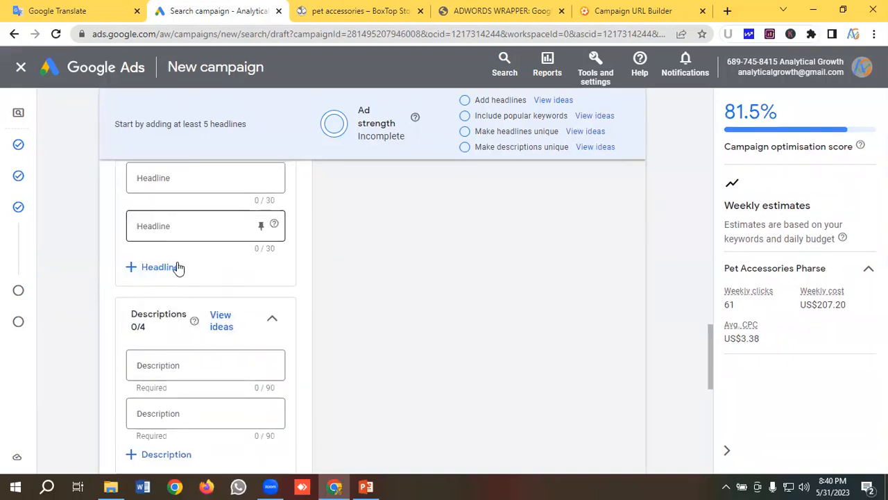
pyautogui.click(166, 267)
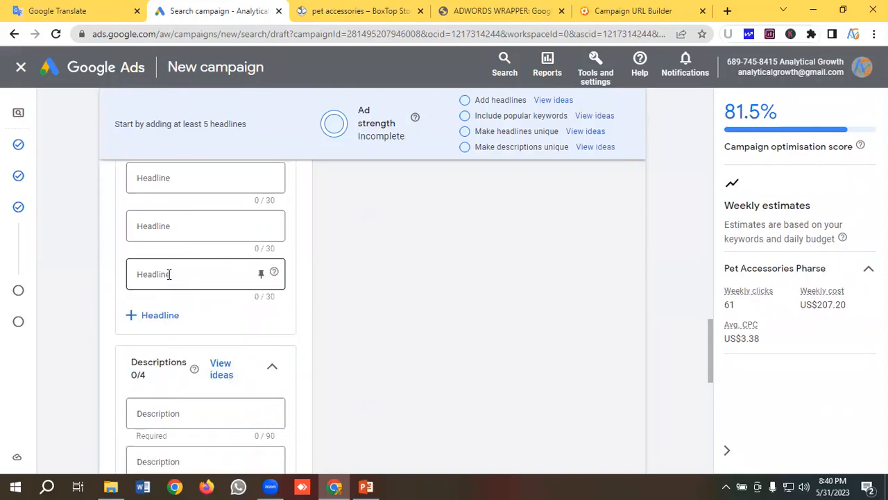
pyautogui.scroll(-1, 177, 304)
pyautogui.click(163, 309)
pyautogui.scroll(-1, 173, 284)
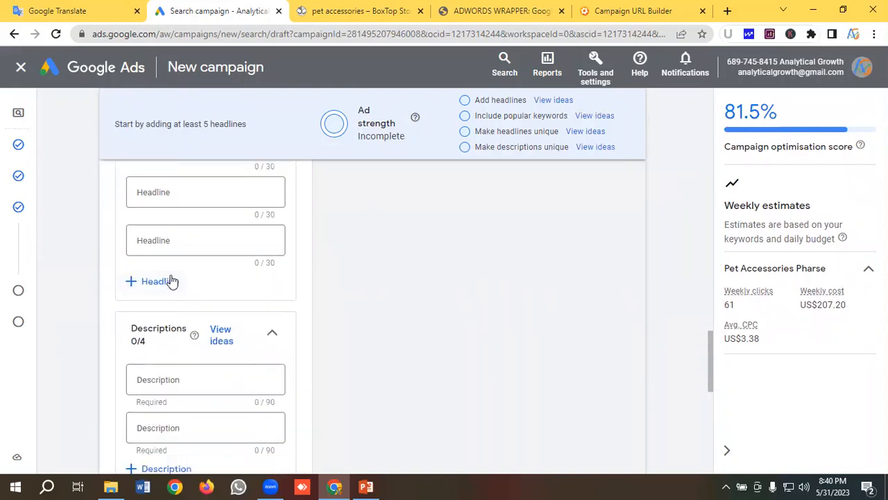
pyautogui.click(170, 280)
pyautogui.scroll(-1, 172, 280)
pyautogui.click(166, 266)
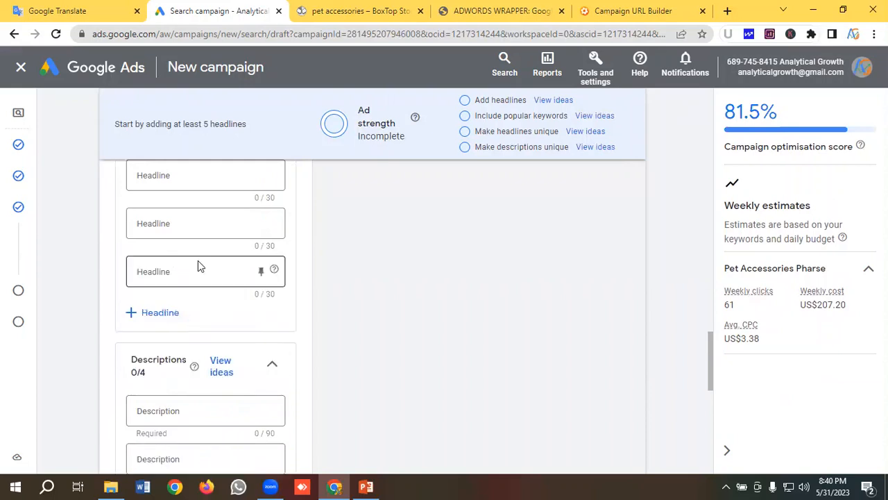
pyautogui.scroll(-1, 198, 262)
pyautogui.click(170, 256)
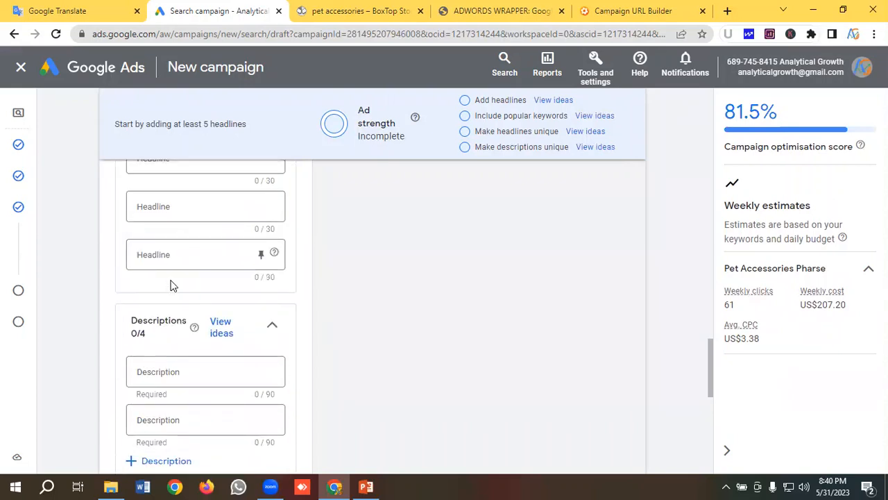
# - Add two more description fields so that the ad offers all four
pyautogui.scroll(-2, 171, 285)
pyautogui.click(165, 340)
pyautogui.scroll(-1, 174, 321)
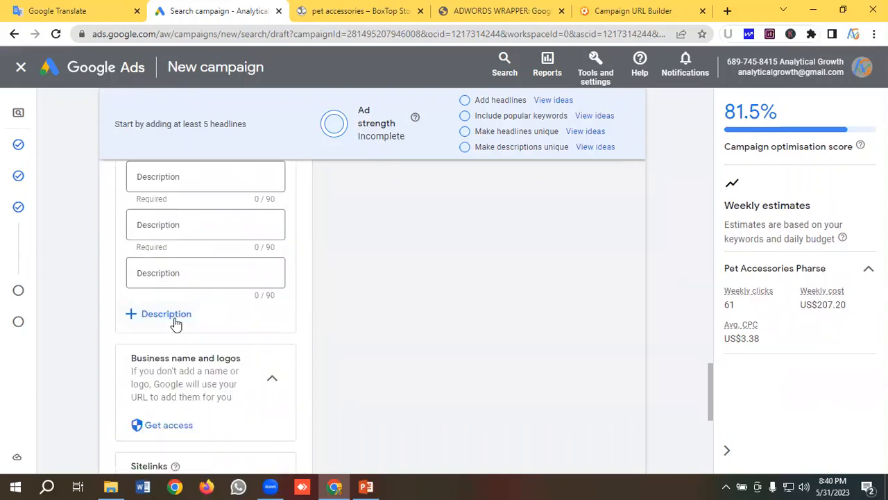
pyautogui.click(174, 316)
# - Fill the first headline with "BoxTopStore®", copied from the headline notes in Google Translate
pyautogui.scroll(1, 175, 322)
pyautogui.scroll(5, 174, 321)
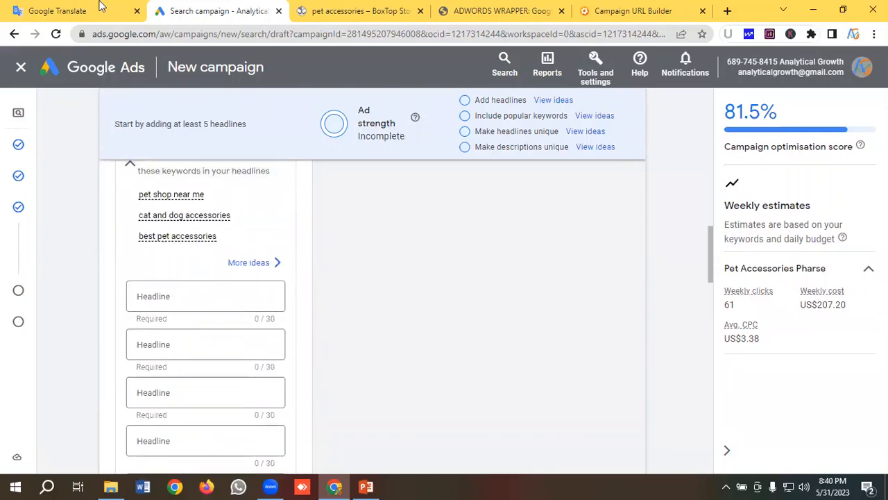
pyautogui.click(59, 12)
pyautogui.scroll(-1, 155, 249)
pyautogui.scroll(-2, 157, 247)
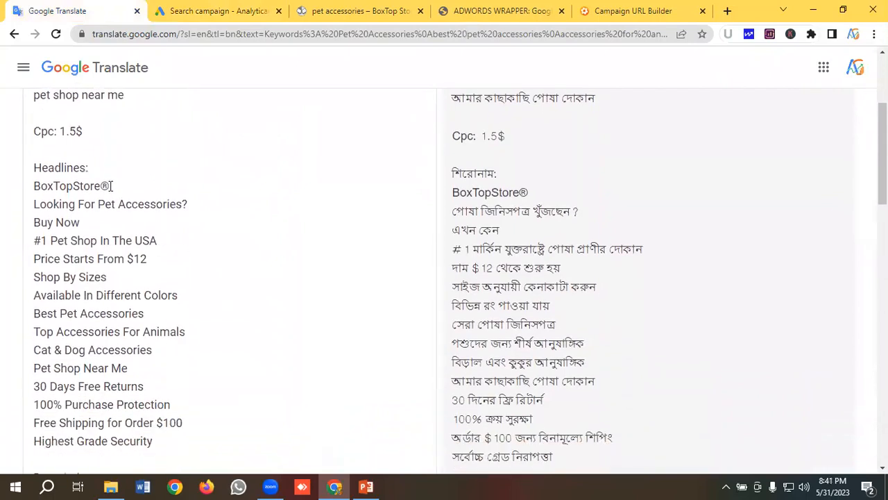
pyautogui.moveTo(116, 185); pyautogui.dragTo(23, 186)
pyautogui.hotkey('ctrl', 'c')
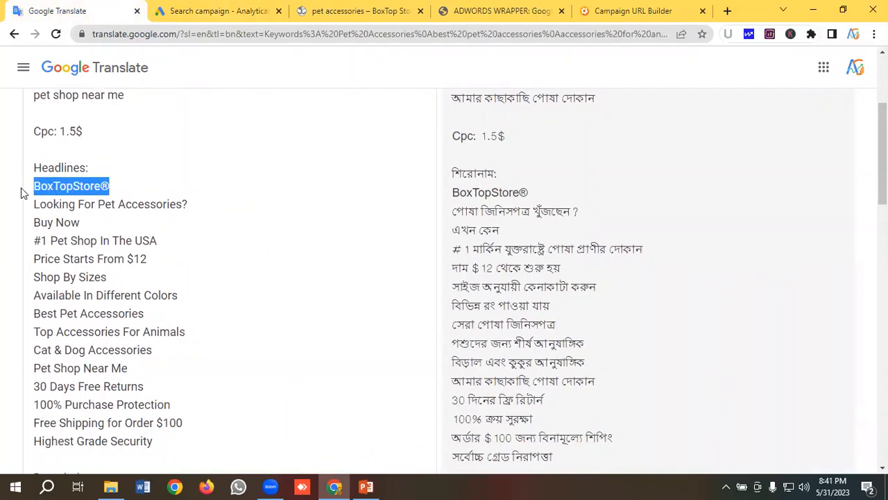
pyautogui.click(224, 5)
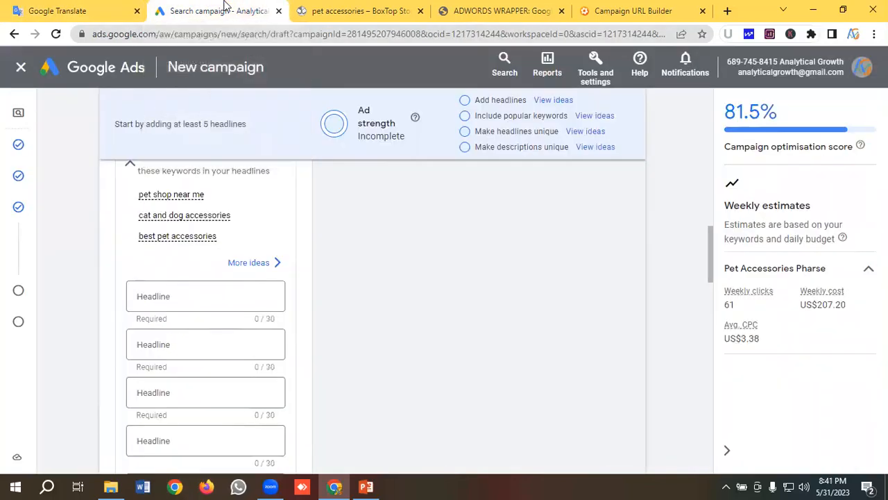
pyautogui.click(168, 302)
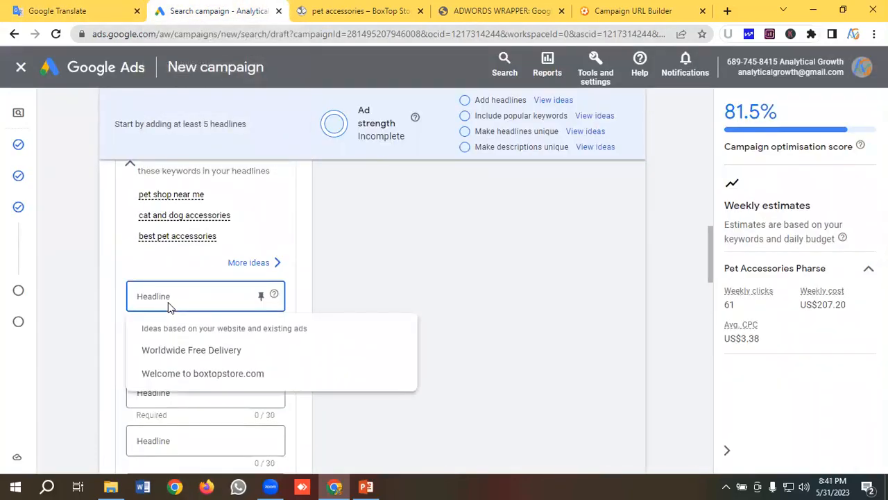
pyautogui.hotkey('ctrl', 'v')
# - Fill the second headline with "Looking For Pet Accessories?", copied from the headline notes in Google Translate
pyautogui.click(188, 337)
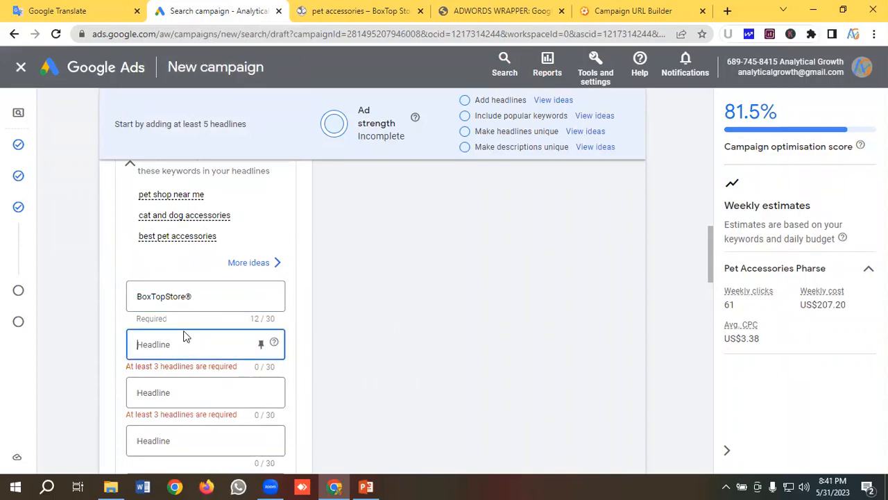
pyautogui.click(58, 8)
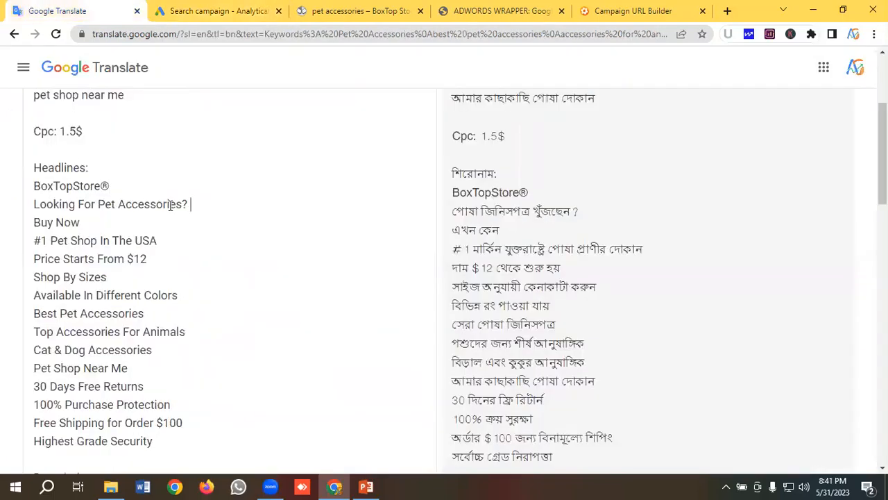
pyautogui.moveTo(191, 204); pyautogui.dragTo(2, 212)
pyautogui.hotkey('ctrl', 'c')
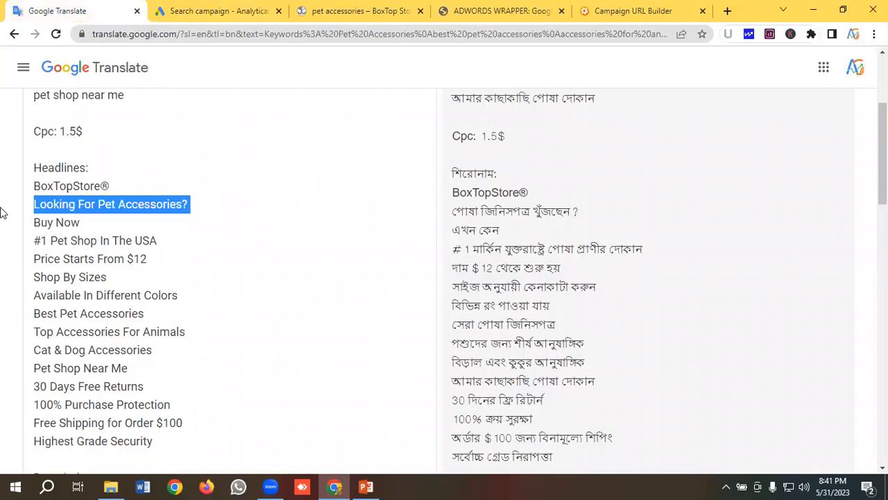
pyautogui.click(179, 10)
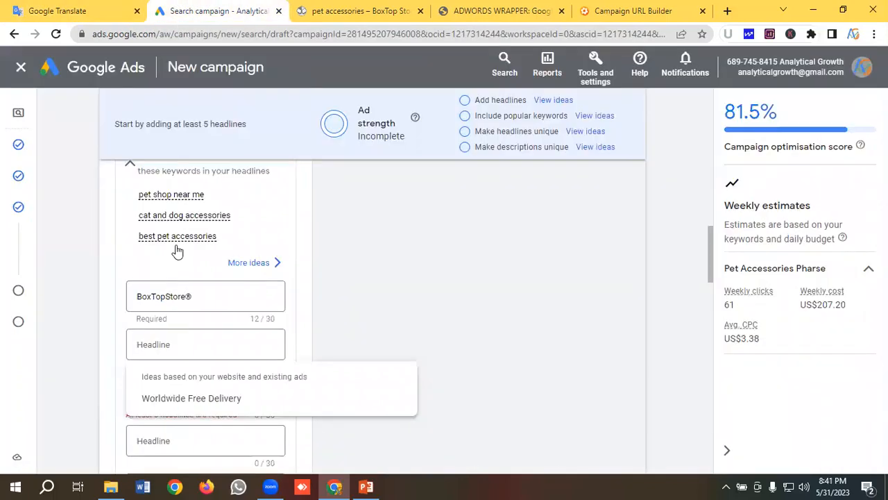
pyautogui.click(157, 346)
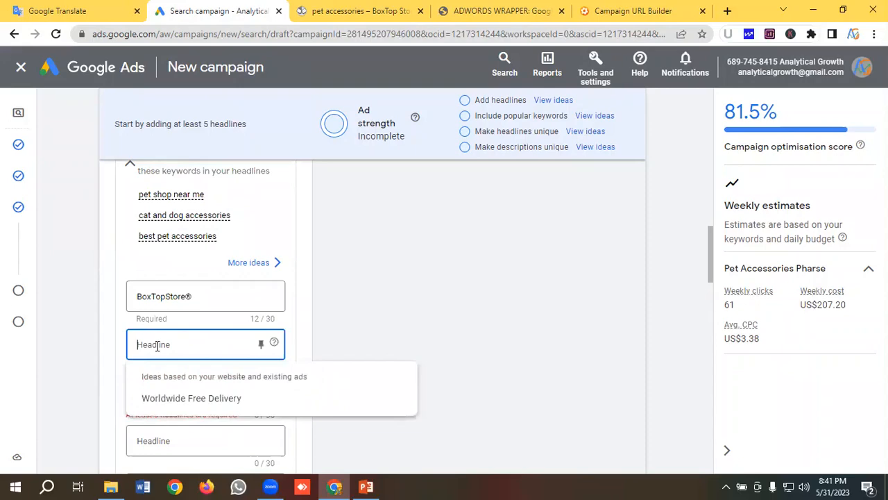
pyautogui.hotkey('ctrl', 'v')
# - Fill the third headline with "Buy Now", copied from the headline notes in Google Translate
pyautogui.scroll(-2, 186, 324)
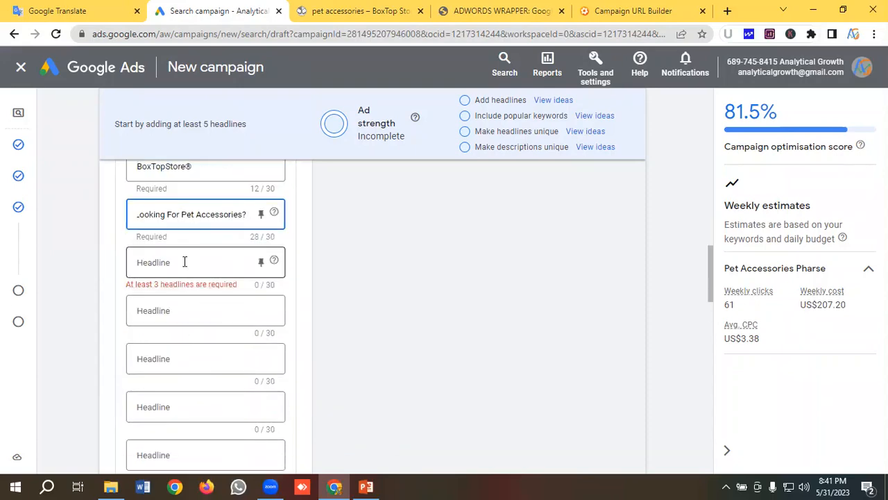
pyautogui.click(57, 11)
pyautogui.moveTo(96, 222); pyautogui.dragTo(11, 228)
pyautogui.hotkey('ctrl', 'c')
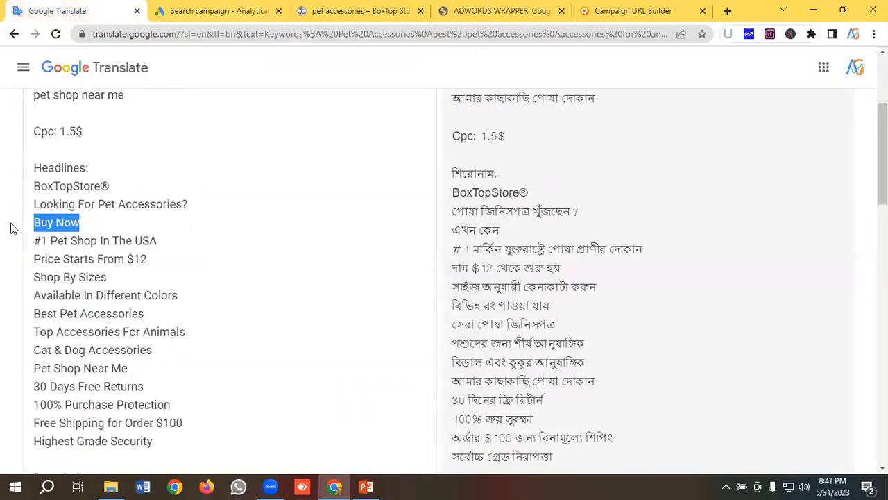
pyautogui.click(204, 9)
pyautogui.click(157, 265)
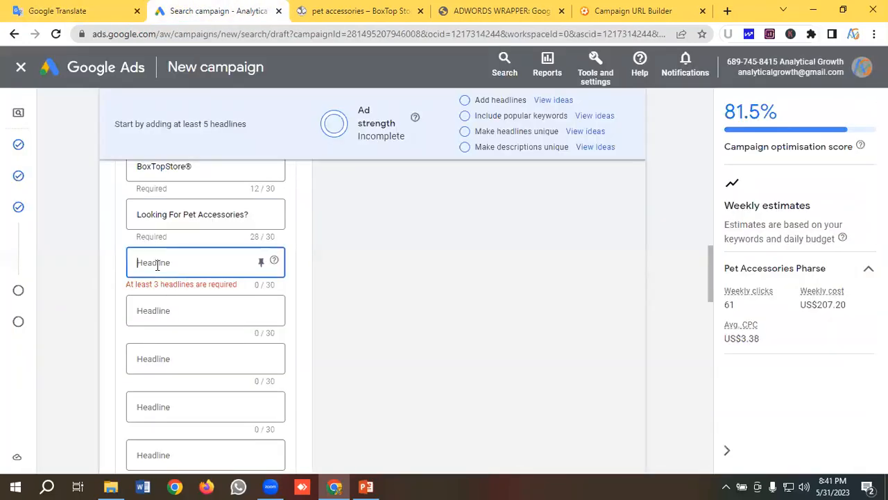
pyautogui.hotkey('ctrl', 'v')
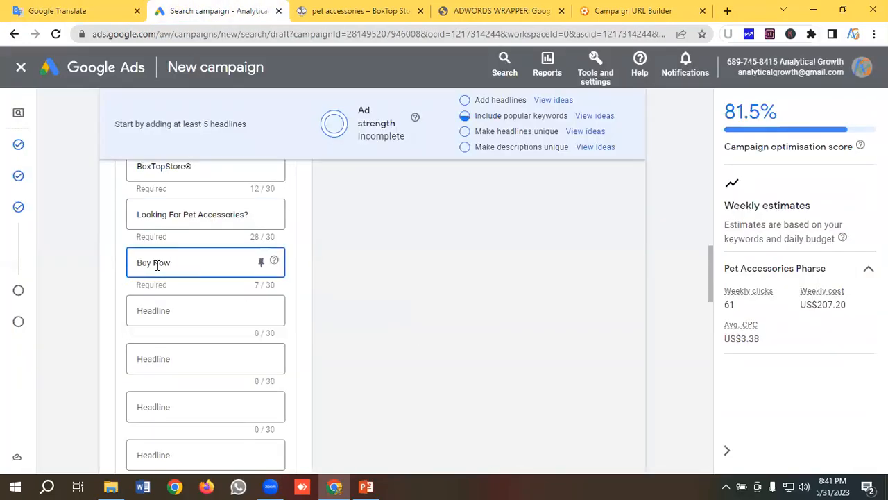
# - Fill the fourth headline with "#1 Pet Shop In The USA", copied from the headline notes in Google Translate
pyautogui.click(173, 312)
pyautogui.click(57, 10)
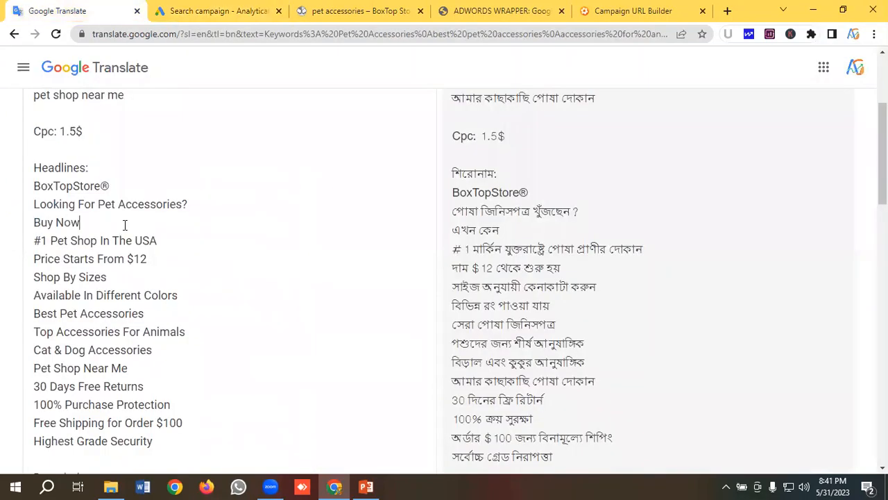
pyautogui.moveTo(158, 240); pyautogui.dragTo(19, 244)
pyautogui.hotkey('ctrl', 'c')
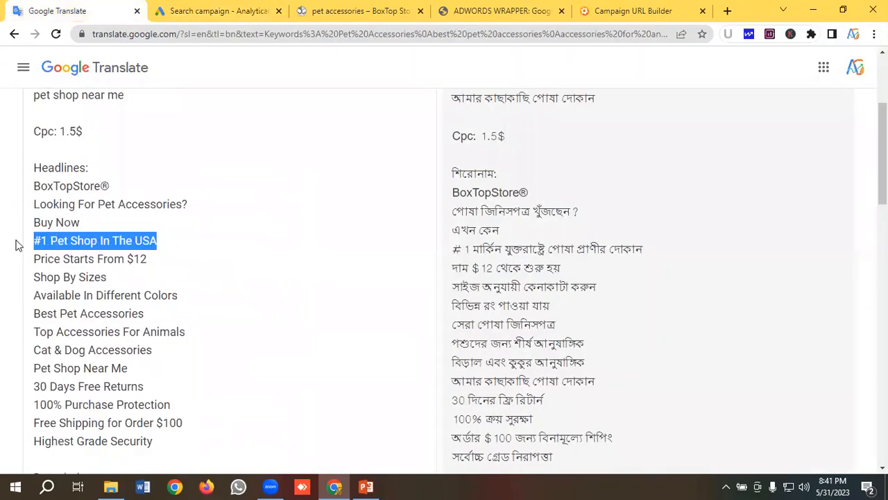
pyautogui.click(219, 11)
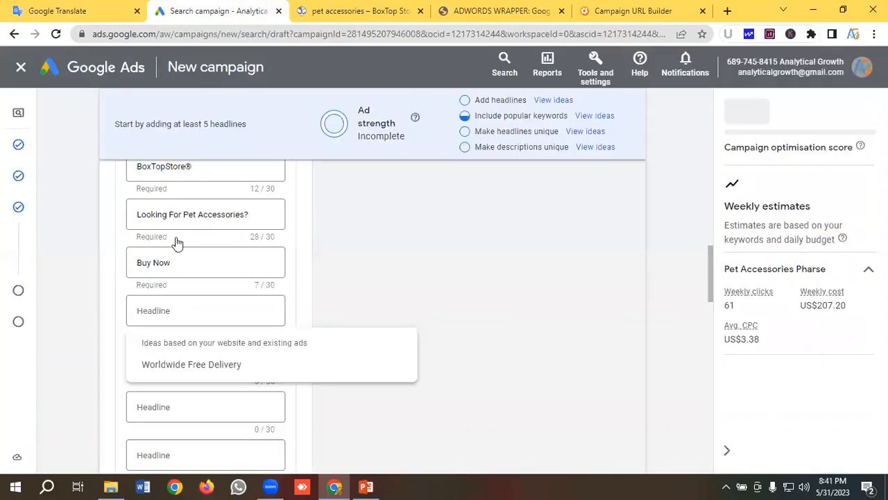
pyautogui.click(168, 310)
pyautogui.hotkey('ctrl', 'v')
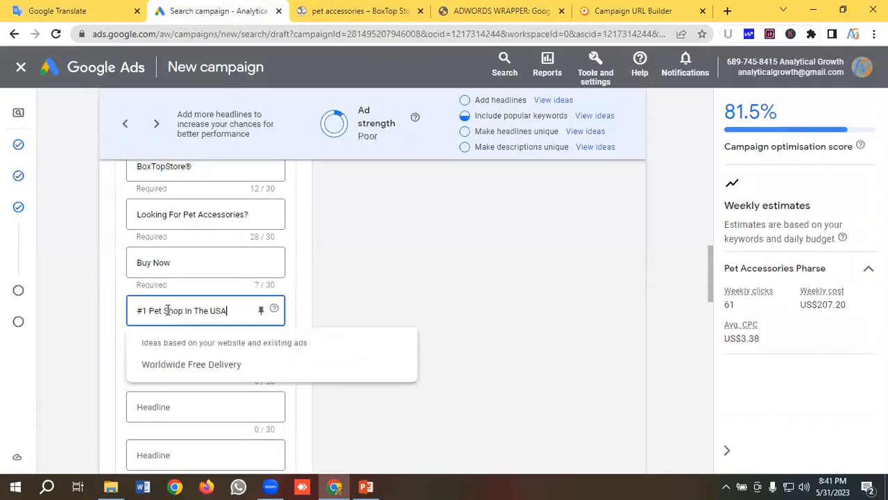
# - Fill the fifth headline with "Price Starts From $12", copied from the headline notes in Google Translate
pyautogui.click(57, 11)
pyautogui.scroll(-1, 132, 171)
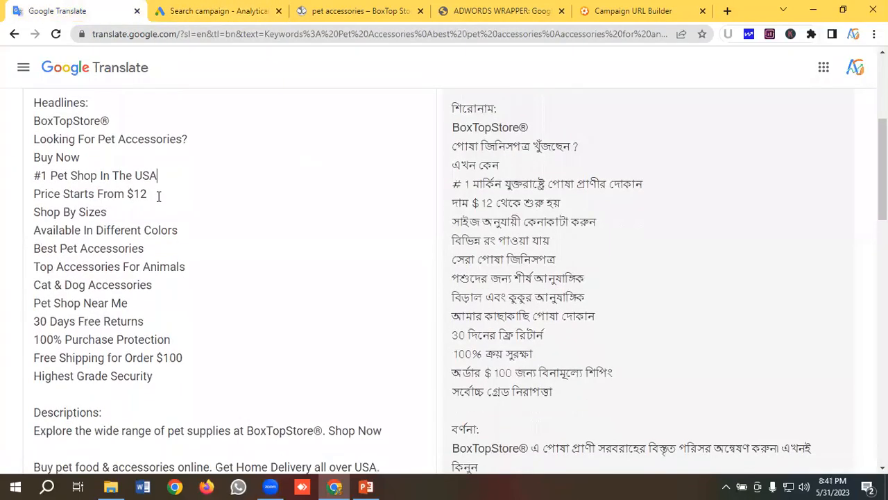
pyautogui.moveTo(158, 195); pyautogui.dragTo(0, 198)
pyautogui.hotkey('ctrl', 'c')
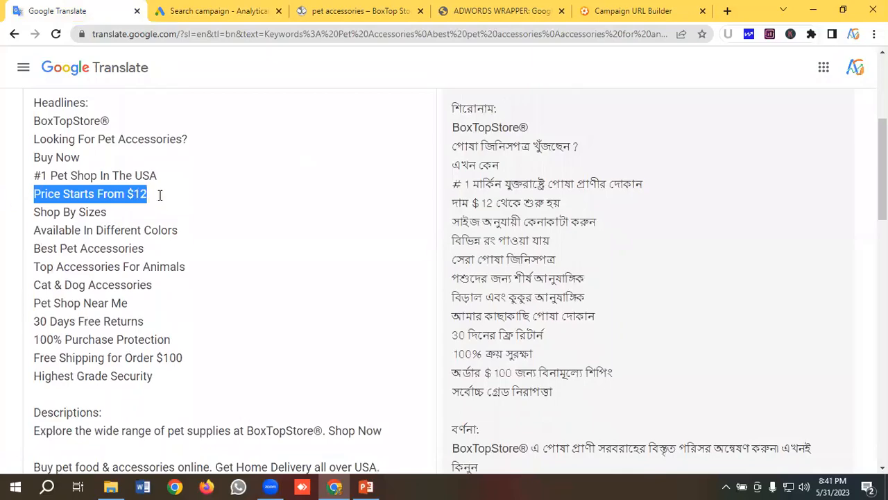
pyautogui.click(212, 11)
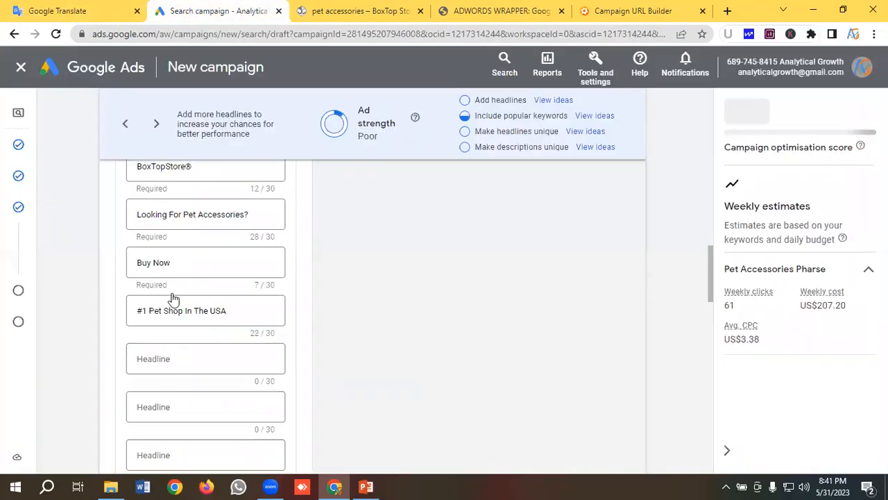
pyautogui.click(172, 359)
pyautogui.hotkey('ctrl', 'v')
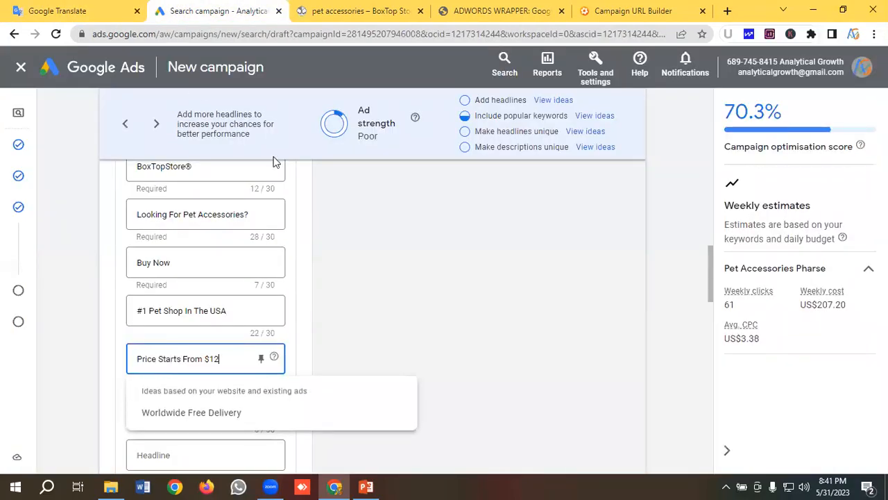
# - Check the product prices on BoxTop Store's pet accessories page against the starting-price headline
pyautogui.click(355, 11)
pyautogui.scroll(-3, 430, 195)
pyautogui.scroll(-10, 435, 206)
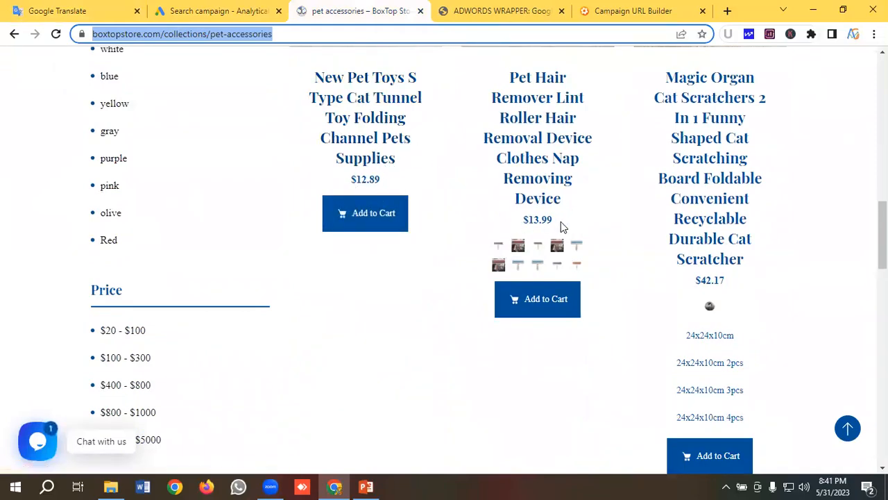
pyautogui.scroll(8, 562, 221)
pyautogui.scroll(-7, 562, 222)
pyautogui.scroll(-5, 562, 221)
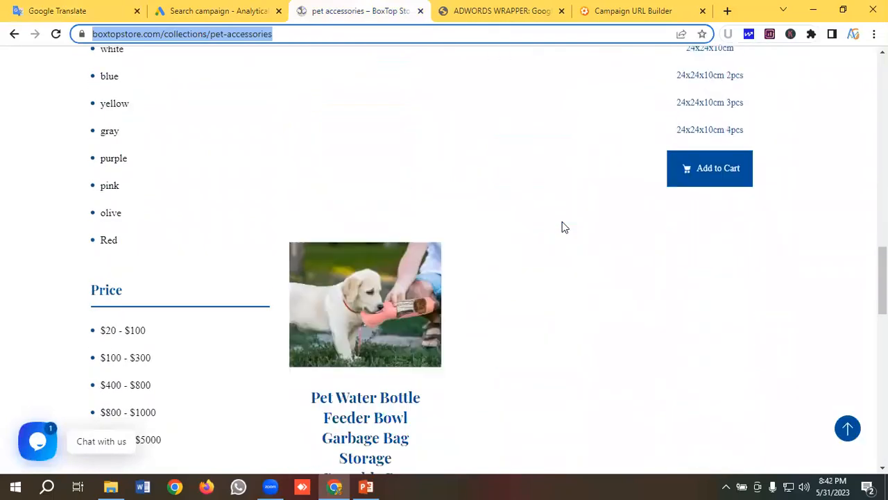
pyautogui.scroll(8, 562, 223)
# - Fill the sixth headline with "Shop By Sizes", copied from the headline notes in Google Translate
pyautogui.click(202, 9)
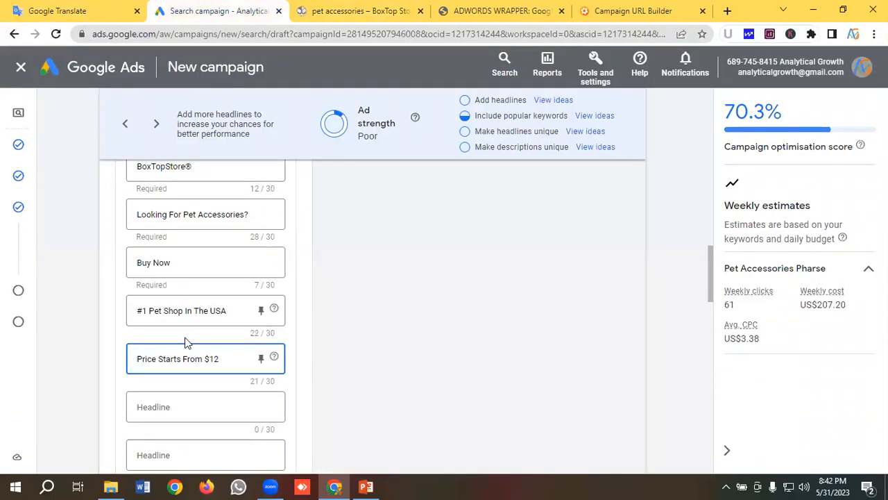
pyautogui.scroll(-1, 184, 343)
pyautogui.click(69, 10)
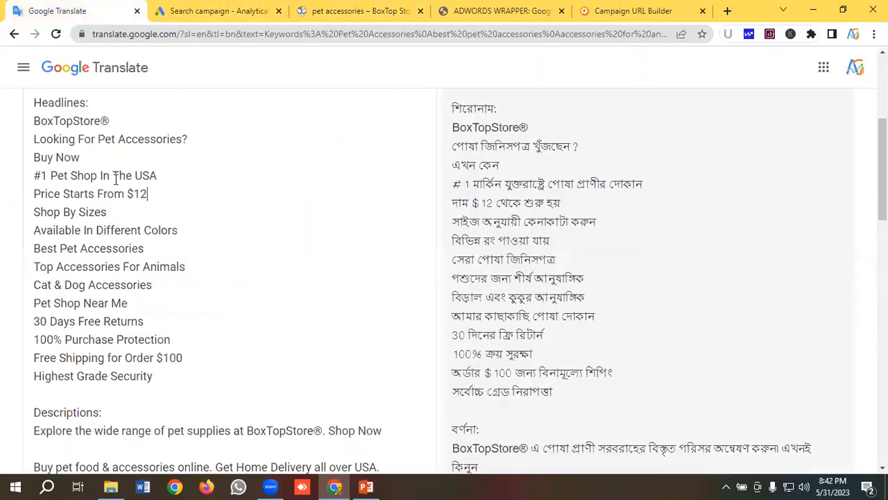
pyautogui.moveTo(117, 217); pyautogui.dragTo(2, 207)
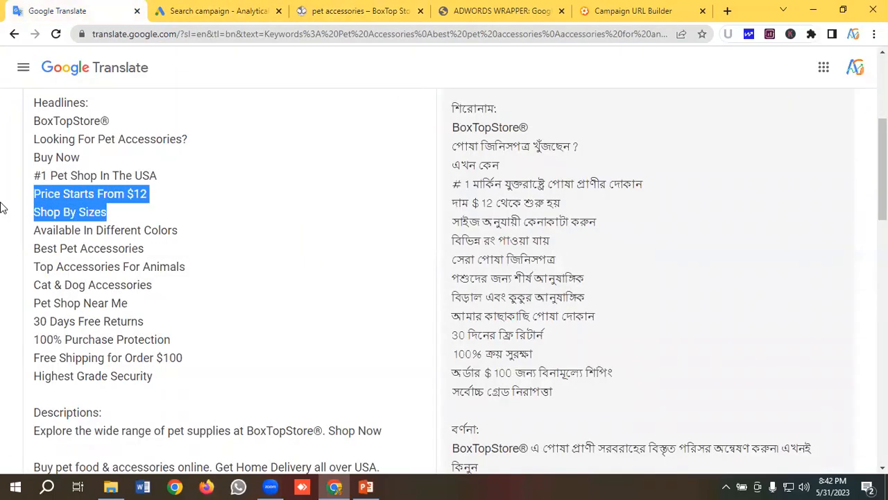
pyautogui.click(89, 212)
pyautogui.moveTo(107, 212); pyautogui.dragTo(3, 210)
pyautogui.hotkey('ctrl', 'c')
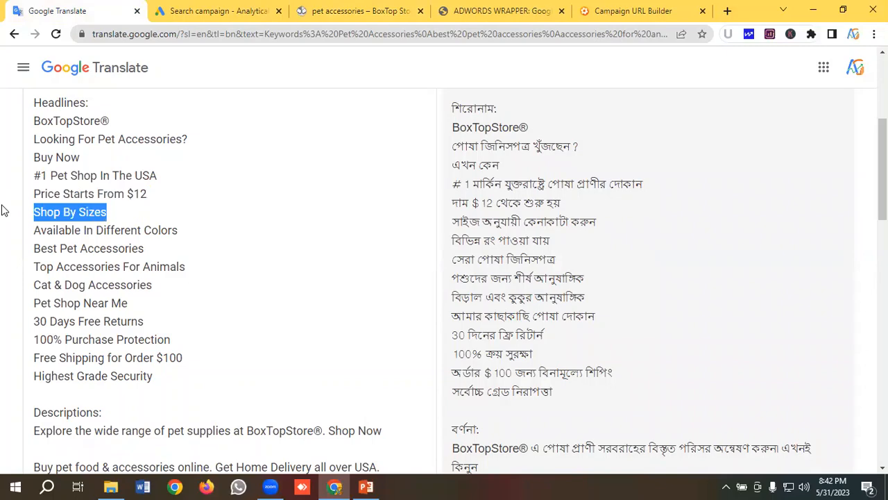
pyautogui.click(211, 10)
pyautogui.click(167, 343)
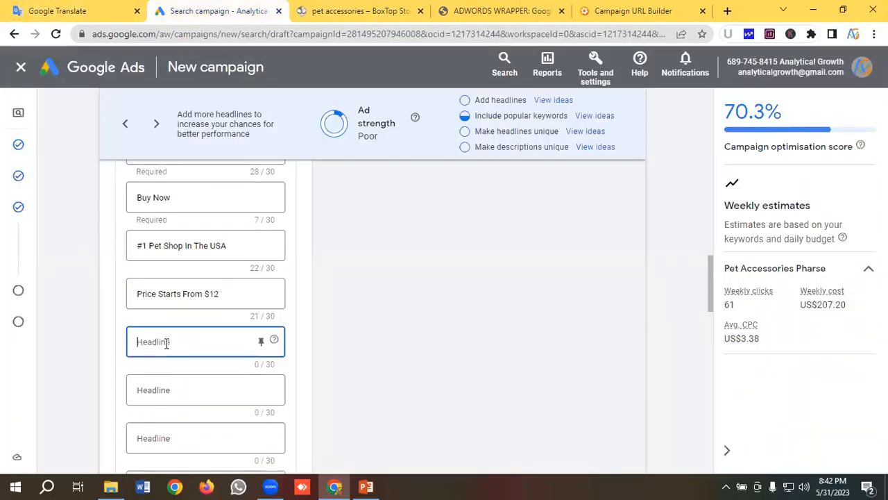
pyautogui.hotkey('ctrl', 'v')
# - Examine the size and color filters on BoxTop Store's pet accessories page against the size and color headlines
pyautogui.click(357, 10)
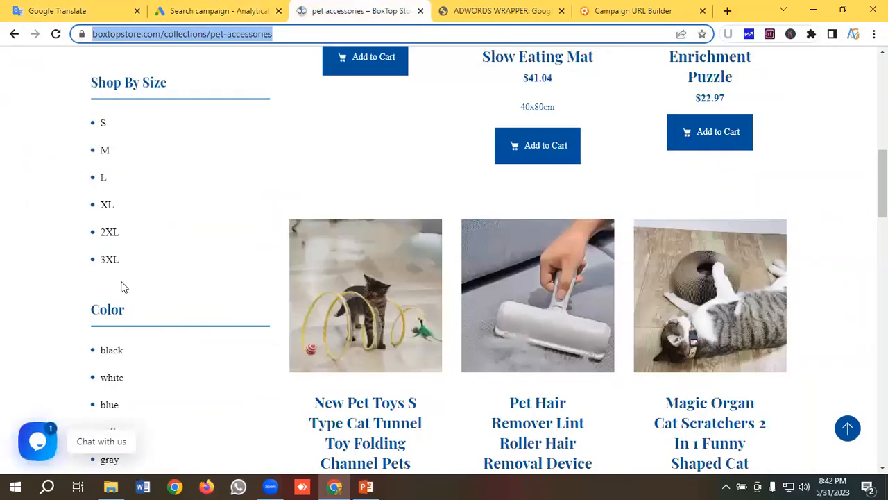
pyautogui.scroll(4, 125, 283)
pyautogui.scroll(3, 139, 278)
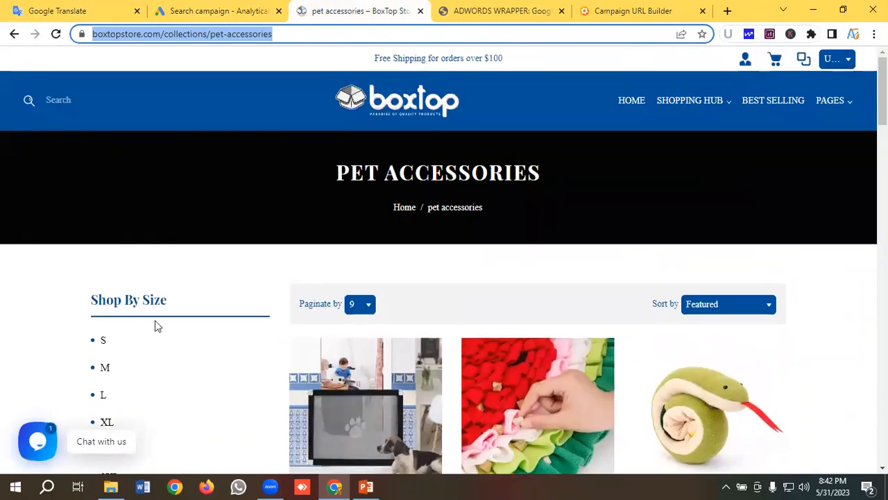
pyautogui.scroll(-2, 149, 243)
pyautogui.scroll(-5, 128, 336)
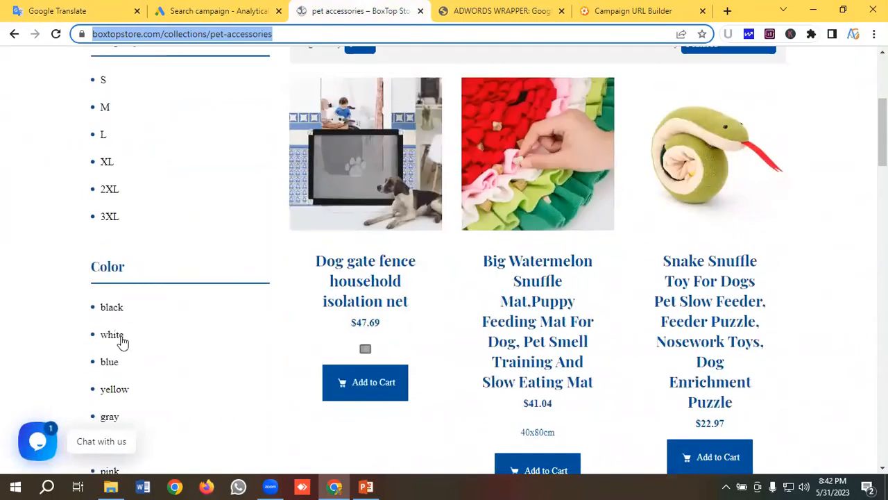
pyautogui.scroll(6, 293, 285)
pyautogui.scroll(-7, 393, 293)
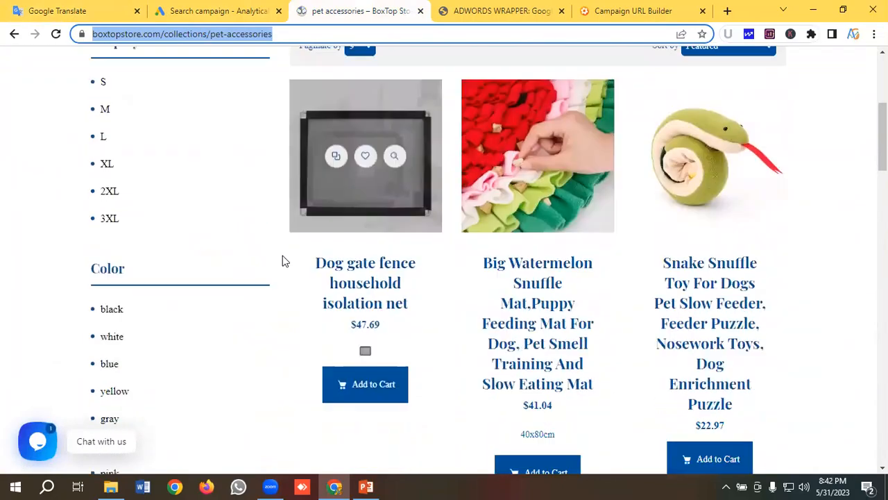
pyautogui.scroll(4, 313, 266)
pyautogui.scroll(4, 385, 248)
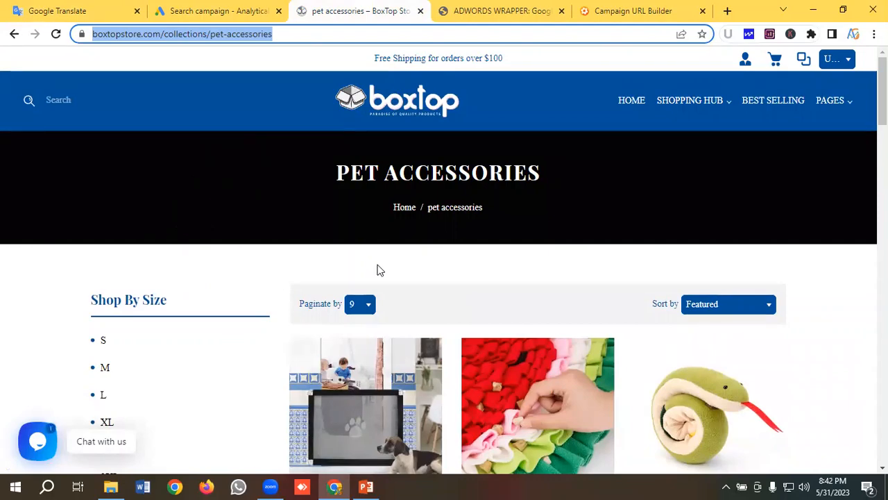
# - Fill the seventh headline with "Available In Different Colors", copied from the headline notes in Google Translate
pyautogui.click(104, 10)
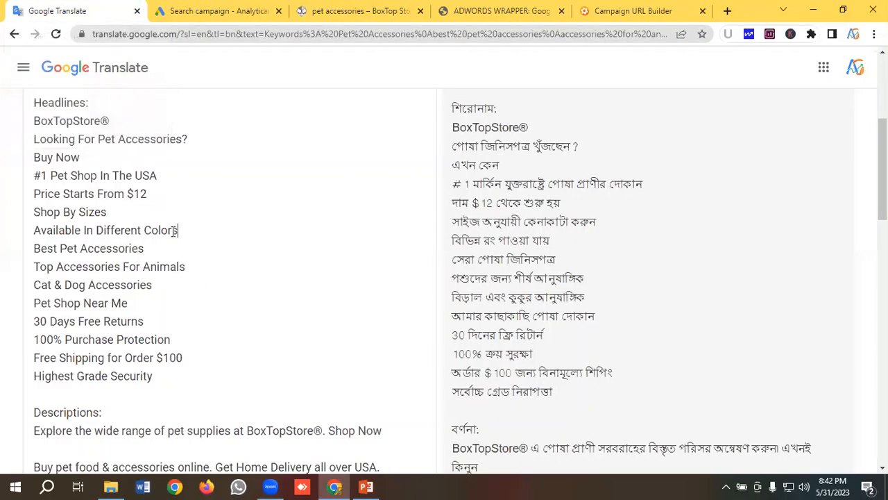
pyautogui.moveTo(177, 231); pyautogui.dragTo(3, 237)
pyautogui.hotkey('ctrl', 'c')
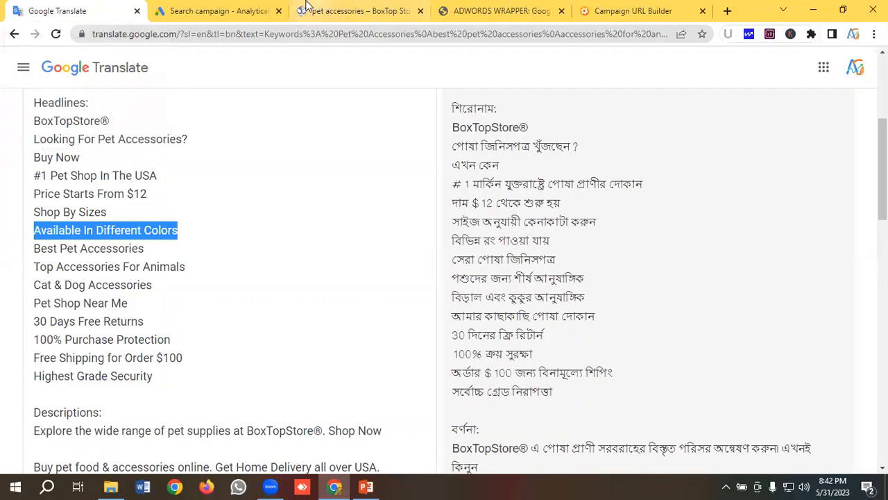
pyautogui.click(201, 10)
pyautogui.scroll(-1, 188, 302)
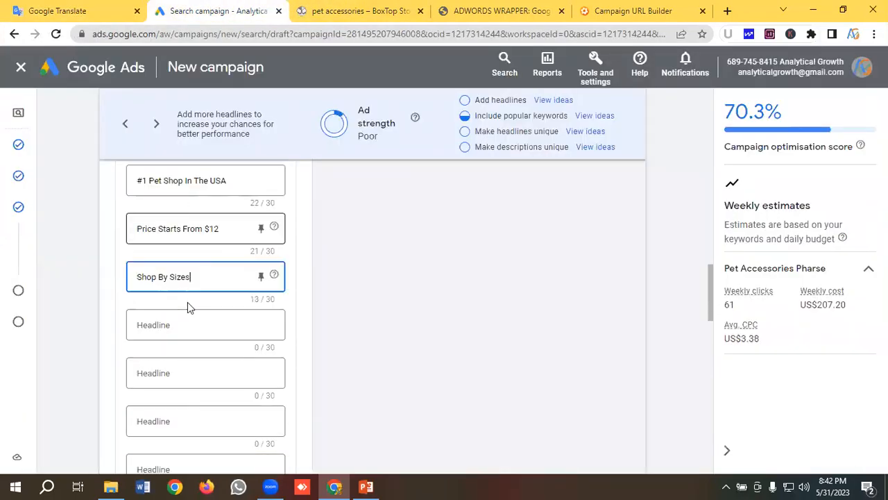
pyautogui.click(157, 326)
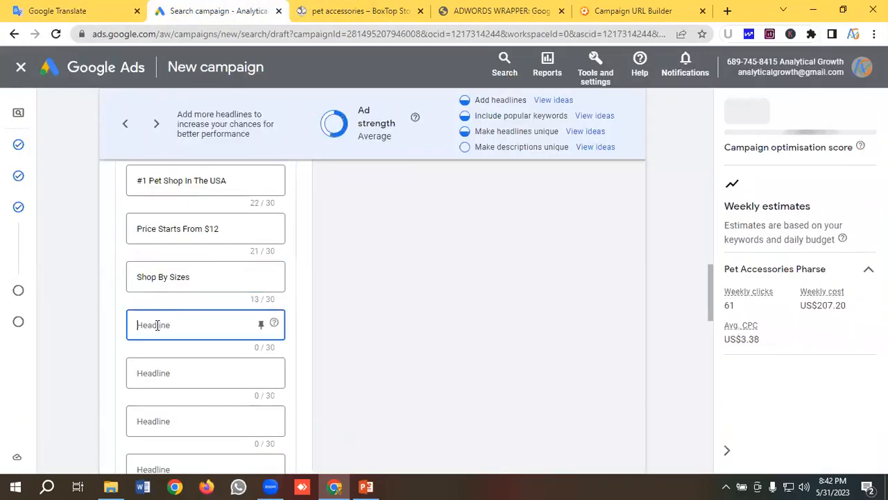
pyautogui.hotkey('ctrl', 'v')
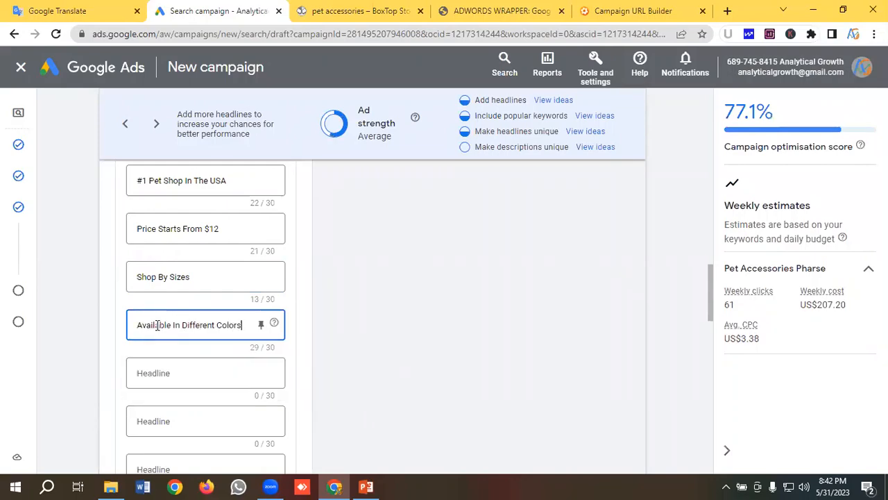
# - Fill the eighth headline with "Best Pet Accessories", copied from the headline notes in Google Translate
pyautogui.click(79, 8)
pyautogui.moveTo(146, 184); pyautogui.dragTo(15, 189)
pyautogui.hotkey('ctrl', 'c')
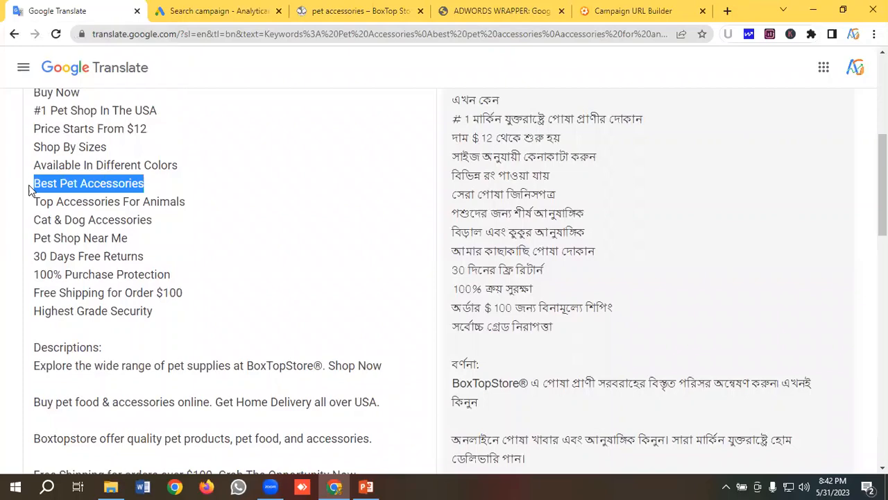
pyautogui.click(208, 11)
pyautogui.scroll(-1, 194, 291)
pyautogui.scroll(-2, 174, 305)
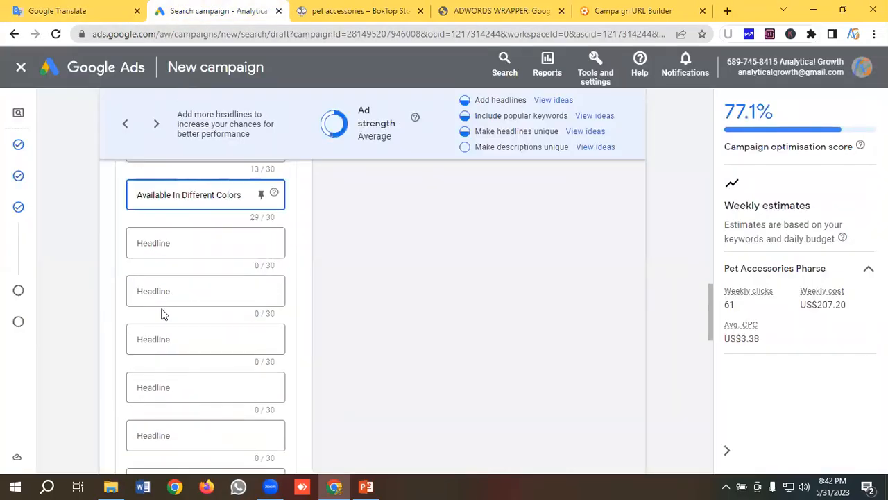
pyautogui.scroll(1, 167, 224)
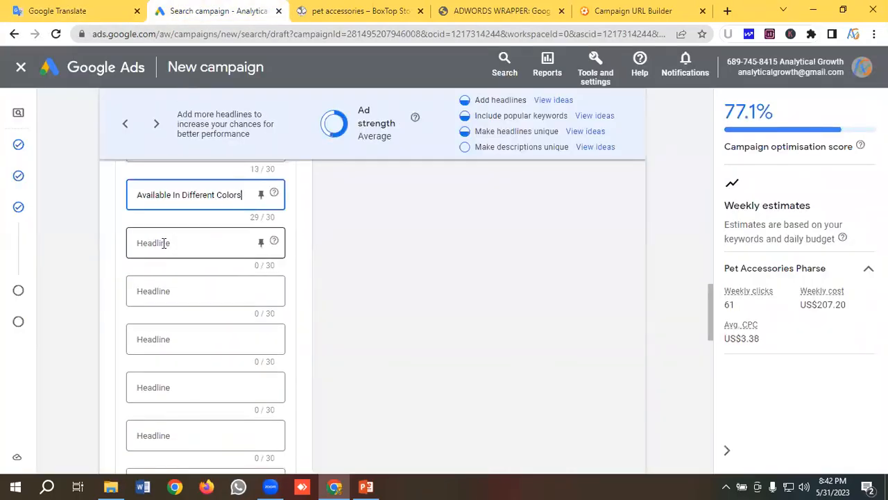
pyautogui.click(164, 243)
pyautogui.hotkey('ctrl', 'v')
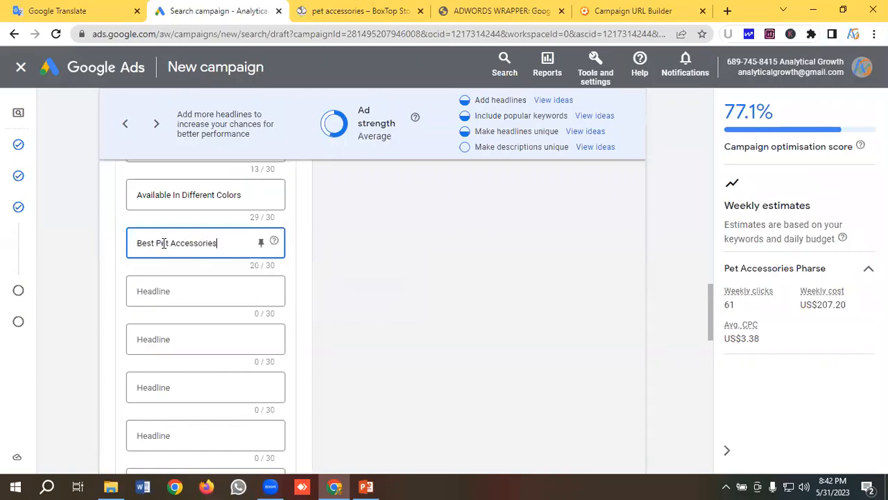
# - Fill the ninth headline with "Top Accessories For Animals", copied from the headline notes in Google Translate
pyautogui.click(61, 9)
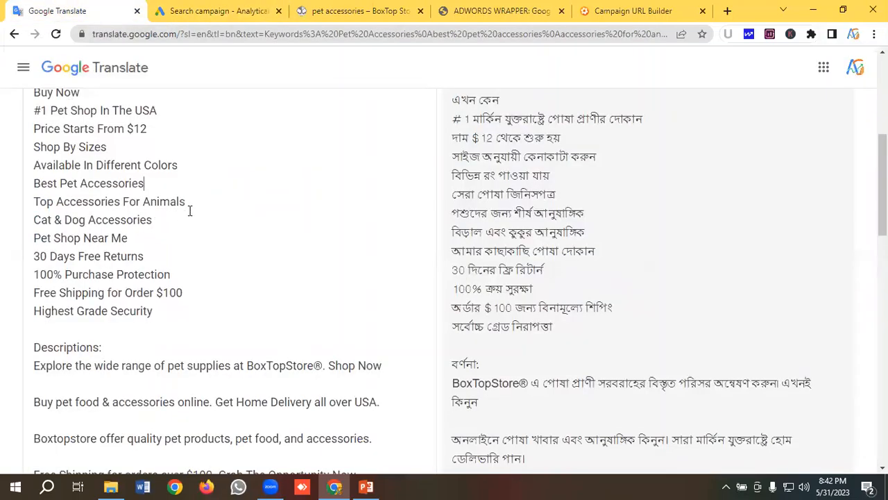
pyautogui.moveTo(189, 202); pyautogui.dragTo(31, 205)
pyautogui.hotkey('ctrl', 'c')
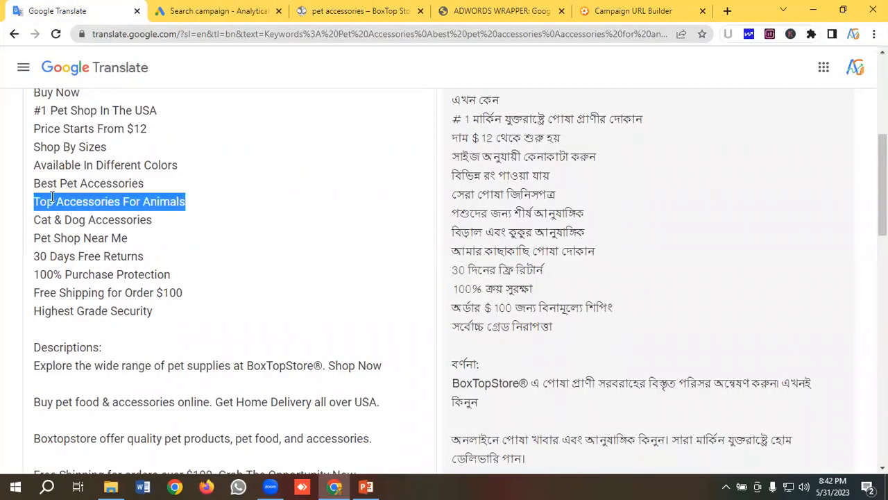
pyautogui.click(212, 10)
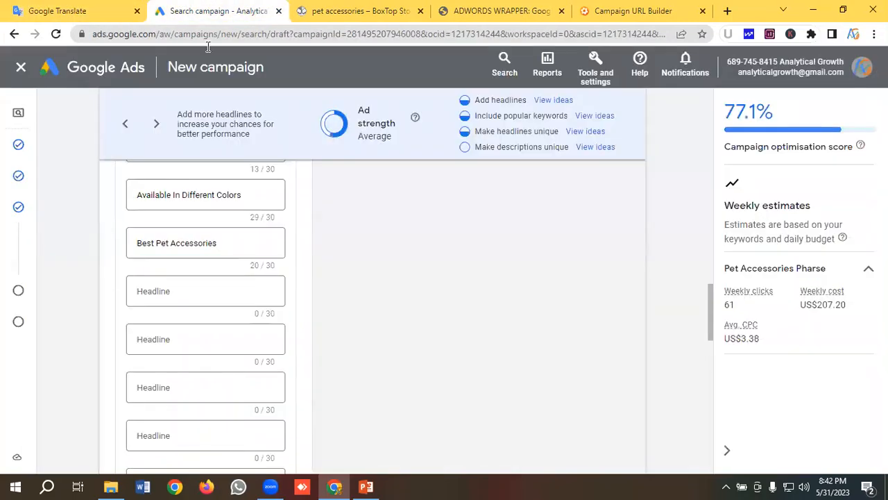
pyautogui.click(158, 289)
pyautogui.hotkey('ctrl', 'v')
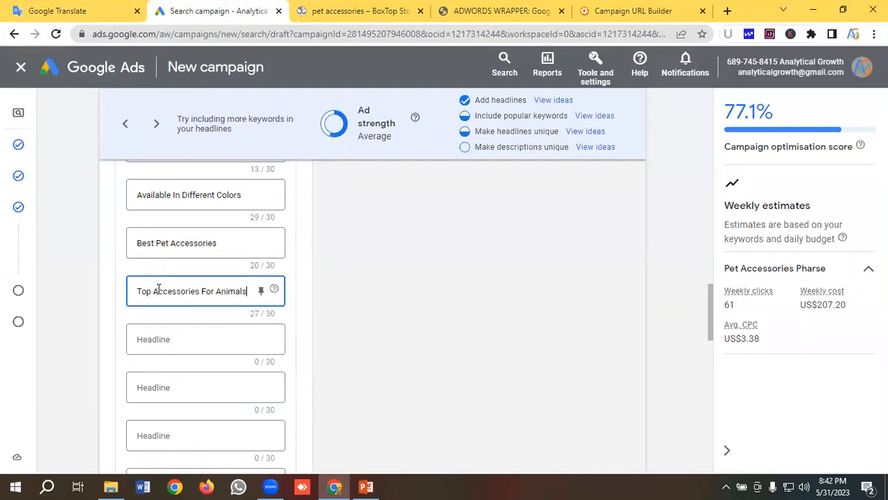
# - Fill the tenth headline with "Cat & Dog Accessories", copied from the headline notes in Google Translate
pyautogui.click(56, 11)
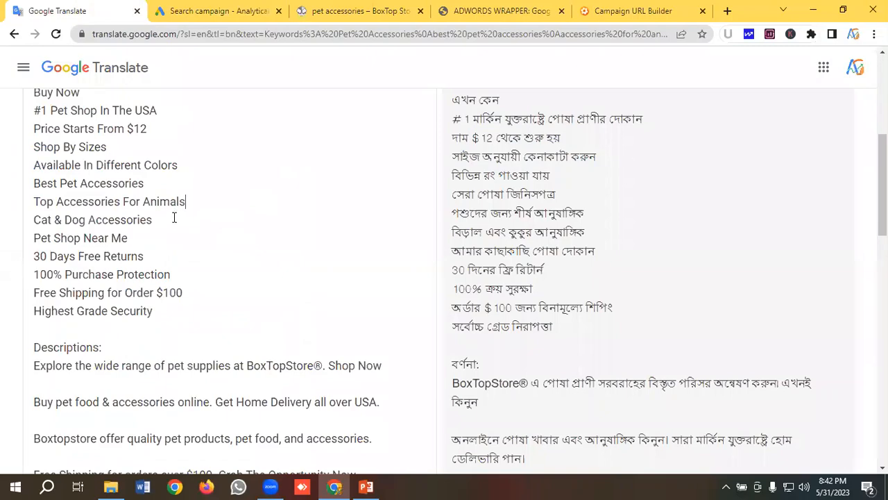
pyautogui.keyDown('shift'); pyautogui.click(4, 221); pyautogui.keyUp('shift')
pyautogui.hotkey('ctrl', 'c')
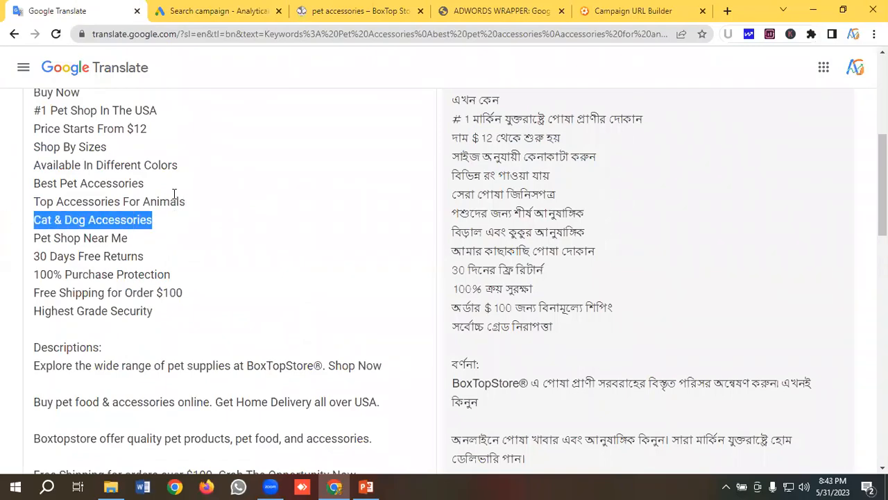
pyautogui.click(211, 10)
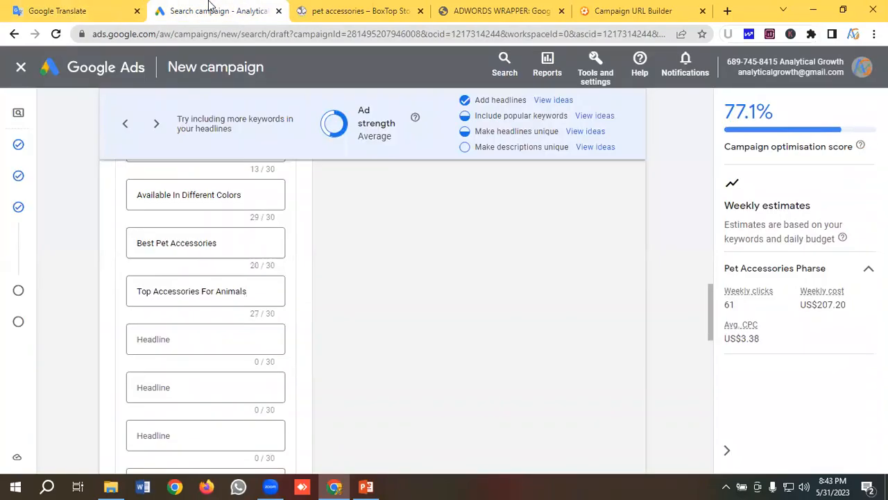
pyautogui.click(153, 338)
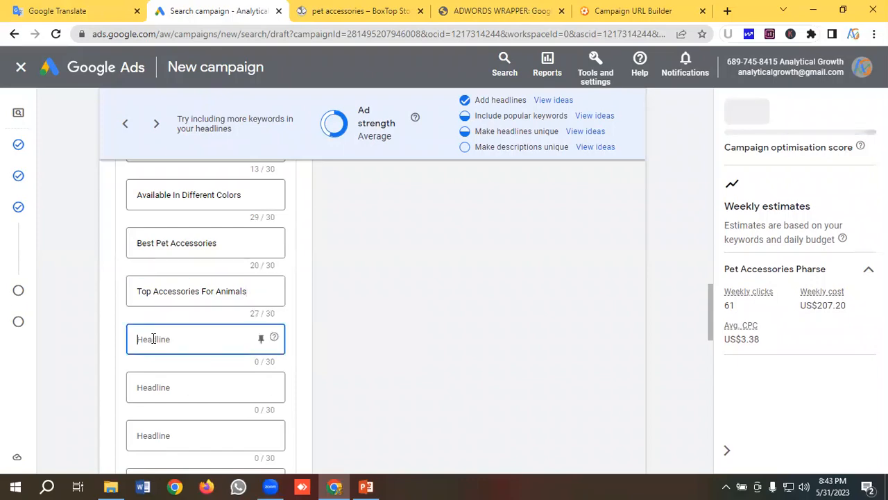
pyautogui.hotkey('ctrl', 'v')
# - Fill the eleventh headline with "Pet Shop Near Me", copied from the headline notes in Google Translate
pyautogui.click(110, 8)
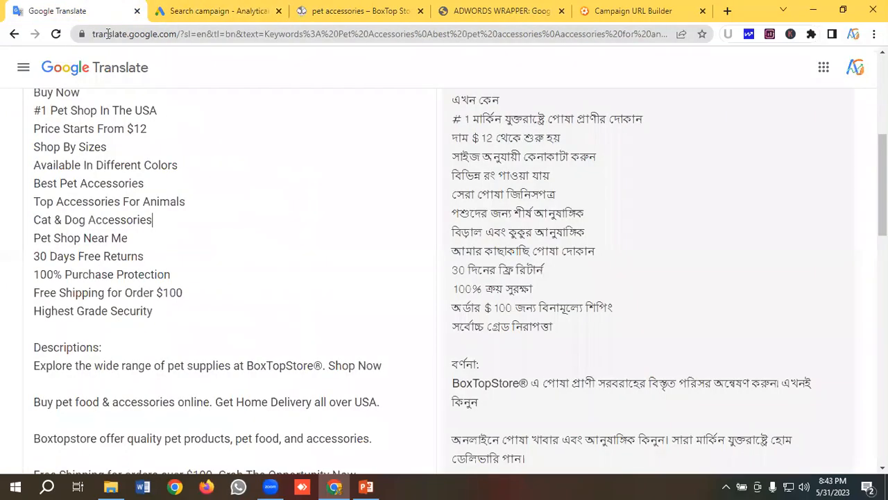
pyautogui.moveTo(136, 237); pyautogui.dragTo(31, 240)
pyautogui.hotkey('ctrl', 'c')
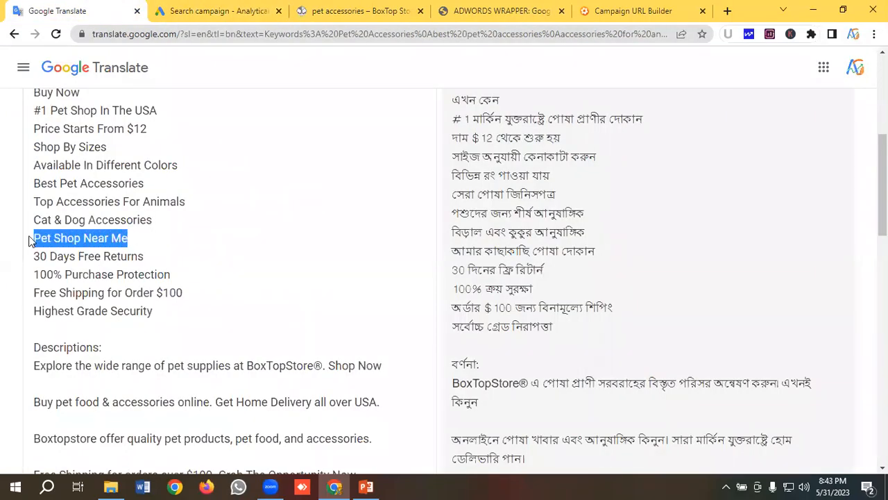
pyautogui.click(208, 10)
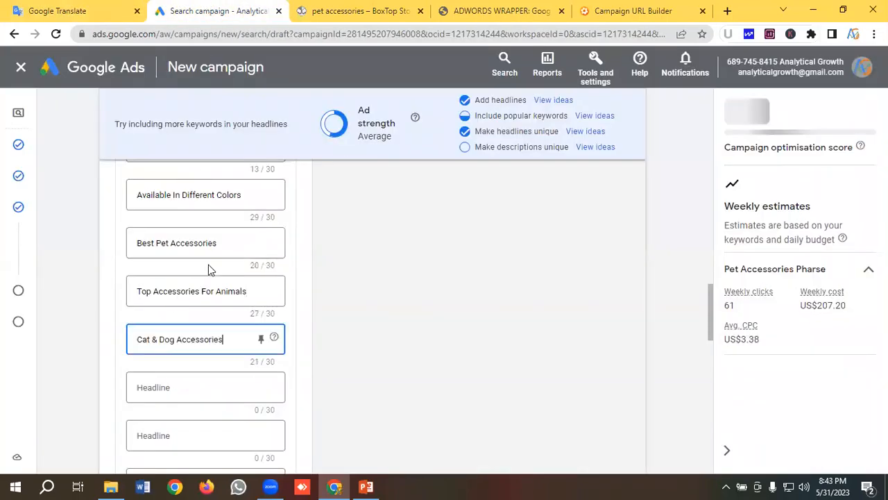
pyautogui.scroll(-1, 208, 265)
pyautogui.scroll(-1, 208, 269)
pyautogui.click(160, 257)
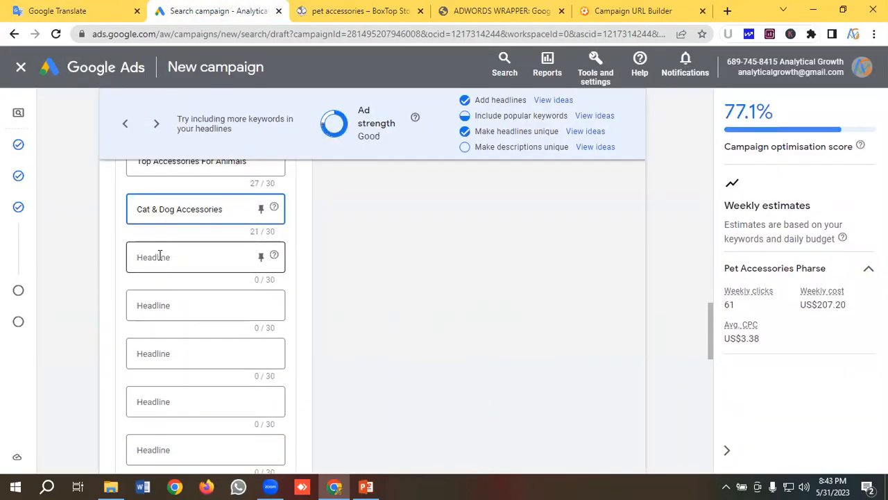
pyautogui.hotkey('ctrl', 'v')
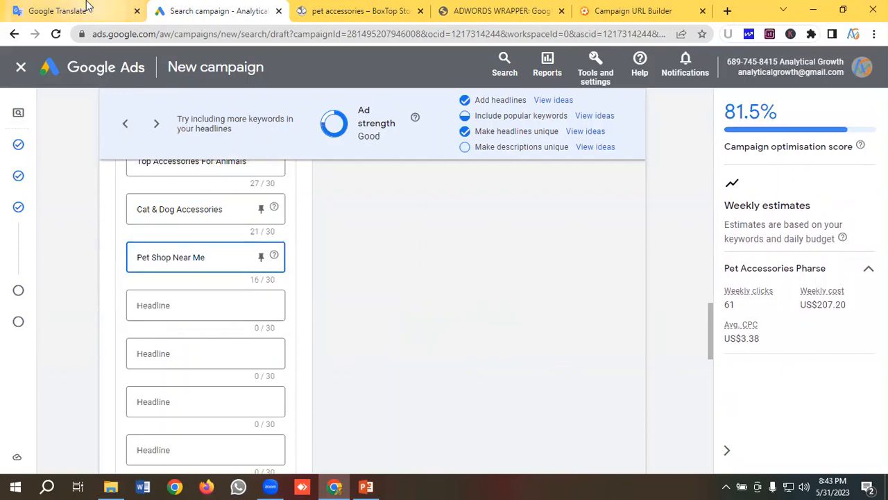
# - Fill the twelfth headline with "30 Days Free Returns", copied from the headline notes in Google Translate
pyautogui.click(59, 10)
pyautogui.moveTo(153, 258); pyautogui.dragTo(2, 264)
pyautogui.hotkey('ctrl', 'c')
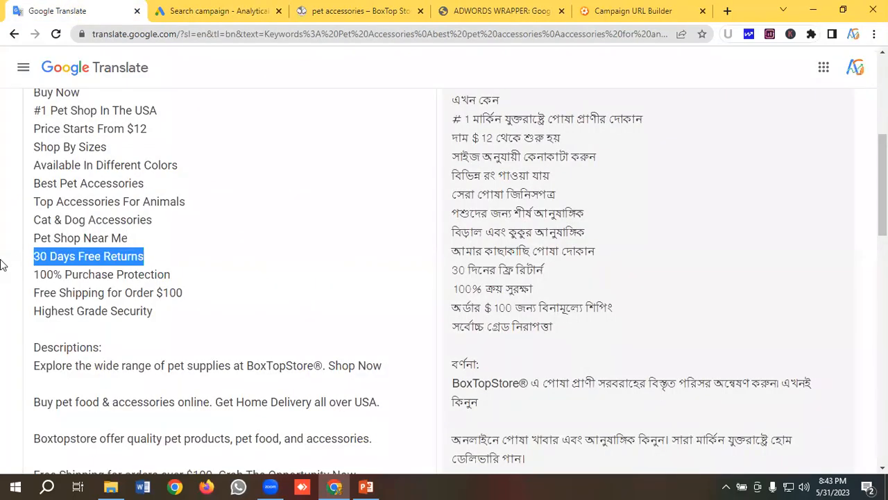
pyautogui.click(208, 10)
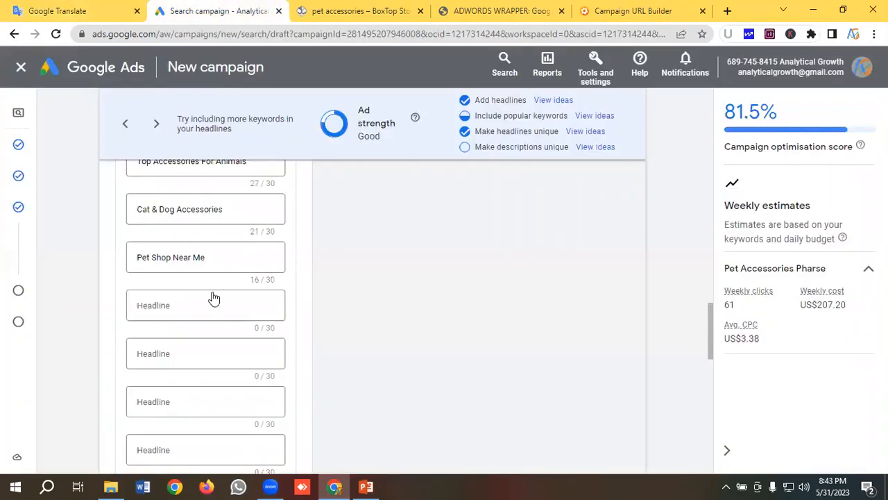
pyautogui.click(176, 305)
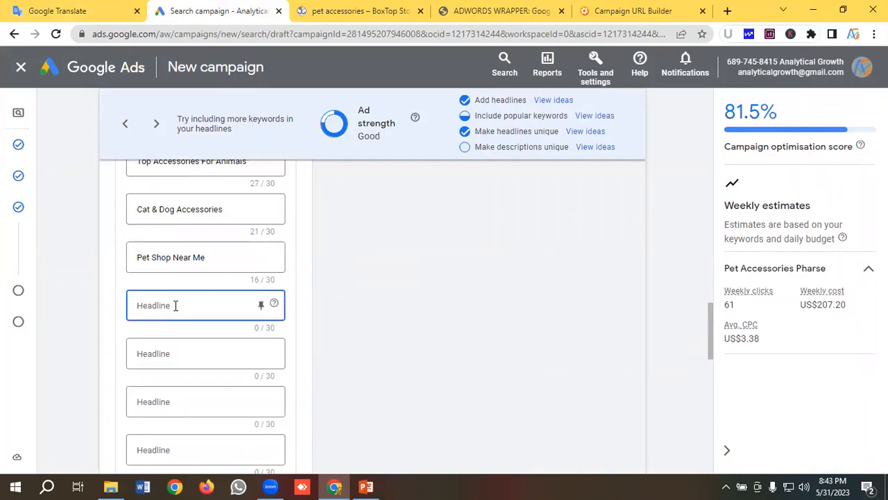
pyautogui.hotkey('ctrl', 'v')
# - Fill the thirteenth headline with "100% Purchase Protection", copied from the headline notes in Google Translate
pyautogui.click(43, 8)
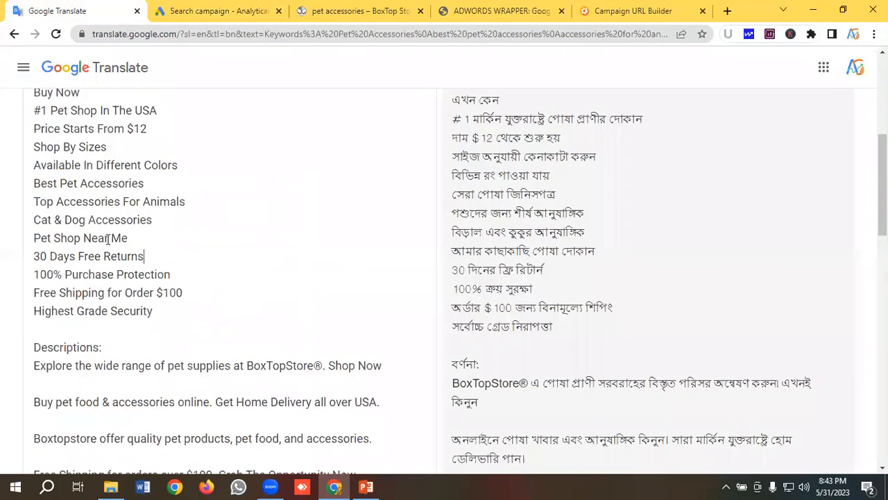
pyautogui.moveTo(182, 275); pyautogui.dragTo(3, 278)
pyautogui.hotkey('ctrl', 'c')
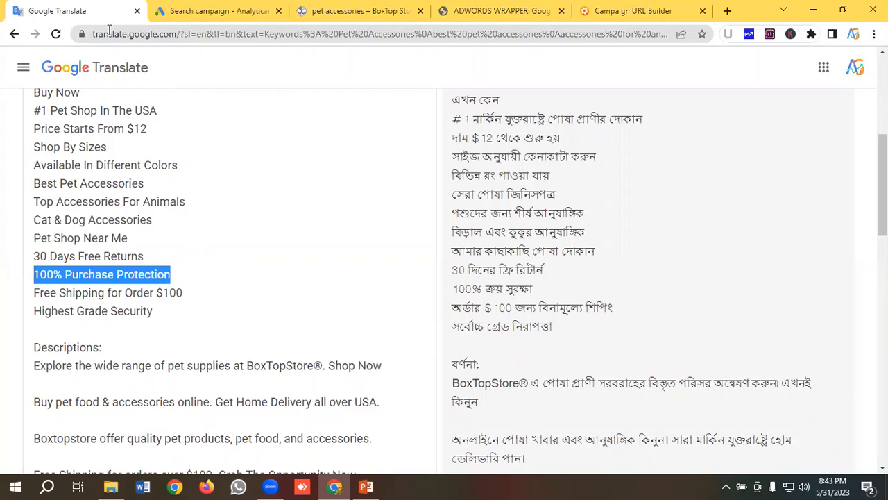
pyautogui.click(209, 11)
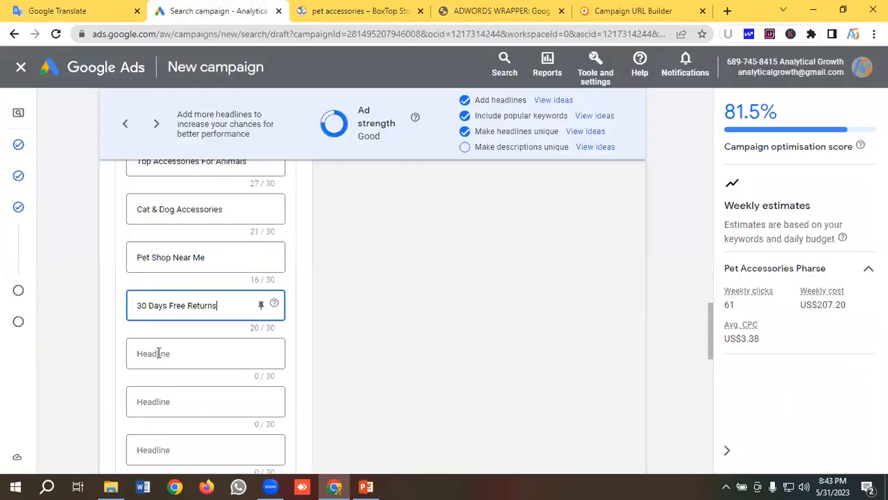
pyautogui.click(158, 353)
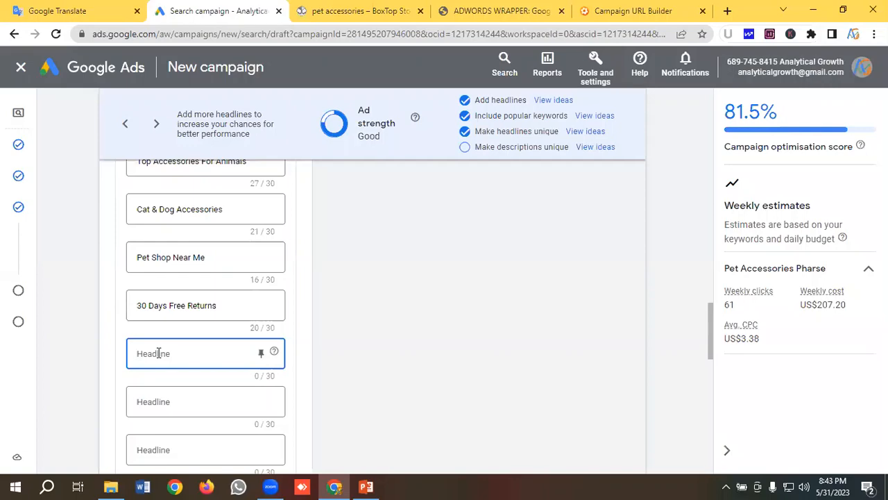
pyautogui.hotkey('ctrl', 'v')
# - Fill the fourteenth headline with "Free Shipping for Order $100", copied from the headline notes in Google Translate
pyautogui.scroll(-1, 158, 353)
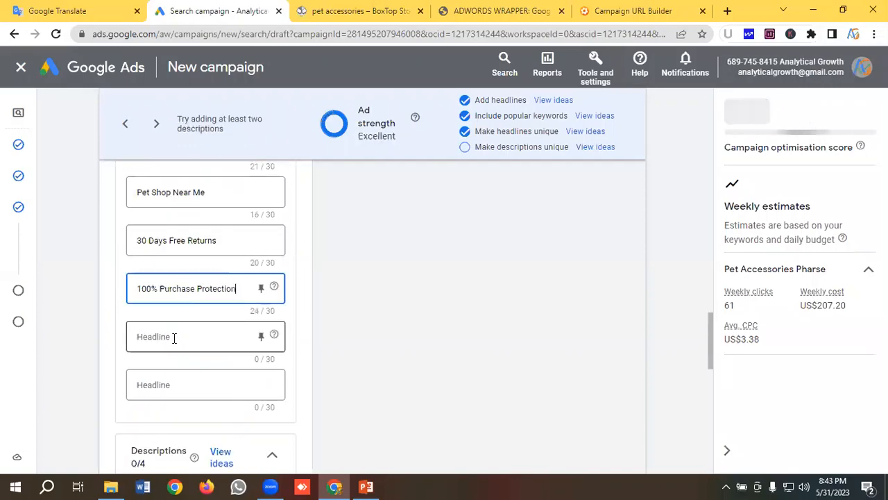
pyautogui.click(90, 10)
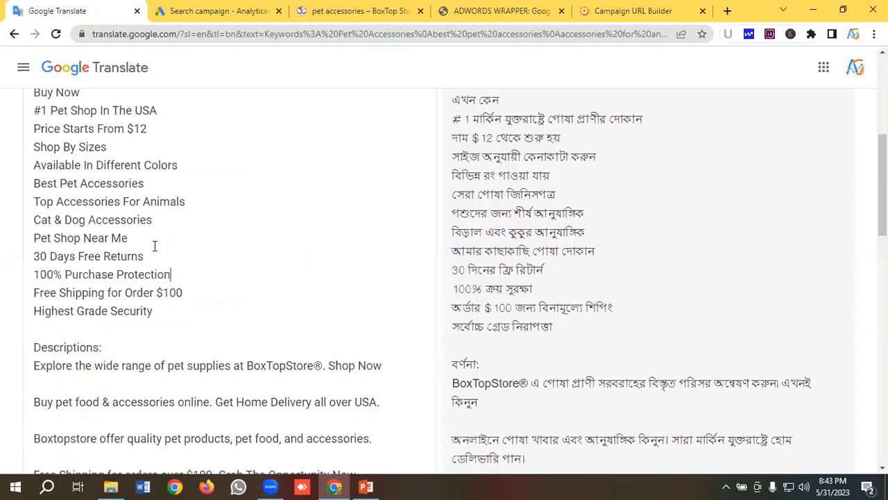
pyautogui.moveTo(198, 291); pyautogui.dragTo(1, 293)
pyautogui.hotkey('ctrl', 'c')
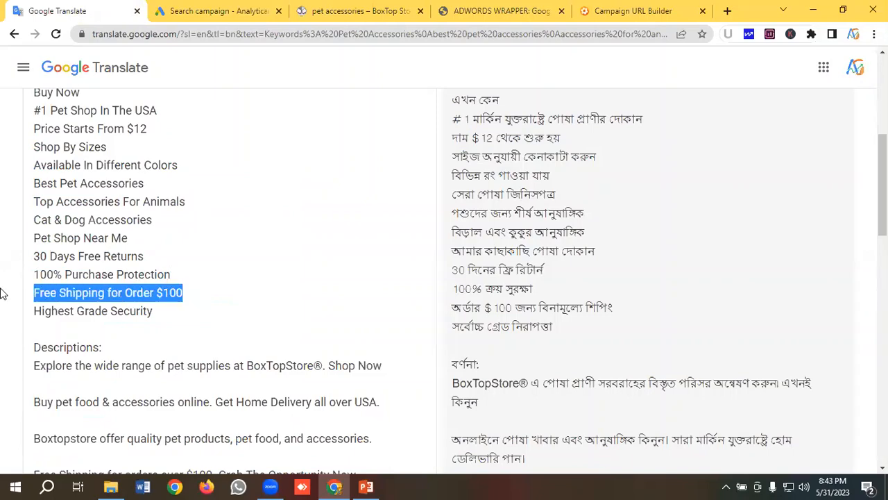
pyautogui.click(194, 16)
pyautogui.click(172, 336)
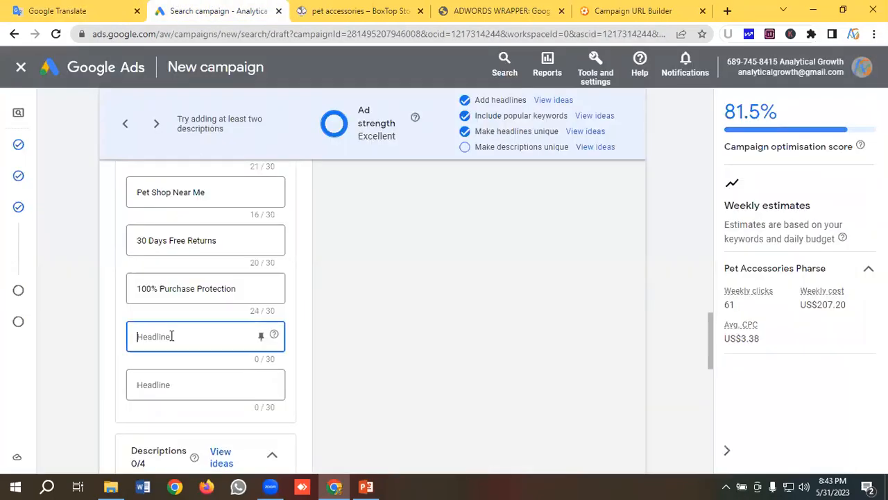
pyautogui.hotkey('ctrl', 'v')
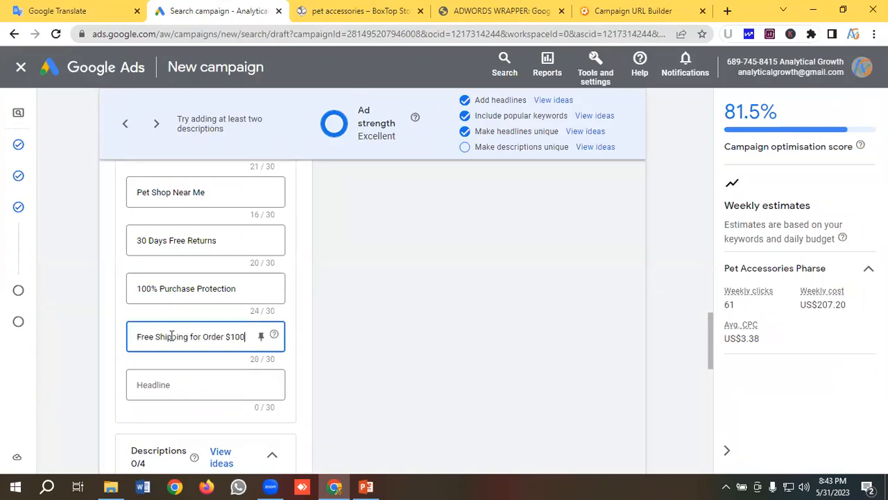
# - Fill the fifteenth headline with "Highest Grade Security", copied from the headline notes in Google Translate
pyautogui.click(174, 380)
pyautogui.click(57, 11)
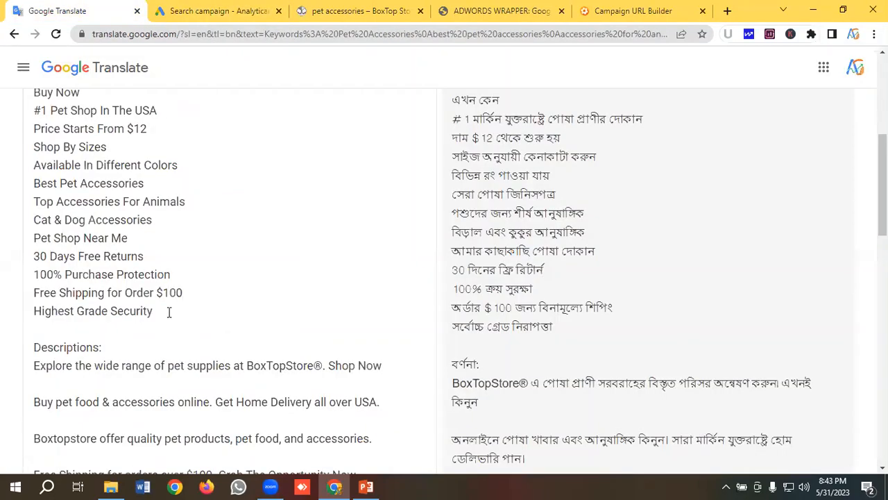
pyautogui.moveTo(169, 312); pyautogui.dragTo(9, 315)
pyautogui.hotkey('ctrl', 'c')
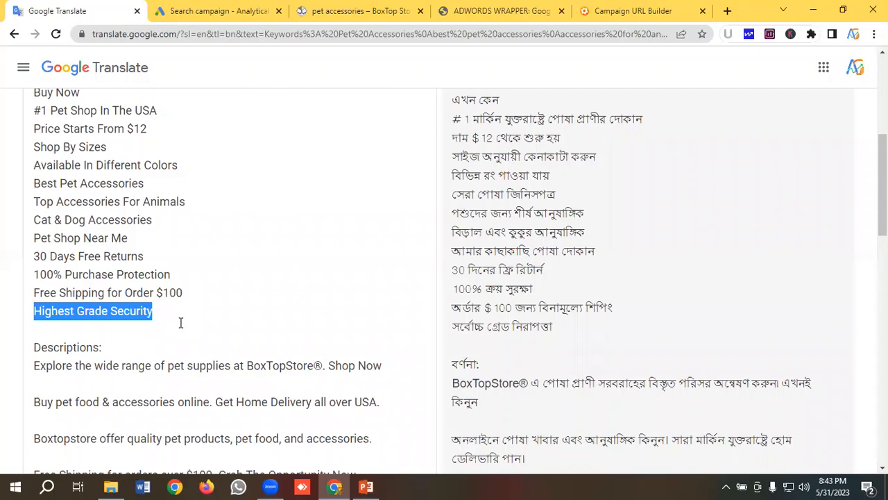
pyautogui.click(215, 10)
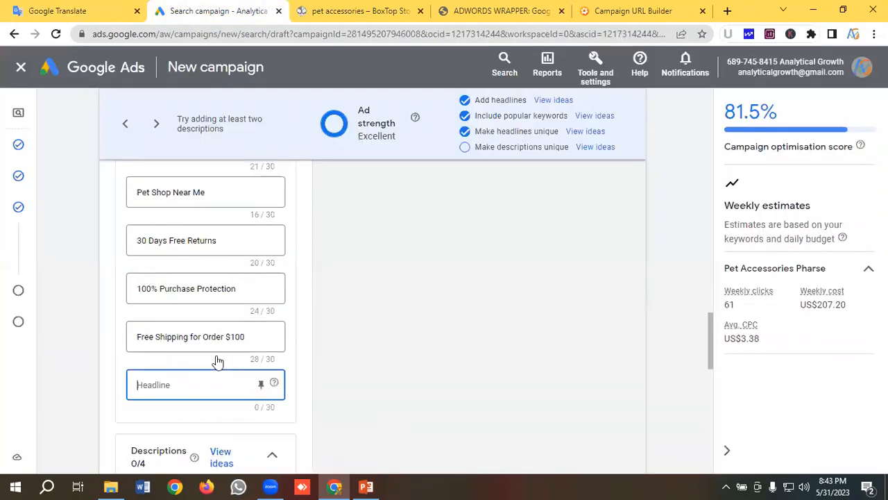
pyautogui.scroll(-1, 186, 362)
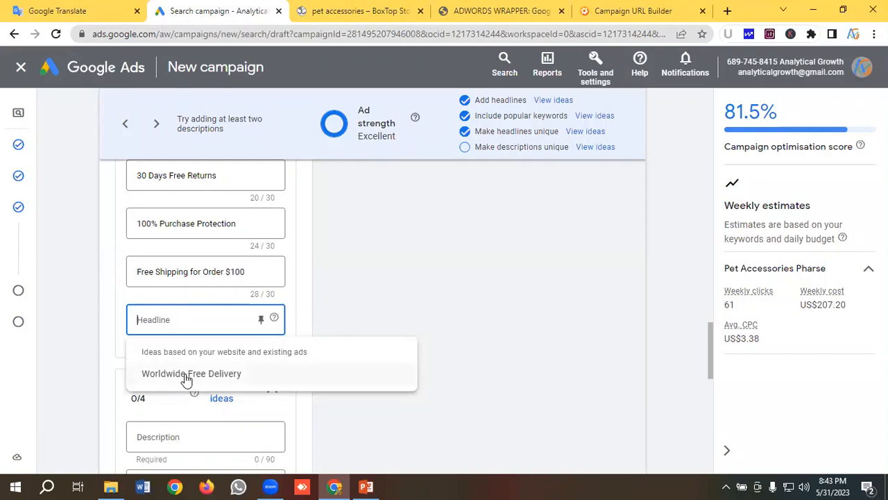
pyautogui.hotkey('ctrl', 'v')
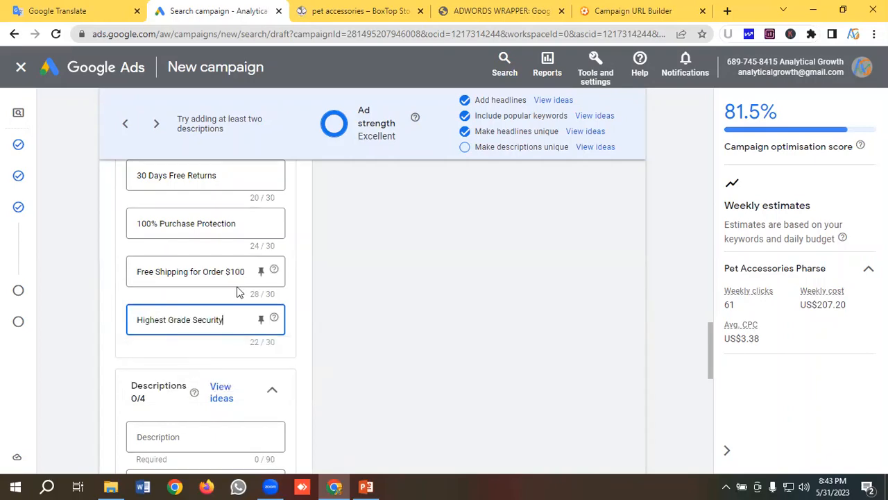
# - Fill the first description with "Explore the wide range of pet supplies at BoxTopStore®. Shop Now", copied from the description notes in Google Translate
pyautogui.scroll(-3, 237, 291)
pyautogui.click(132, 10)
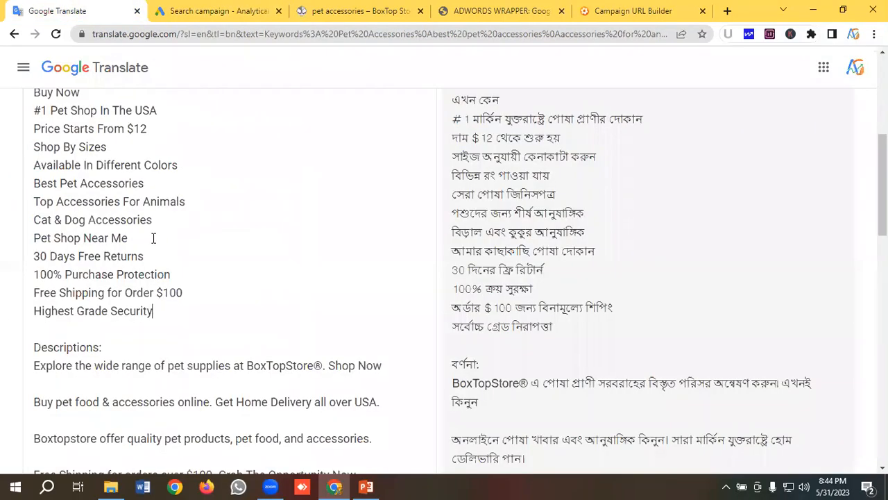
pyautogui.scroll(-2, 153, 238)
pyautogui.moveTo(382, 235); pyautogui.dragTo(29, 234)
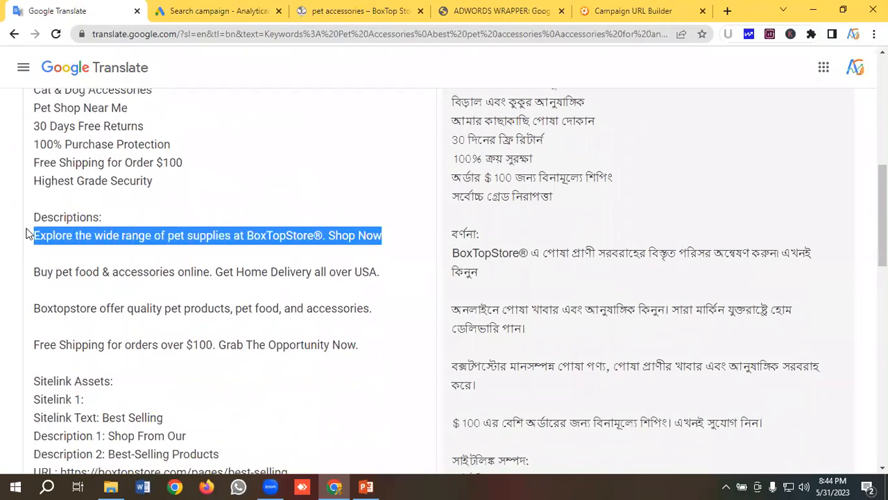
pyautogui.rightClick(94, 230)
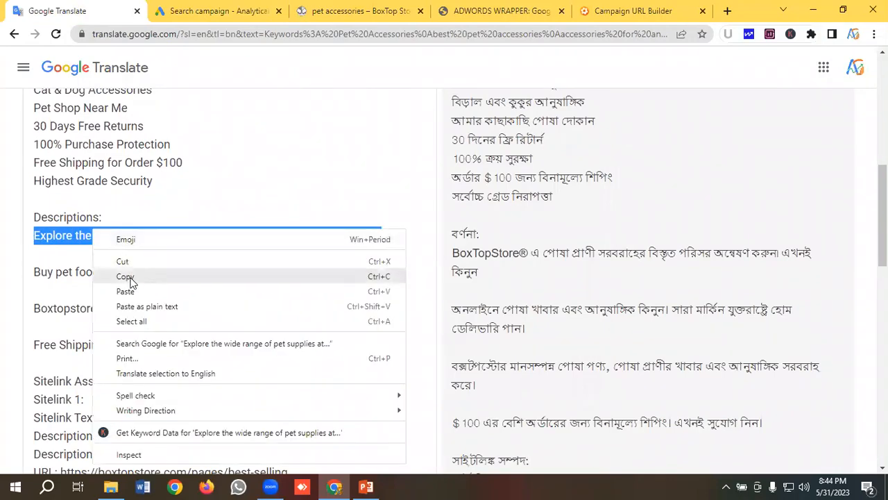
pyautogui.click(125, 277)
pyautogui.click(221, 10)
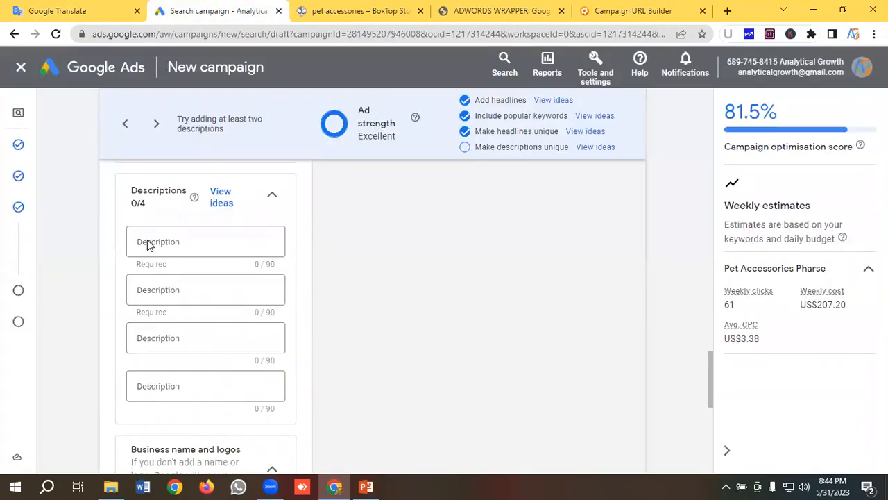
pyautogui.click(147, 243)
pyautogui.hotkey('ctrl', 'v')
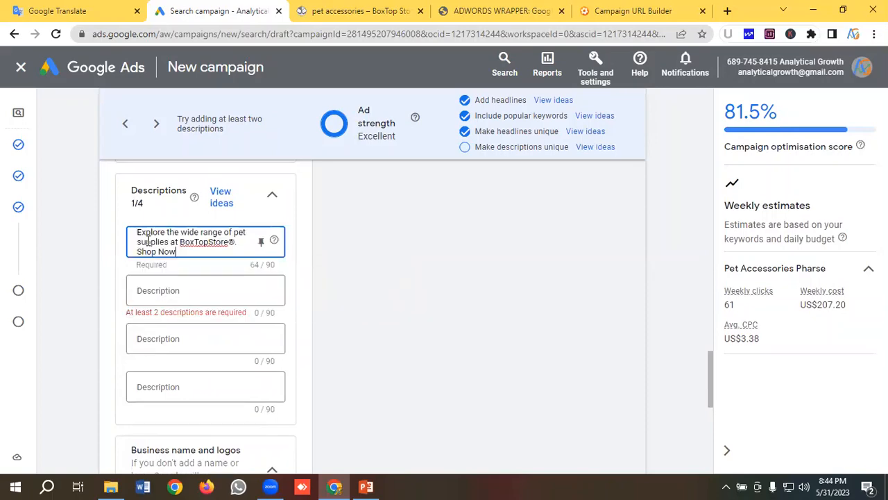
# - Fill the second description with "Buy pet food & accessories online. Get Home Delivery all over USA.", copied from the notes in Google Translate
pyautogui.hotkey('ctrl', 'shift', 'Tab')
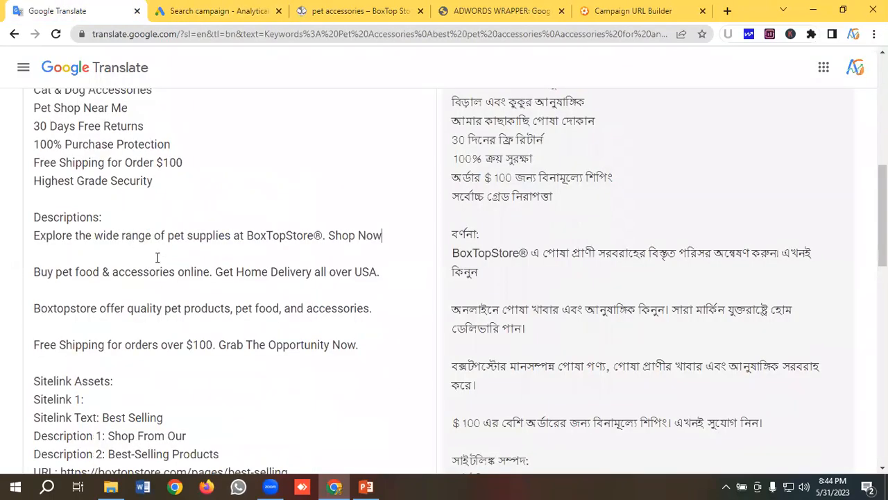
pyautogui.moveTo(391, 281); pyautogui.dragTo(11, 273)
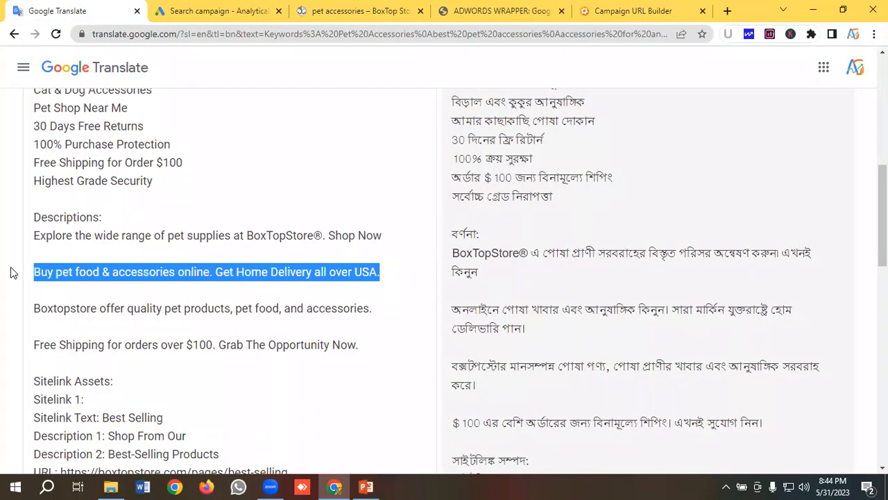
pyautogui.rightClick(95, 273)
pyautogui.click(132, 83)
pyautogui.click(208, 11)
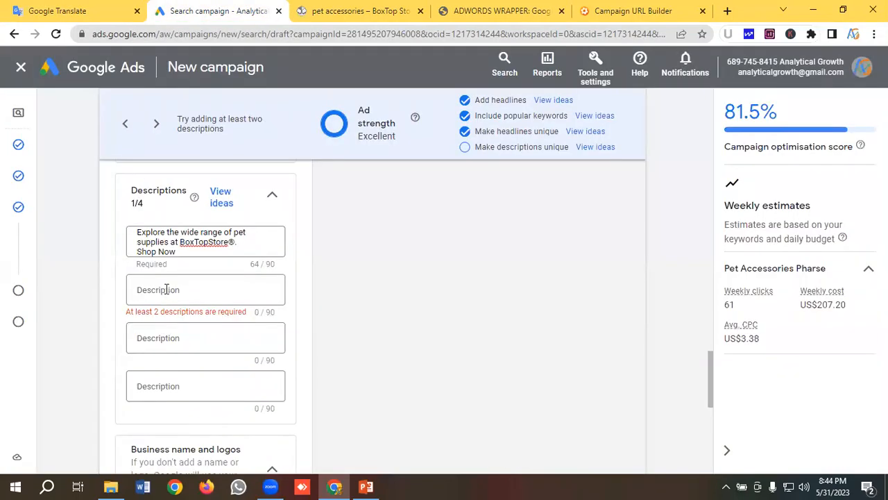
pyautogui.click(166, 289)
pyautogui.hotkey('ctrl', 'v')
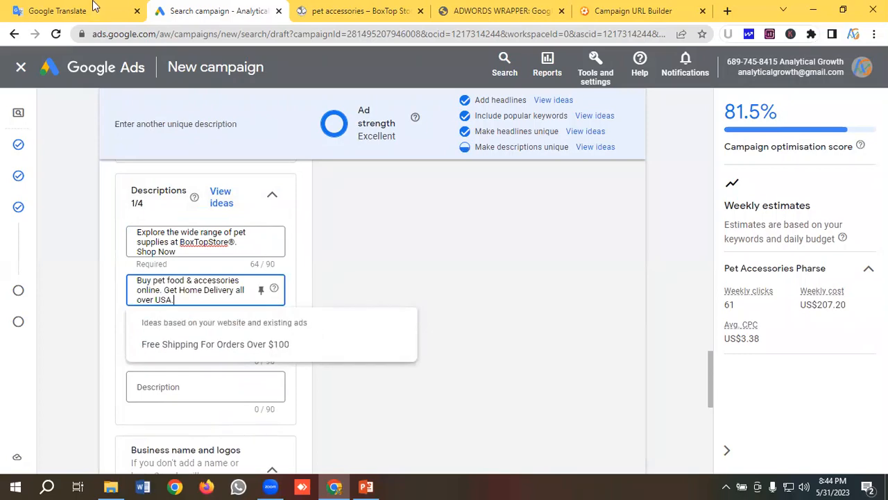
# - Fill the third description with "Boxtopstore offer quality pet products, pet food, and accessories.", copied from the notes in Google Translate
pyautogui.click(70, 10)
pyautogui.scroll(-2, 354, 250)
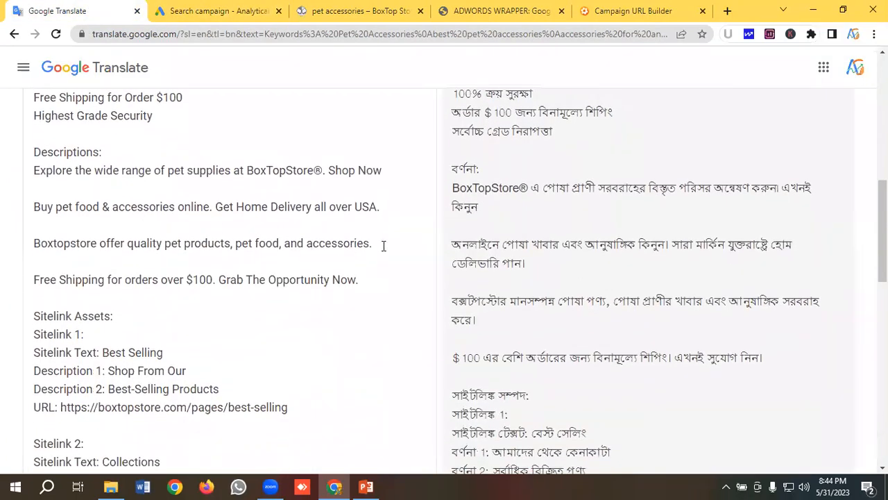
pyautogui.moveTo(383, 245); pyautogui.dragTo(29, 240)
pyautogui.rightClick(78, 239)
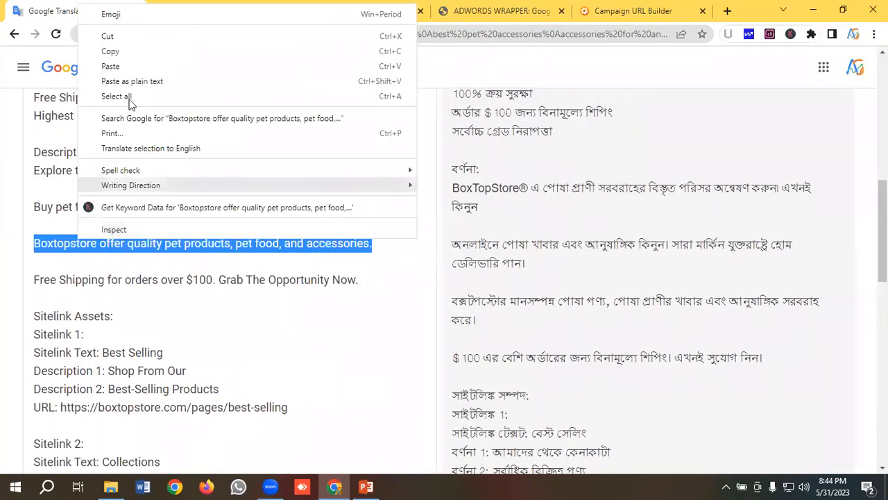
pyautogui.click(125, 49)
pyautogui.click(174, 15)
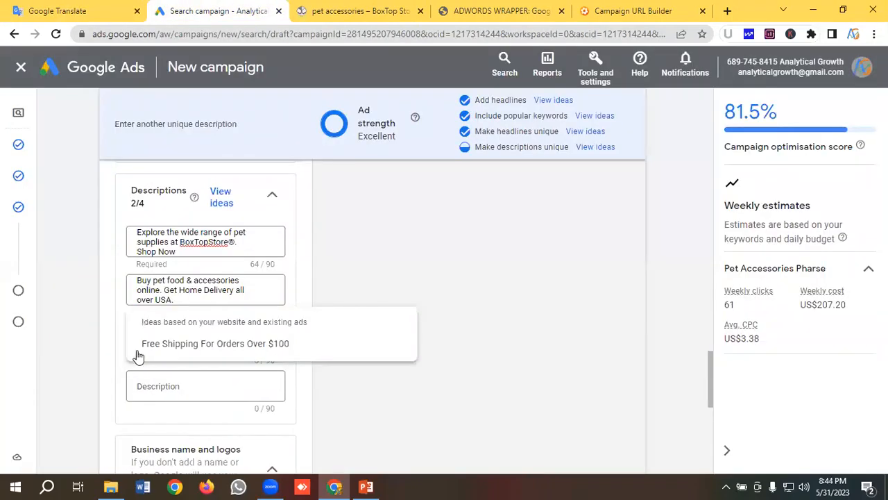
pyautogui.click(156, 284)
pyautogui.click(150, 342)
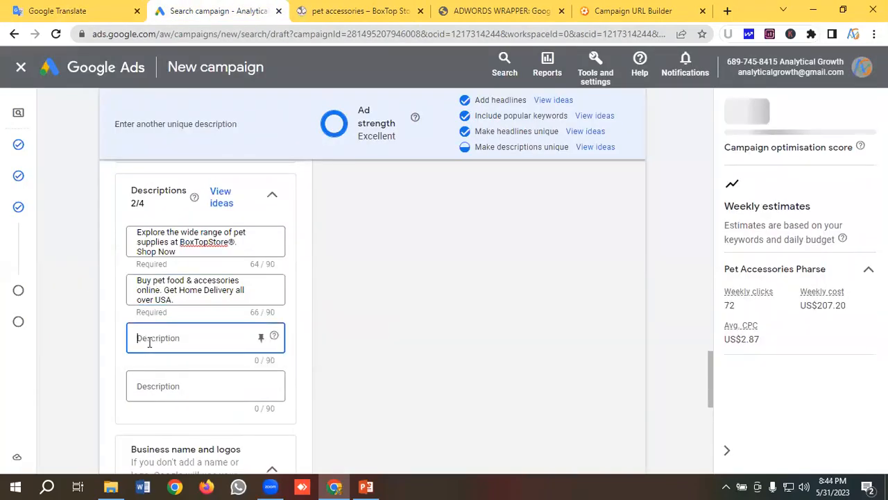
pyautogui.hotkey('ctrl', 'v')
# - Fill the fourth description with "Free Shipping for orders over $100. Grab The Opportunity Now.", copied from the notes in Google Translate
pyautogui.click(162, 387)
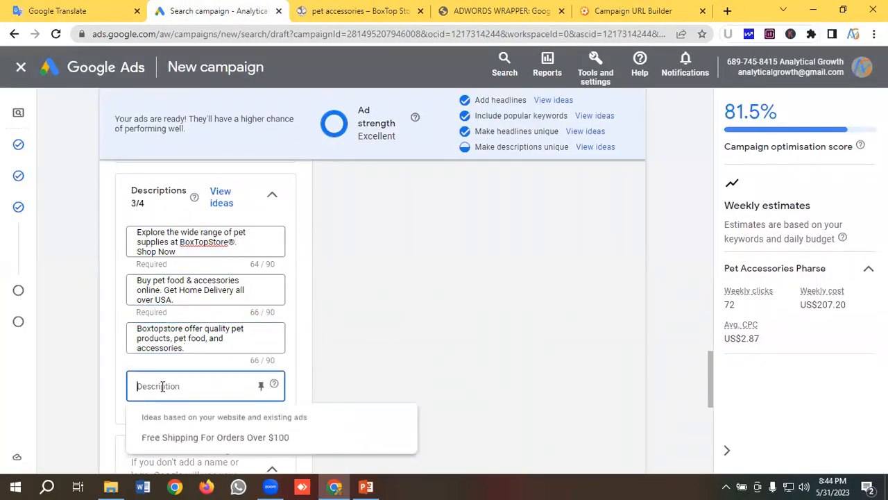
pyautogui.click(59, 10)
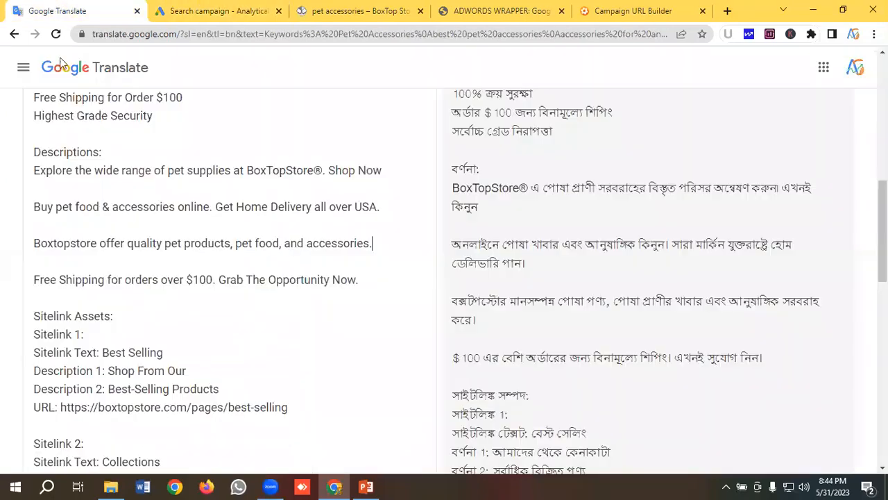
pyautogui.scroll(-2, 332, 217)
pyautogui.moveTo(370, 218); pyautogui.dragTo(21, 220)
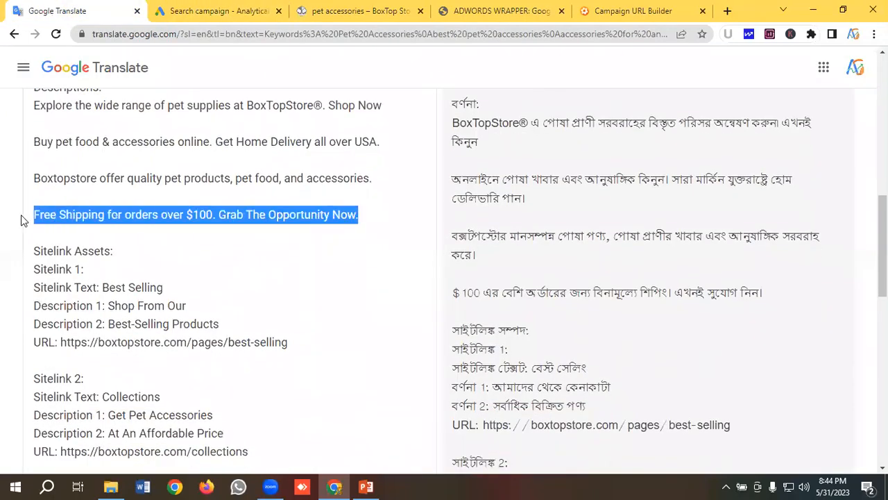
pyautogui.rightClick(72, 211)
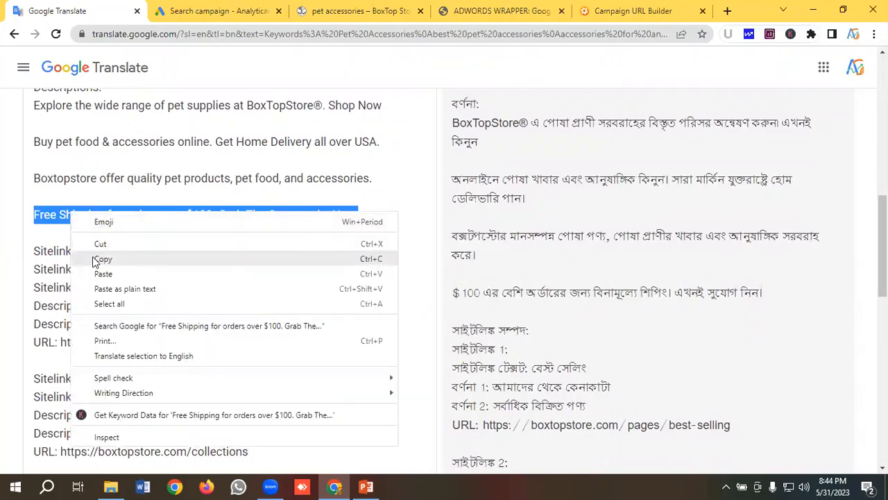
pyautogui.click(102, 259)
pyautogui.click(218, 11)
pyautogui.click(161, 385)
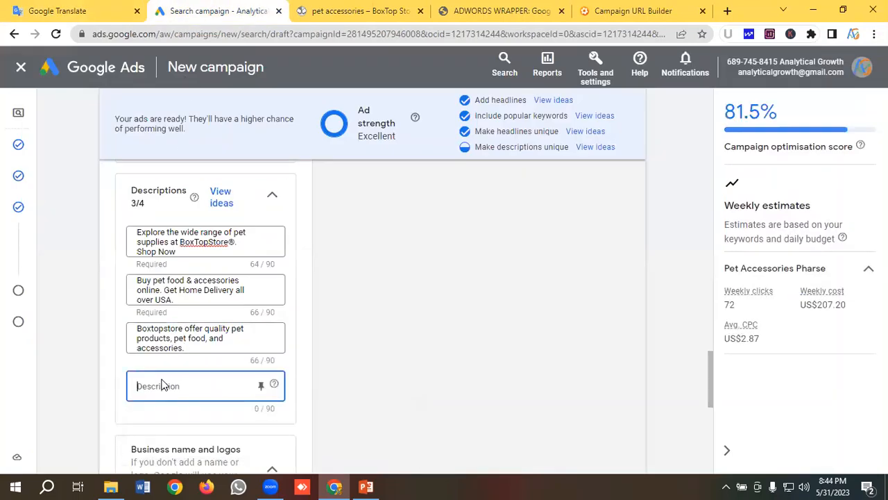
pyautogui.hotkey('ctrl', 'v')
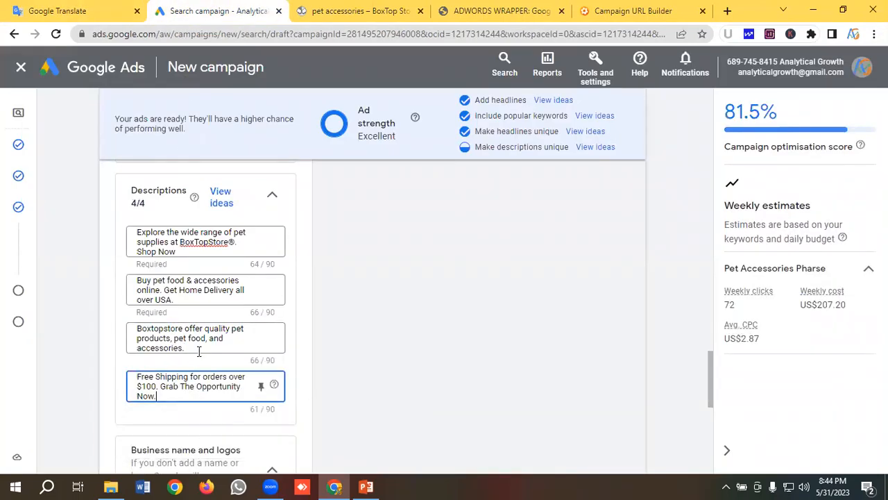
# - Review the ad strength, display path and mobile preview of the responsive search ad with its headlines and descriptions
pyautogui.scroll(-2, 199, 351)
pyautogui.scroll(6, 199, 352)
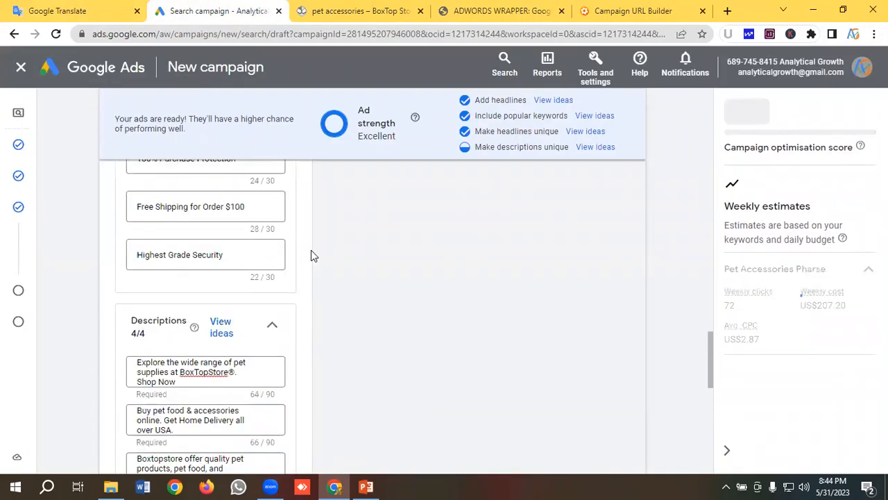
pyautogui.scroll(8, 415, 149)
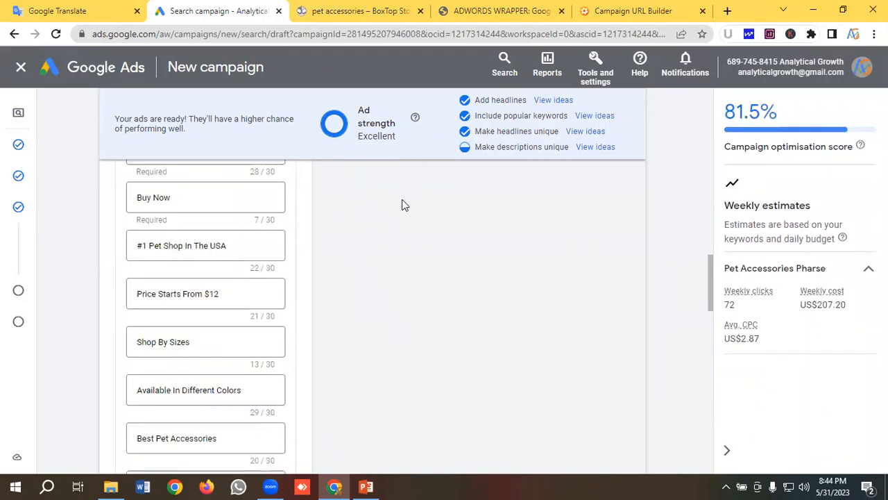
pyautogui.scroll(3, 387, 205)
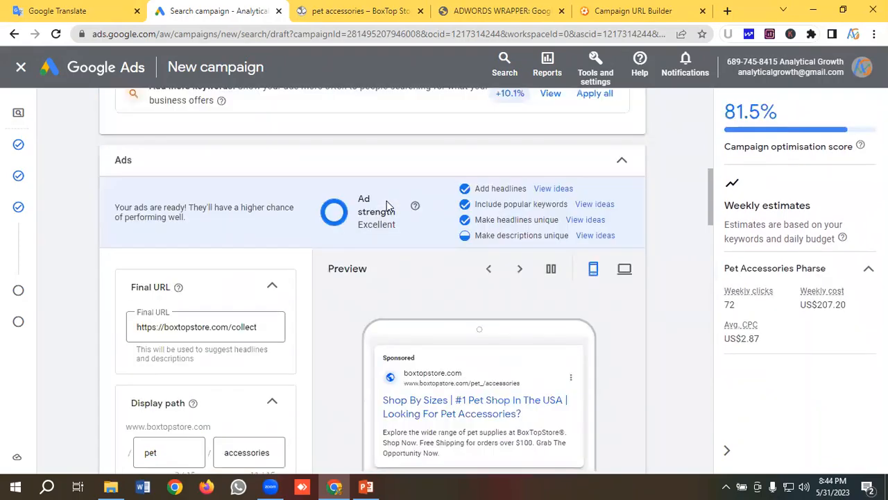
pyautogui.scroll(1, 403, 230)
pyautogui.scroll(-1, 403, 230)
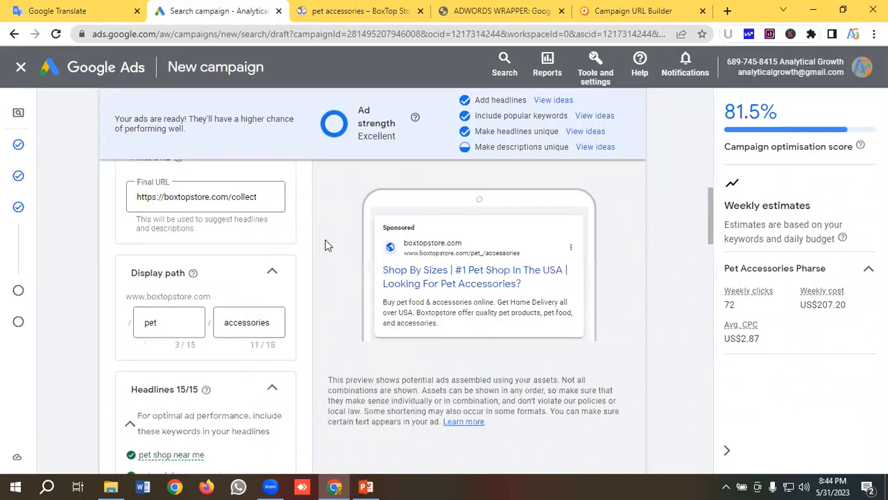
pyautogui.scroll(-3, 395, 226)
pyautogui.scroll(2, 387, 229)
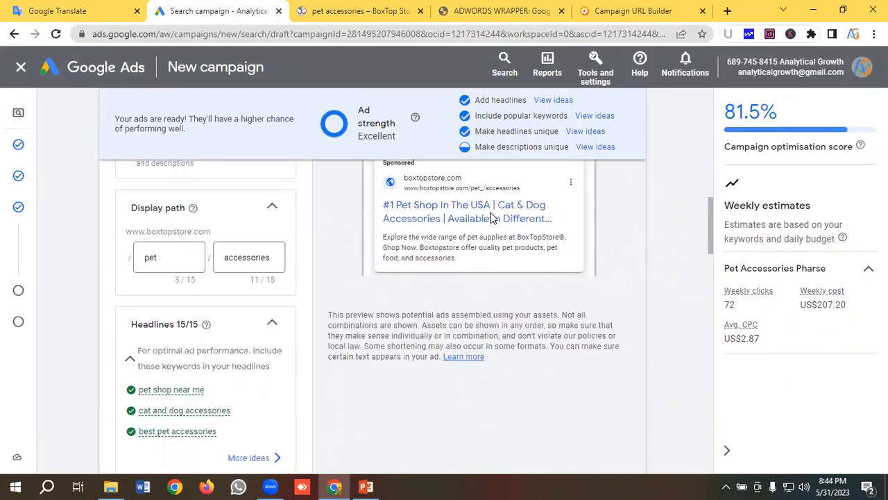
pyautogui.scroll(2, 451, 239)
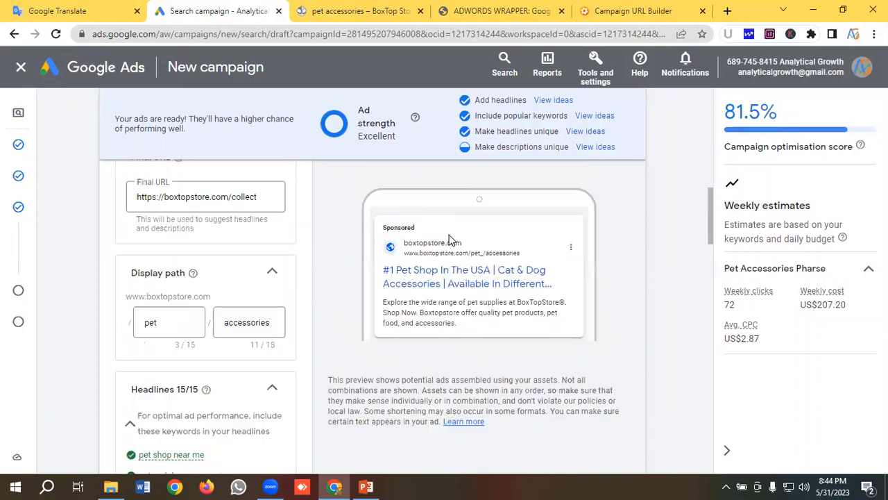
pyautogui.scroll(-2, 459, 250)
pyautogui.scroll(1, 457, 250)
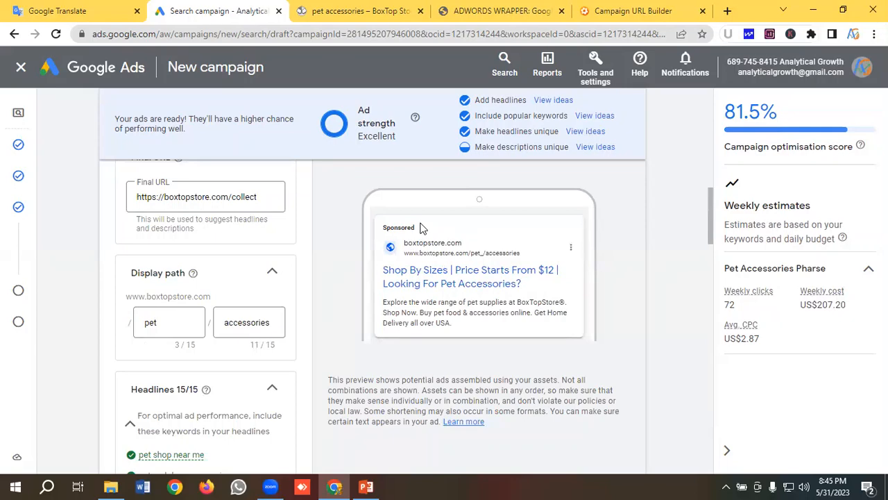
# - Open the sitelinks editor for the responsive search ad to add sitelink assets
pyautogui.scroll(-12, 212, 234)
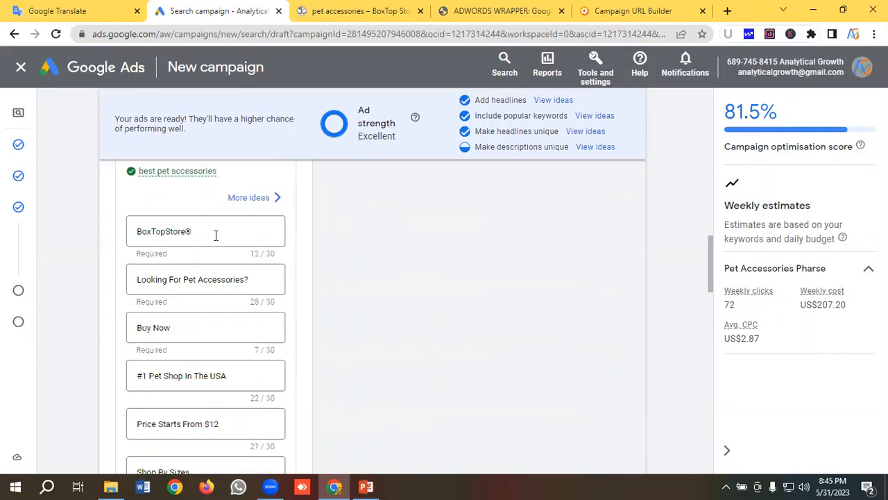
pyautogui.scroll(-5, 215, 241)
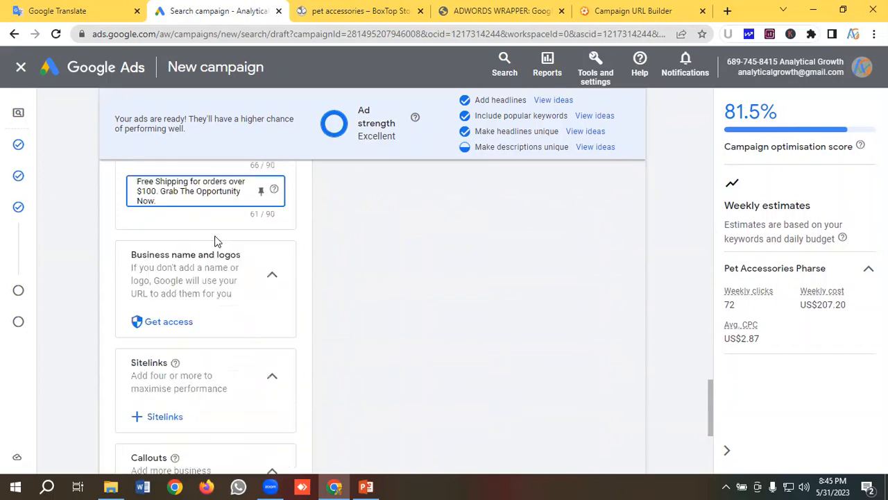
pyautogui.scroll(-2, 214, 243)
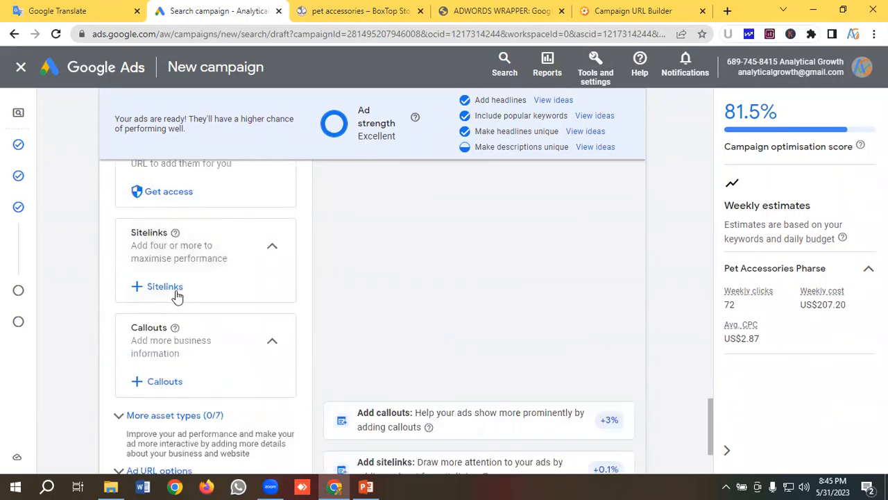
pyautogui.click(175, 295)
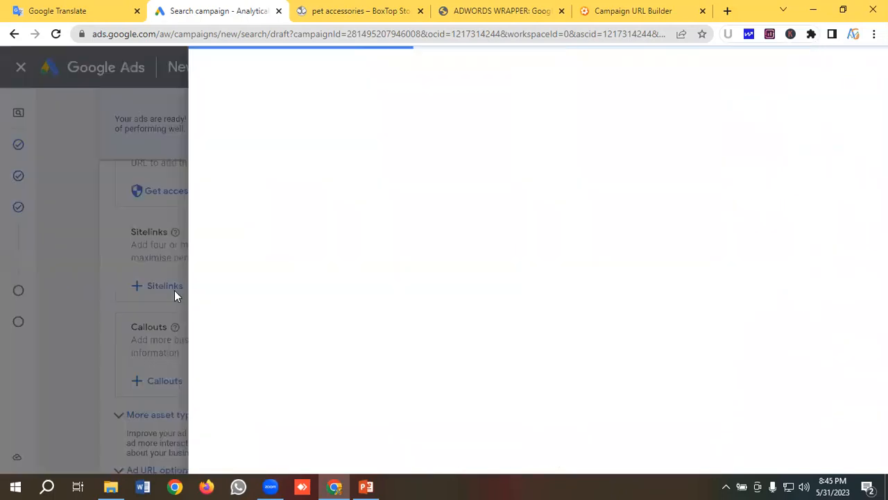
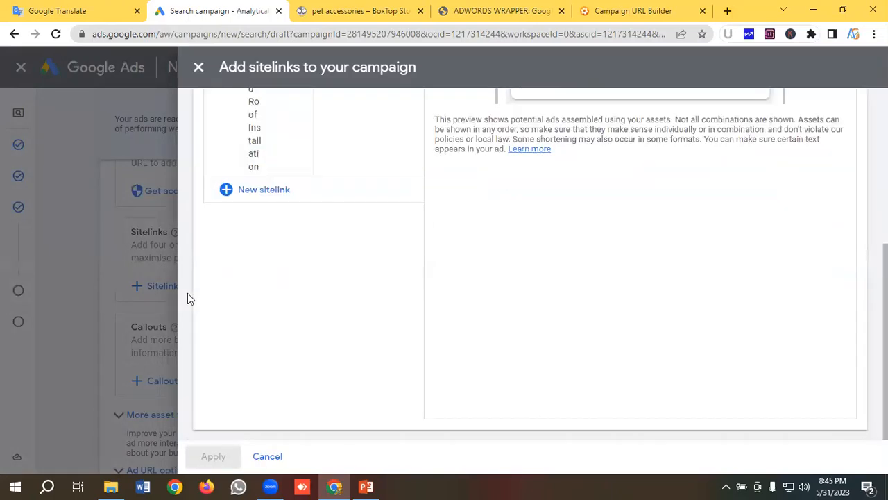
# - Start a new sitelink and set the first sitelink's text to "Best Selling", copied from the notes in Google Translate
pyautogui.click(258, 192)
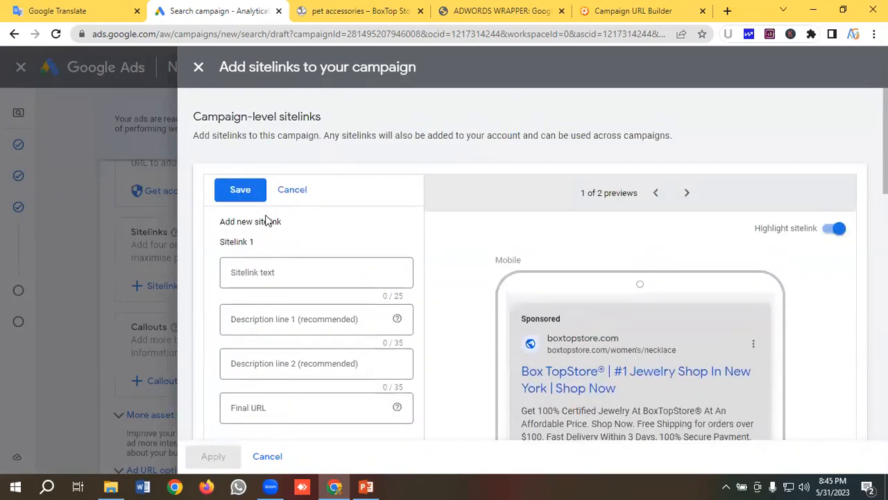
pyautogui.click(88, 7)
pyautogui.scroll(-1, 162, 174)
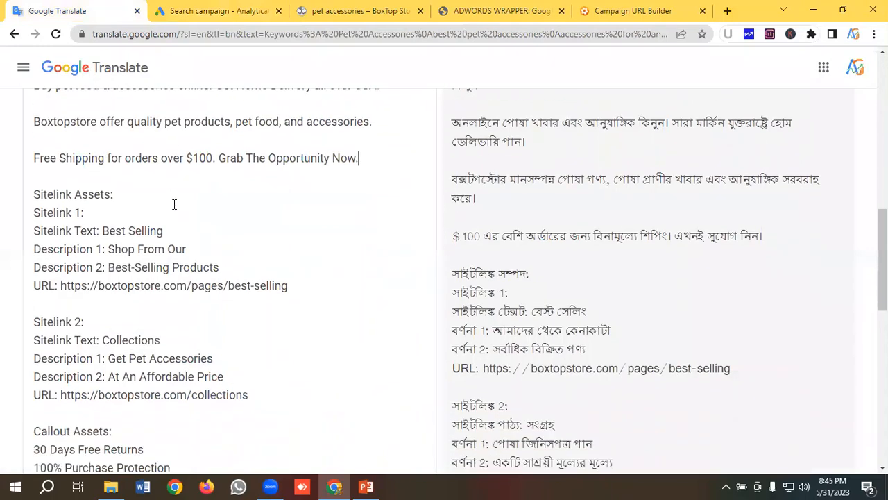
pyautogui.moveTo(172, 222); pyautogui.dragTo(105, 222)
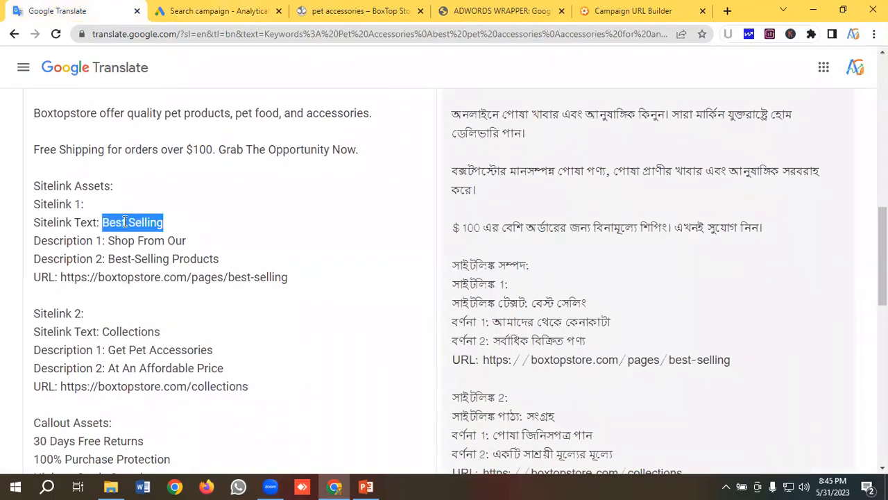
pyautogui.rightClick(125, 221)
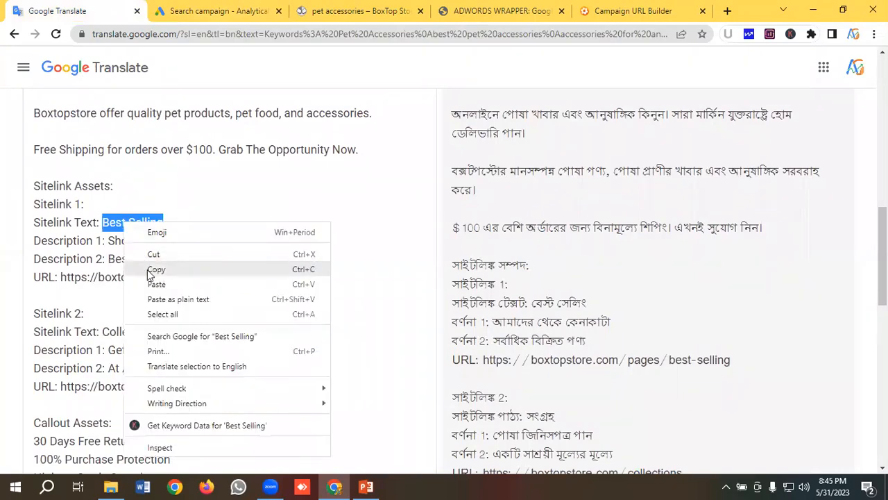
pyautogui.click(149, 270)
pyautogui.click(209, 11)
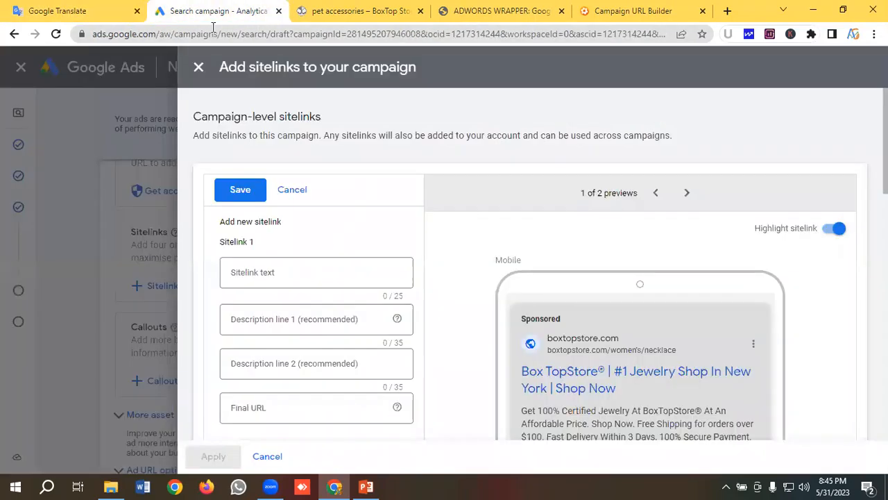
pyautogui.click(252, 271)
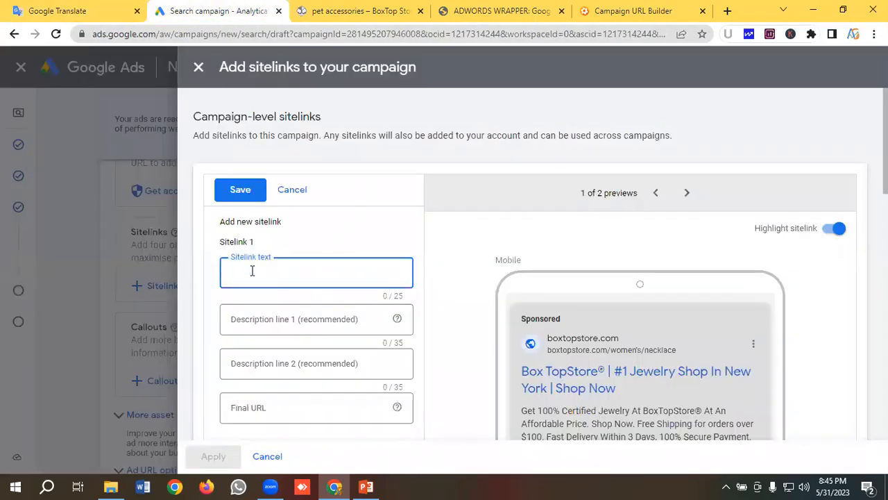
pyautogui.hotkey('ctrl', 'v')
# - Fill the first sitelink's description line 1 with "Shop From Our", copied from the notes in Google Translate
pyautogui.press('Tab')
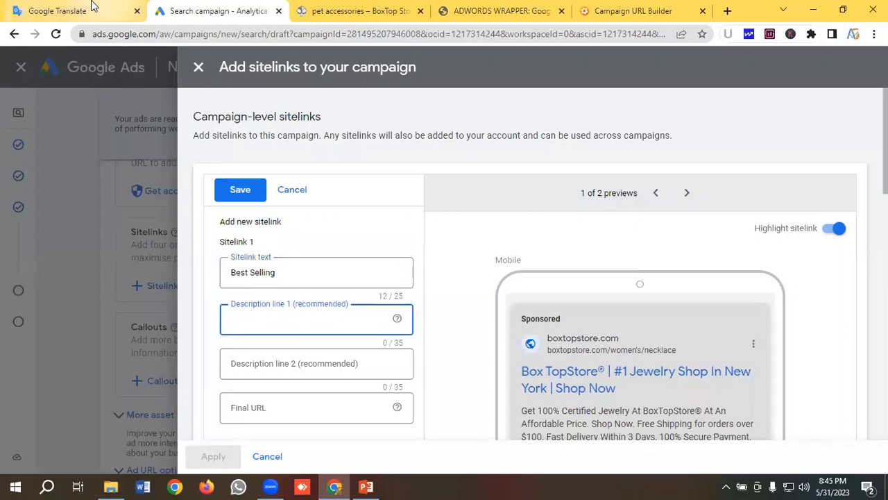
pyautogui.click(94, 8)
pyautogui.moveTo(203, 241); pyautogui.dragTo(108, 240)
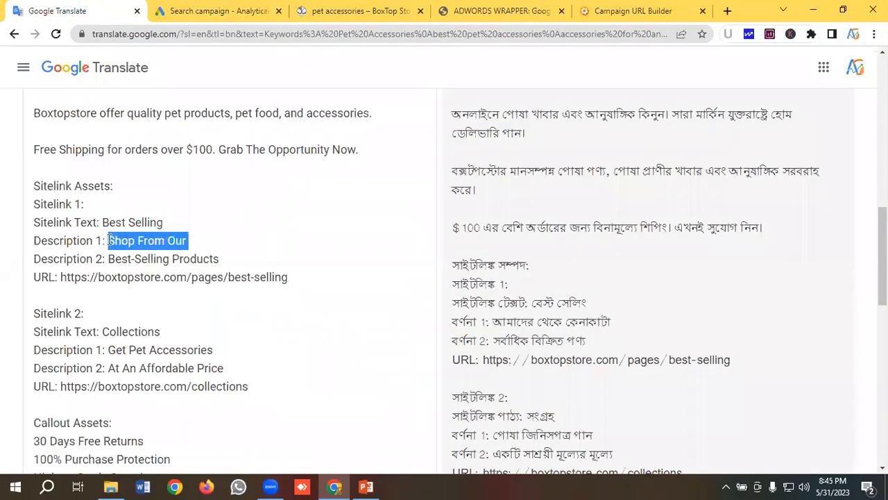
pyautogui.rightClick(124, 238)
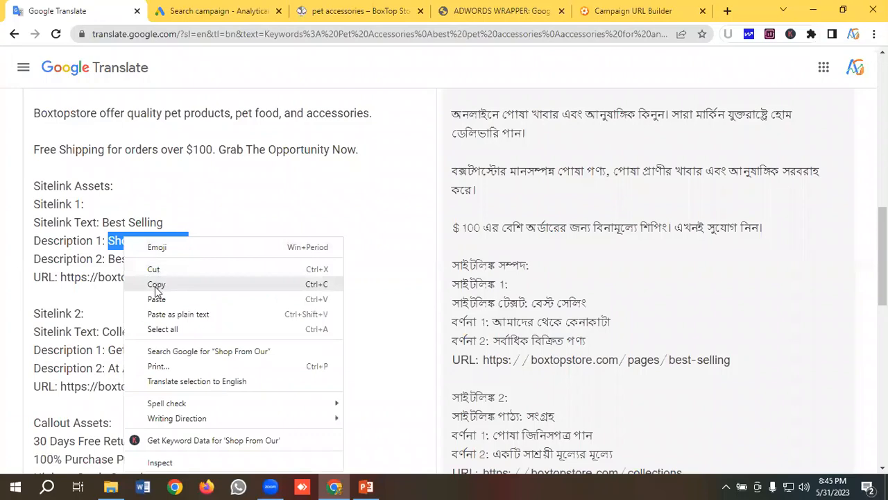
pyautogui.click(156, 285)
pyautogui.click(239, 10)
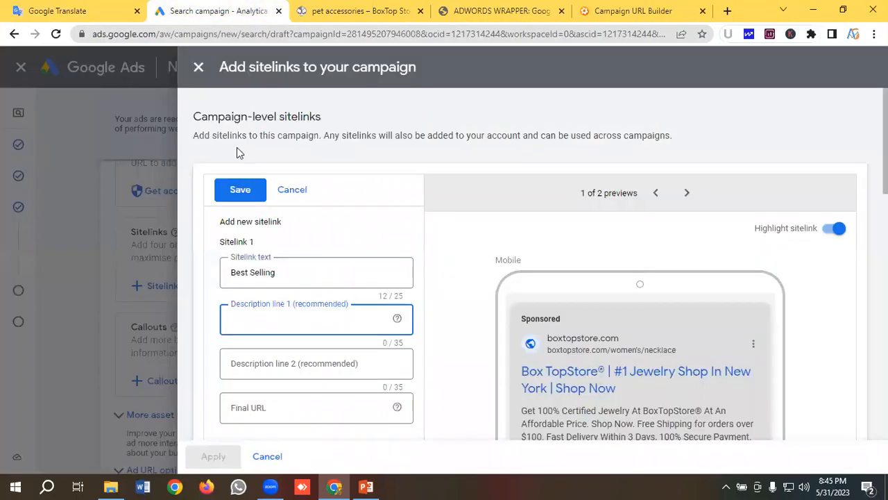
pyautogui.hotkey('ctrl', 'v')
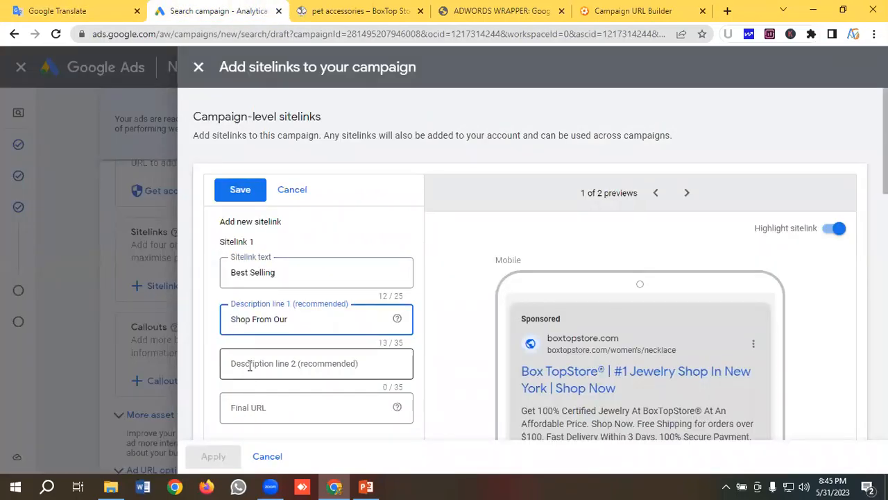
# - Fill the first sitelink's description line 2 with "Best-Selling Products", copied from the notes in Google Translate
pyautogui.click(249, 371)
pyautogui.click(63, 10)
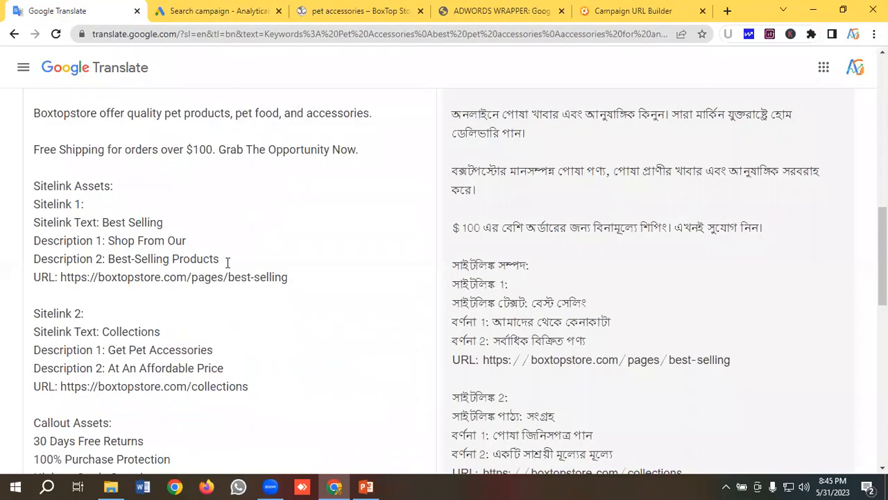
pyautogui.moveTo(227, 262); pyautogui.dragTo(110, 258)
pyautogui.rightClick(125, 258)
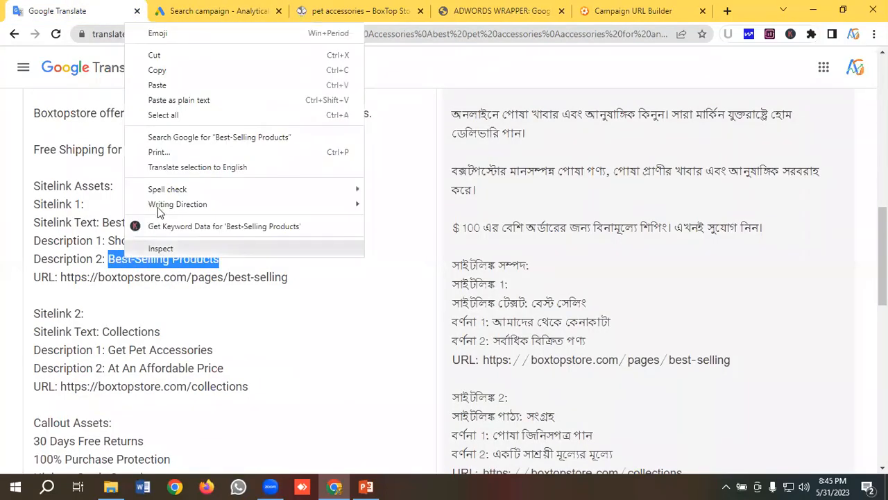
pyautogui.click(163, 67)
pyautogui.click(215, 11)
pyautogui.click(267, 354)
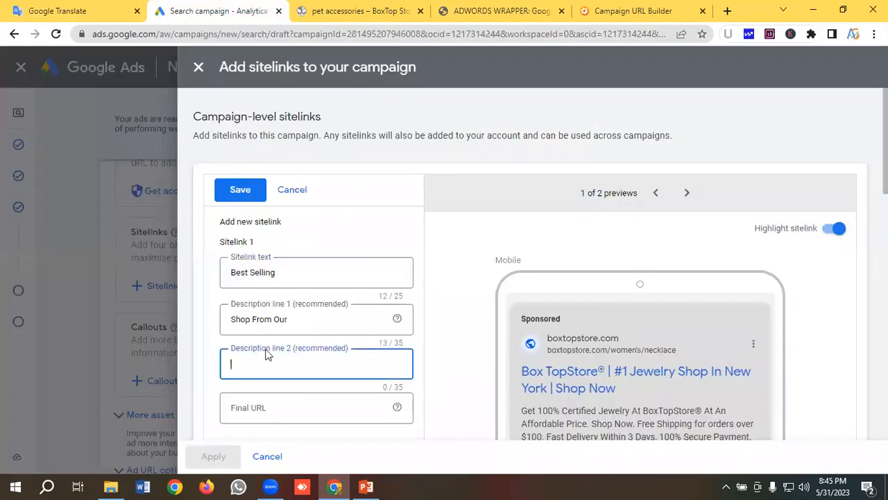
pyautogui.hotkey('ctrl', 'v')
pyautogui.scroll(-2, 286, 291)
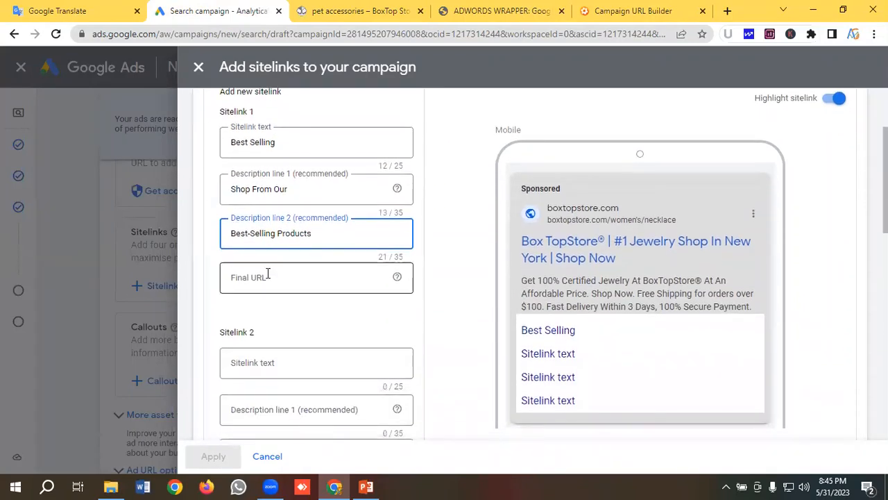
pyautogui.click(266, 277)
pyautogui.click(55, 9)
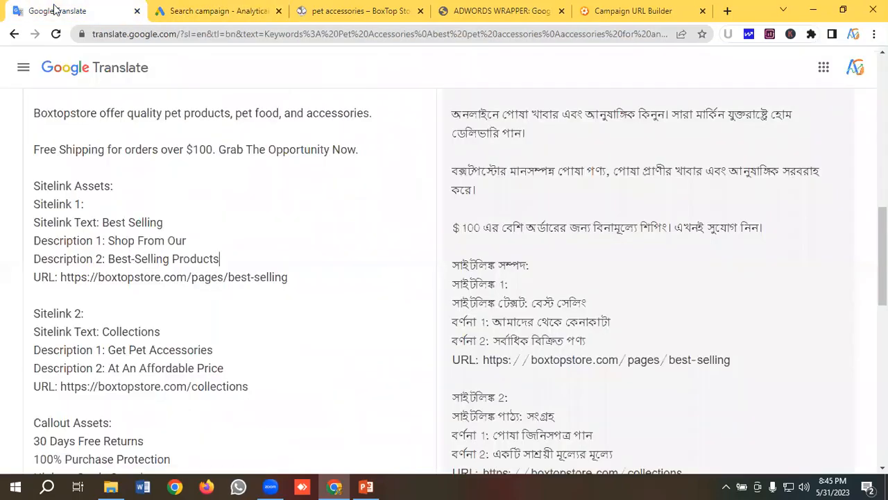
pyautogui.moveTo(298, 280); pyautogui.dragTo(62, 278)
pyautogui.rightClick(81, 276)
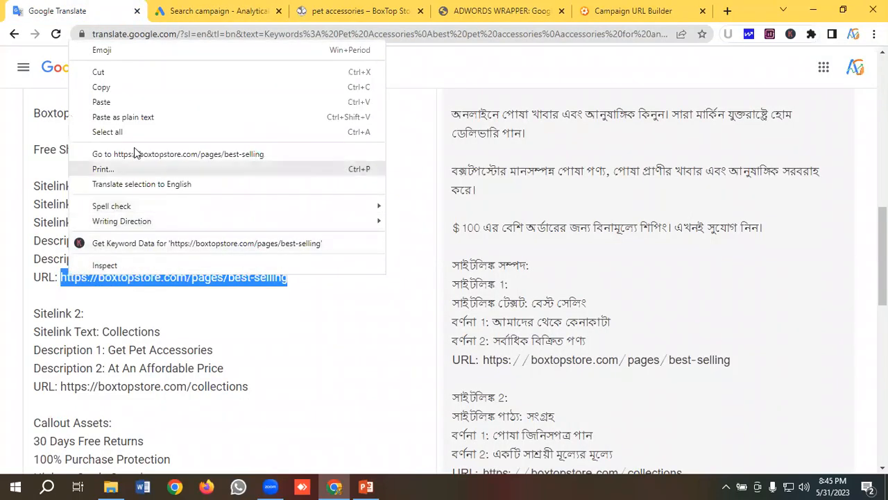
pyautogui.click(109, 89)
pyautogui.click(221, 8)
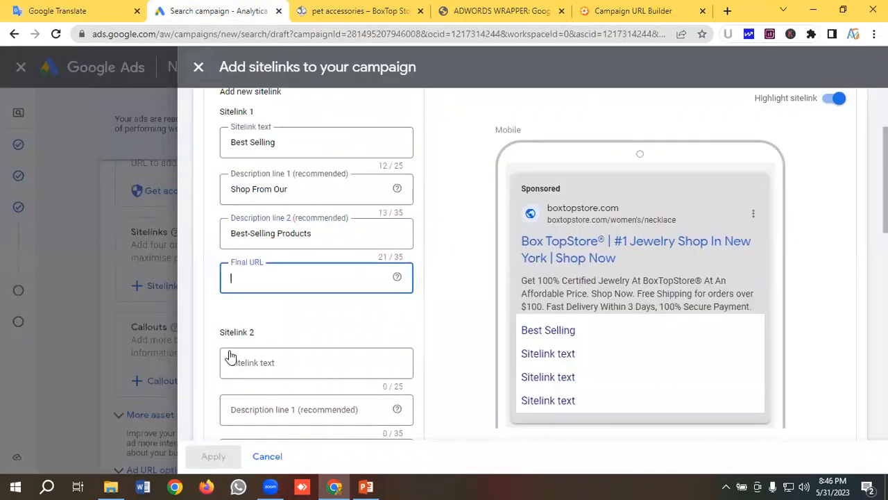
pyautogui.hotkey('ctrl', 'v')
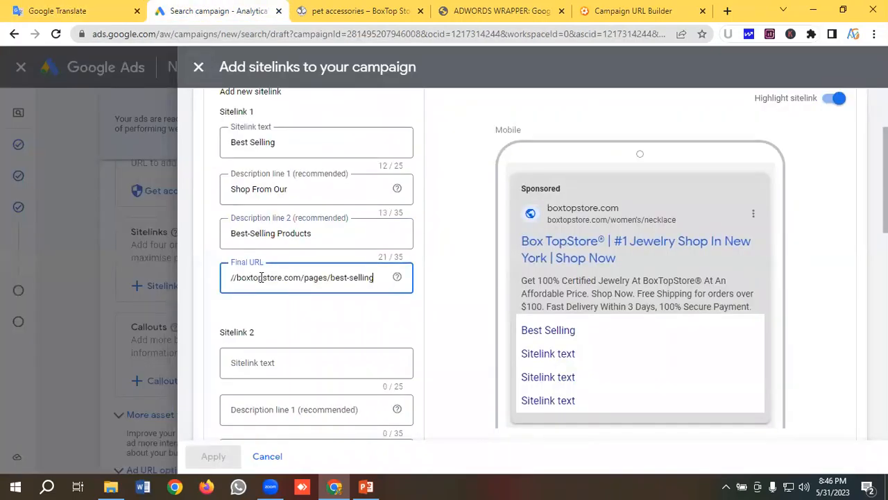
# - Set the second sitelink's text to "Collections", copied from the notes in Google Translate
pyautogui.scroll(-2, 260, 278)
pyautogui.click(261, 234)
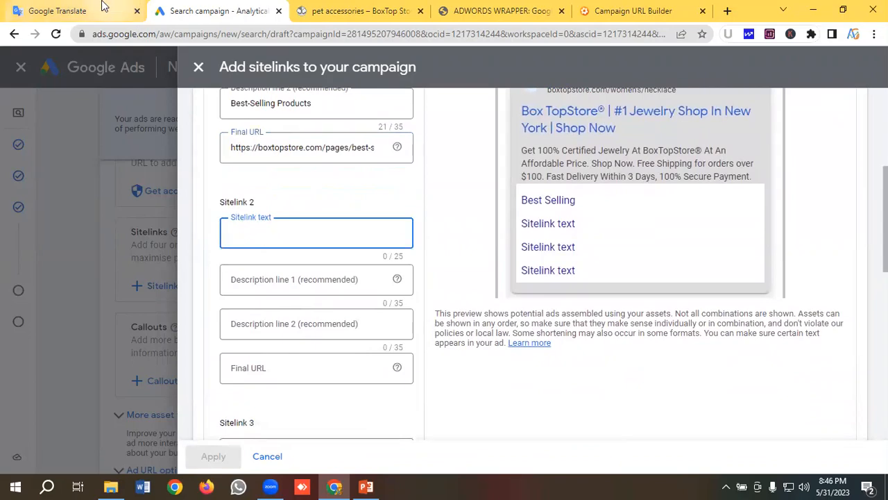
pyautogui.click(58, 10)
pyautogui.scroll(-1, 128, 217)
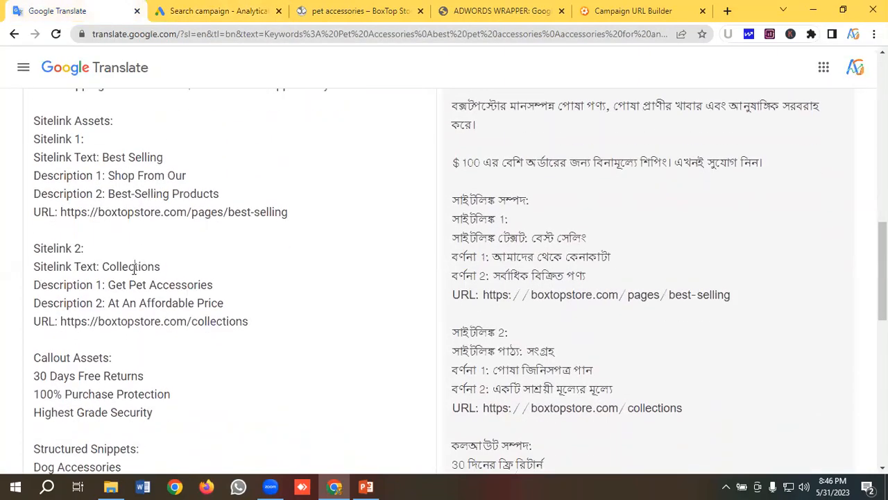
pyautogui.doubleClick(134, 269)
pyautogui.rightClick(134, 269)
pyautogui.click(176, 81)
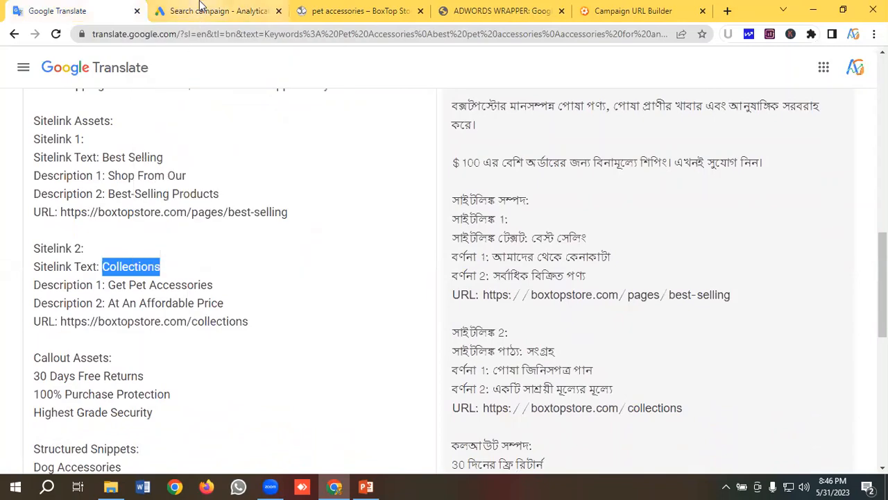
pyautogui.click(201, 9)
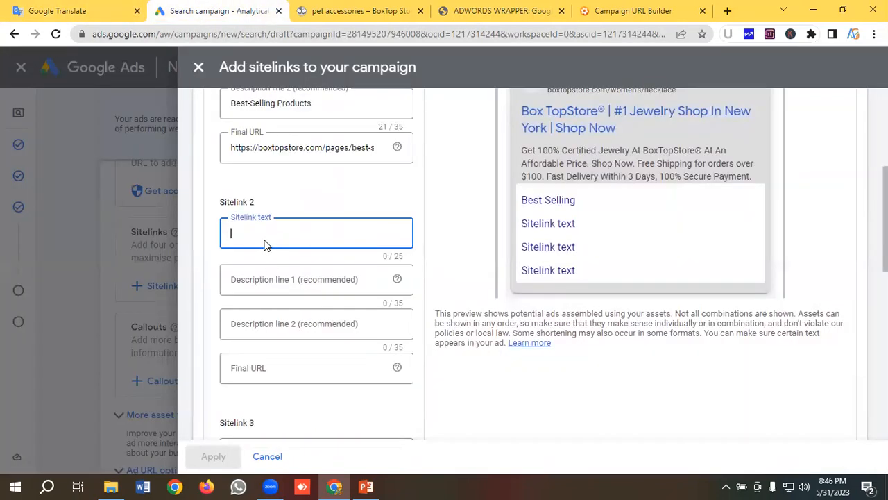
pyautogui.hotkey('ctrl', 'v')
# - Fill the second sitelink's description line 1 with "Get Pet Accessories", copied from the notes in Google Translate
pyautogui.click(261, 279)
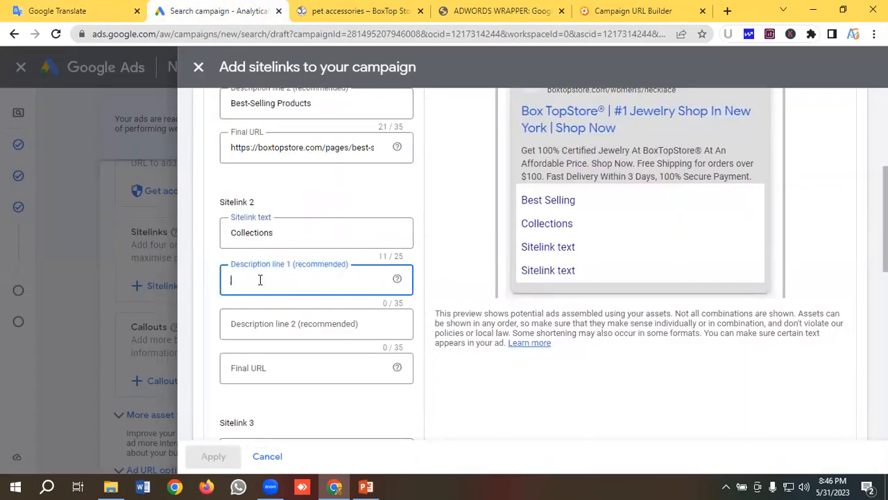
pyautogui.click(62, 11)
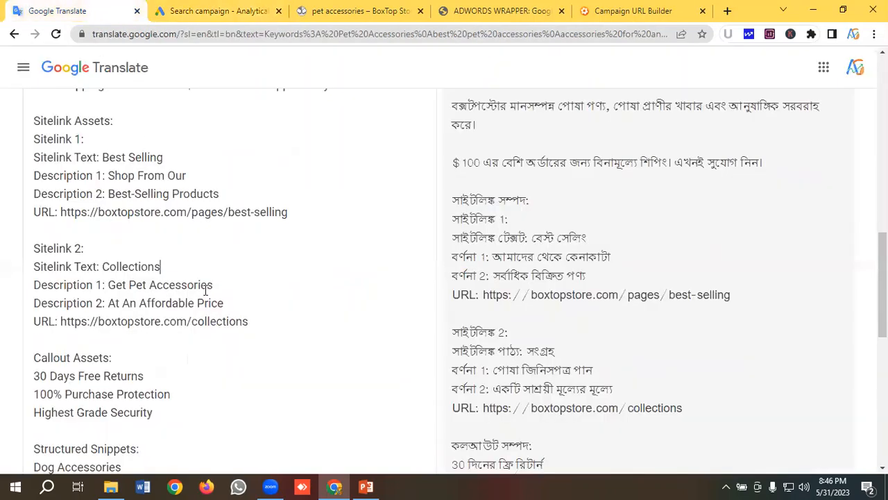
pyautogui.scroll(-1, 212, 246)
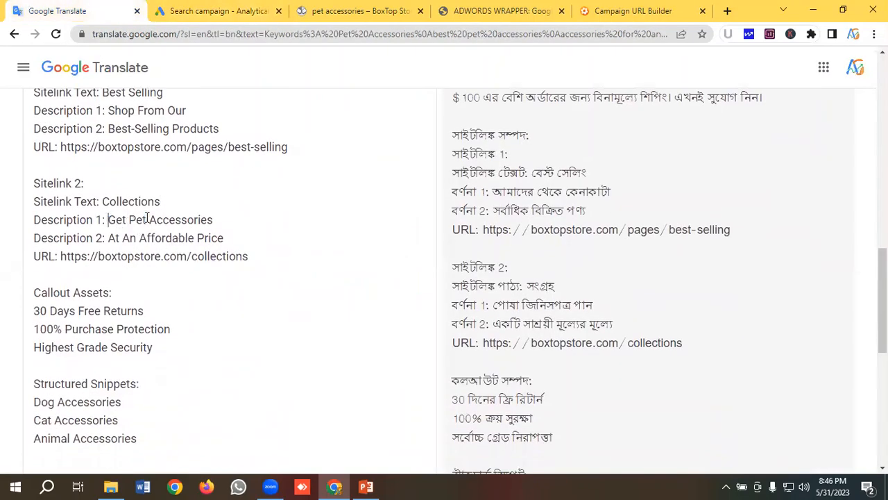
pyautogui.moveTo(108, 219); pyautogui.dragTo(213, 220)
pyautogui.rightClick(166, 219)
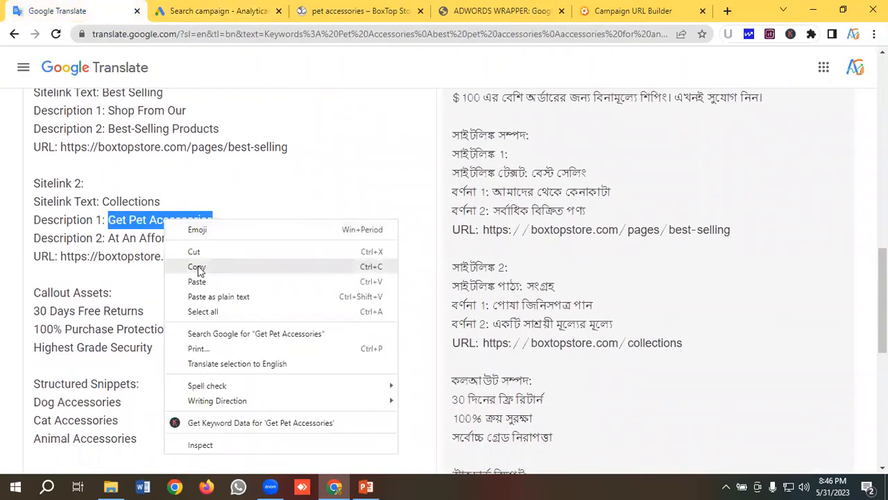
pyautogui.click(197, 268)
pyautogui.click(208, 10)
pyautogui.click(227, 292)
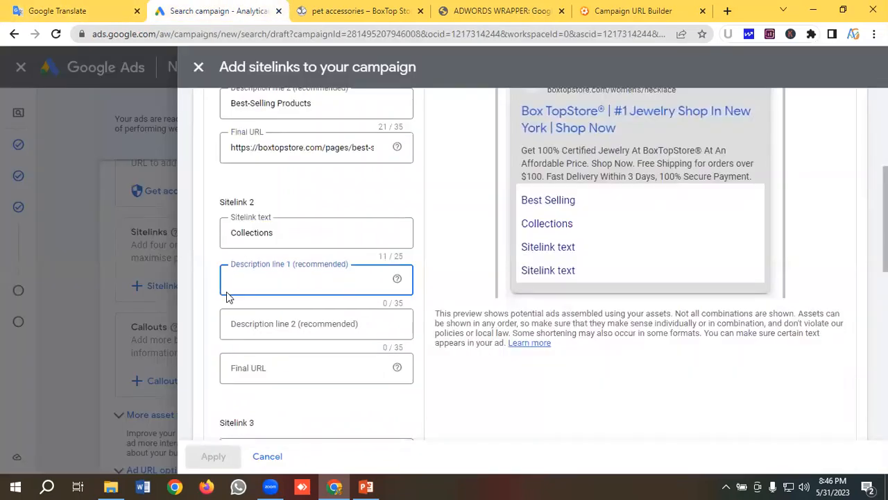
pyautogui.hotkey('ctrl', 'v')
# - Fill the second sitelink's description line 2 with "At An Affordable Price", copied from the notes in Google Translate
pyautogui.press('Tab')
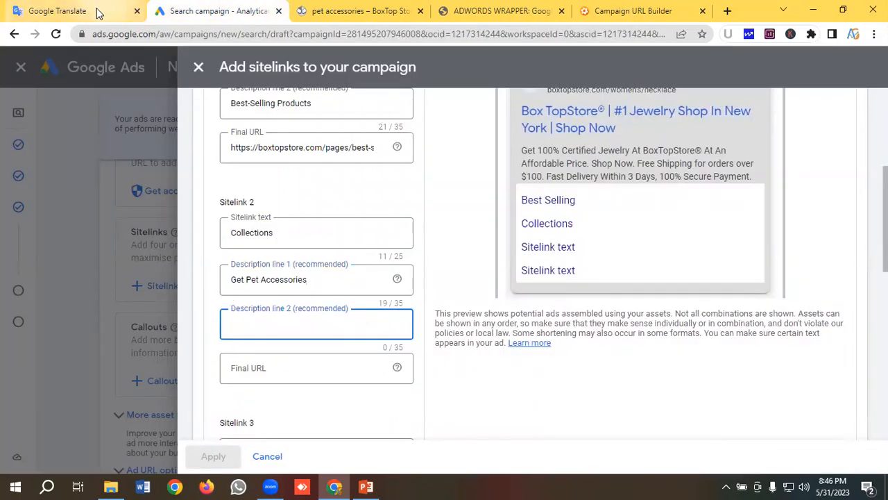
pyautogui.click(97, 12)
pyautogui.moveTo(224, 238); pyautogui.dragTo(108, 238)
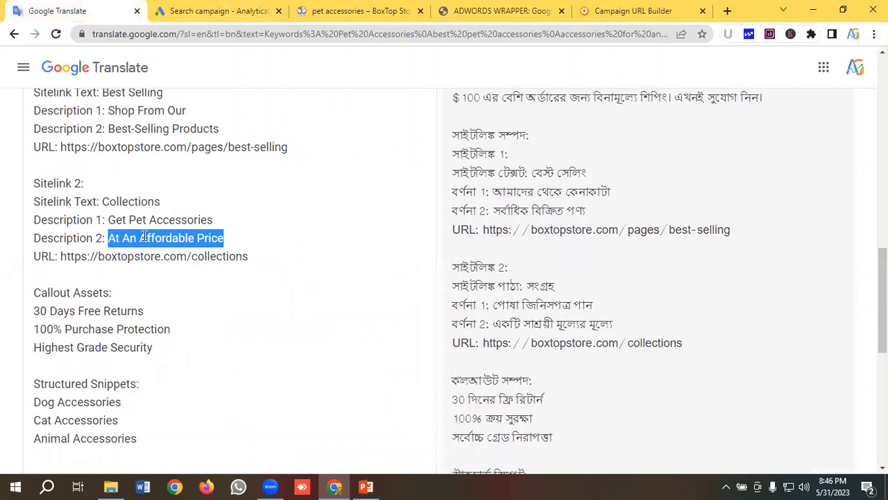
pyautogui.rightClick(144, 238)
pyautogui.click(174, 284)
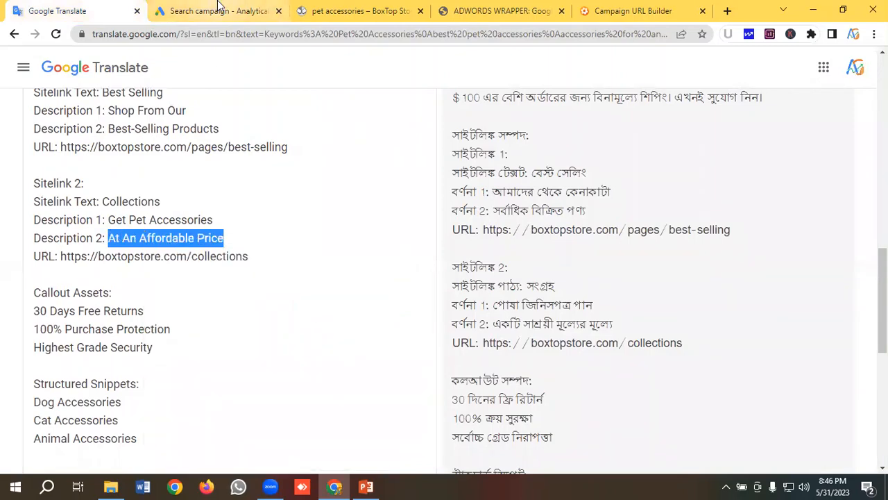
pyautogui.click(215, 11)
pyautogui.hotkey('ctrl', 'v')
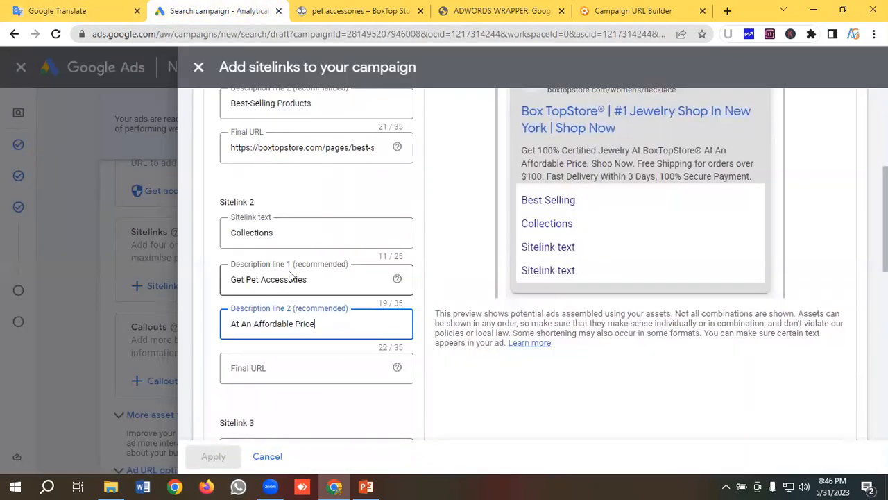
pyautogui.scroll(-1, 264, 278)
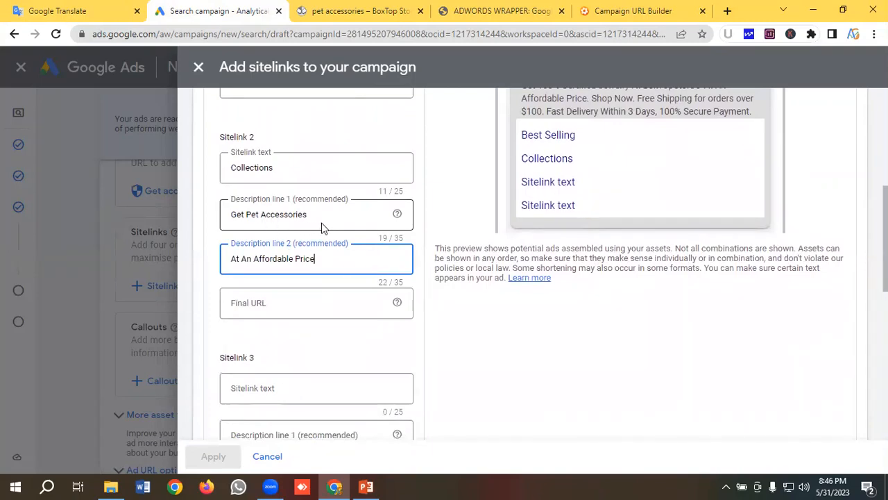
pyautogui.scroll(-1, 312, 236)
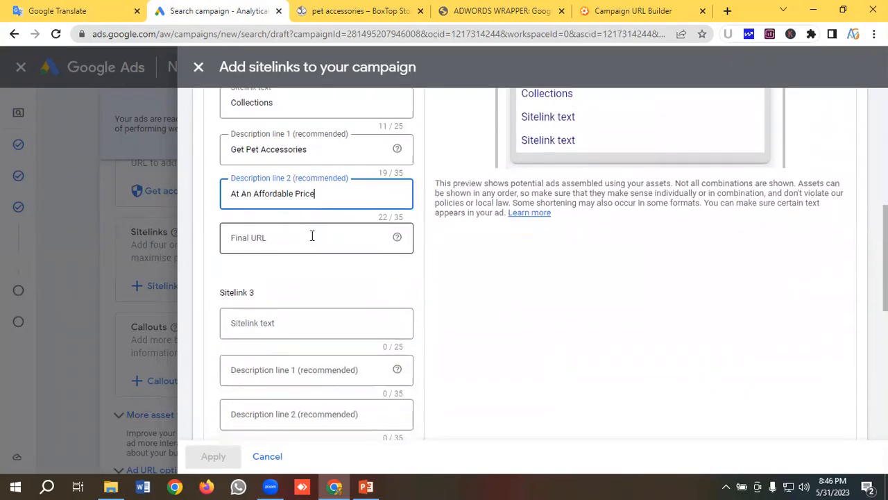
pyautogui.click(274, 238)
pyautogui.click(97, 9)
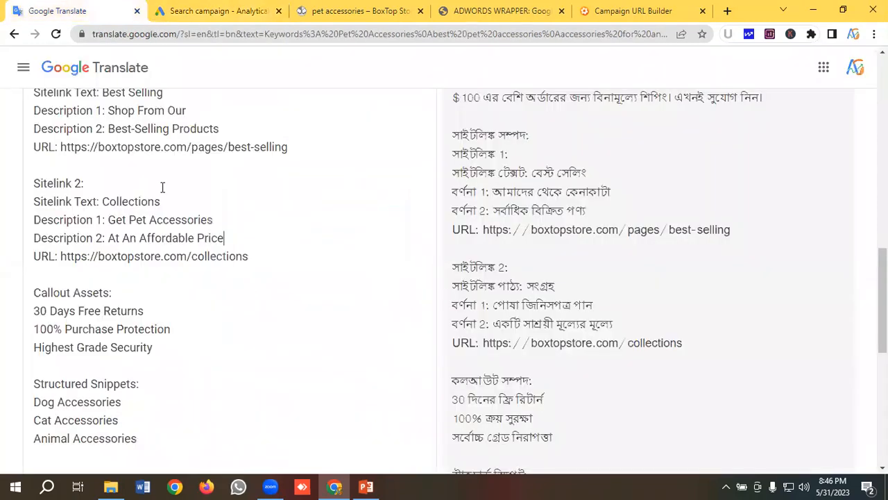
pyautogui.moveTo(218, 257); pyautogui.dragTo(59, 257)
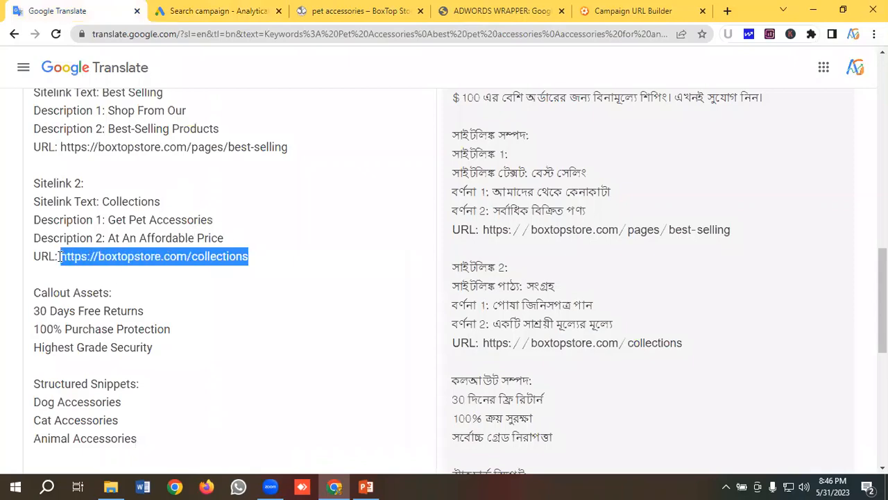
pyautogui.rightClick(85, 257)
pyautogui.click(129, 70)
pyautogui.click(201, 12)
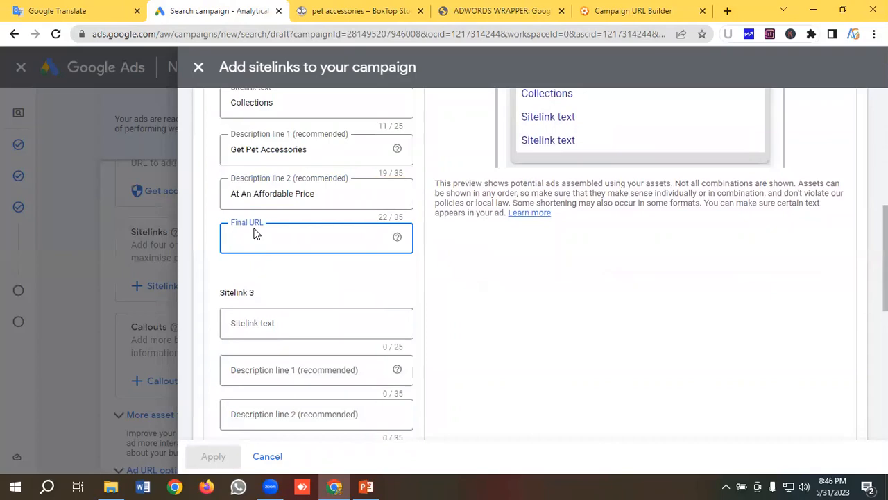
pyautogui.hotkey('ctrl', 'v')
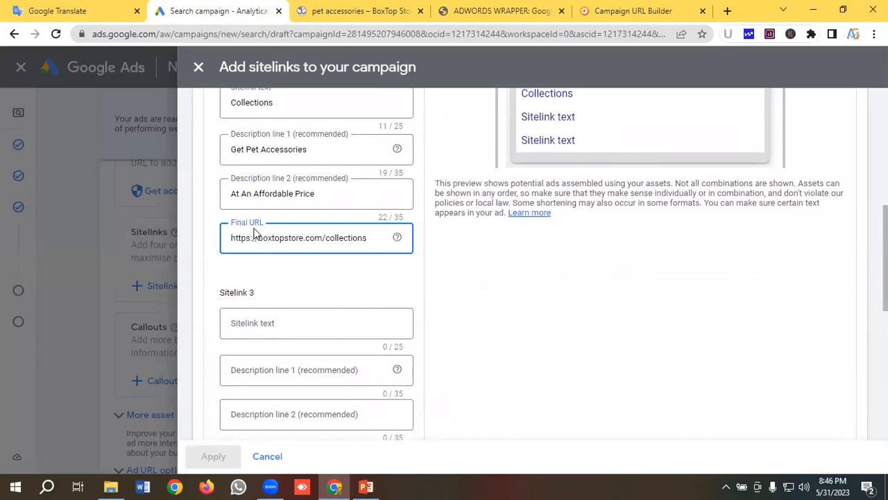
# - Review both filled-in sitelinks and their appearance in the mobile and desktop ad previews
pyautogui.scroll(4, 254, 234)
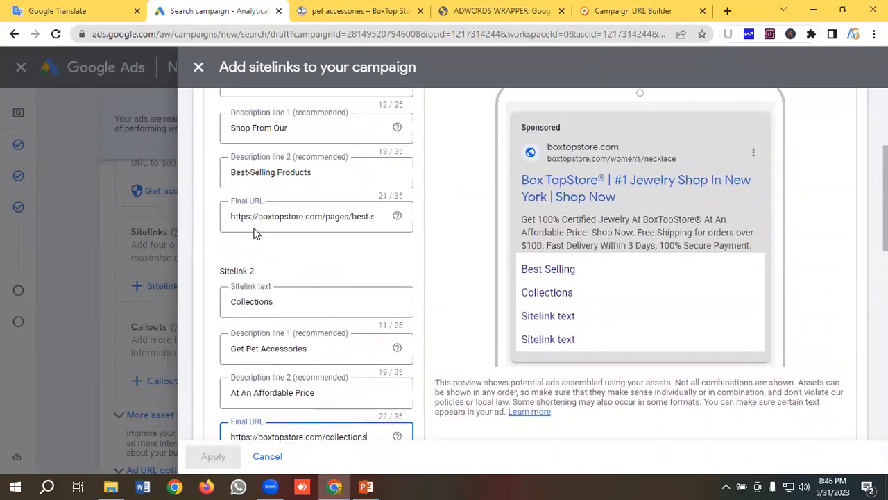
pyautogui.scroll(-2, 254, 234)
pyautogui.scroll(1, 551, 243)
pyautogui.scroll(-1, 569, 264)
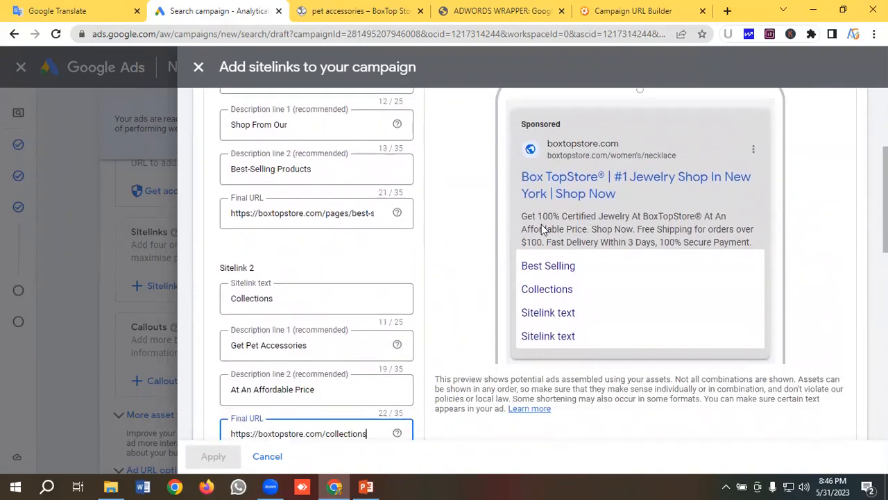
pyautogui.scroll(-1, 552, 253)
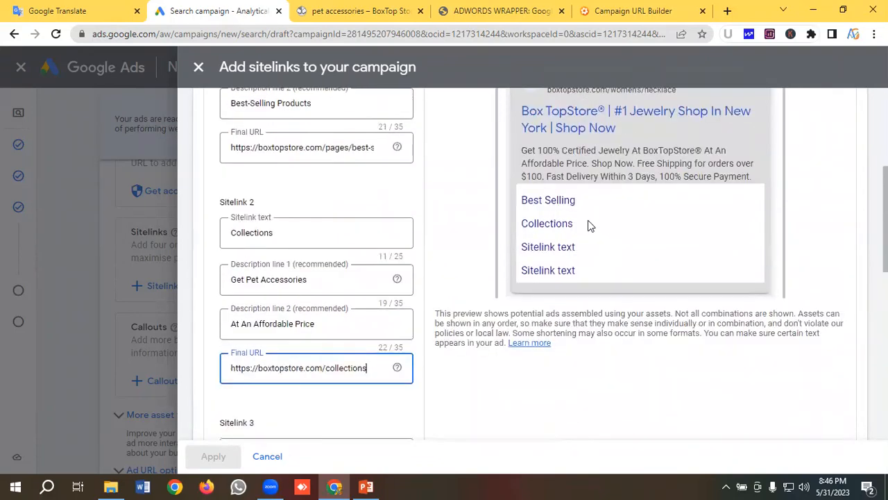
pyautogui.scroll(3, 548, 229)
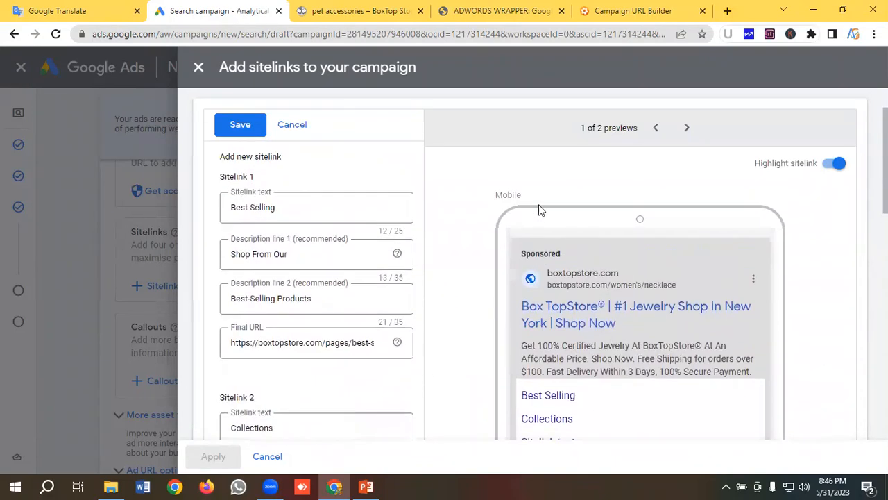
pyautogui.click(687, 127)
pyautogui.scroll(-1, 497, 161)
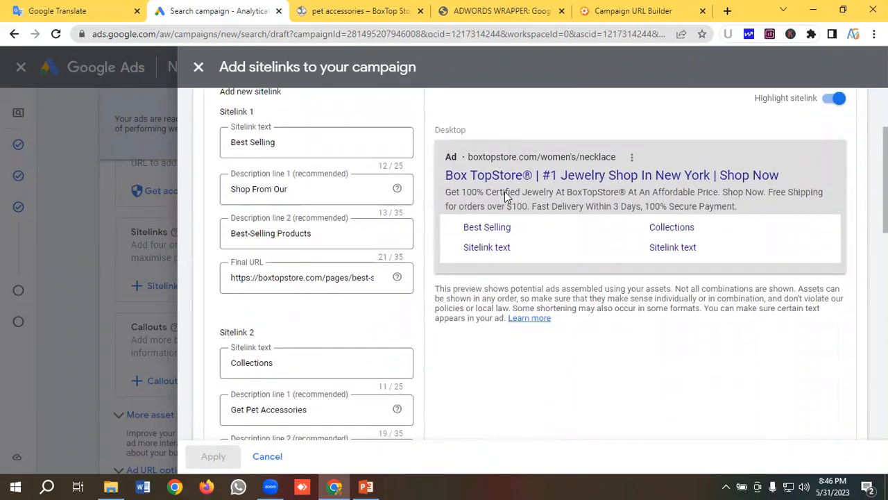
pyautogui.scroll(-2, 305, 250)
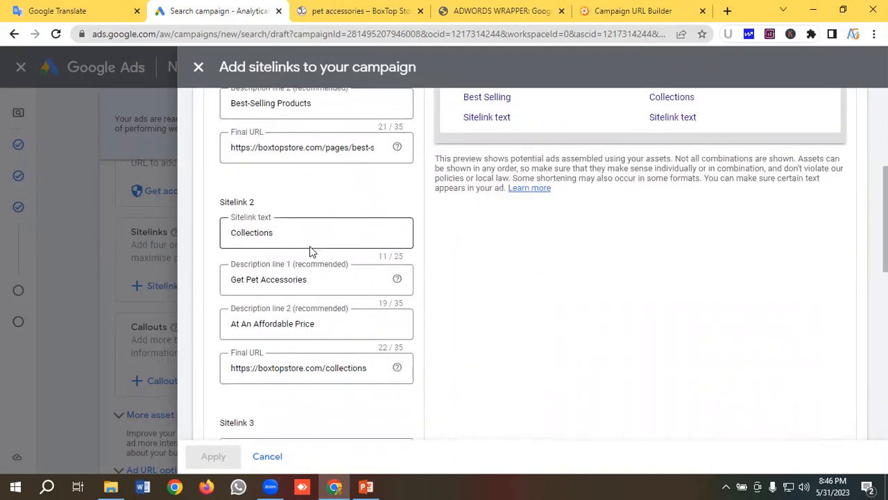
pyautogui.scroll(2, 581, 190)
# - Save the Best Selling and Collections sitelinks and apply them to the campaign
pyautogui.scroll(-10, 326, 228)
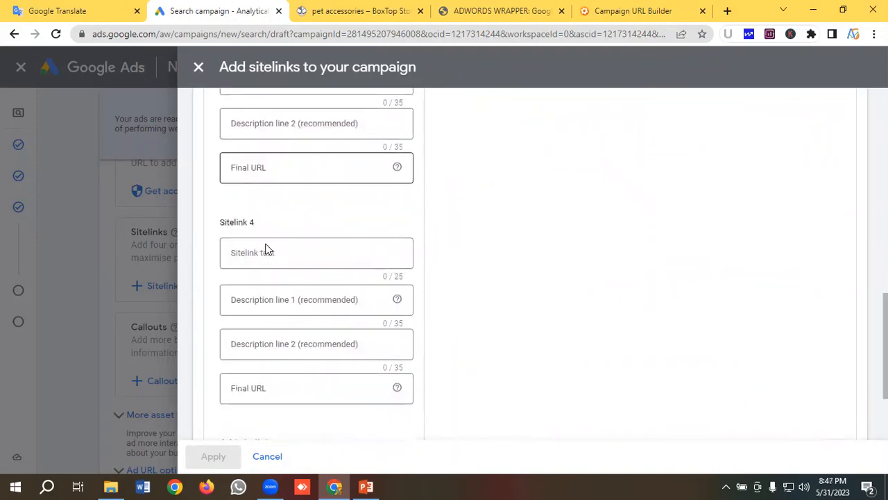
pyautogui.click(229, 401)
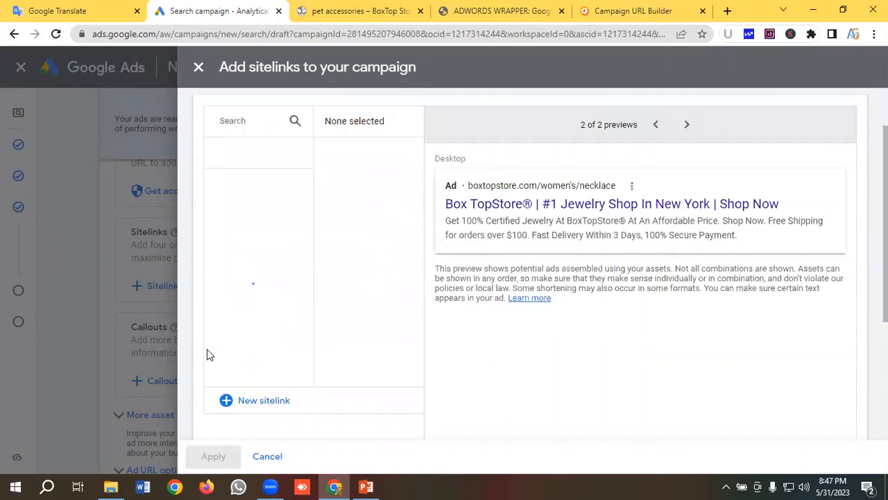
pyautogui.click(214, 457)
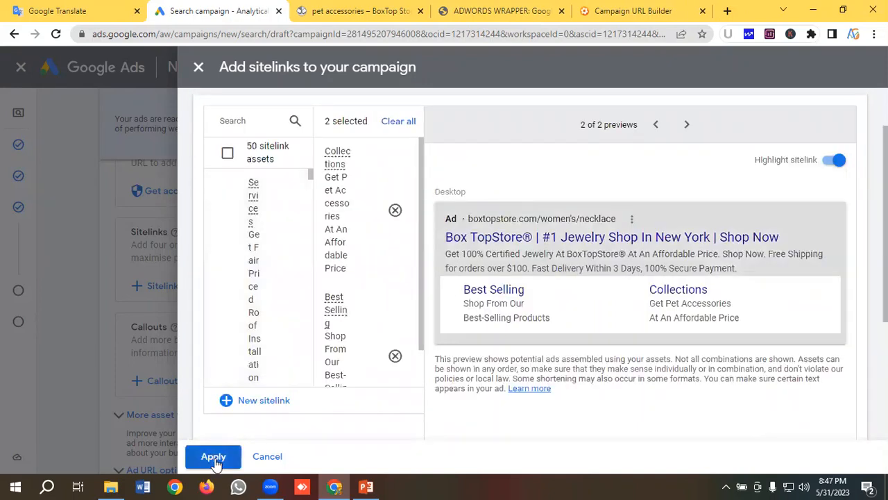
# - Open the campaign's callout assets and start a new callout, after checking the callout notes in Google Translate
pyautogui.scroll(-1, 233, 277)
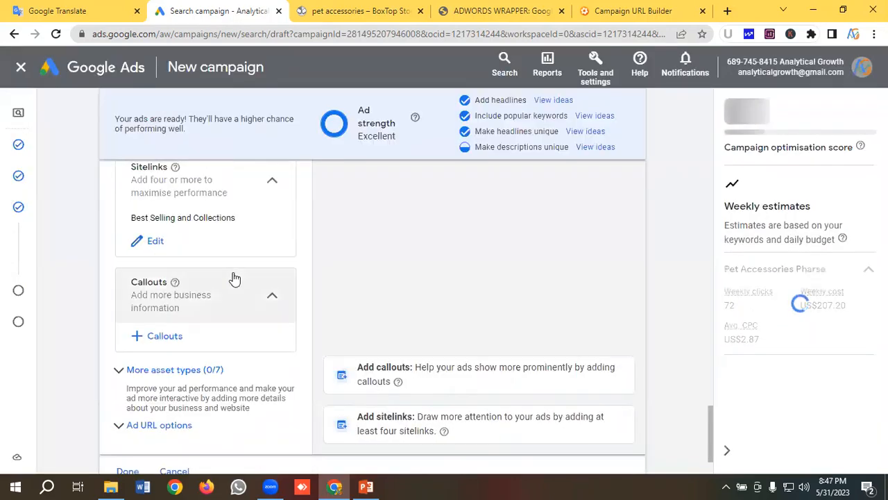
pyautogui.click(166, 339)
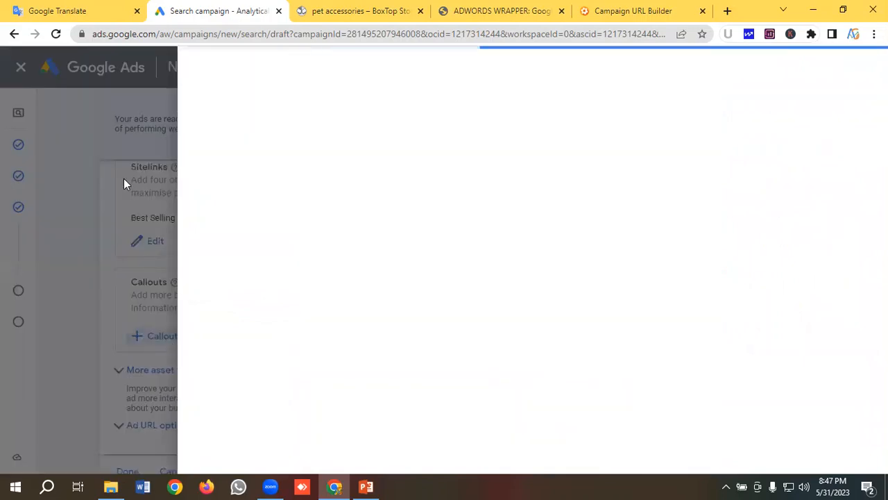
pyautogui.click(92, 5)
pyautogui.scroll(-1, 141, 273)
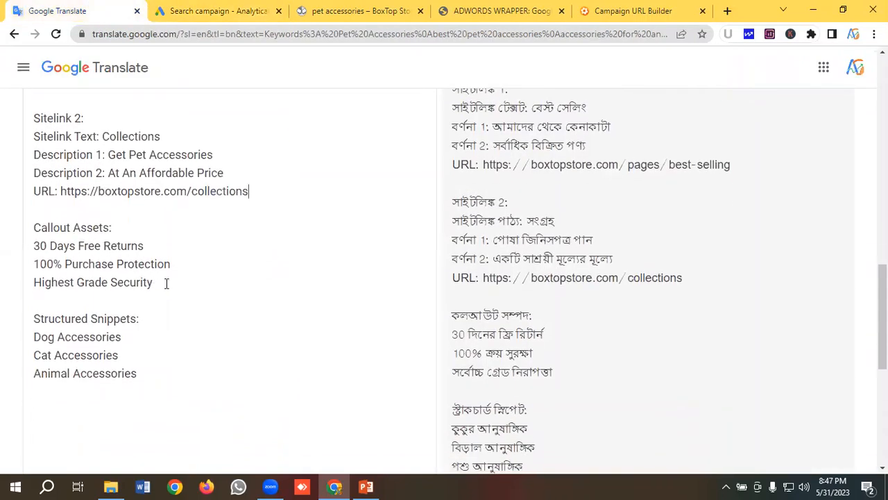
pyautogui.moveTo(167, 282); pyautogui.dragTo(28, 257)
pyautogui.click(81, 253)
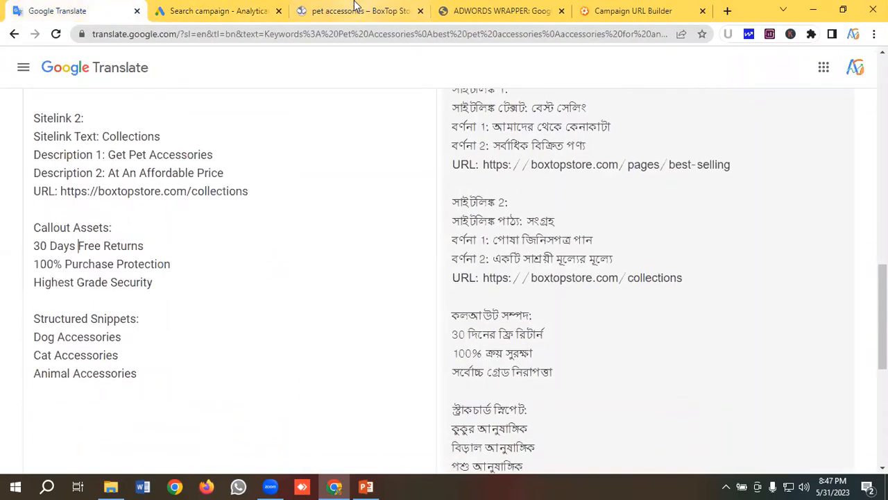
pyautogui.click(217, 10)
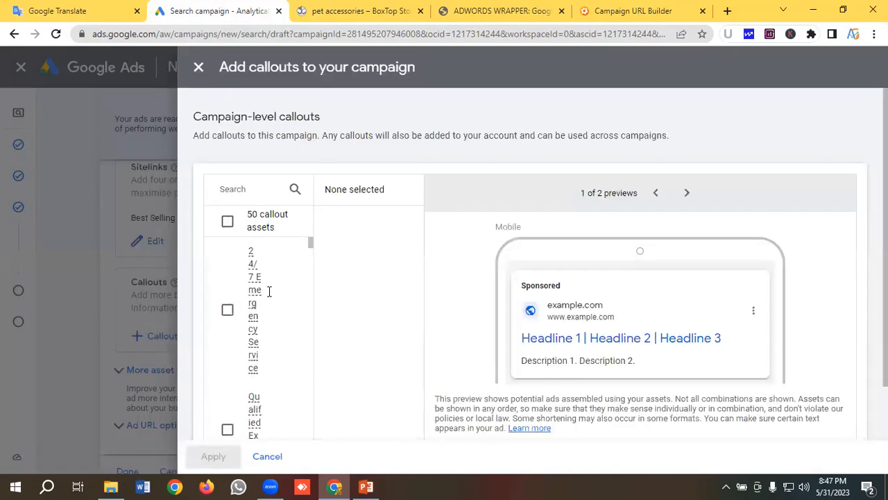
pyautogui.scroll(-3, 238, 359)
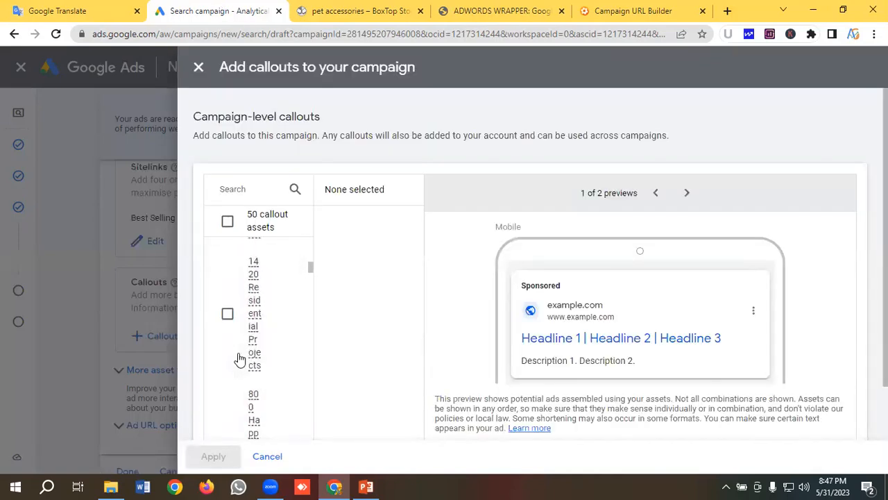
pyautogui.scroll(-2, 238, 359)
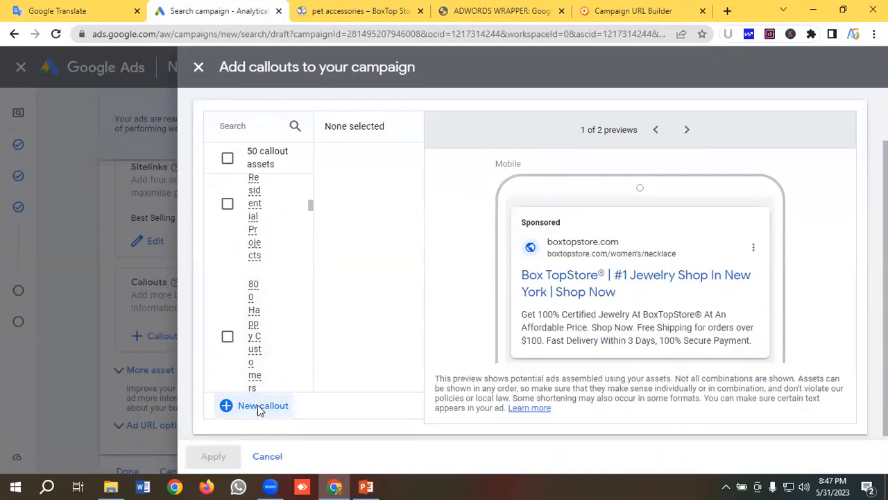
pyautogui.click(258, 406)
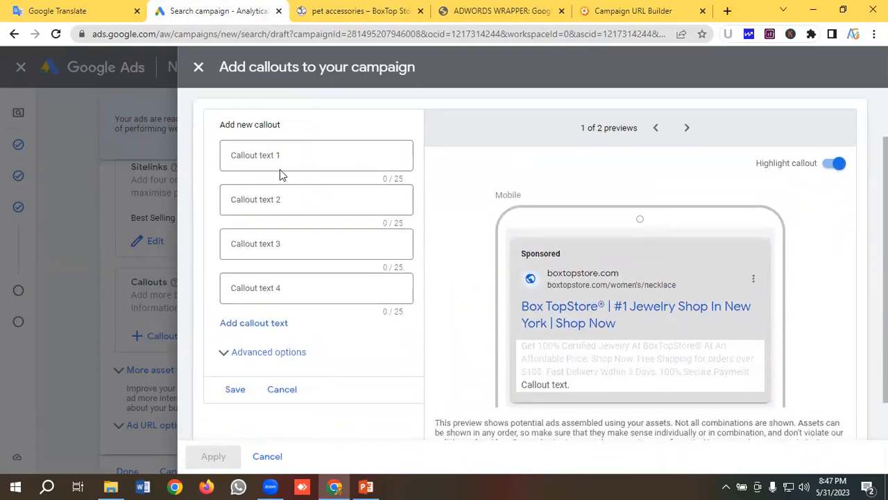
# - Set callout text 1 to "30 Days Free Returns", copied from the notes in Google Translate
pyautogui.click(280, 152)
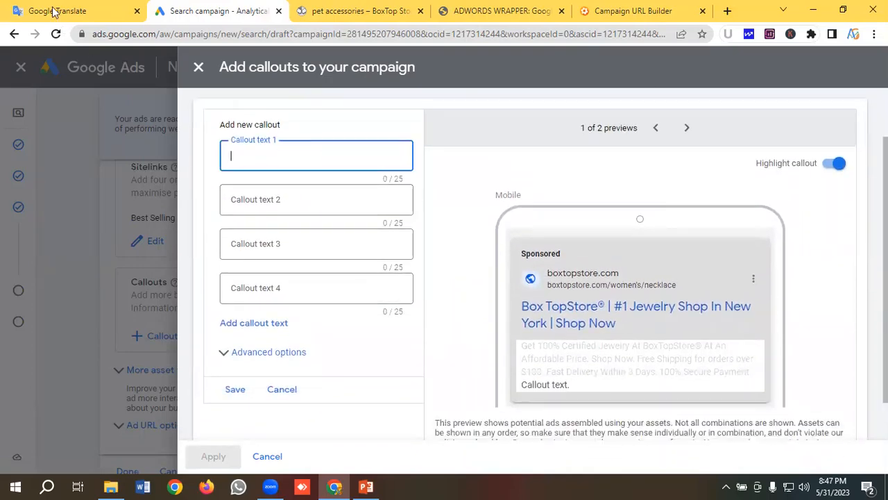
pyautogui.click(54, 12)
pyautogui.moveTo(146, 246); pyautogui.dragTo(18, 250)
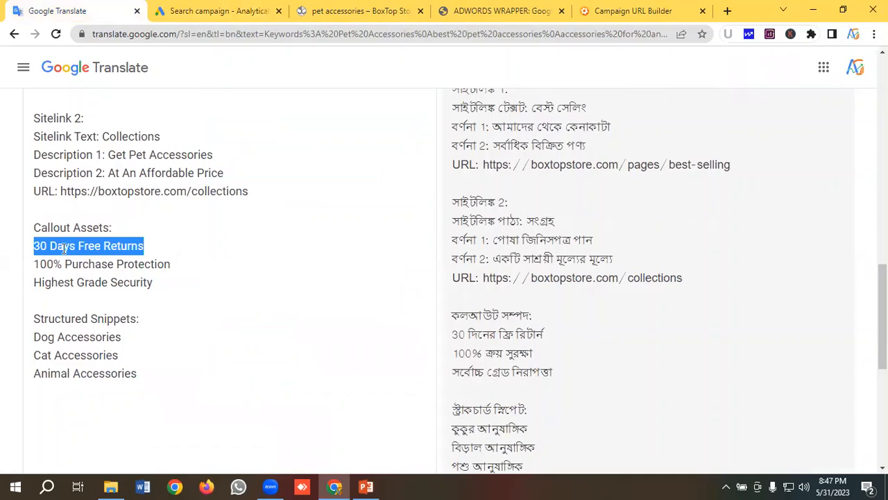
pyautogui.rightClick(63, 247)
pyautogui.click(105, 60)
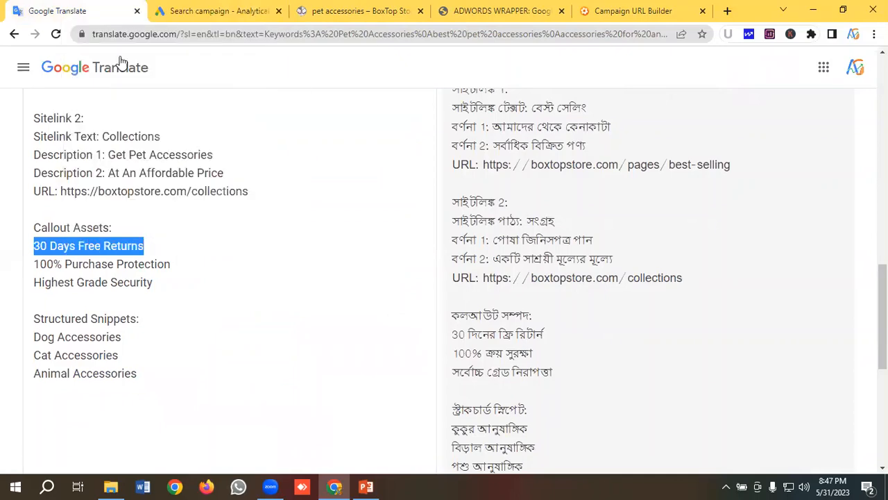
pyautogui.click(214, 16)
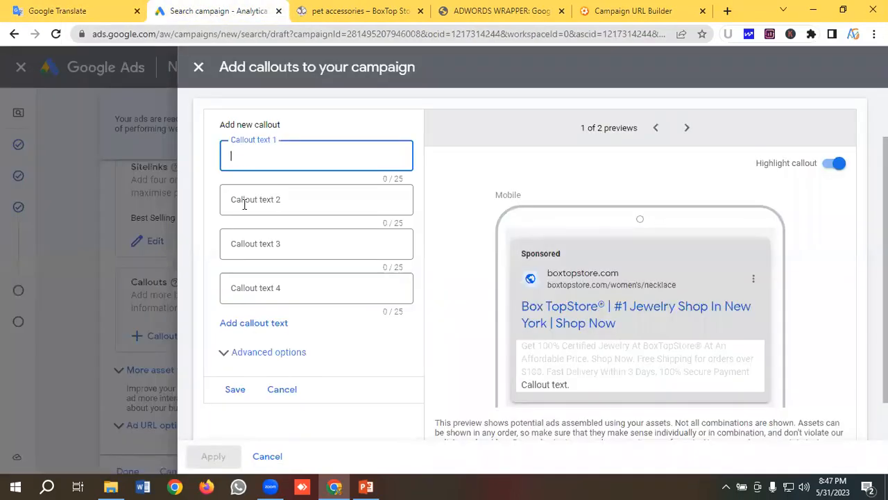
pyautogui.hotkey('ctrl', 'v')
# - Set callout text 2 to "100% Purchase Protection", copied from the notes in Google Translate
pyautogui.click(69, 11)
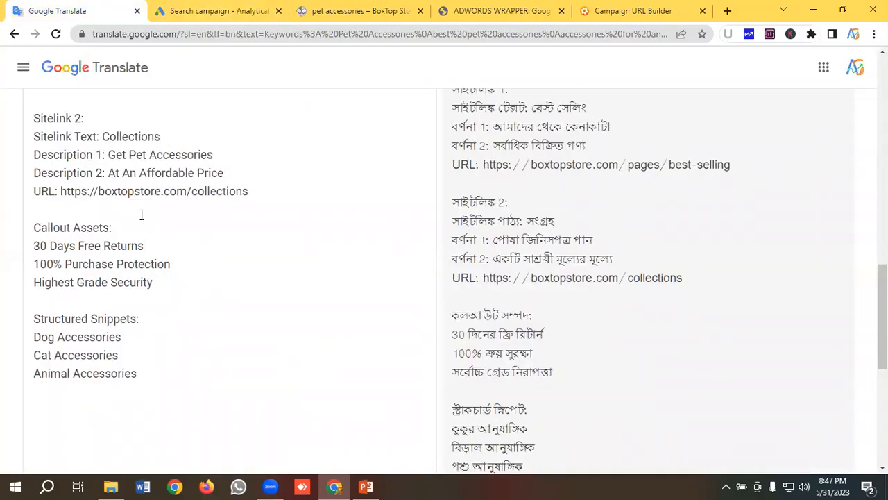
pyautogui.moveTo(184, 265); pyautogui.dragTo(17, 270)
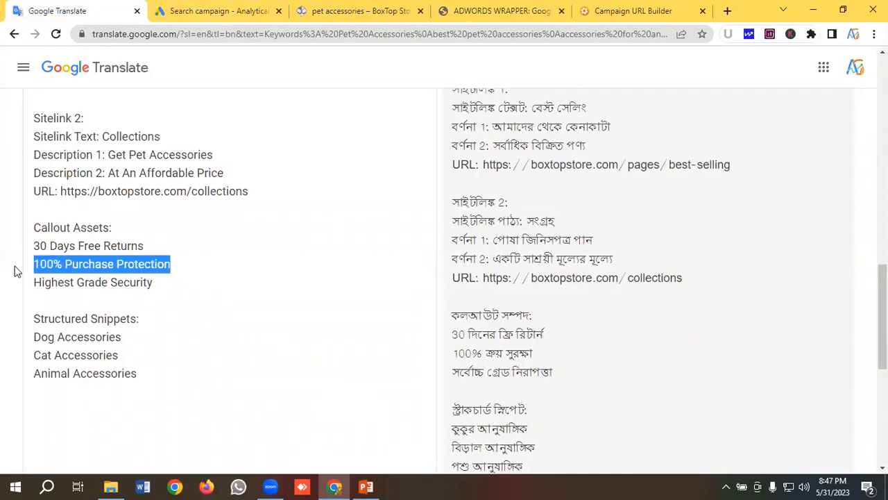
pyautogui.rightClick(90, 267)
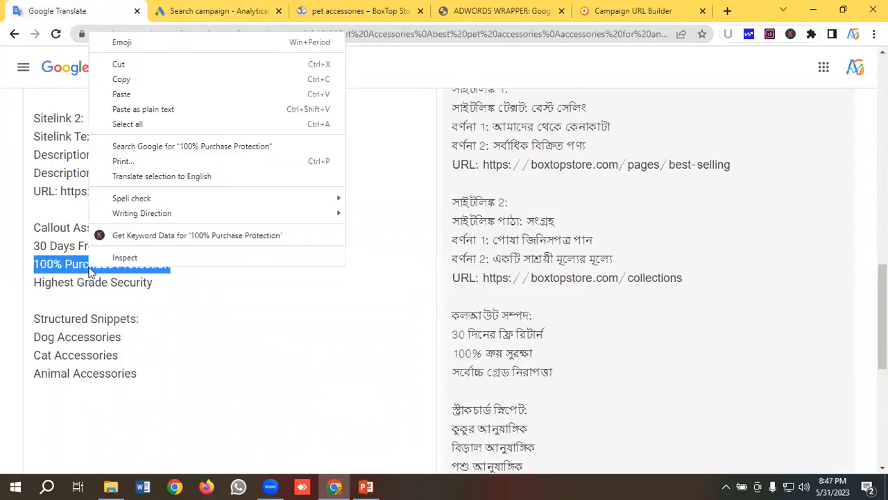
pyautogui.click(125, 82)
pyautogui.click(211, 12)
pyautogui.click(232, 200)
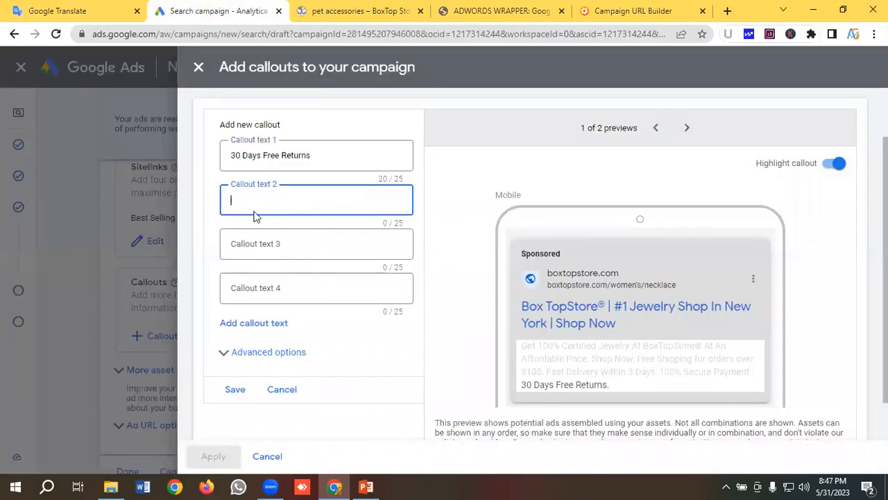
pyautogui.hotkey('ctrl', 'v')
# - Set callout text 3 to "Highest Grade Security", copied from the notes in Google Translate
pyautogui.click(264, 243)
pyautogui.click(58, 10)
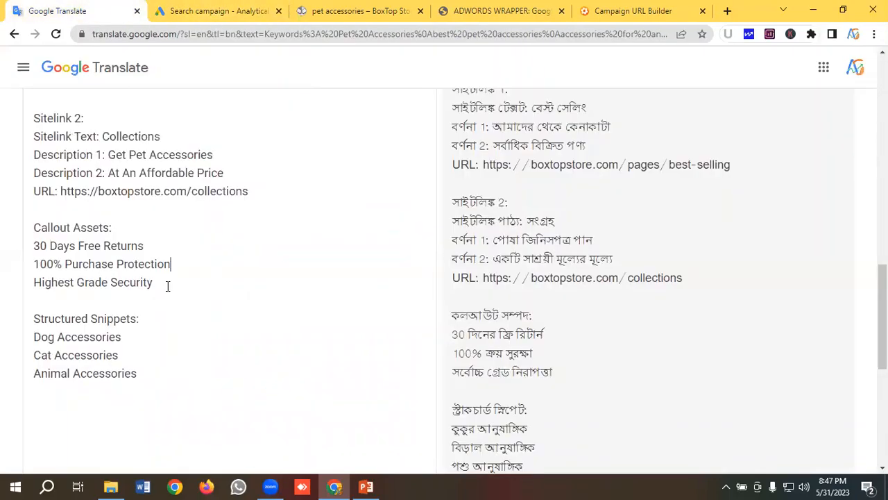
pyautogui.moveTo(167, 284); pyautogui.dragTo(19, 290)
pyautogui.rightClick(61, 282)
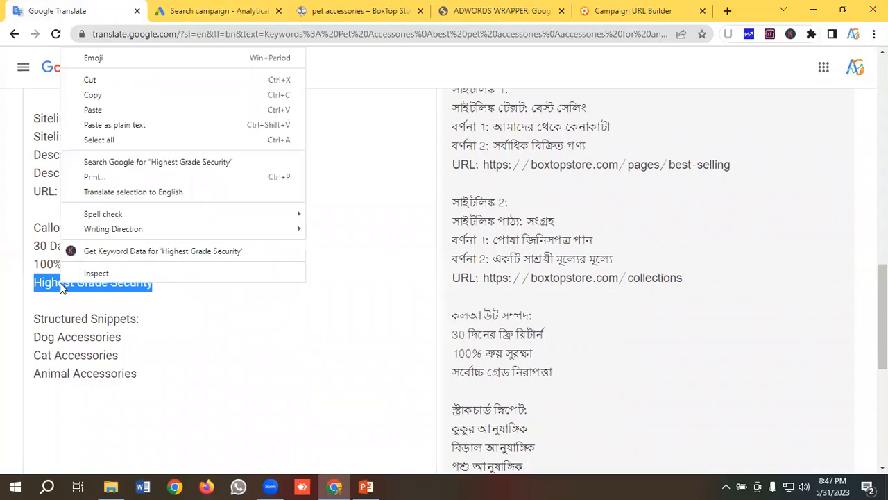
pyautogui.click(98, 90)
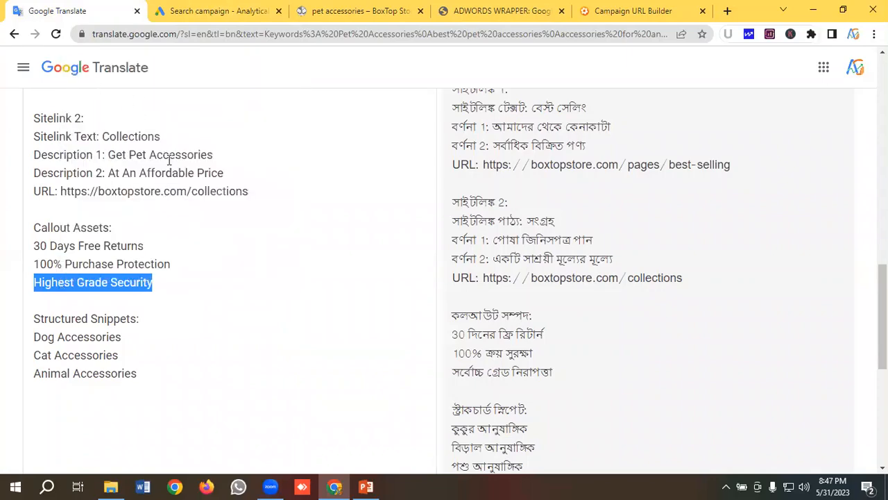
pyautogui.click(215, 11)
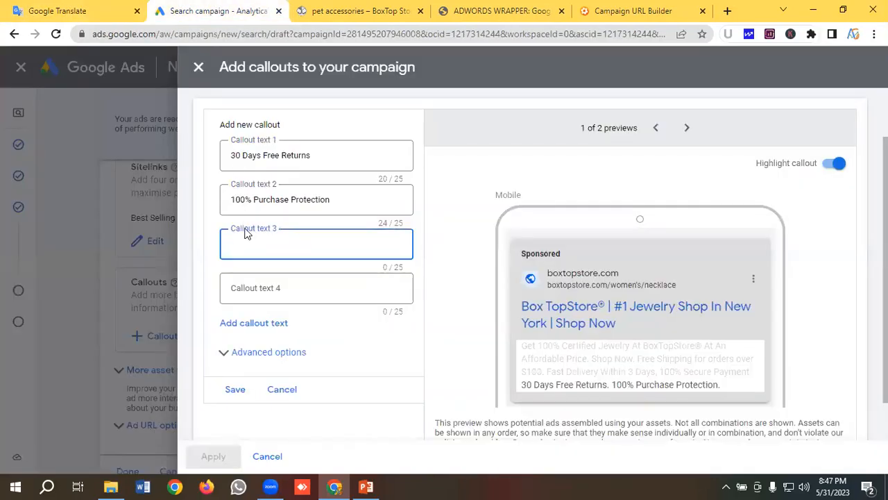
pyautogui.hotkey('ctrl', 'v')
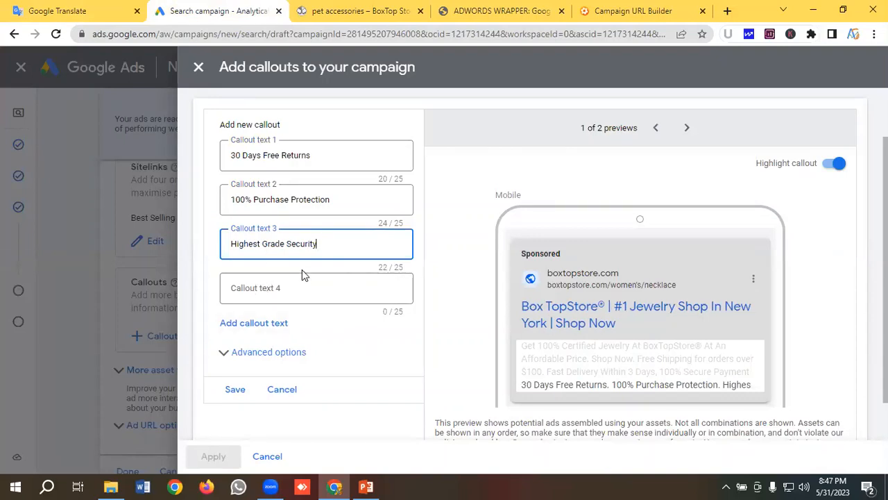
# - Review the callouts in the ad preview, then save them and apply them to the campaign
pyautogui.scroll(-1, 302, 269)
pyautogui.scroll(1, 313, 266)
pyautogui.scroll(-1, 365, 232)
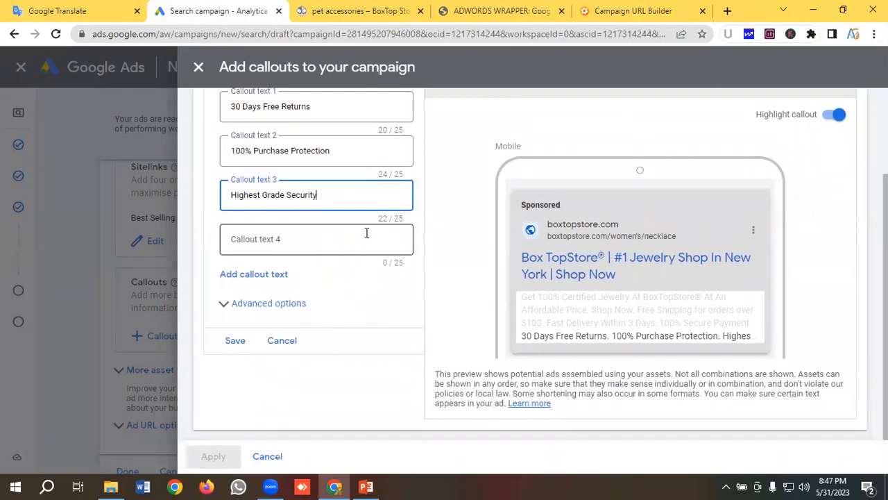
pyautogui.scroll(1, 416, 210)
pyautogui.scroll(-1, 605, 263)
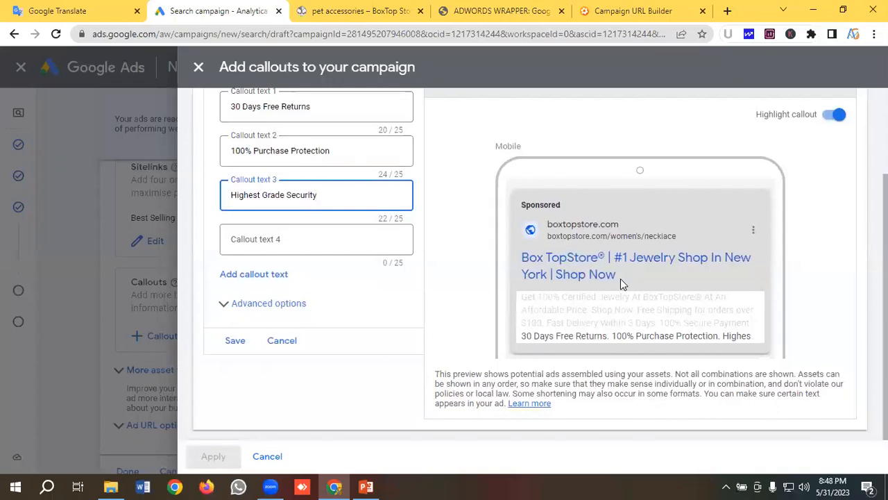
pyautogui.scroll(1, 391, 214)
pyautogui.scroll(-1, 276, 264)
pyautogui.press('Return')
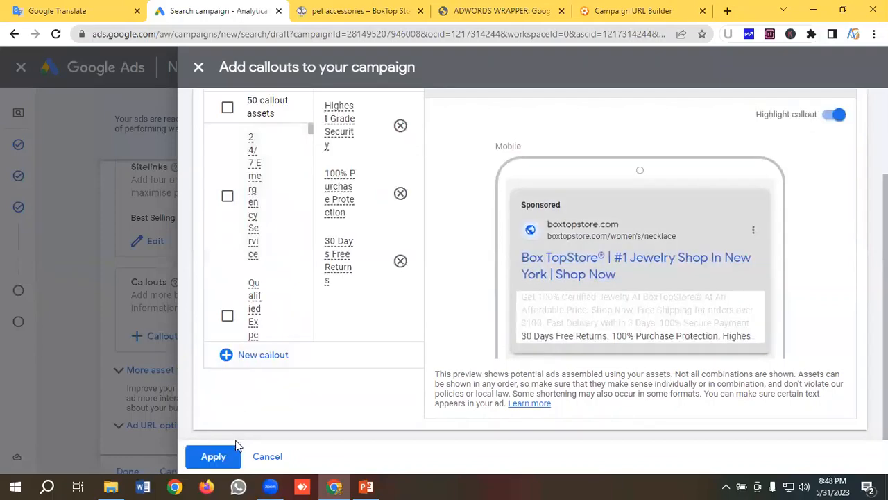
pyautogui.click(232, 457)
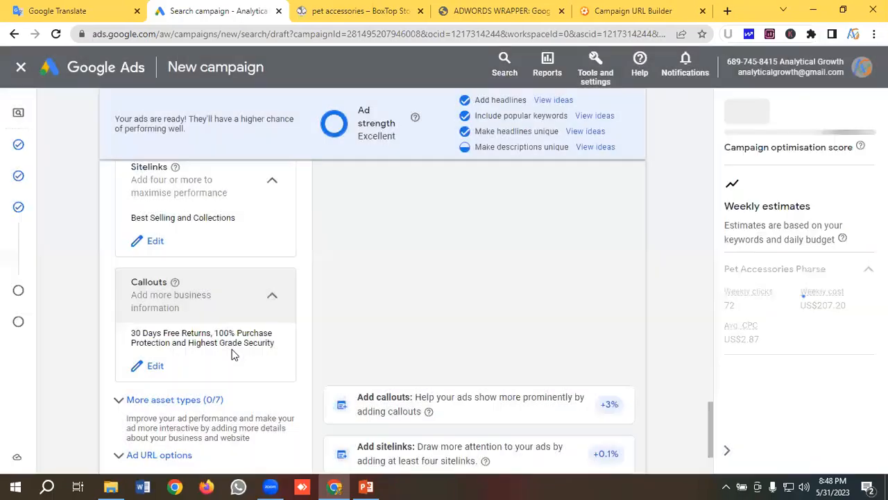
# - Open the campaign's structured snippet assets from the additional asset types and start a new structured snippet
pyautogui.scroll(-2, 244, 291)
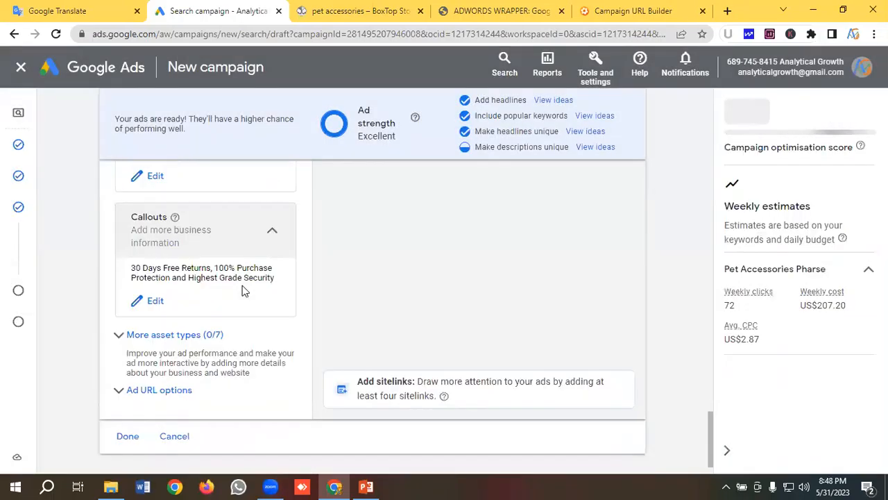
pyautogui.click(182, 333)
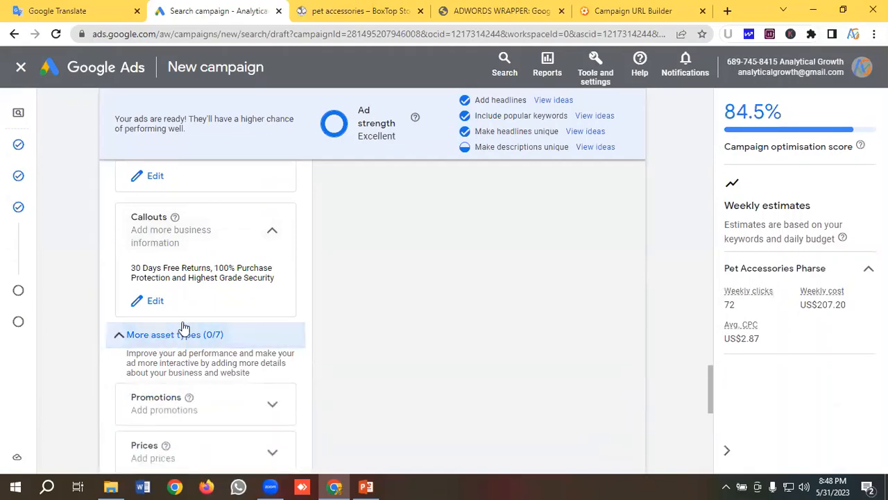
pyautogui.scroll(-3, 201, 281)
pyautogui.scroll(-1, 206, 275)
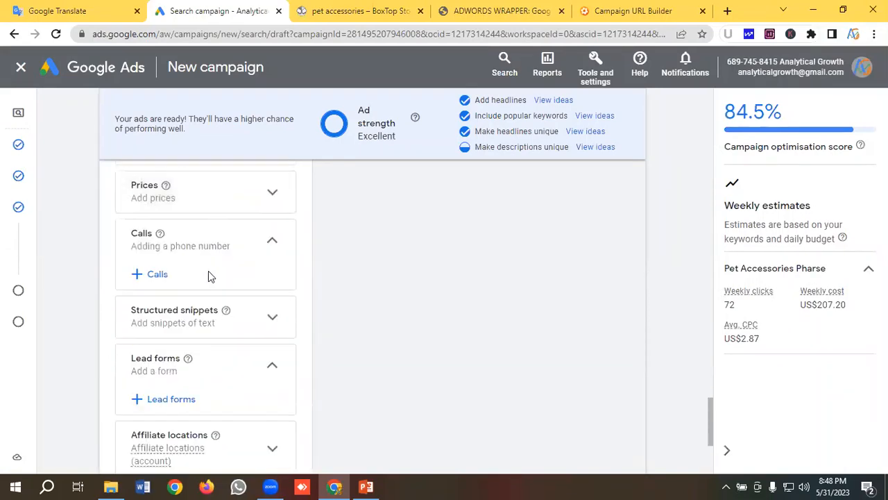
pyautogui.click(188, 312)
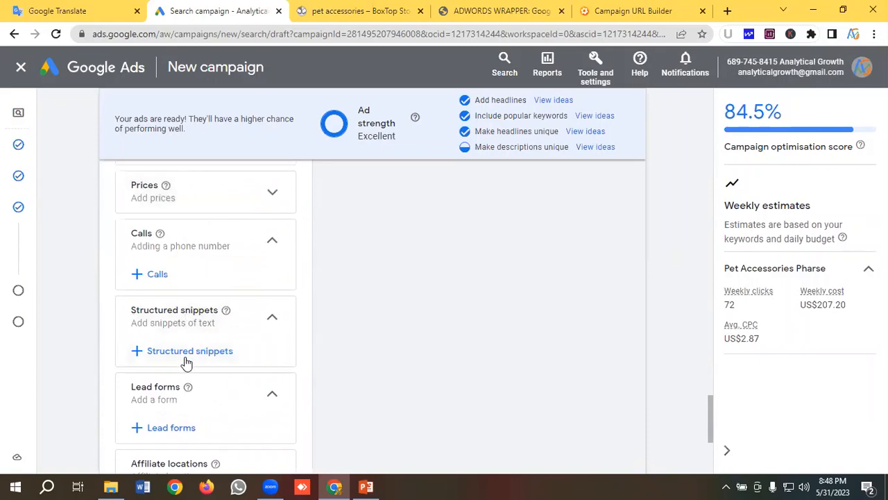
pyautogui.click(139, 351)
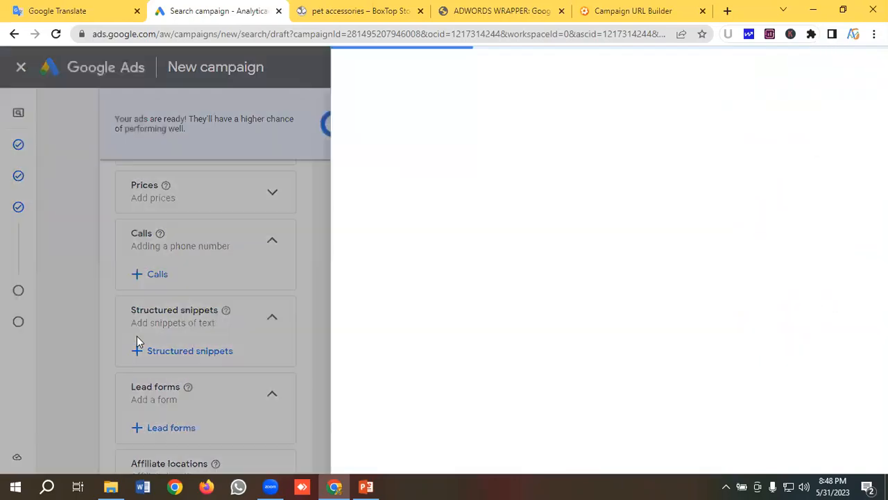
pyautogui.scroll(-1, 201, 254)
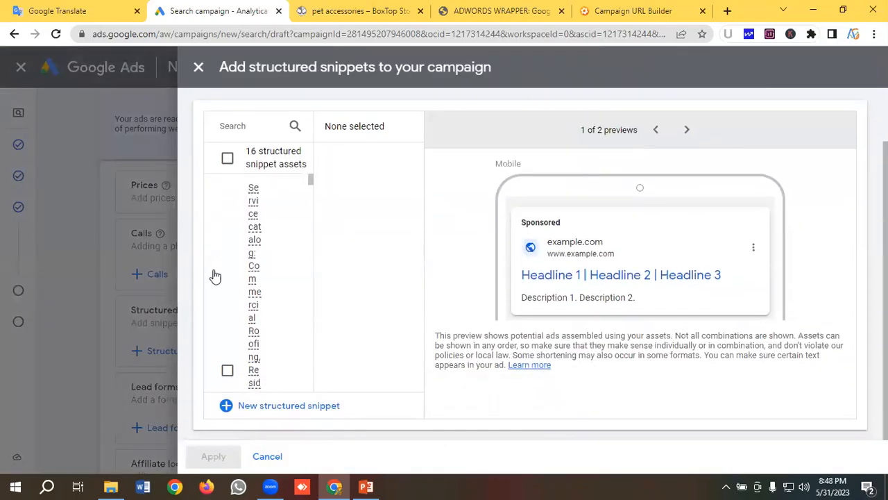
pyautogui.click(265, 412)
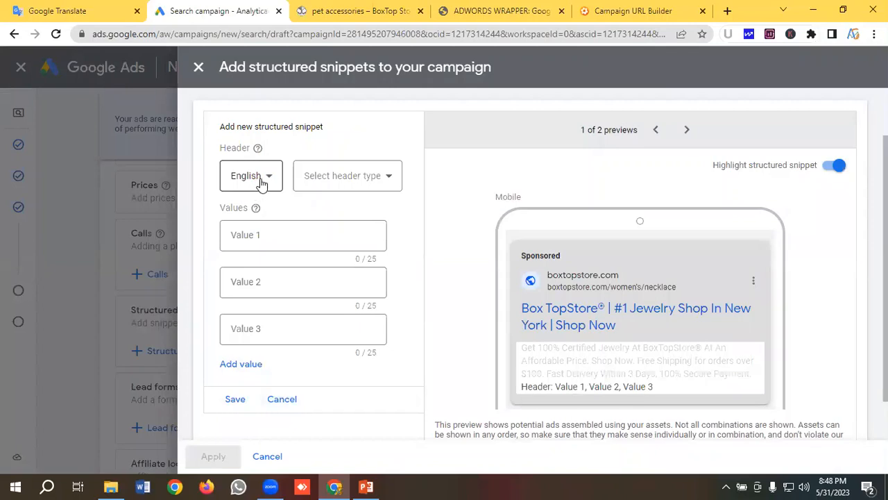
# - Set the structured snippet's header type to Types, after checking the snippet notes in Google Translate
pyautogui.click(347, 182)
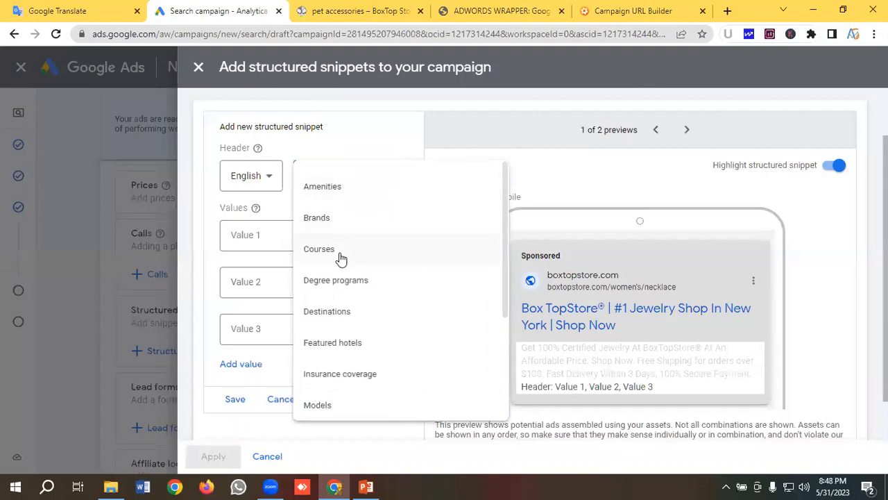
pyautogui.scroll(-1, 337, 235)
pyautogui.scroll(-2, 337, 235)
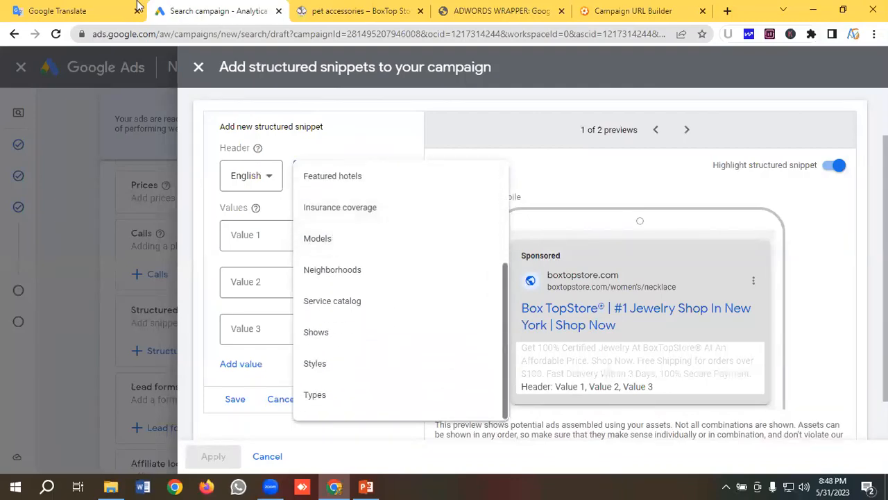
pyautogui.click(66, 11)
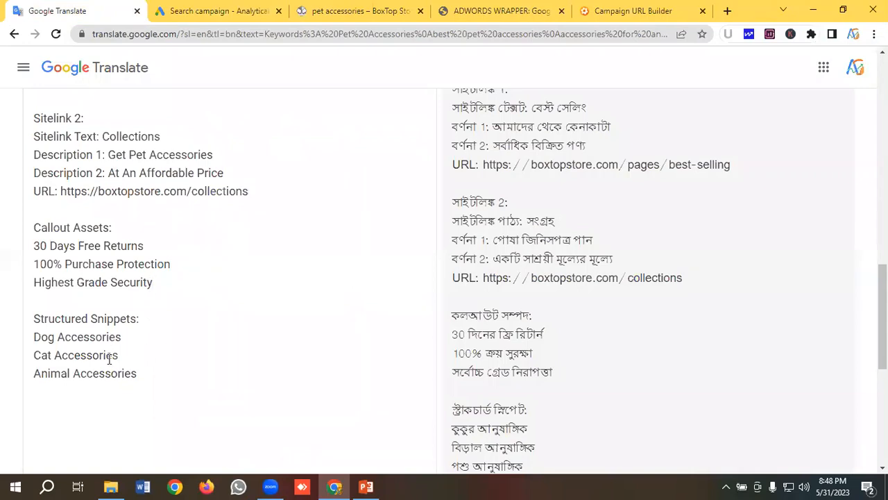
pyautogui.click(224, 14)
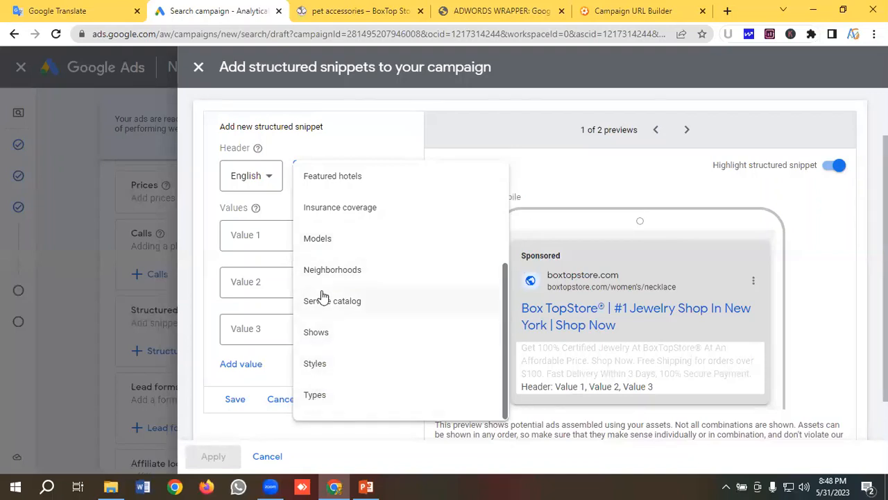
pyautogui.click(314, 395)
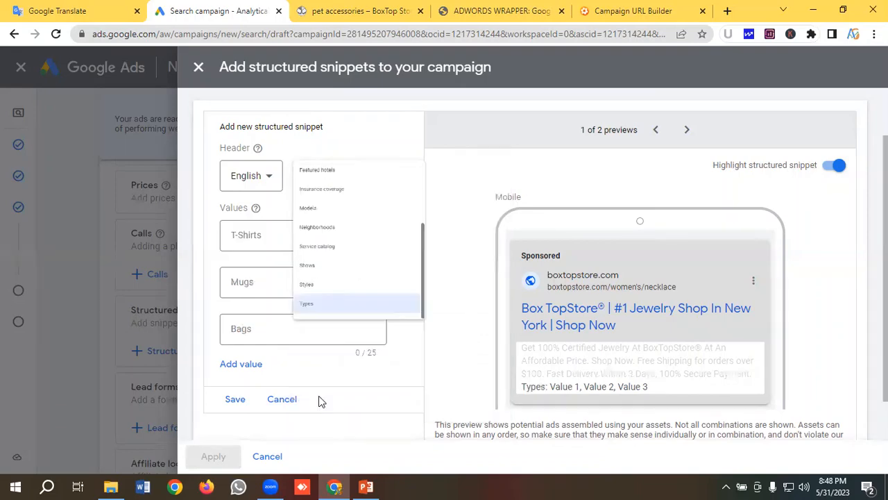
# - Set the structured snippet's first value to "Dog Accessories", copied from the notes in Google Translate
pyautogui.click(102, 6)
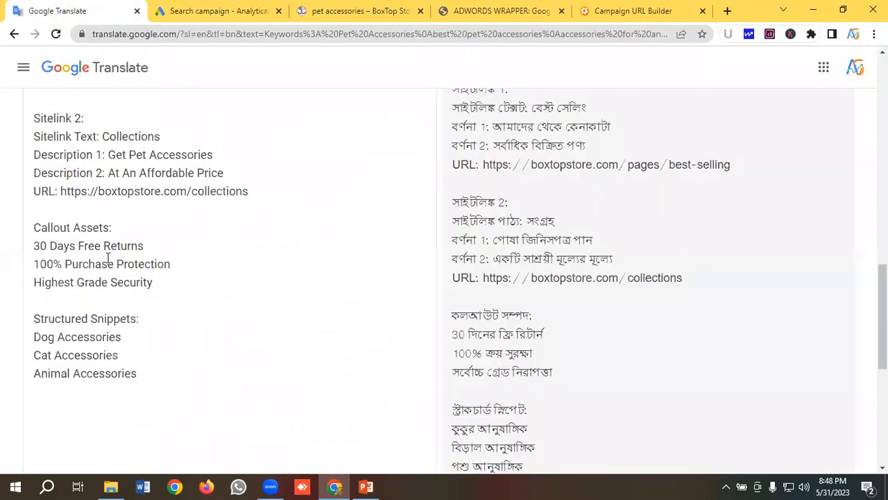
pyautogui.moveTo(137, 336); pyautogui.dragTo(28, 337)
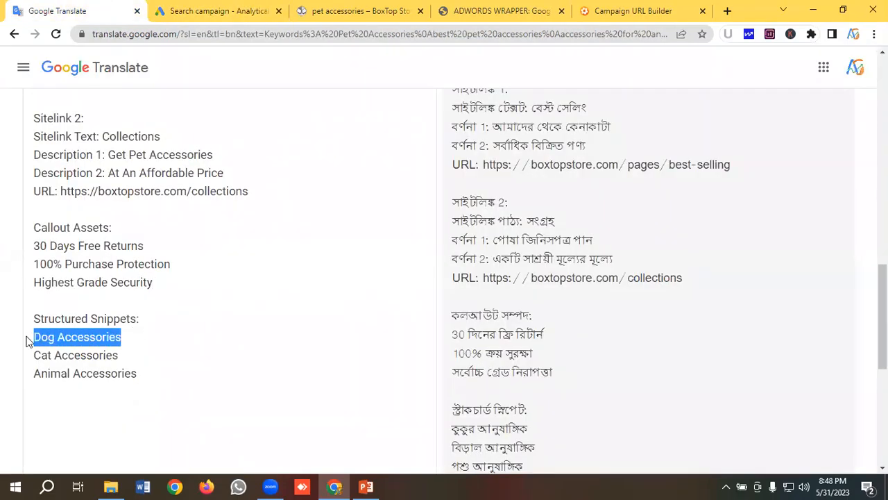
pyautogui.rightClick(75, 342)
pyautogui.click(111, 149)
pyautogui.click(213, 20)
pyautogui.click(269, 234)
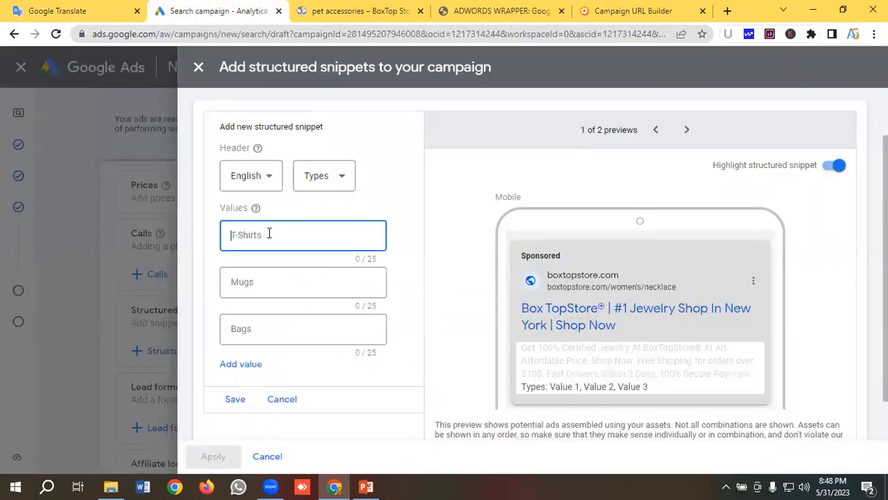
pyautogui.hotkey('ctrl', 'v')
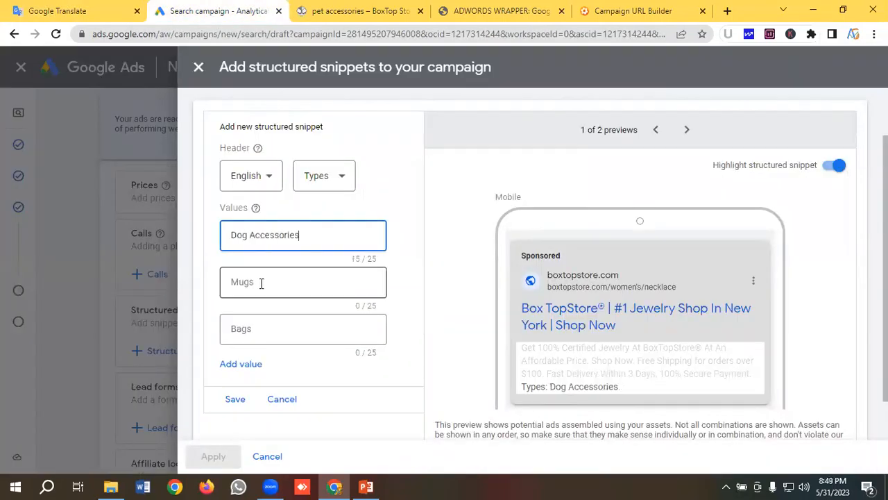
# - Set the structured snippet's second value to "Cat Accessories", copied from the notes in Google Translate
pyautogui.click(261, 282)
pyautogui.click(70, 11)
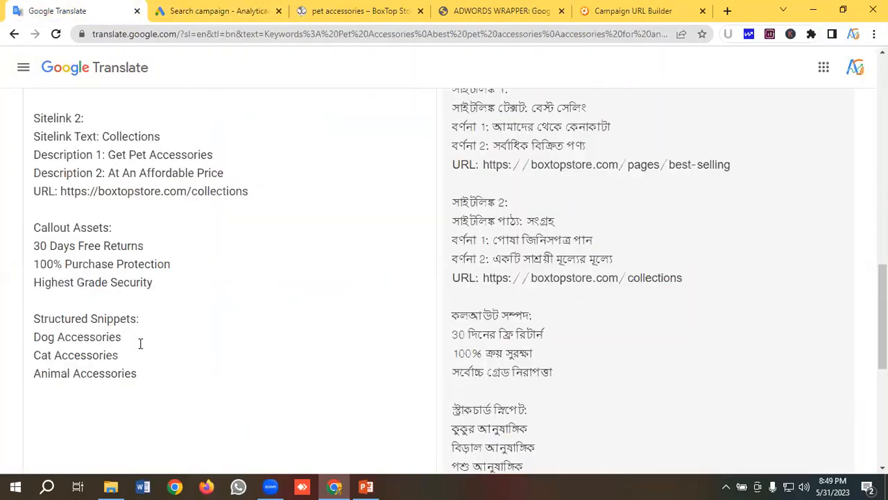
pyautogui.hotkey('shift', 'Home')
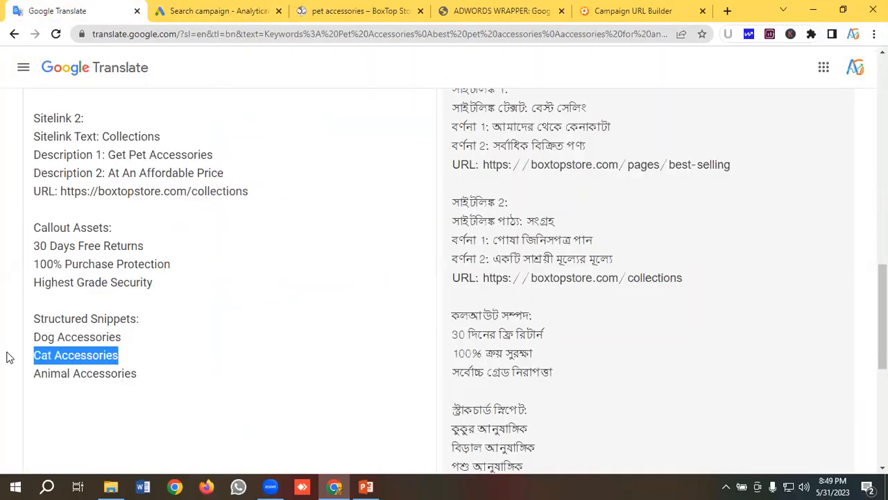
pyautogui.click(215, 11)
pyautogui.click(280, 282)
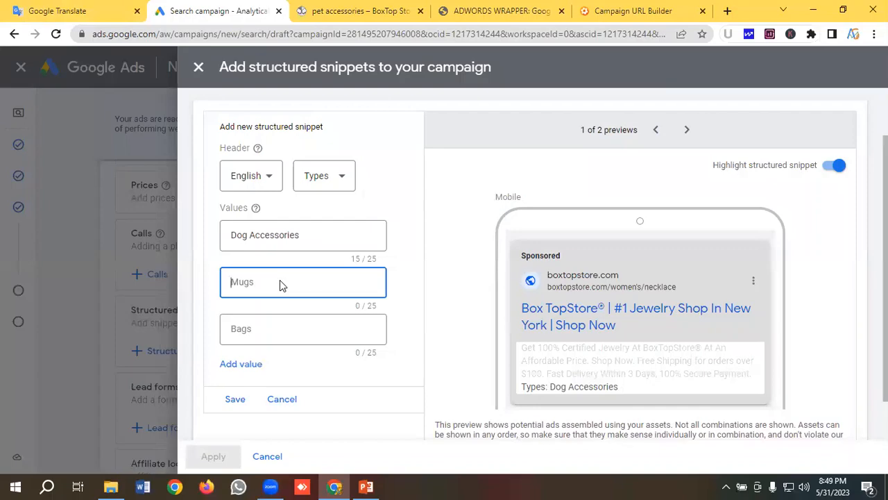
pyautogui.hotkey('ctrl', 'v')
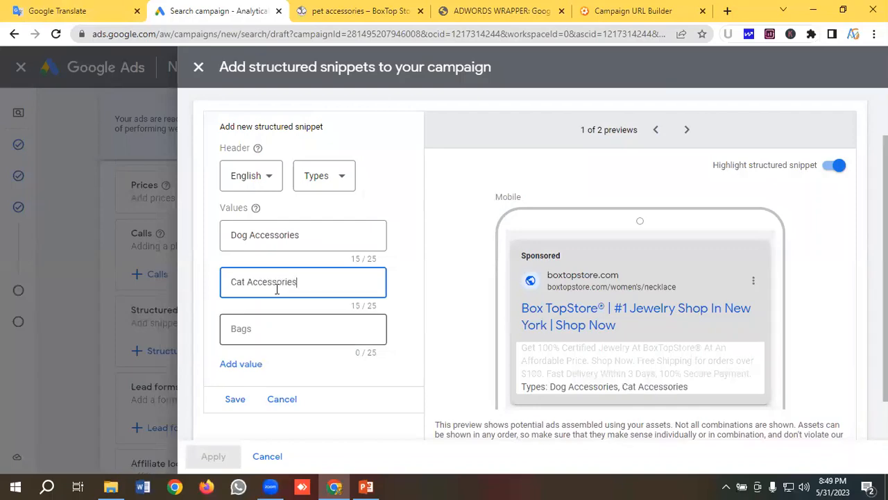
# - Set the structured snippet's third value to "Animal Accessories", copied from the notes in Google Translate, and check the ad preview
pyautogui.press('Tab')
pyautogui.click(100, 6)
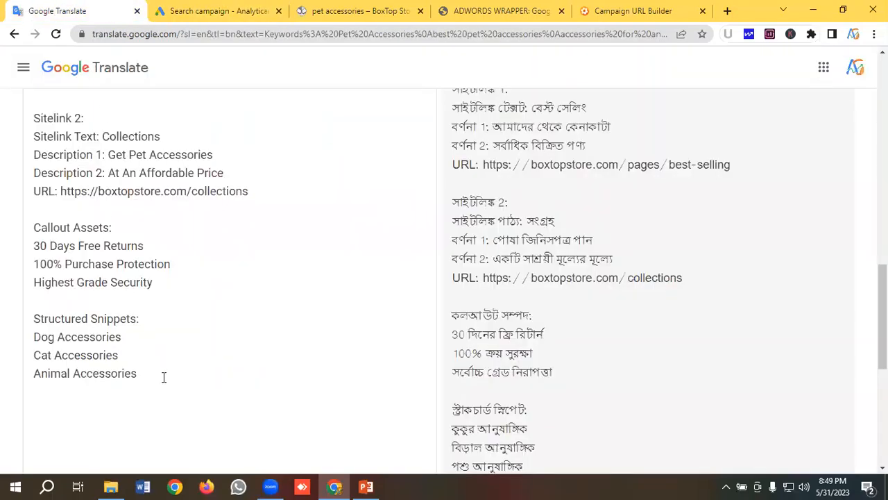
pyautogui.moveTo(154, 378); pyautogui.dragTo(2, 380)
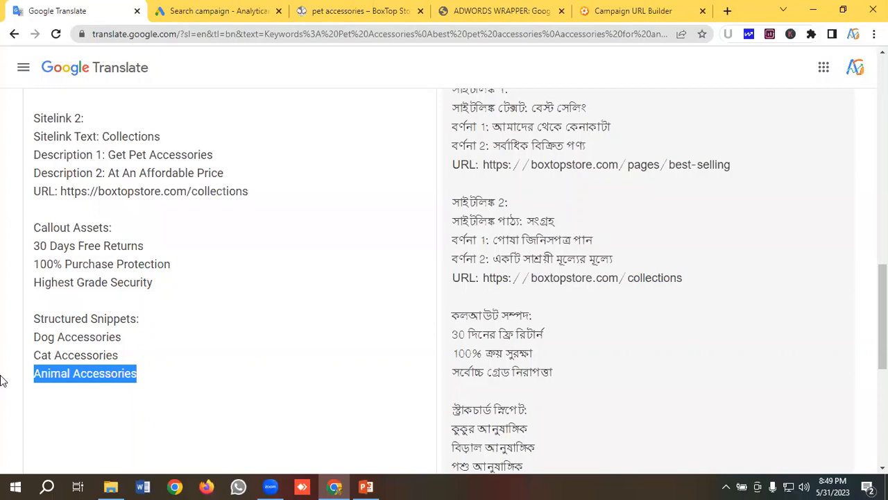
pyautogui.click(229, 11)
pyautogui.hotkey('ctrl', 'v')
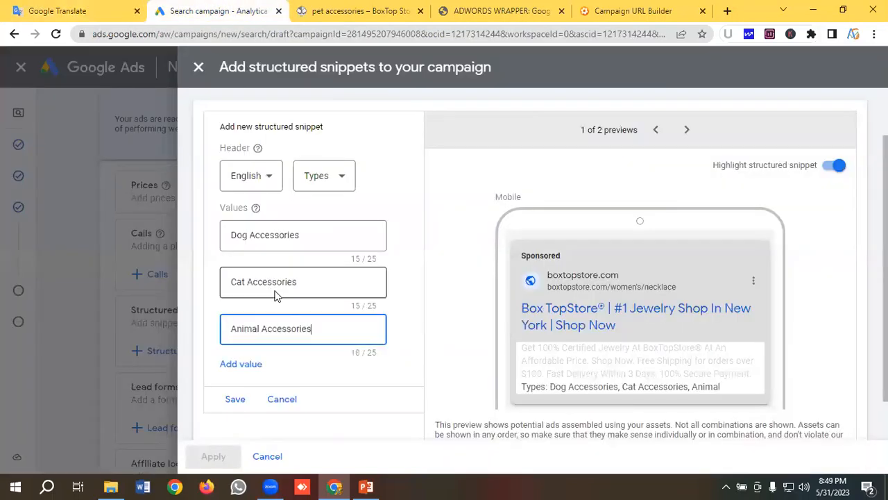
pyautogui.scroll(-1, 288, 273)
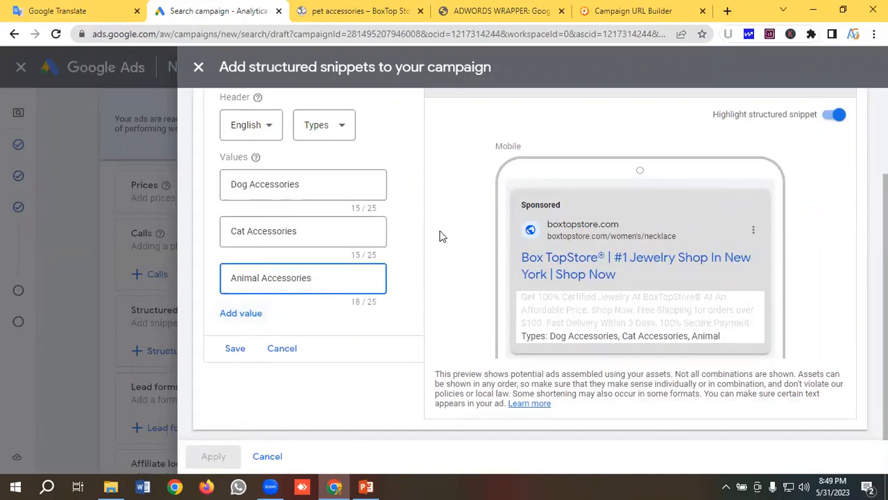
pyautogui.scroll(1, 673, 282)
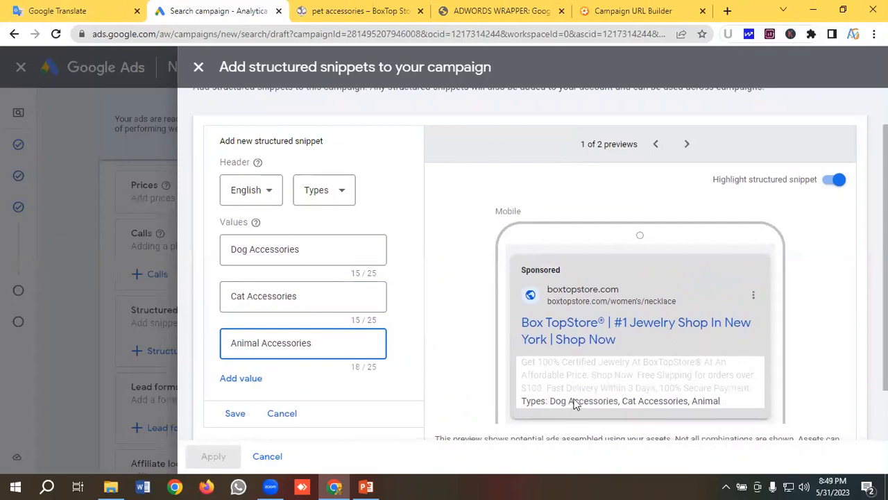
pyautogui.scroll(1, 708, 403)
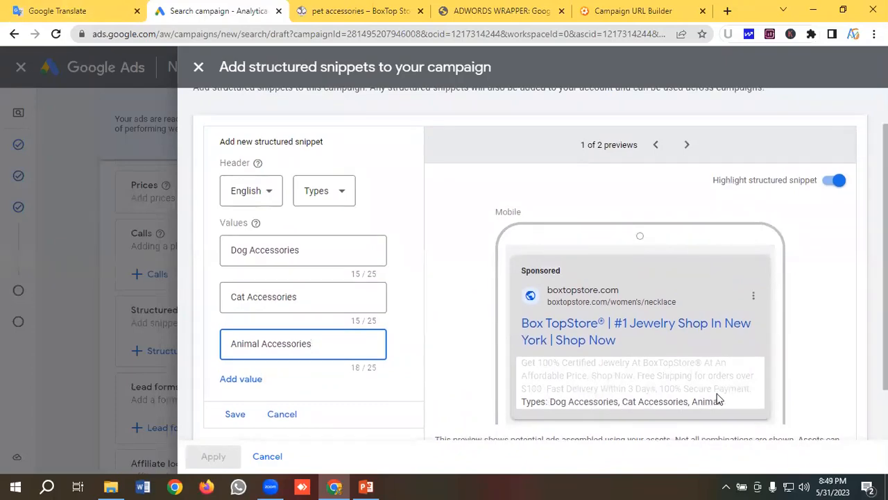
# - Check the desktop preview of the structured snippet, save it and apply it to the campaign
pyautogui.scroll(-1, 718, 397)
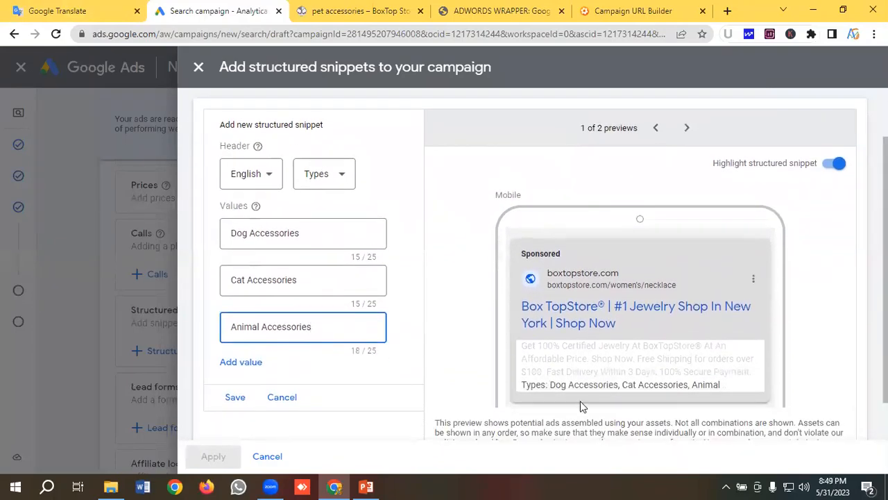
pyautogui.click(685, 129)
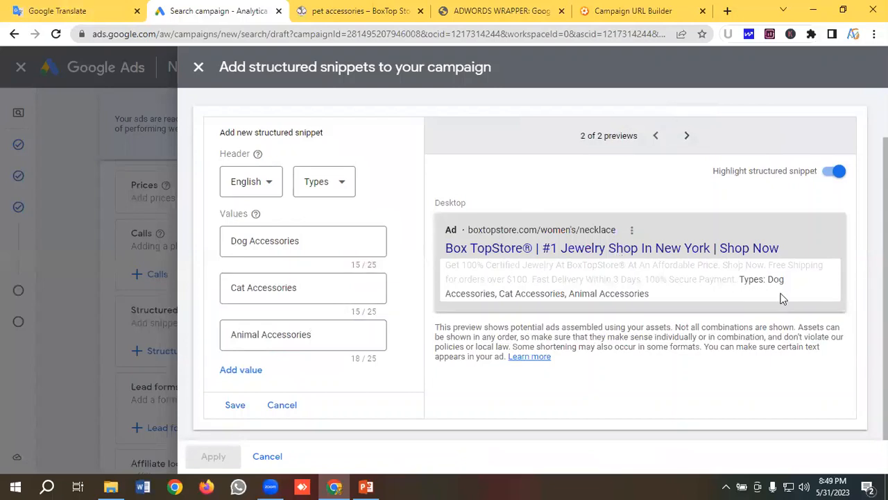
pyautogui.click(235, 406)
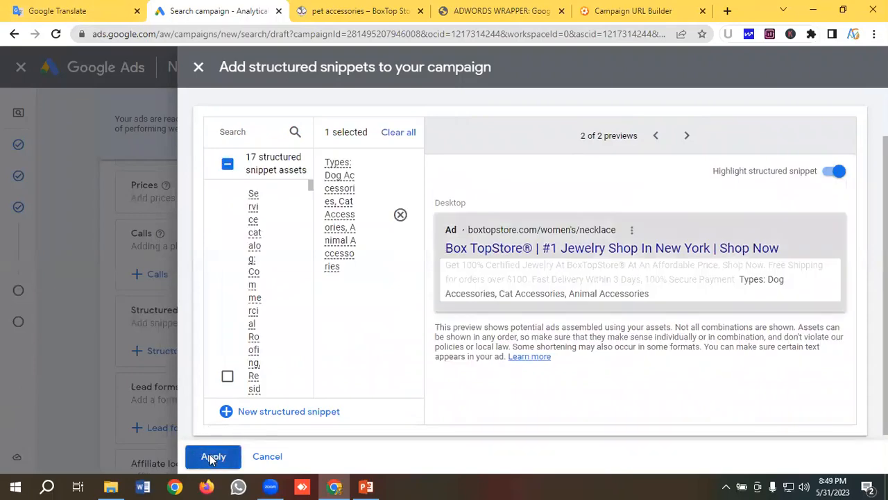
pyautogui.click(212, 458)
# - Finish the responsive search ad and proceed to the campaign's budget settings
pyautogui.scroll(-5, 173, 347)
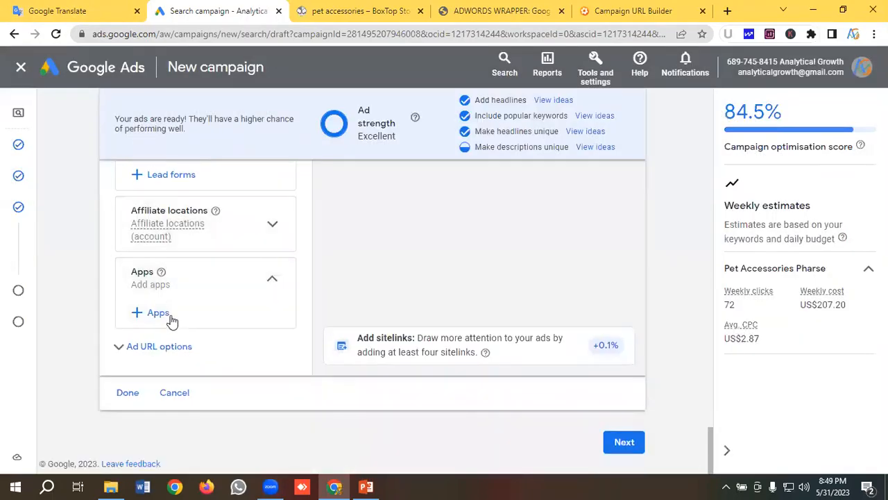
pyautogui.click(129, 394)
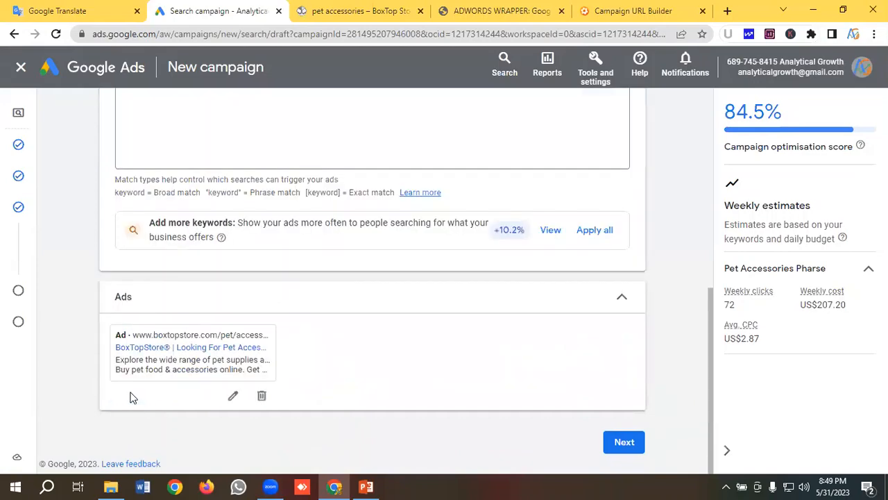
pyautogui.click(623, 442)
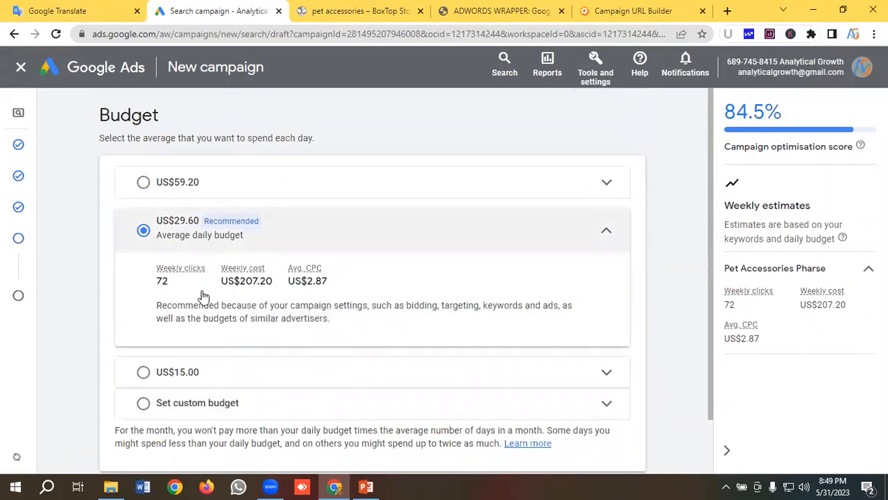
# - Set a custom average daily budget of US$30 for the campaign and continue to the review page
pyautogui.scroll(-1, 201, 294)
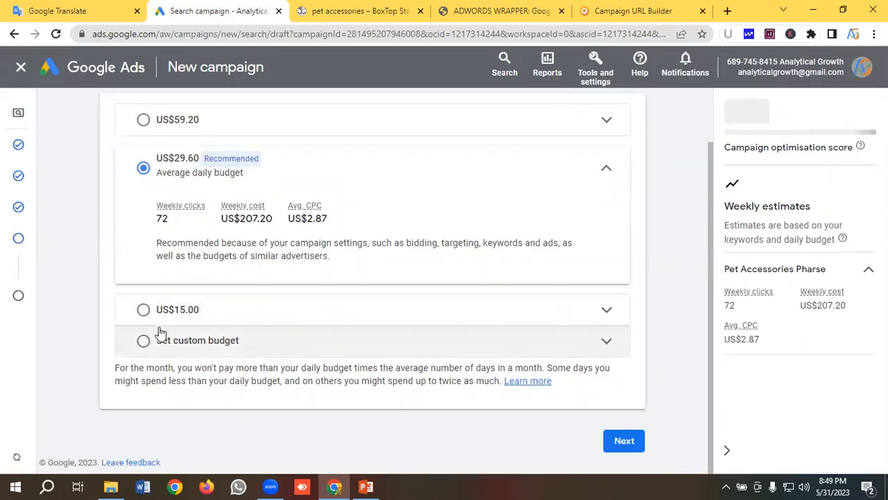
pyautogui.click(142, 340)
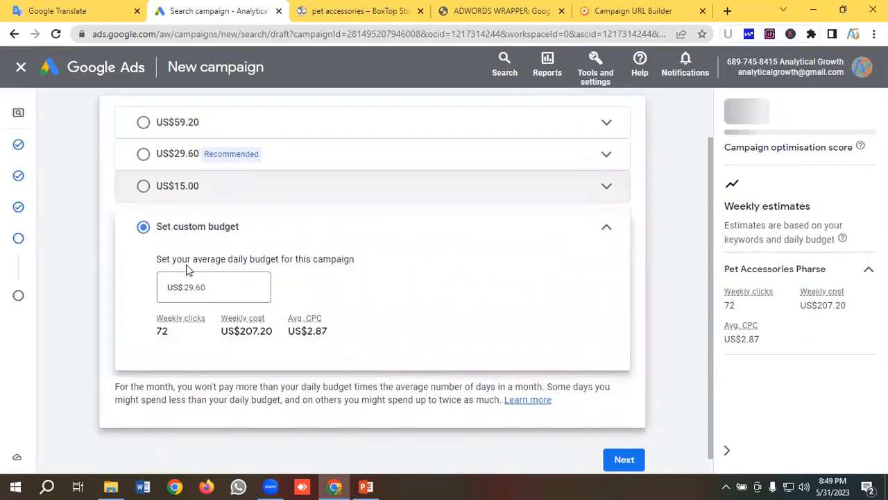
pyautogui.moveTo(210, 287); pyautogui.dragTo(179, 287)
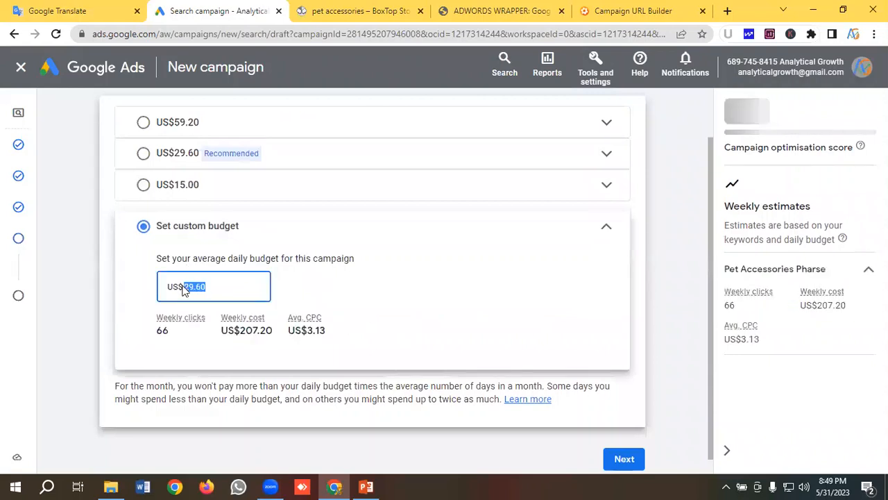
pyautogui.press('BackSpace')
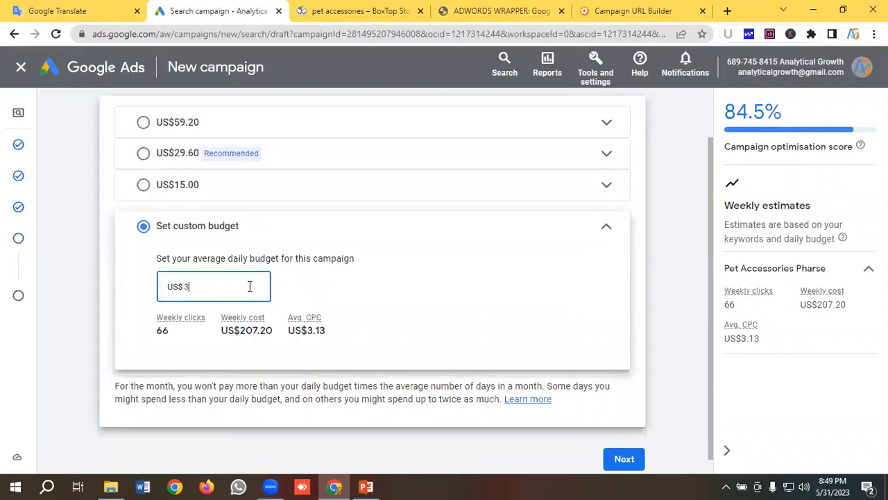
pyautogui.click(635, 465)
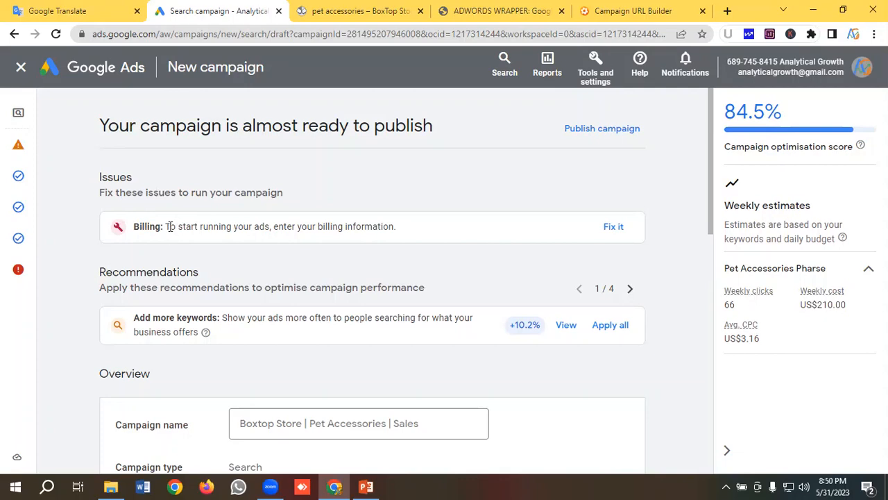
# - Review the campaign summary: issues, recommendations, overview, bidding, campaign settings, keywords and ads, and budget
pyautogui.scroll(-1, 170, 226)
pyautogui.scroll(1, 172, 226)
pyautogui.scroll(-2, 174, 229)
pyautogui.scroll(-1, 185, 230)
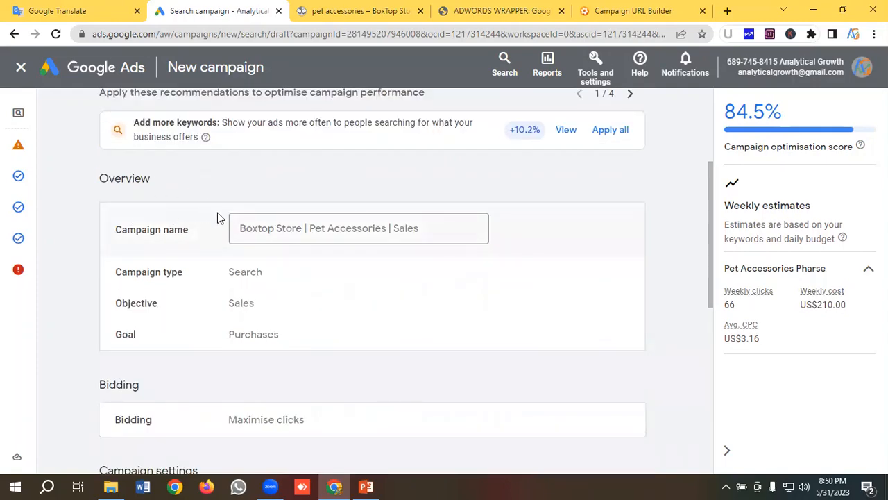
pyautogui.scroll(-1, 217, 219)
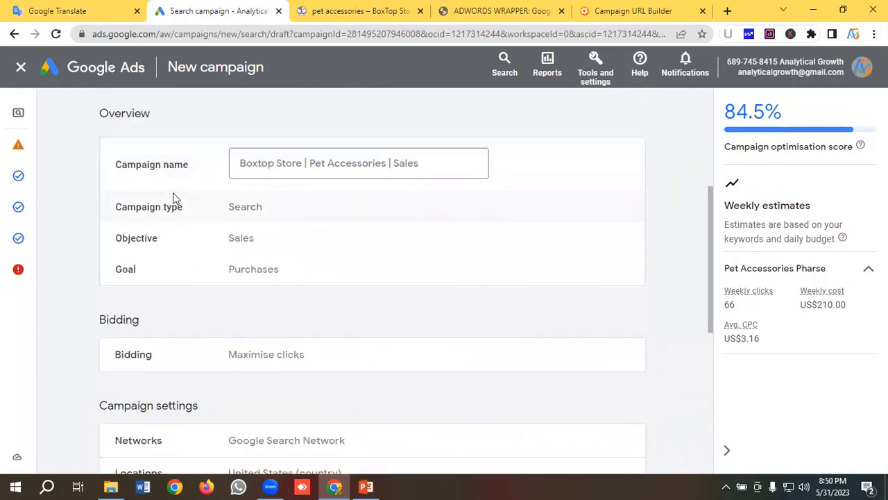
pyautogui.scroll(1, 90, 200)
pyautogui.scroll(-1, 127, 198)
pyautogui.scroll(-3, 171, 251)
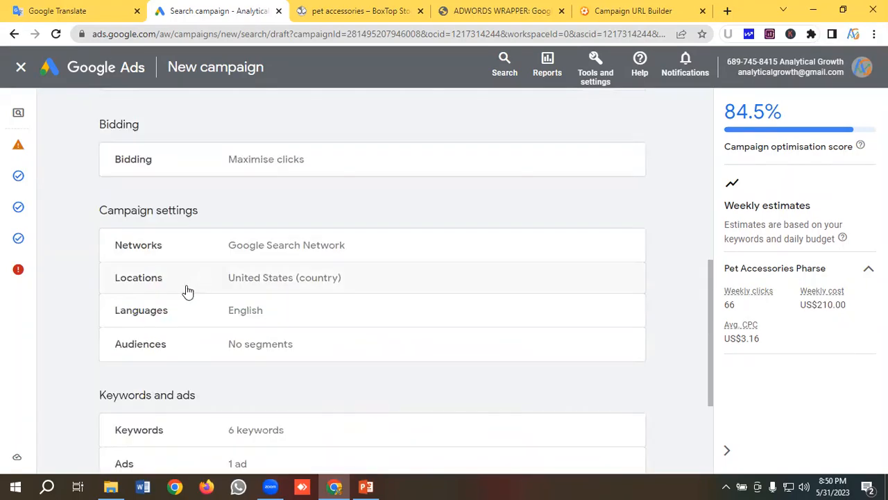
pyautogui.scroll(-1, 243, 281)
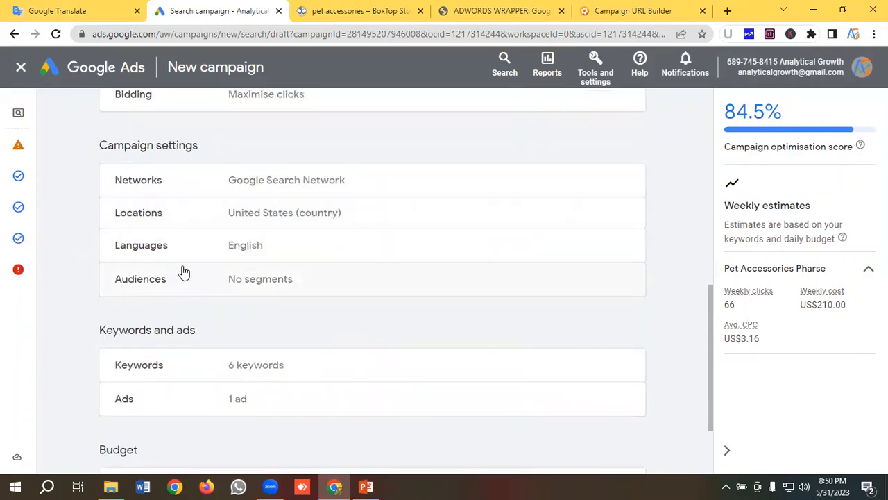
pyautogui.scroll(-1, 257, 288)
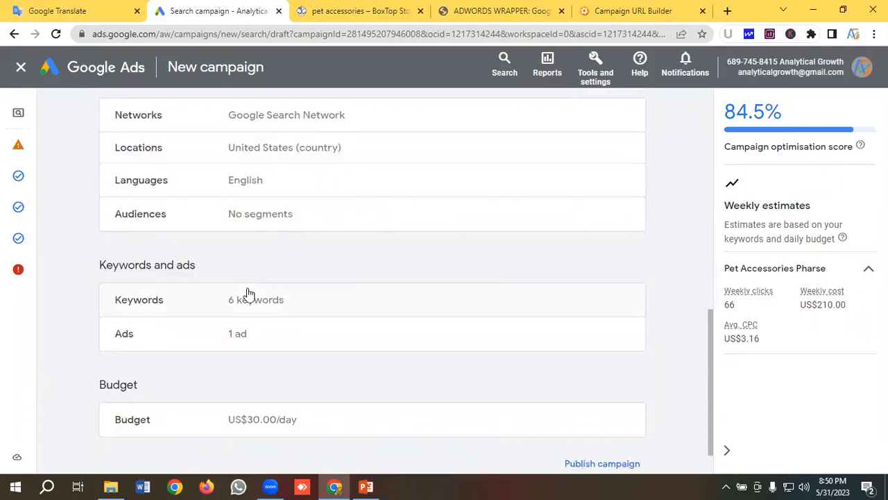
pyautogui.scroll(-1, 248, 293)
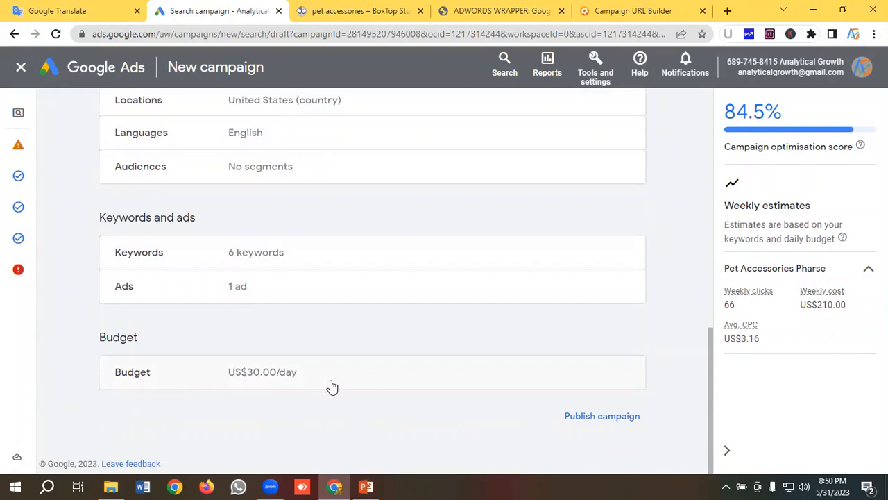
# - Publish the Boxtop Store | Pet Accessories | Sales campaign
pyautogui.scroll(1, 312, 364)
pyautogui.scroll(8, 311, 365)
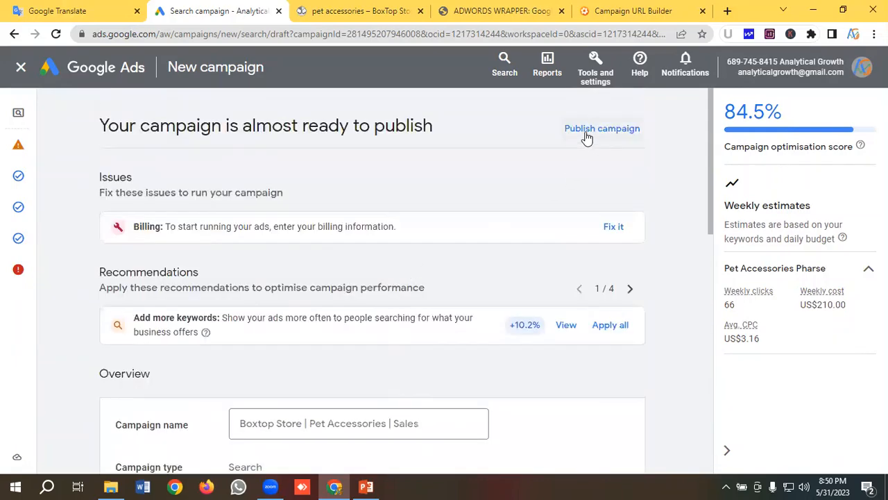
pyautogui.click(587, 131)
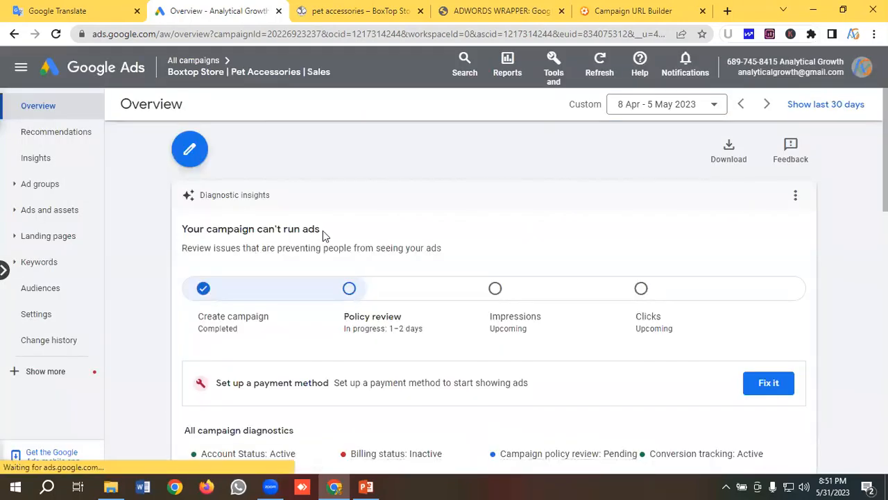
# - Examine the published campaign's diagnostic insights and hide the account's billing alert
pyautogui.scroll(-2, 392, 230)
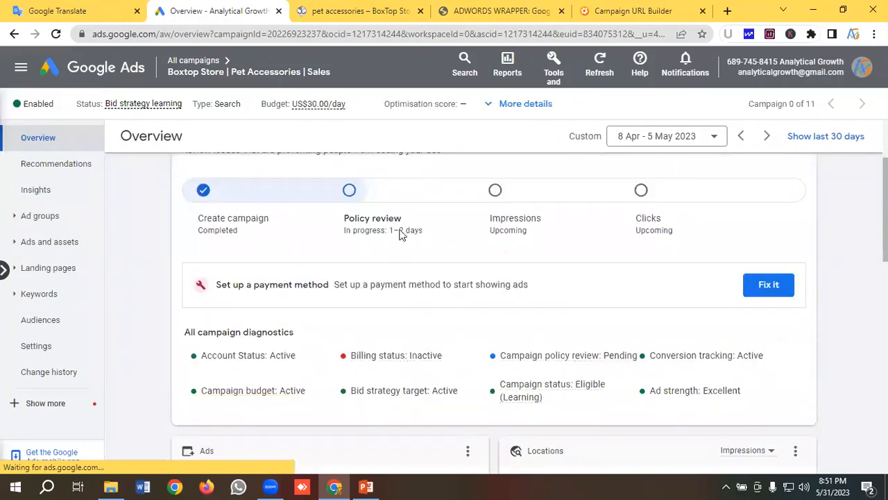
pyautogui.scroll(1, 382, 234)
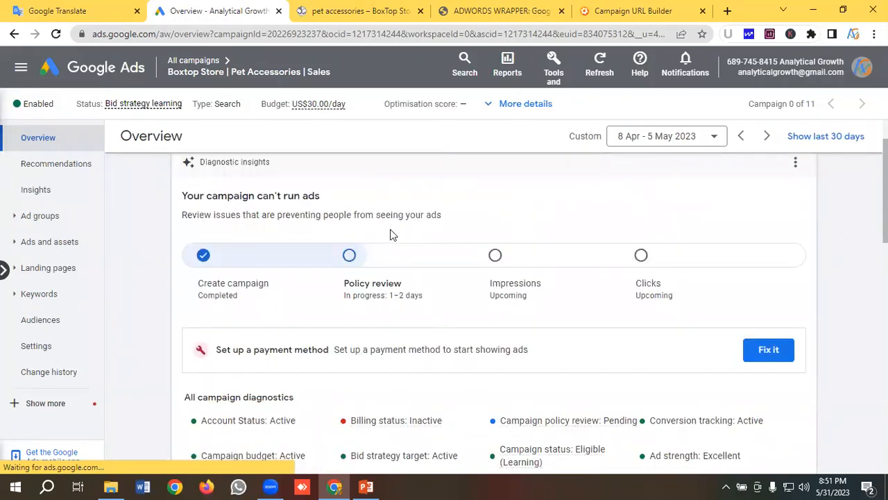
pyautogui.scroll(-1, 382, 233)
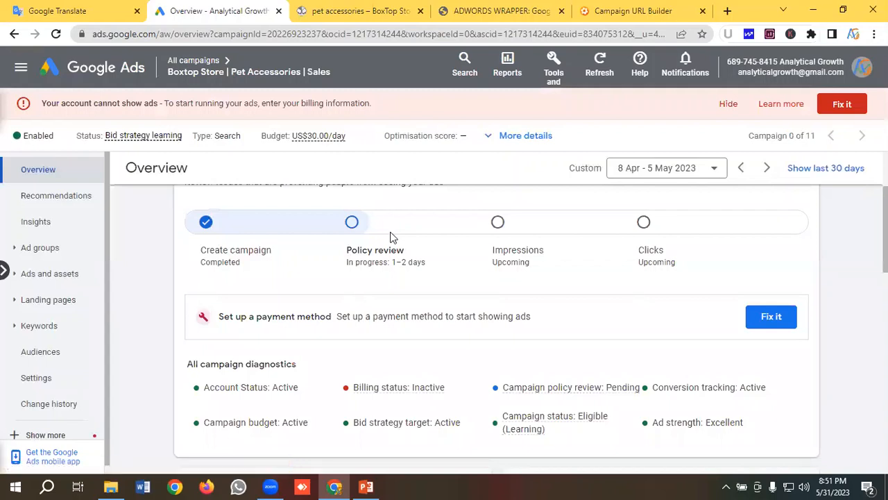
pyautogui.click(728, 105)
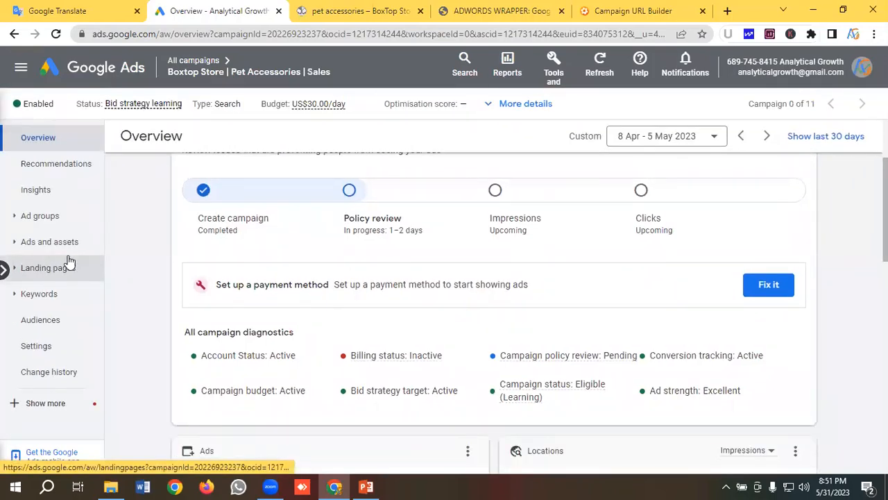
# - Open the campaign's list of ads and examine the responsive search ad's entry
pyautogui.click(61, 245)
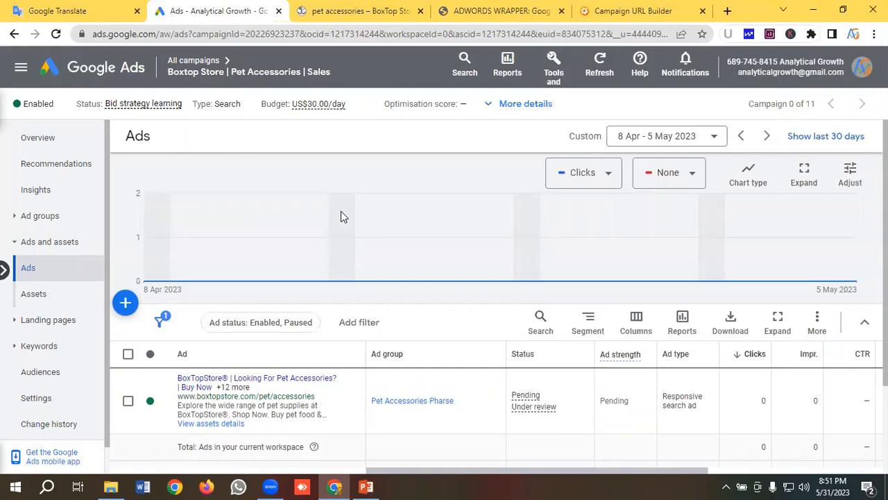
pyautogui.scroll(-1, 341, 211)
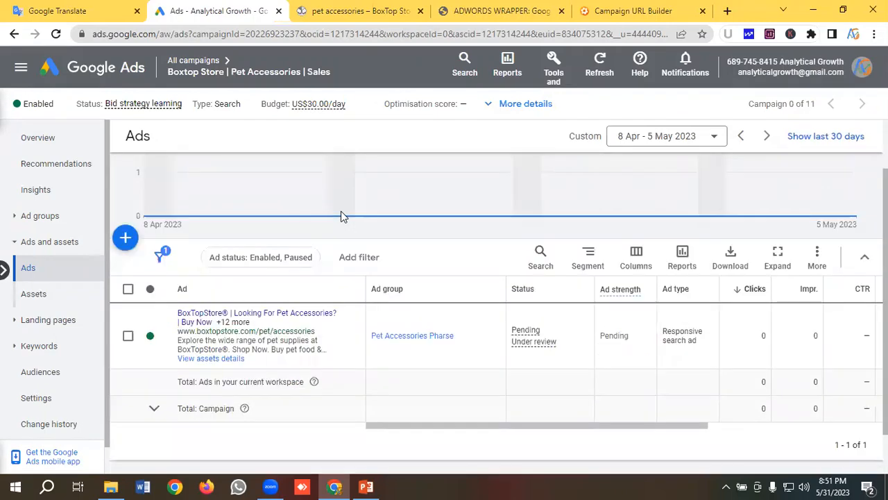
pyautogui.scroll(1, 340, 211)
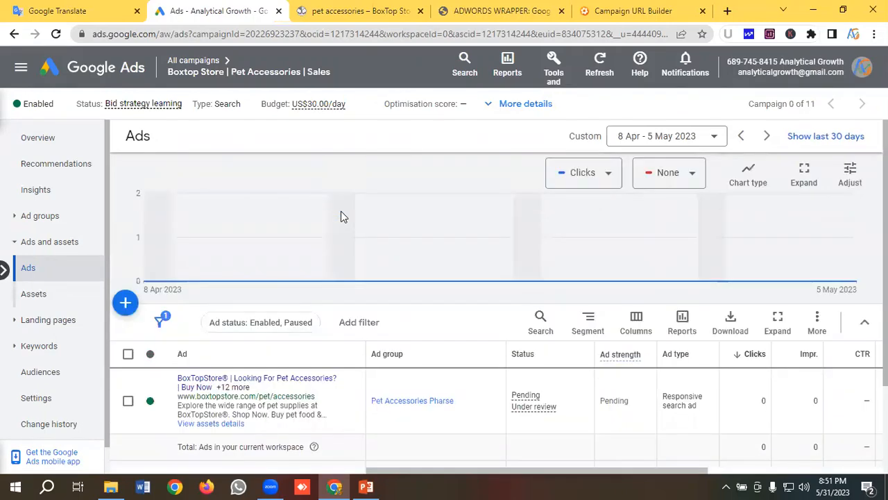
pyautogui.scroll(-1, 341, 217)
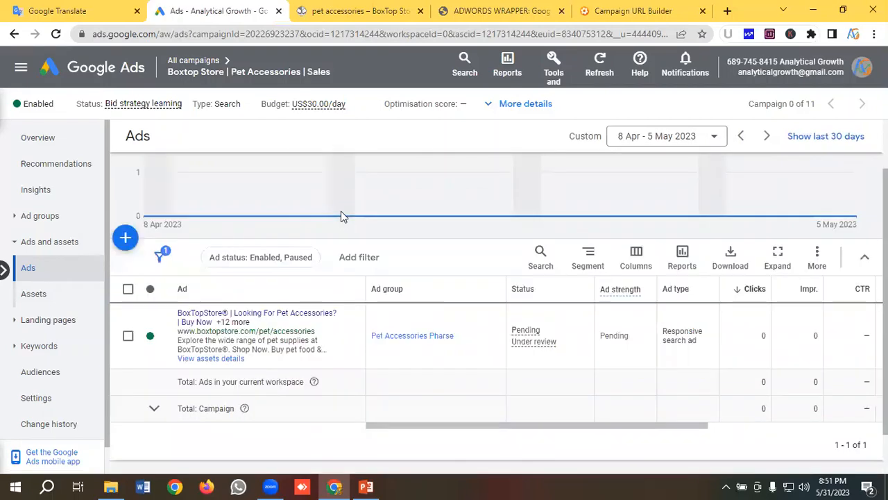
pyautogui.scroll(1, 341, 217)
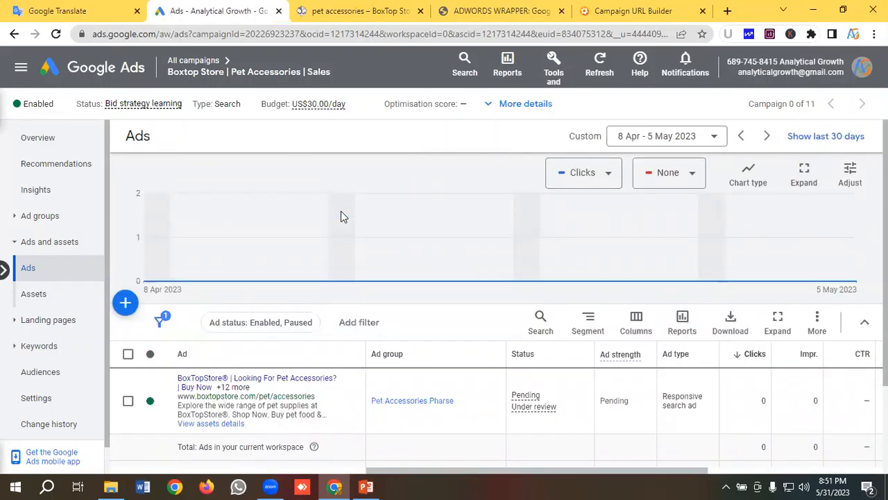
# - Copy the responsive search ad of the Pet Accessories Pharse ad group
pyautogui.scroll(-1, 341, 215)
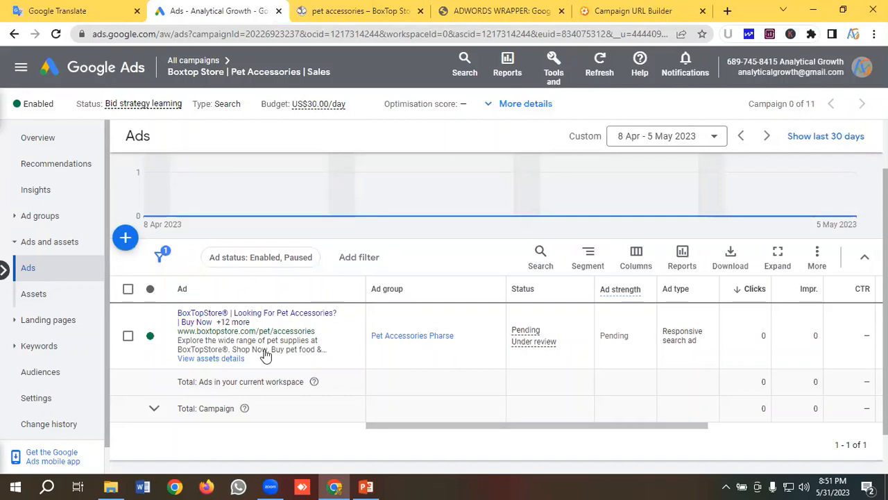
pyautogui.click(128, 339)
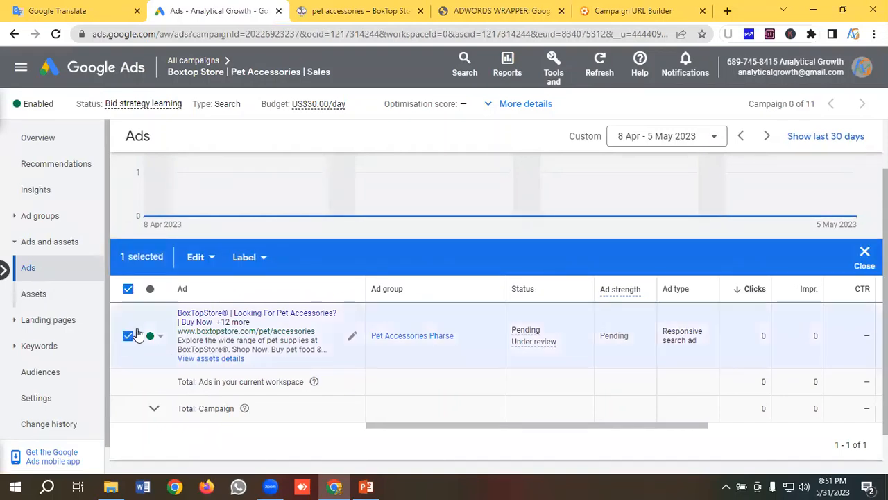
pyautogui.click(196, 258)
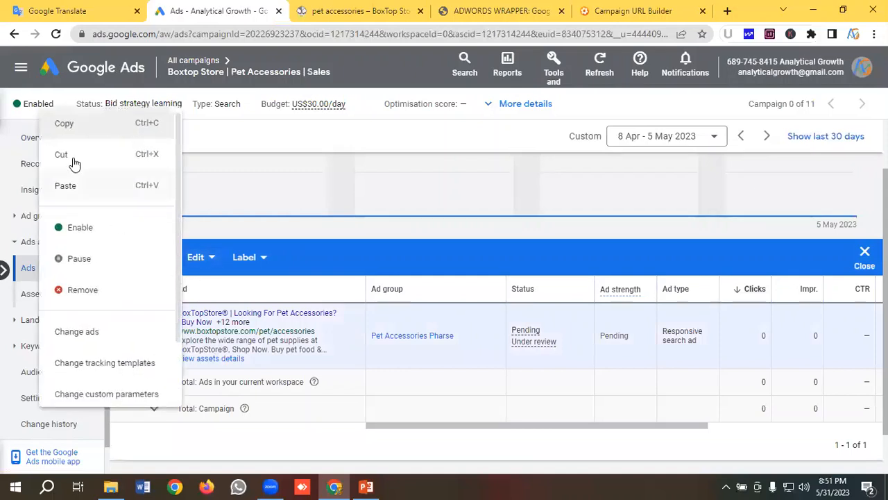
pyautogui.click(65, 126)
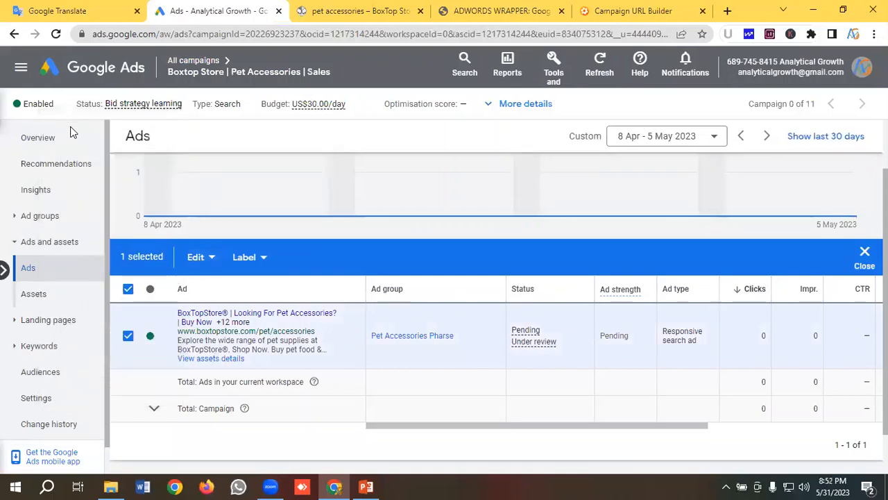
# - Paste the copied ad into the Pet Accessories Pharse ad group, pausing new ads after pasting and creating a duplicate if it already exists
pyautogui.click(196, 258)
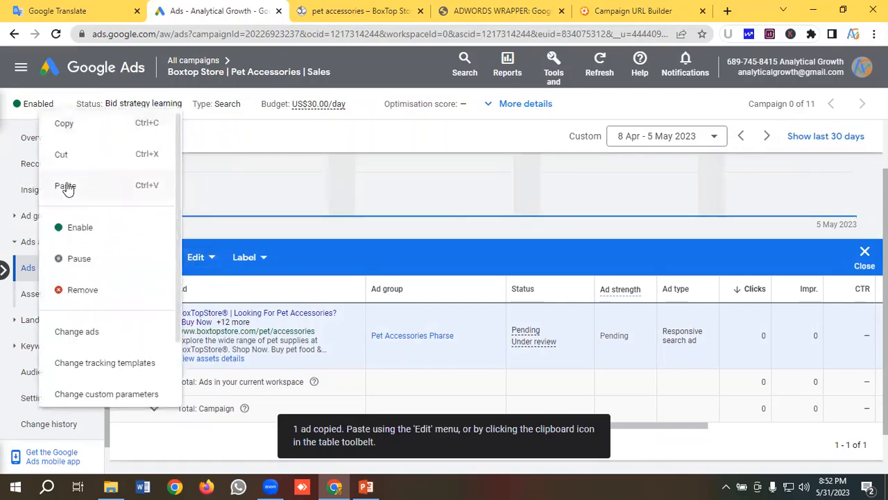
pyautogui.click(67, 187)
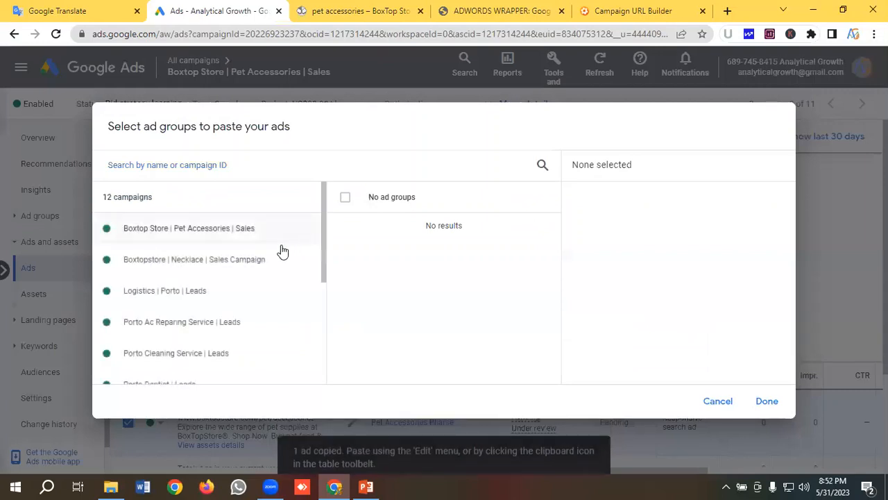
pyautogui.click(160, 235)
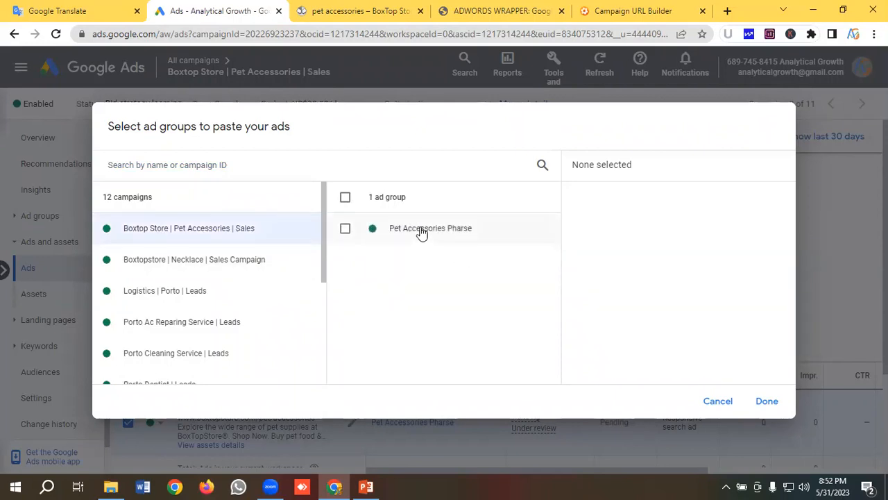
pyautogui.click(421, 231)
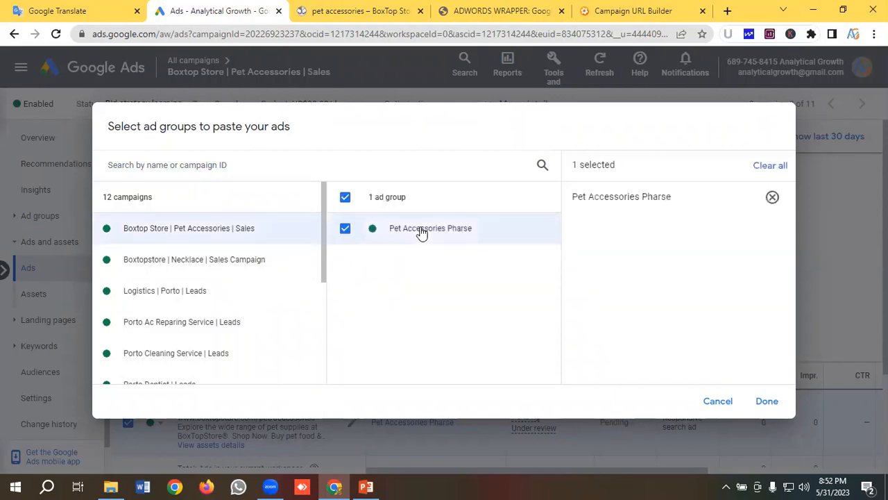
pyautogui.click(765, 403)
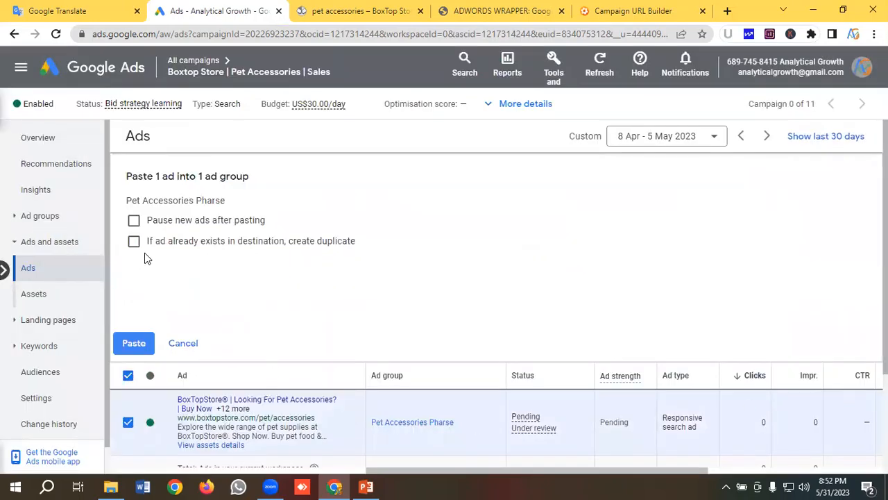
pyautogui.click(134, 221)
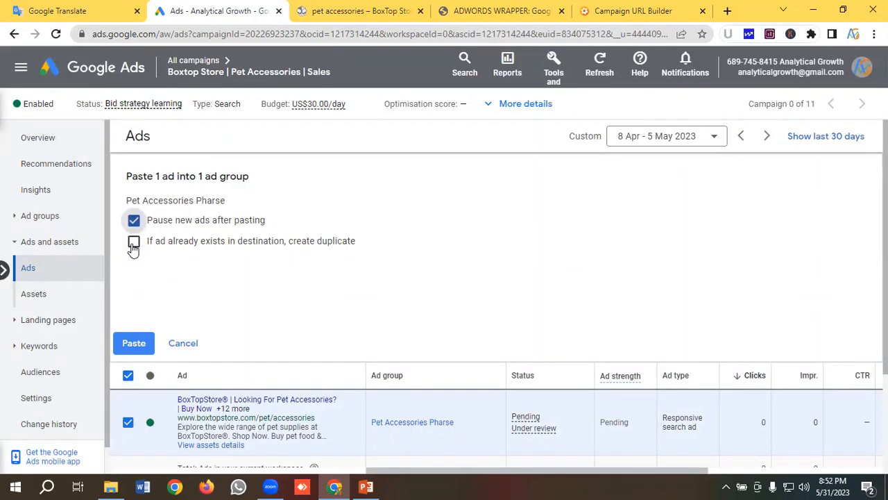
pyautogui.click(134, 241)
pyautogui.click(132, 345)
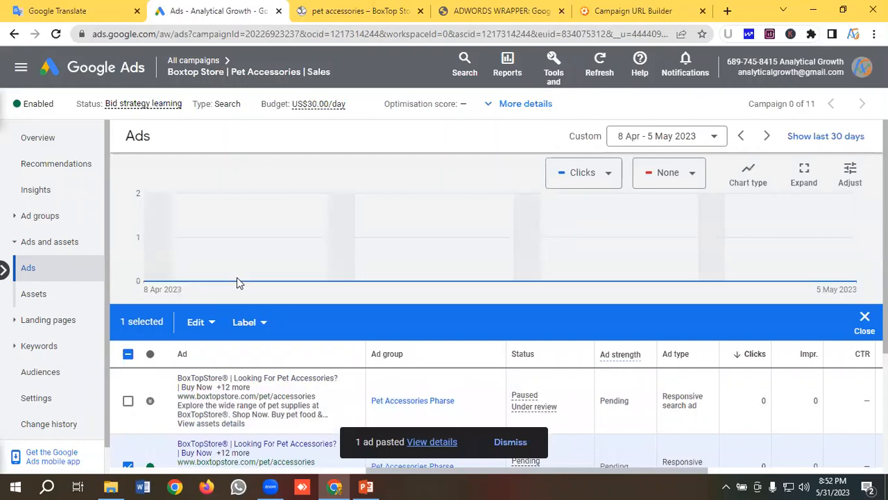
# - Clear the original ad's selection and enable the paused duplicate in the ads list
pyautogui.scroll(-2, 236, 281)
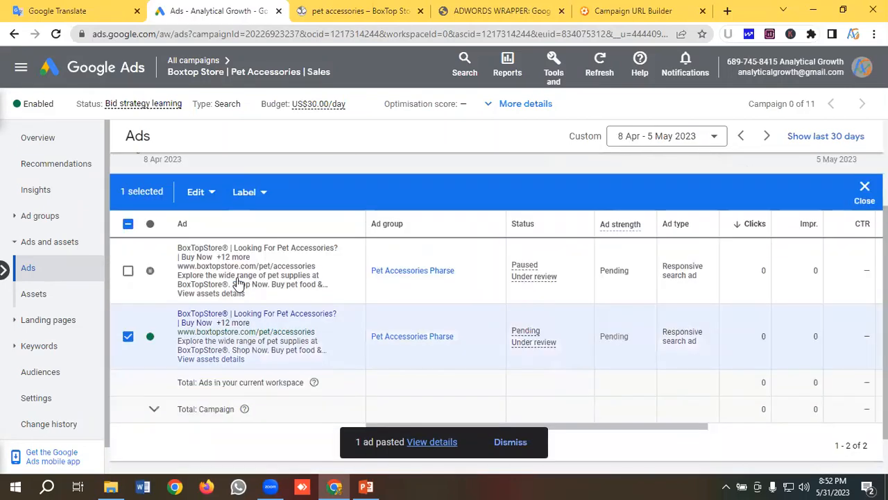
pyautogui.click(128, 337)
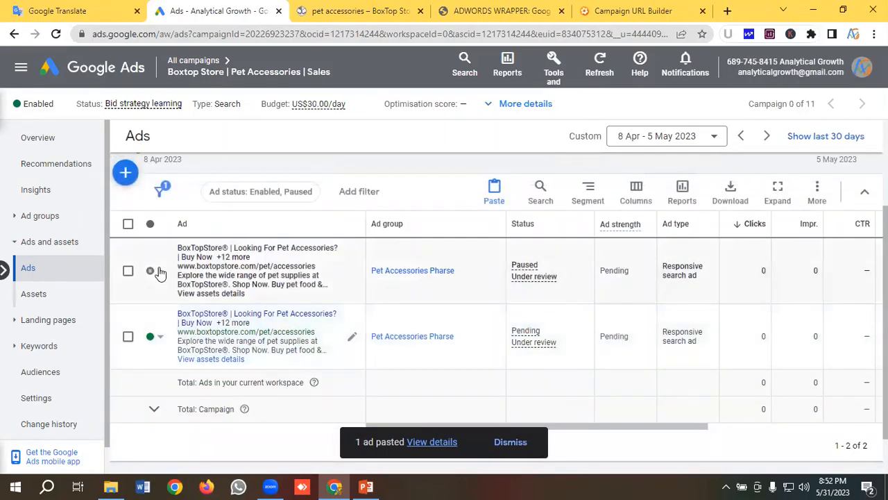
pyautogui.click(154, 271)
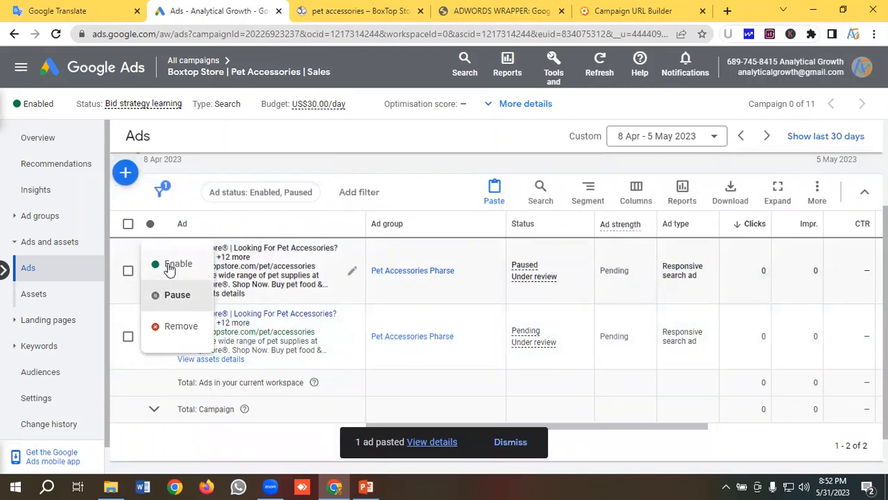
pyautogui.click(171, 264)
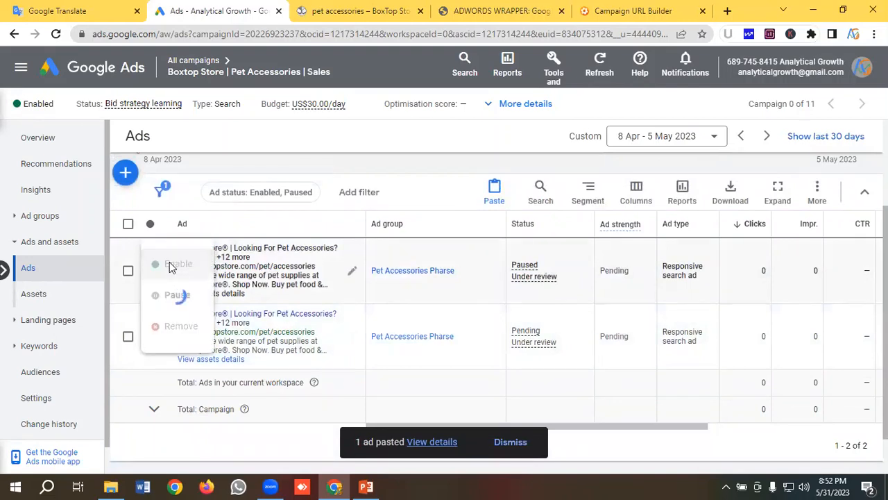
# - Open the duplicate ad for editing and pin the headline "BoxTopStore®" to position 1
pyautogui.click(353, 273)
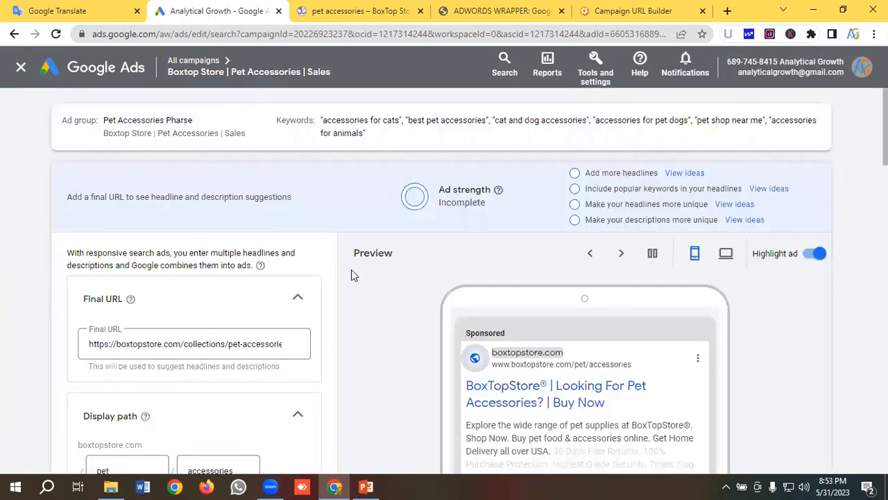
pyautogui.scroll(-2, 181, 299)
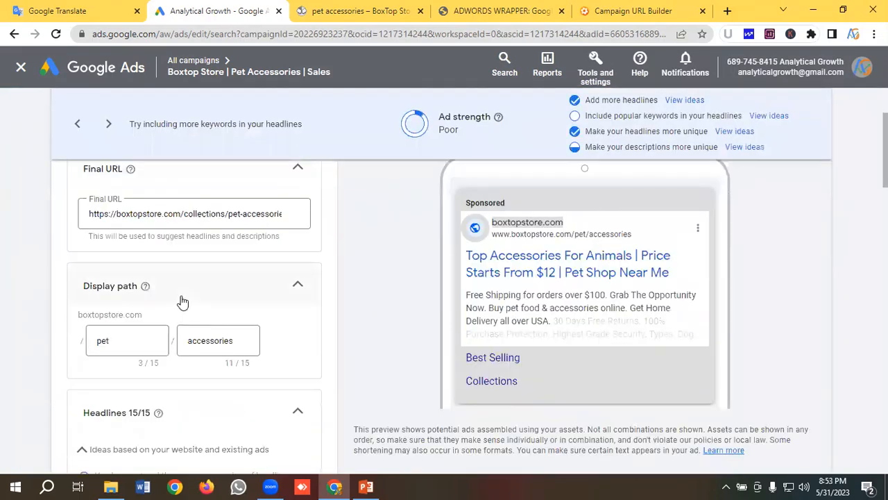
pyautogui.scroll(-3, 181, 302)
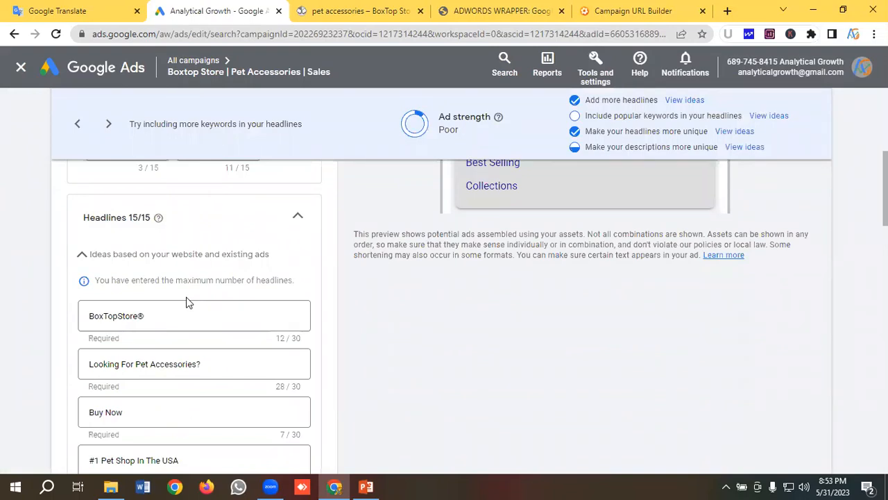
pyautogui.scroll(-1, 217, 354)
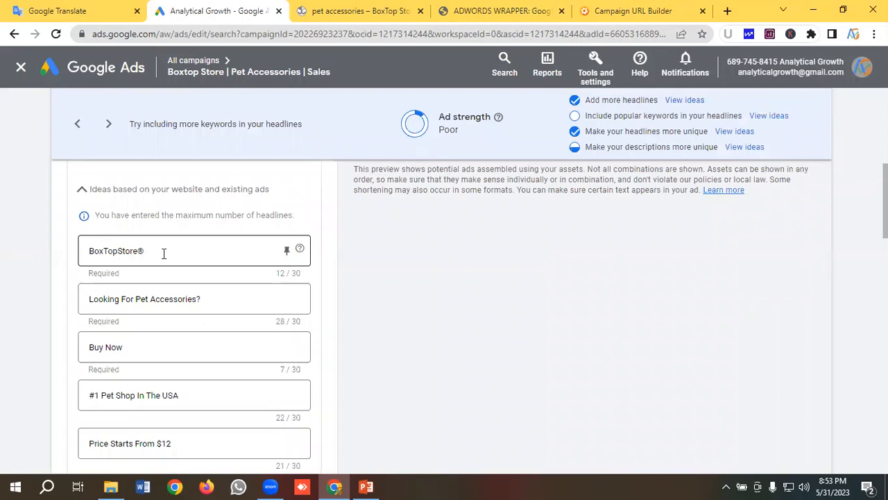
pyautogui.click(287, 251)
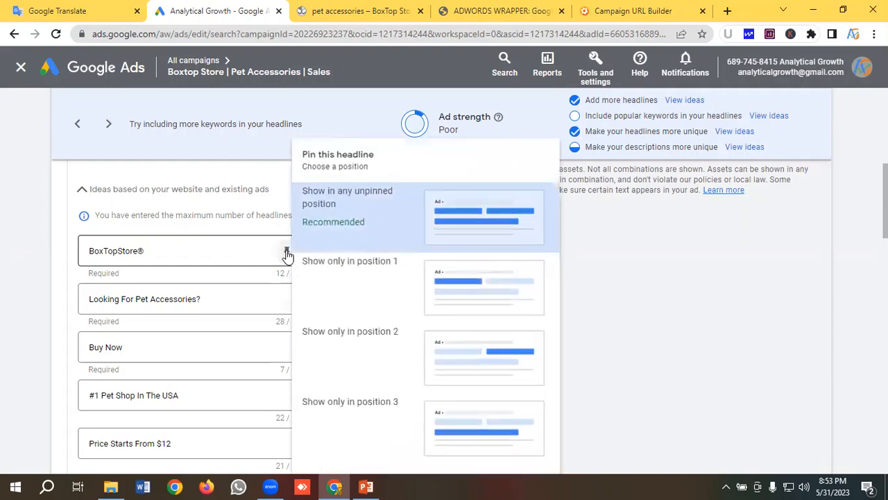
pyautogui.click(459, 285)
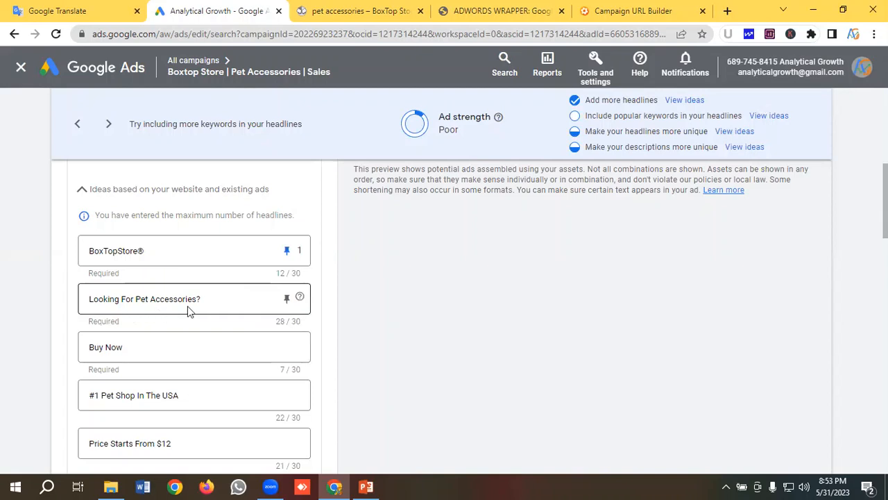
# - Pin the headline "Looking For Pet Accessories?" to position 2 and "Buy Now" to position 3
pyautogui.click(286, 298)
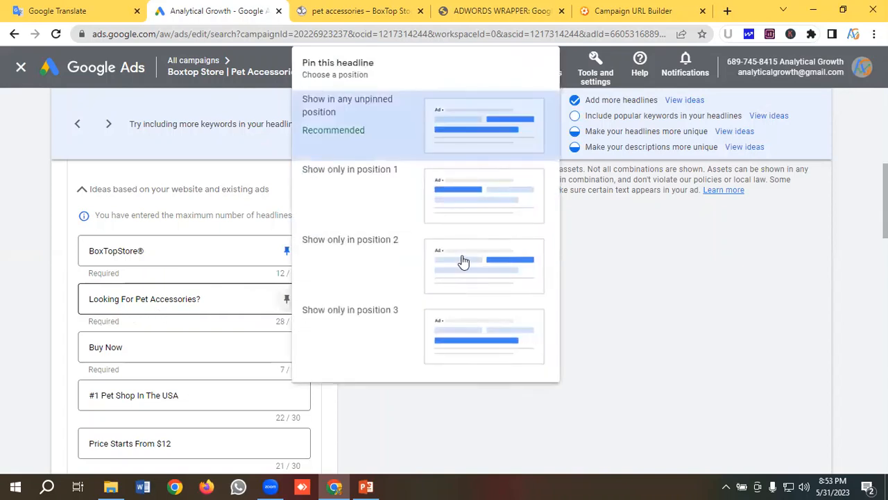
pyautogui.click(408, 268)
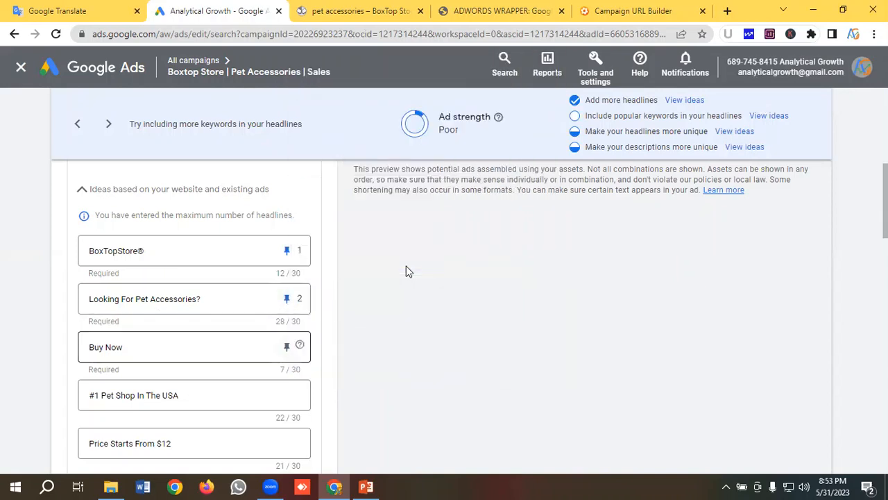
pyautogui.click(287, 347)
pyautogui.click(396, 335)
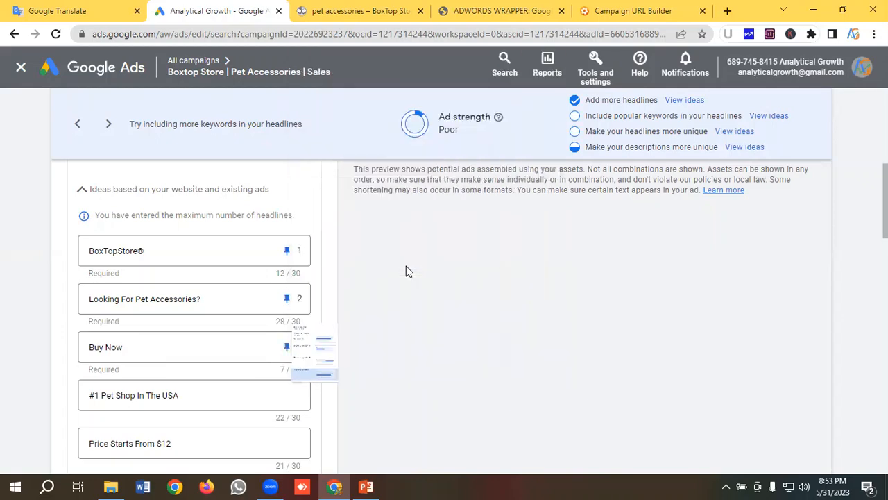
# - Pin the headline "#1 Pet Shop In The USA" to position 2 and "Price Starts From $12" to position 3
pyautogui.scroll(-1, 199, 295)
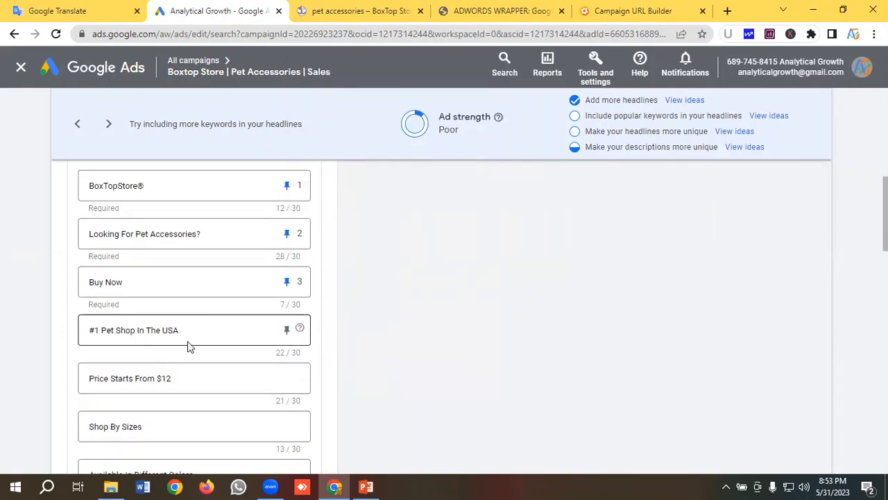
pyautogui.click(287, 329)
pyautogui.click(476, 276)
pyautogui.scroll(-1, 244, 281)
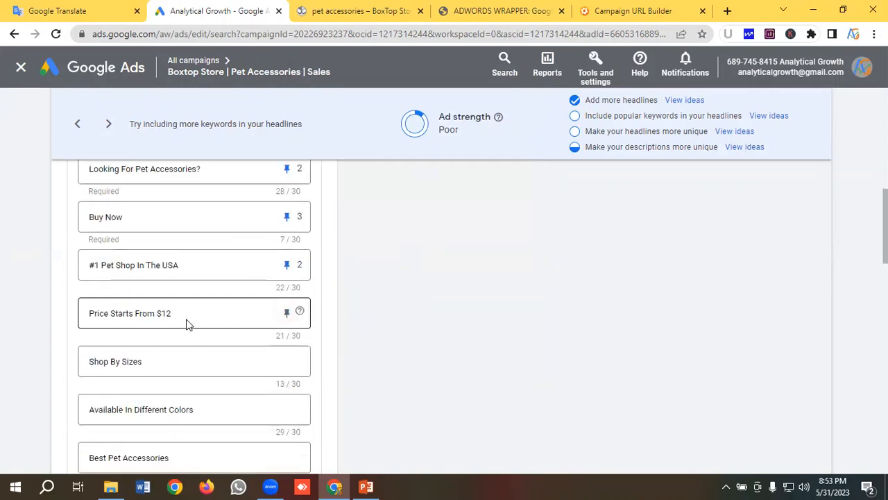
pyautogui.click(286, 313)
pyautogui.click(437, 302)
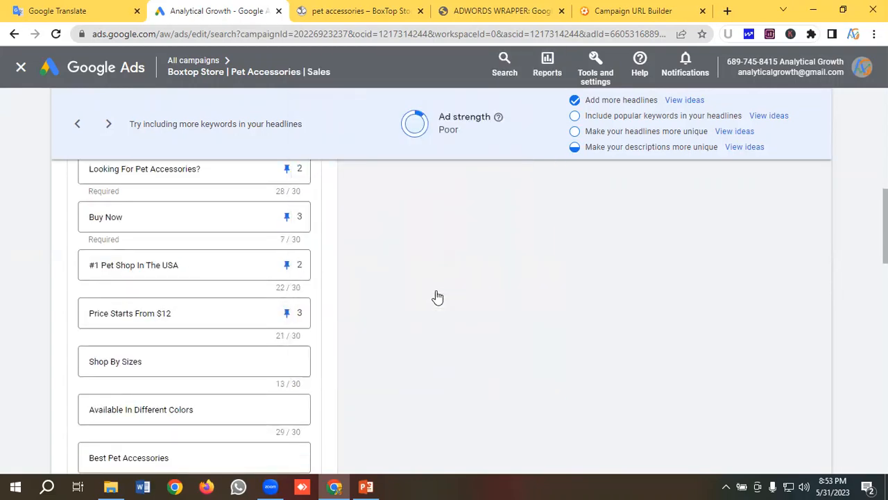
# - Pin the headlines "Shop By Sizes" and "Available In Different Colors" to position 3
pyautogui.scroll(-1, 185, 296)
pyautogui.click(286, 295)
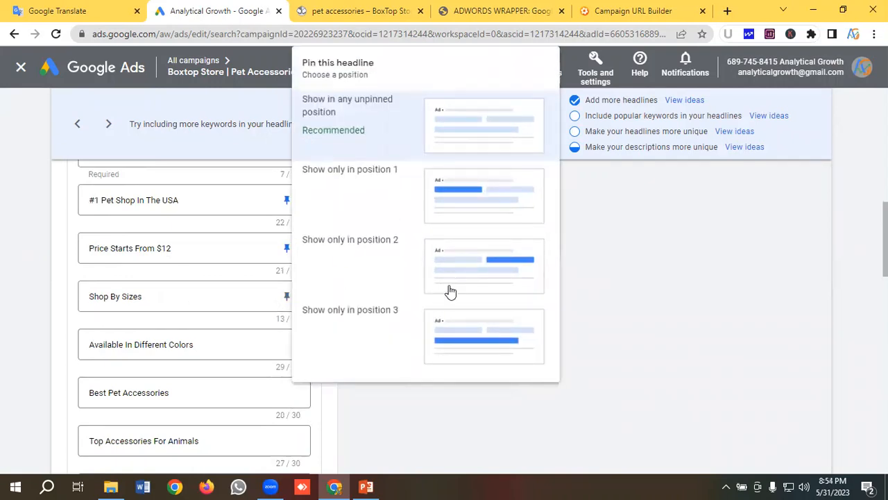
pyautogui.click(450, 297)
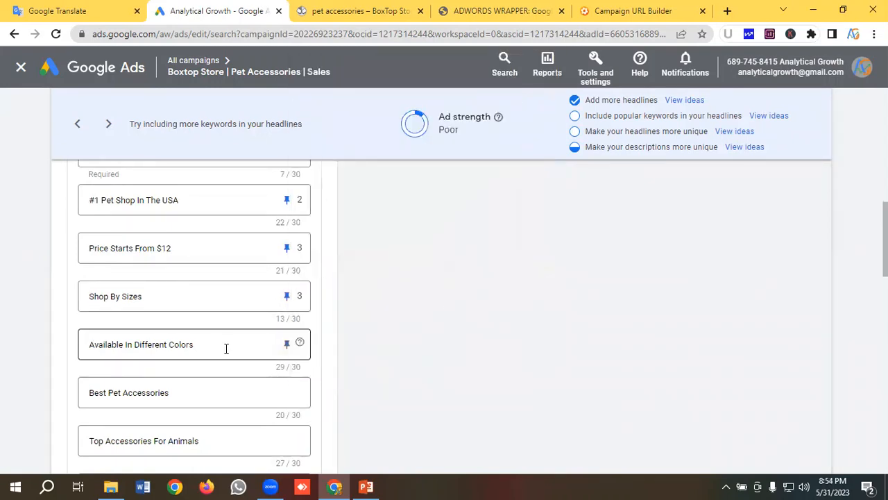
pyautogui.click(287, 344)
pyautogui.click(456, 297)
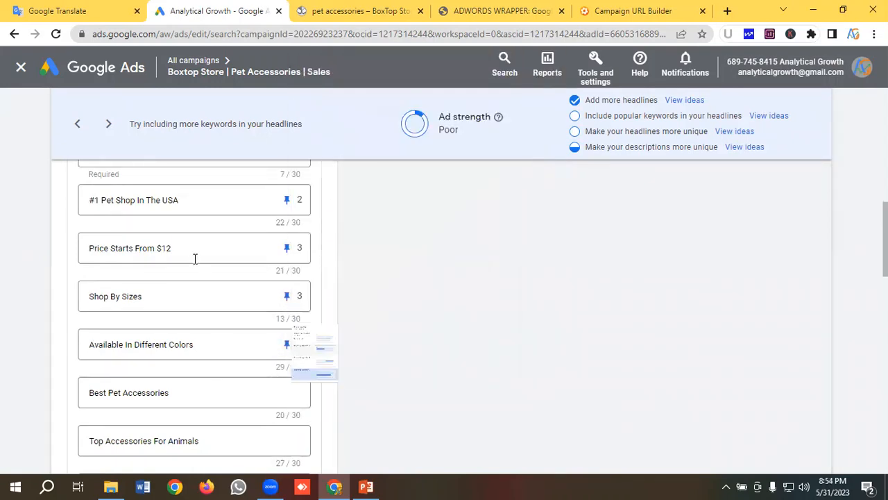
# - Pin the headlines "Best Pet Accessories" and "Top Accessories For Animals" to position 2
pyautogui.scroll(-1, 195, 259)
pyautogui.click(287, 327)
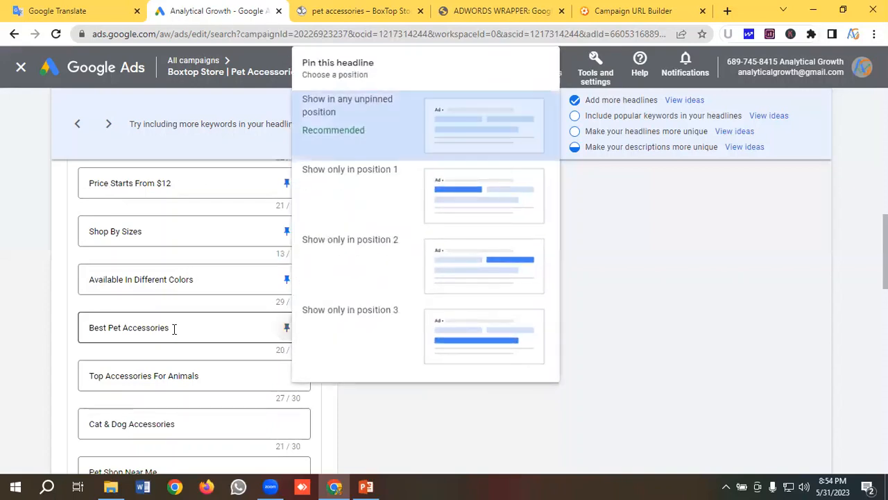
pyautogui.click(456, 253)
pyautogui.scroll(-1, 187, 277)
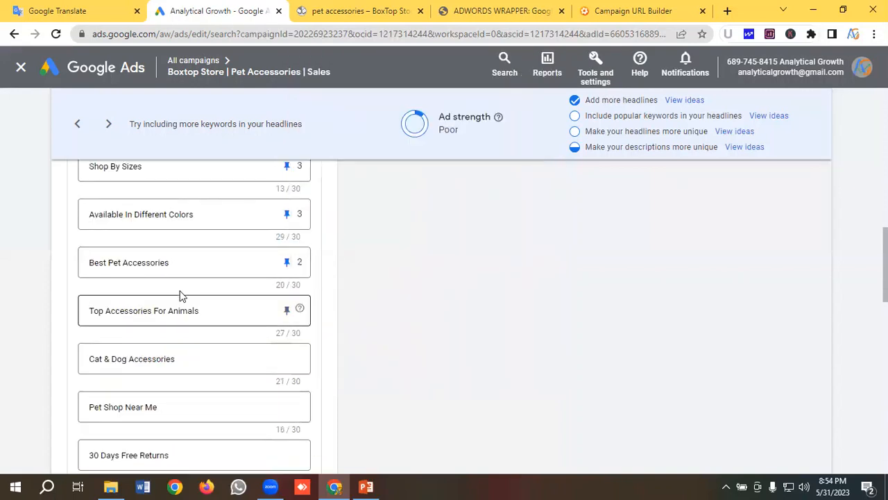
pyautogui.click(287, 310)
pyautogui.click(448, 262)
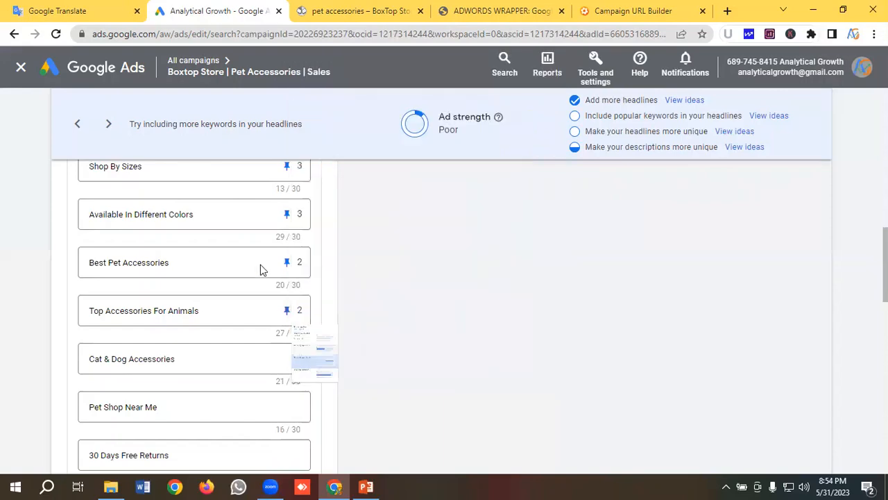
# - Pin the headlines "Cat & Dog Accessories" and "Pet Shop Near Me" to position 2
pyautogui.scroll(-1, 260, 270)
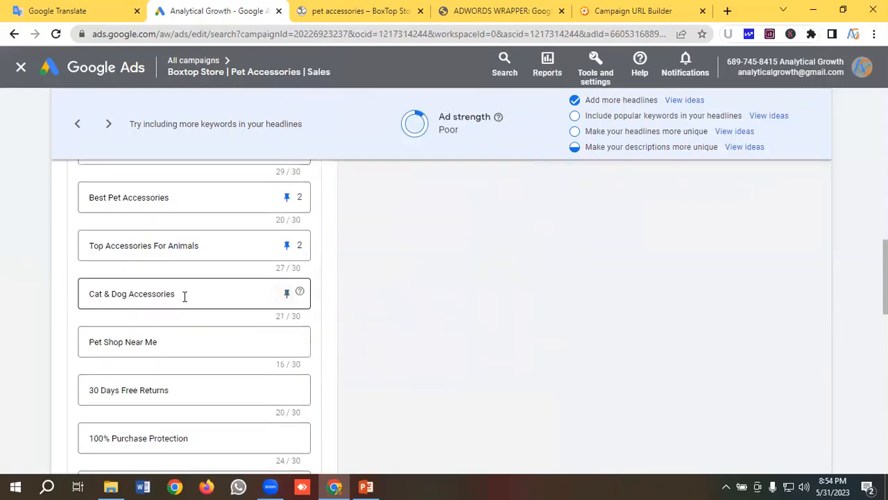
pyautogui.click(287, 292)
pyautogui.click(451, 257)
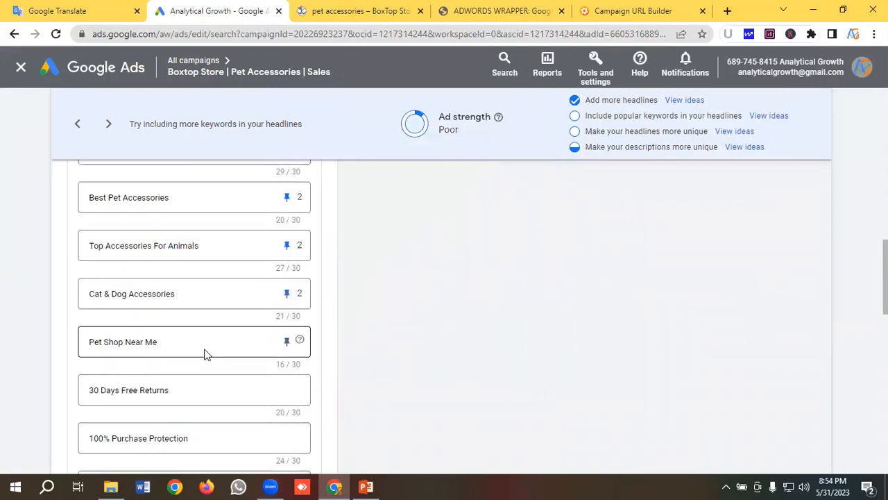
pyautogui.click(287, 342)
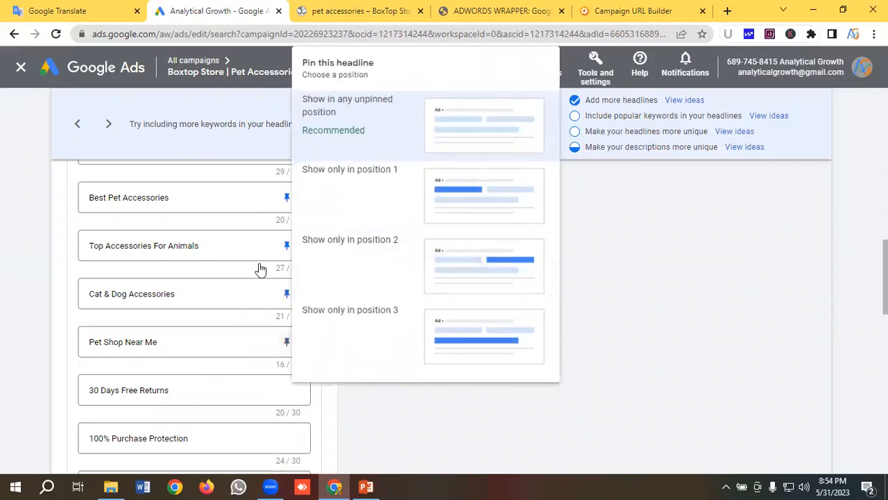
pyautogui.click(240, 259)
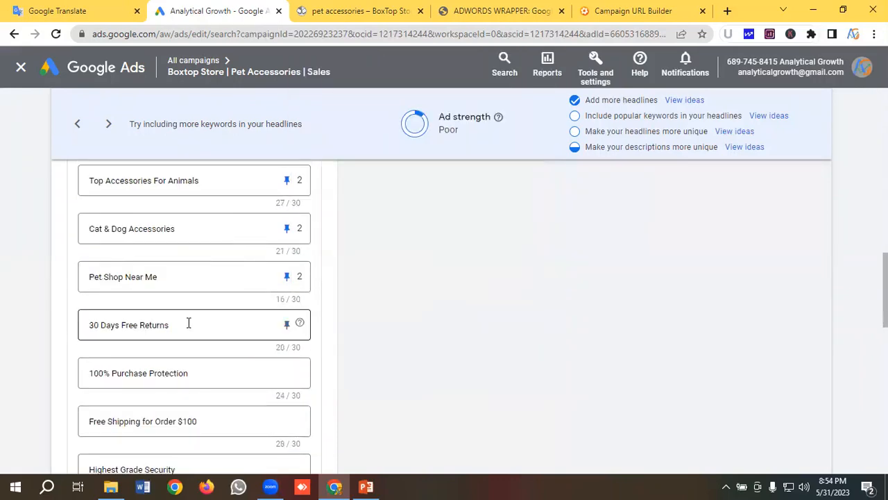
# - Pin the headline "30 Days Free Returns" to position 3
pyautogui.click(287, 324)
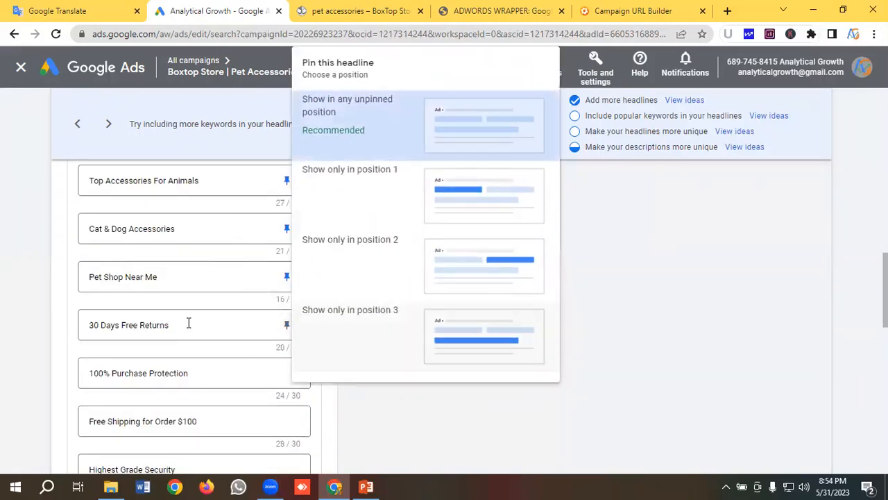
pyautogui.click(356, 326)
pyautogui.scroll(-1, 104, 275)
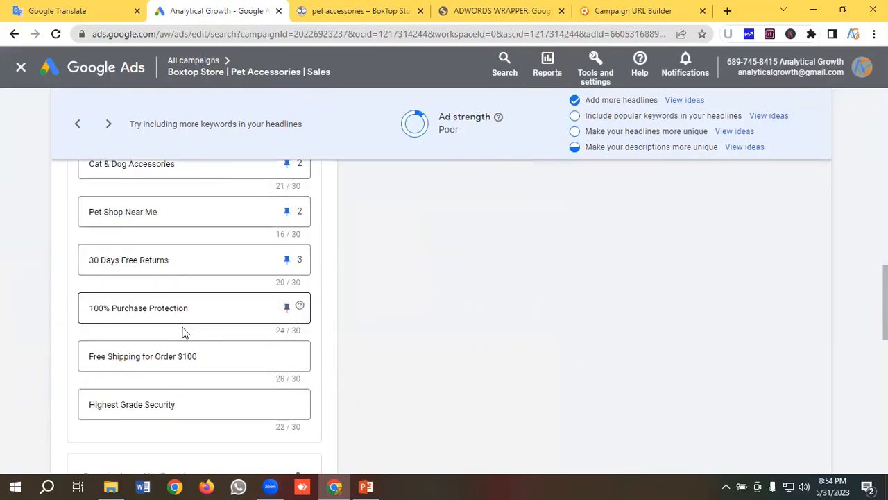
# - Pin the headlines "100% Purchase Protection", "Free Shipping for Order $100" and "Highest Grade Security" to position 3
pyautogui.click(287, 308)
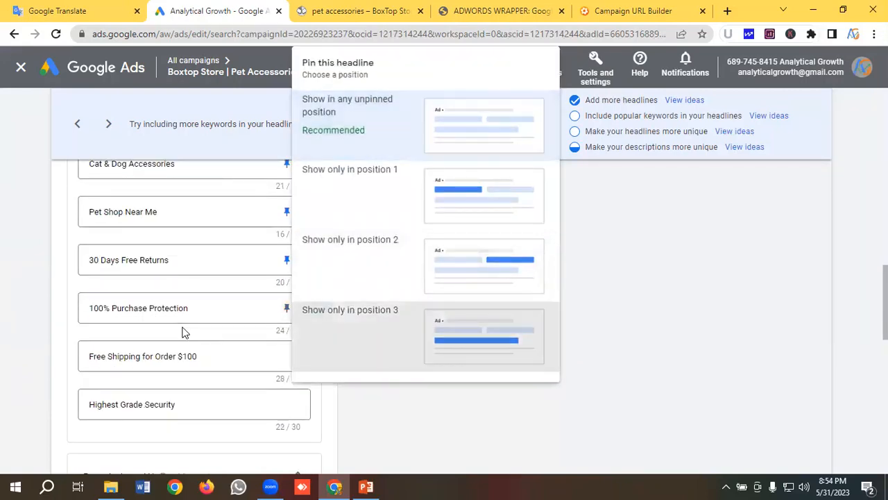
pyautogui.click(357, 310)
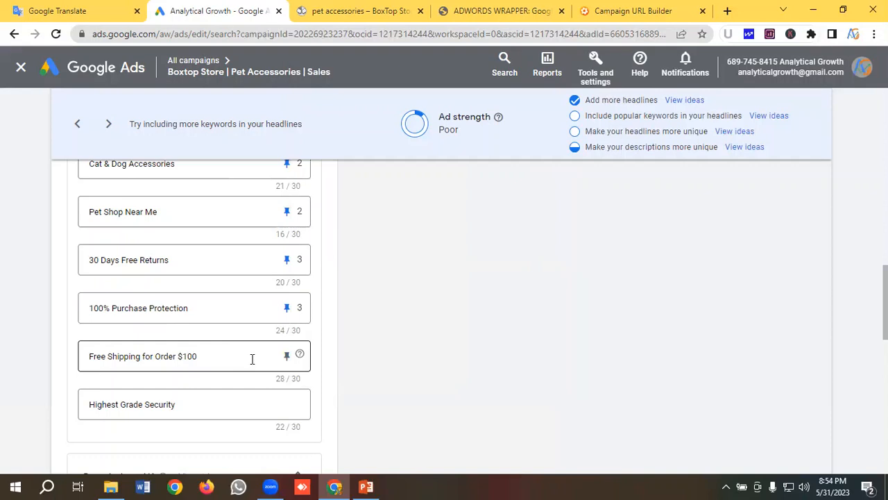
pyautogui.click(286, 359)
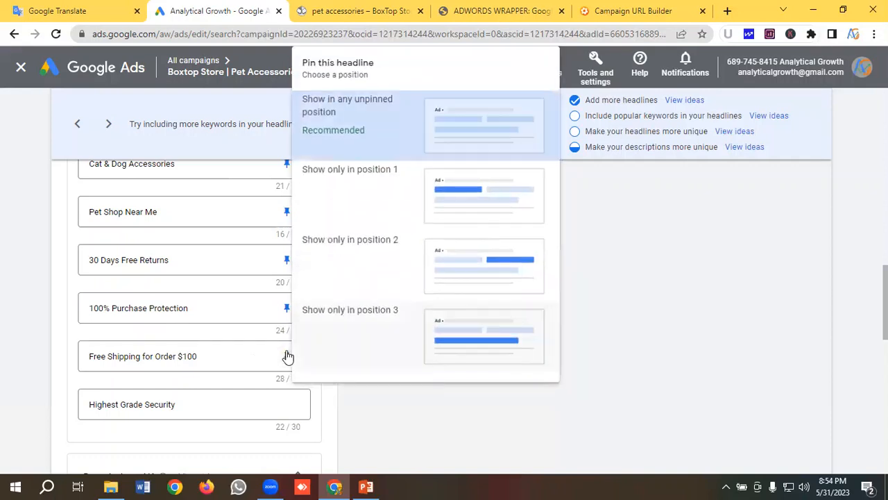
pyautogui.click(288, 356)
pyautogui.scroll(-1, 288, 356)
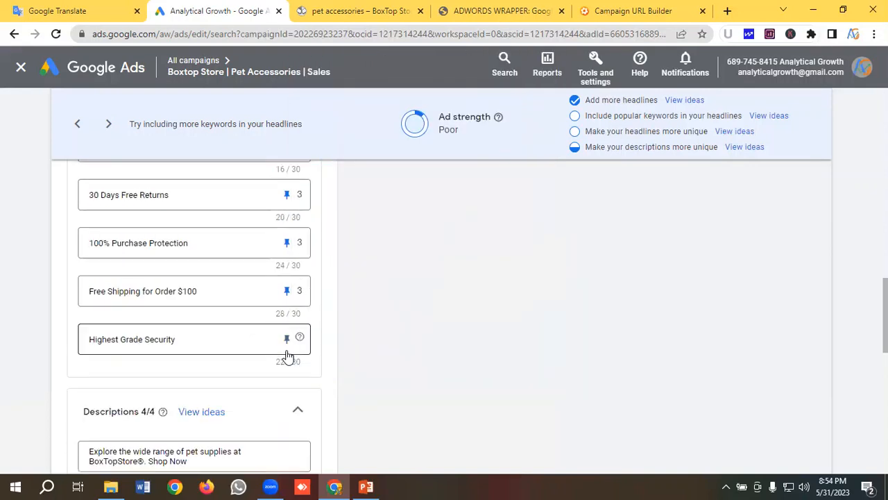
pyautogui.click(286, 339)
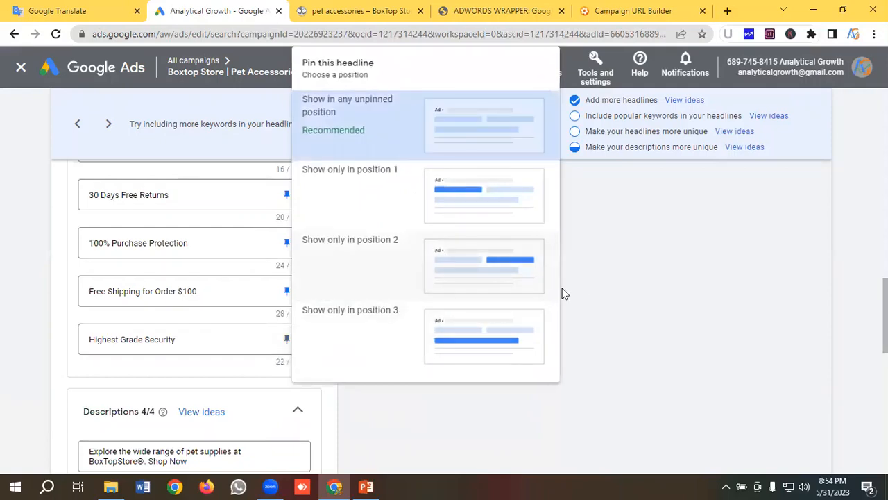
pyautogui.press('Down')
pyautogui.press('Return')
# - Pin the description starting "Explore the wide range" to position 1 and the one starting "Buy pet food & accessories" to position 2
pyautogui.scroll(-2, 226, 270)
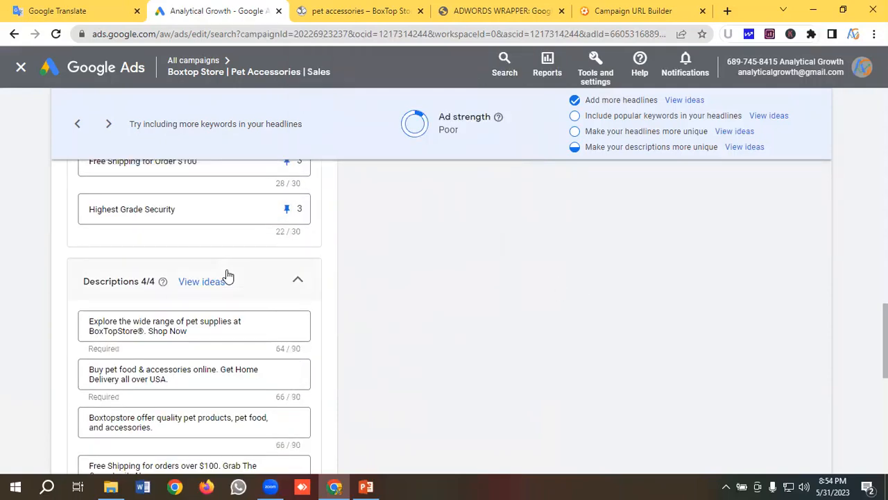
pyautogui.scroll(-1, 227, 276)
pyautogui.click(286, 262)
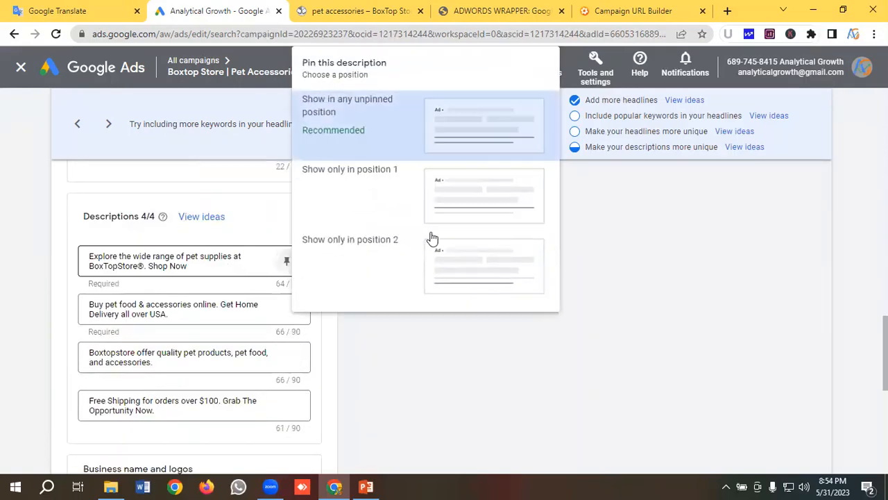
pyautogui.click(459, 203)
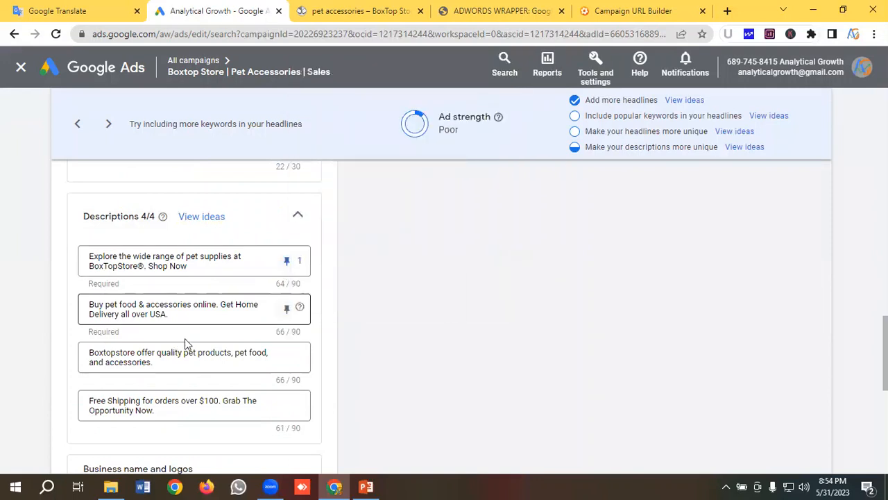
pyautogui.click(286, 308)
pyautogui.click(462, 273)
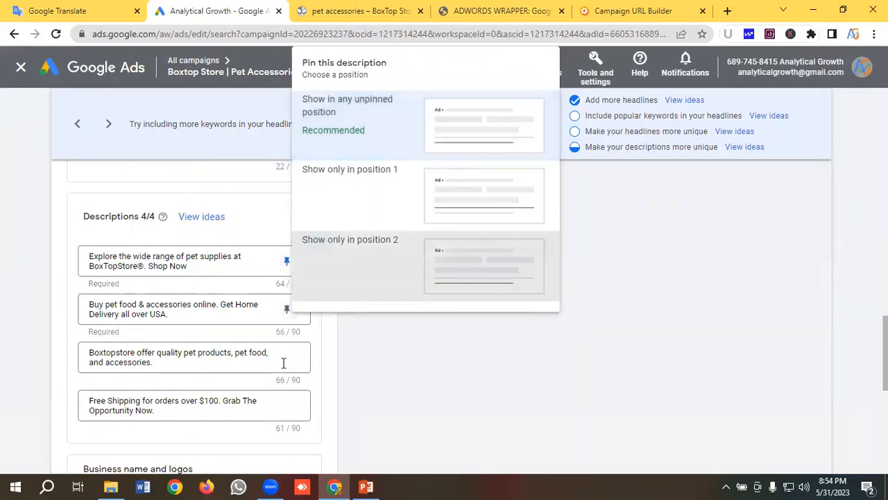
# - Pin the description starting "Boxtopstore offer quality" to position 1 and the one starting "Free Shipping for orders" to position 2
pyautogui.click(287, 357)
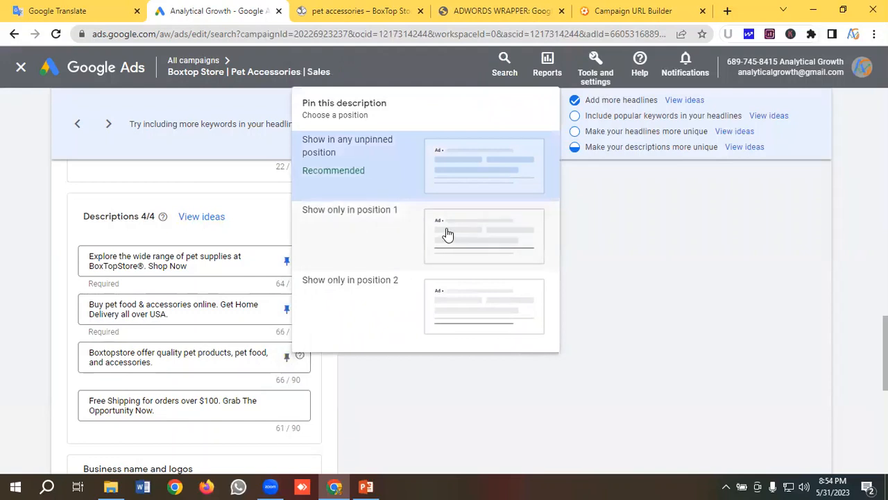
pyautogui.click(446, 234)
pyautogui.click(288, 406)
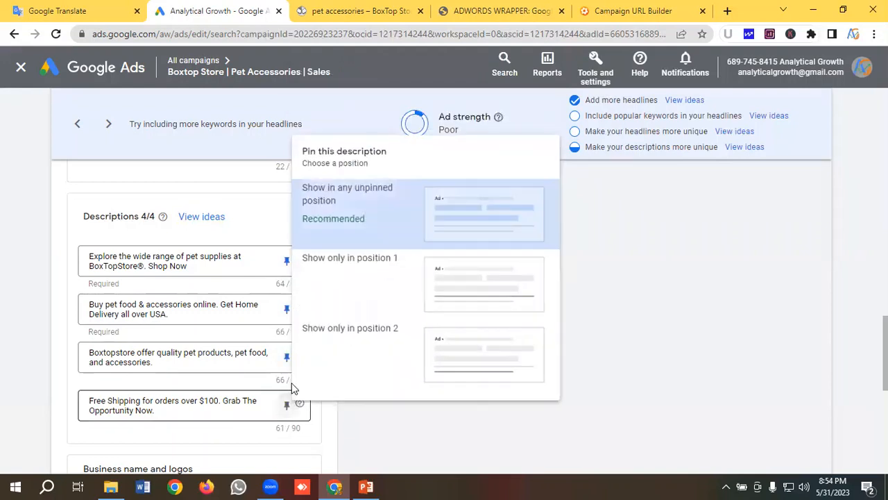
pyautogui.click(436, 368)
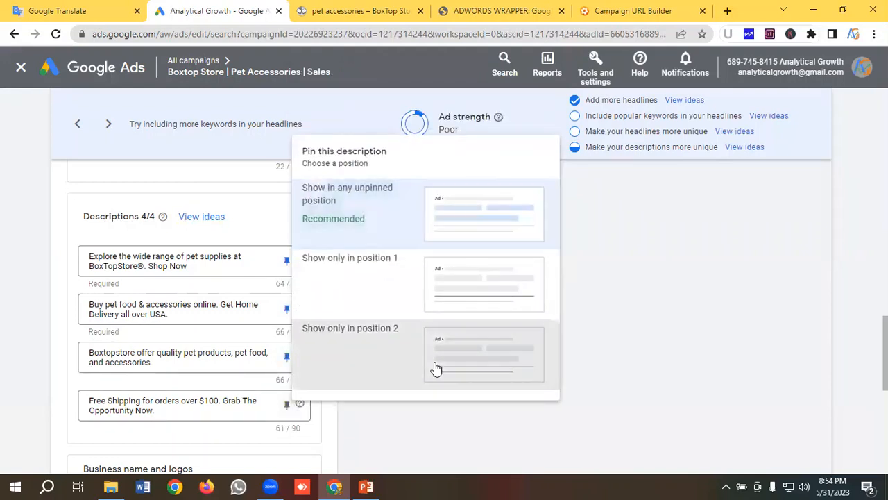
# - Review the ad preview and the pinned positions of all headlines and descriptions
pyautogui.scroll(8, 186, 334)
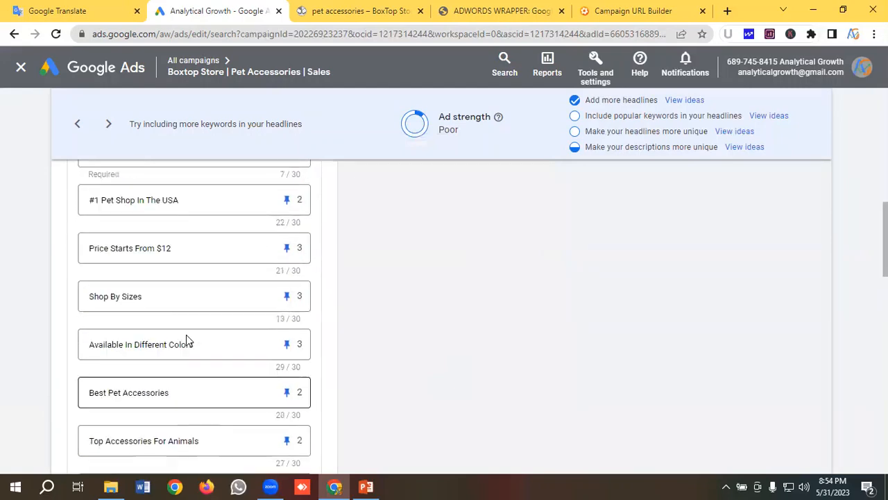
pyautogui.scroll(6, 186, 334)
pyautogui.scroll(-1, 186, 334)
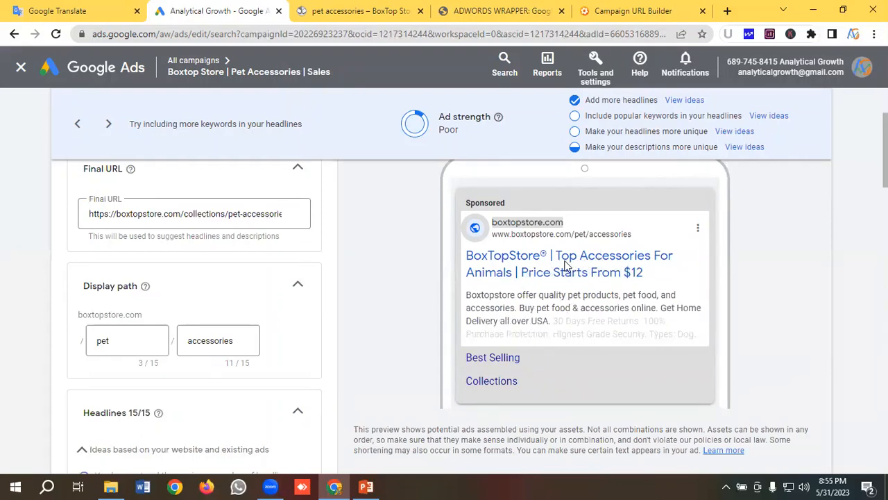
pyautogui.scroll(-15, 188, 333)
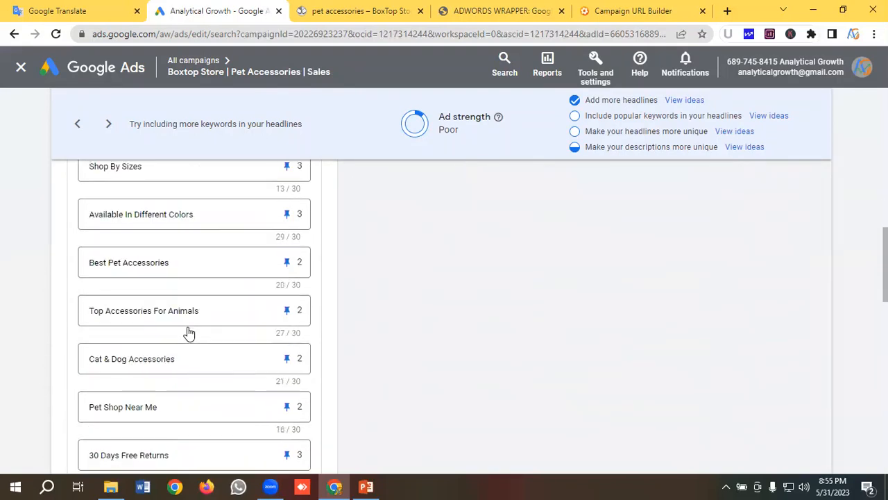
pyautogui.scroll(-5, 189, 333)
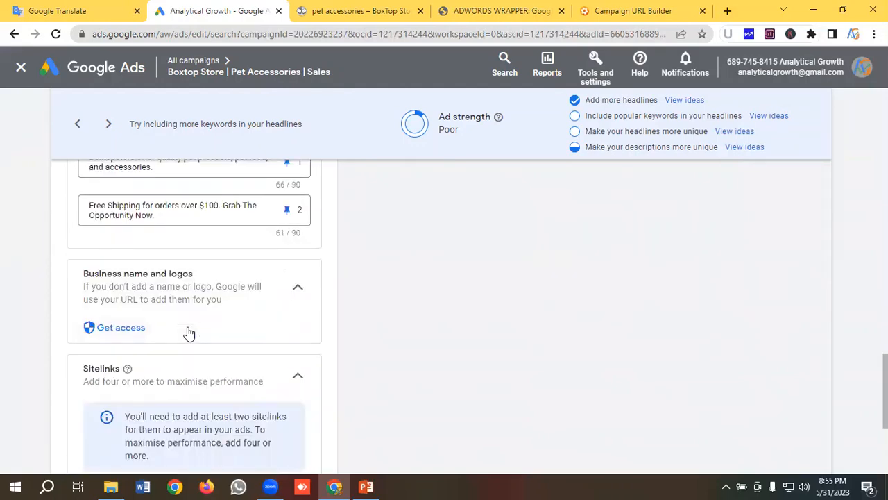
pyautogui.scroll(8, 188, 333)
pyautogui.scroll(-5, 188, 333)
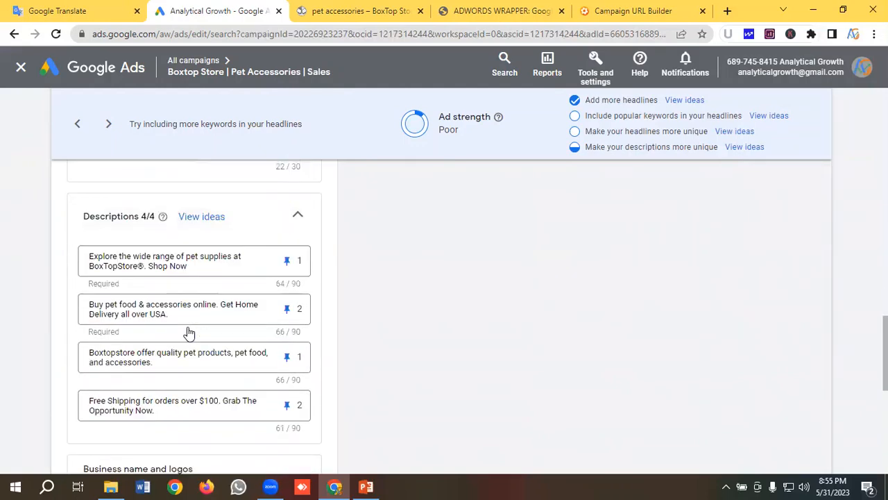
pyautogui.scroll(-4, 188, 333)
# - Save the duplicated ad with its pinned assets and check the campaign's list of ads
pyautogui.scroll(-1, 186, 323)
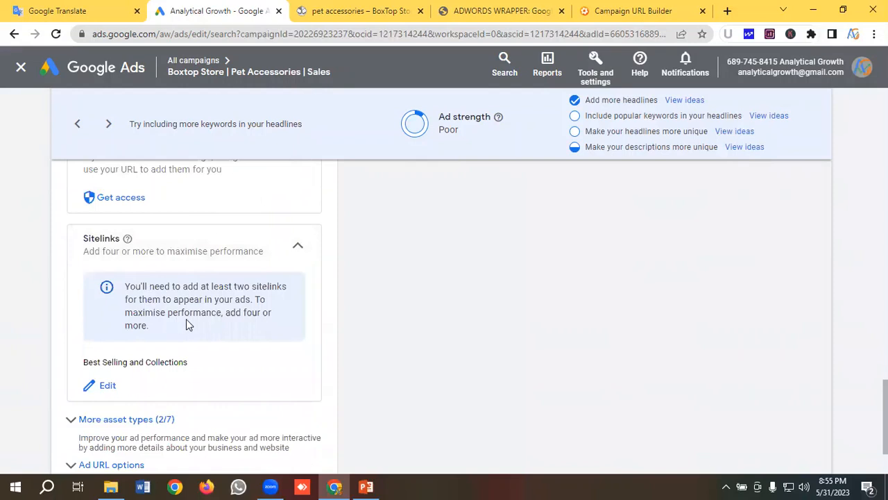
pyautogui.scroll(-2, 186, 323)
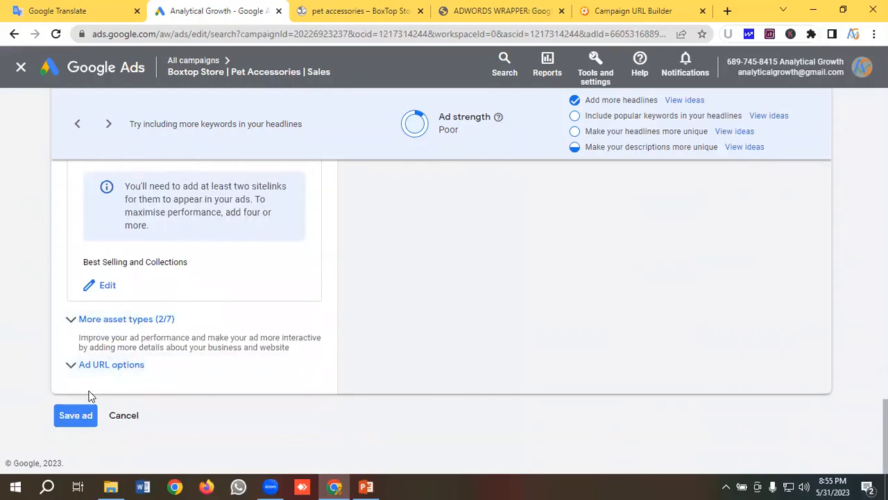
pyautogui.click(75, 416)
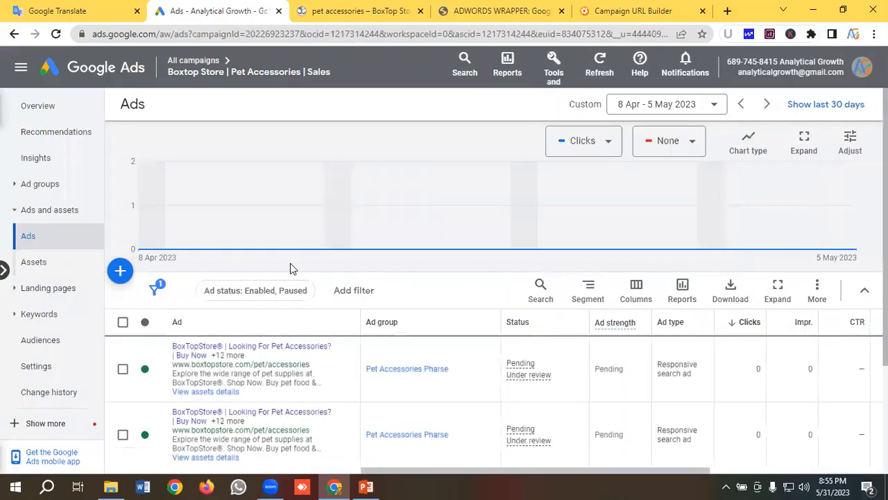
pyautogui.scroll(-2, 290, 270)
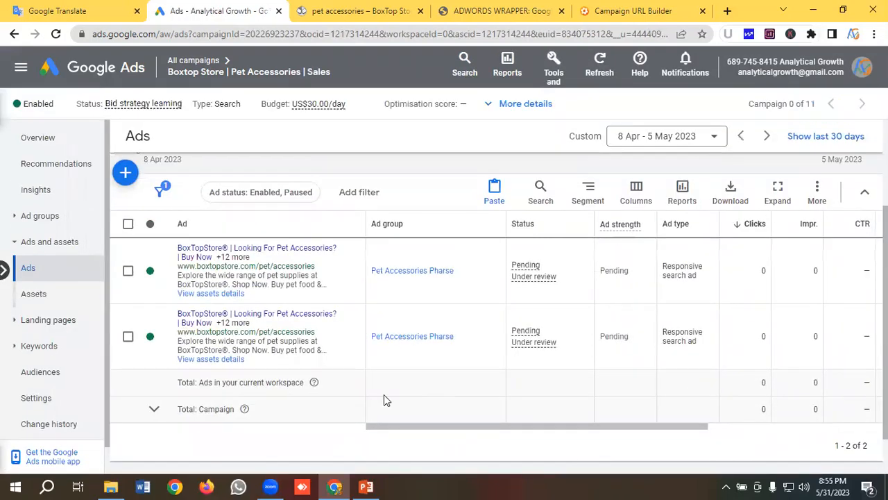
pyautogui.scroll(1, 383, 400)
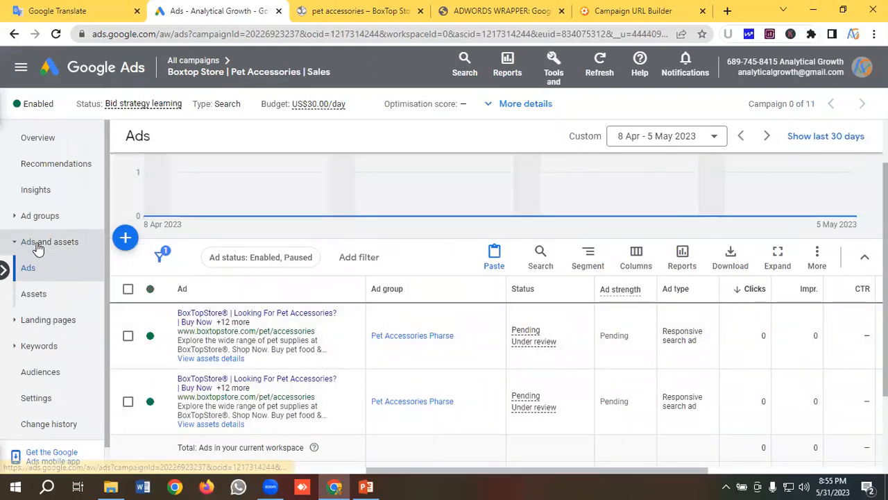
# - Copy the ad group "Pet Accessories Pharse" from the campaign's ad groups
pyautogui.click(41, 217)
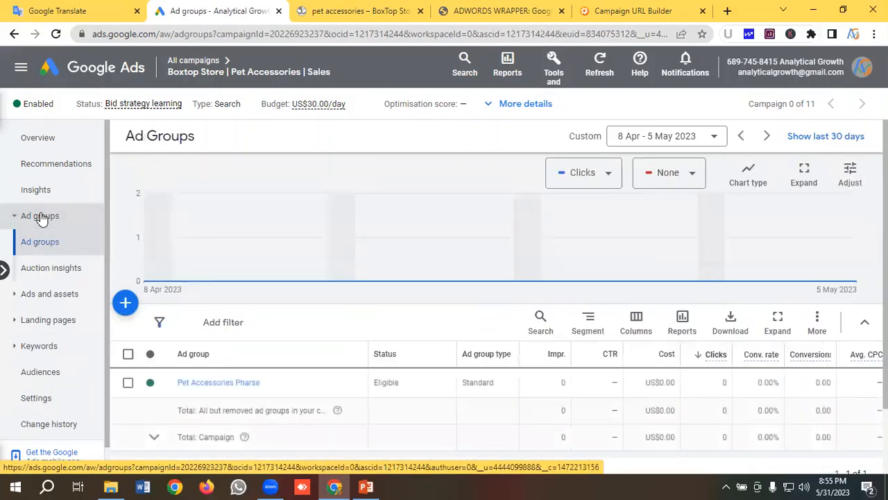
pyautogui.scroll(-1, 336, 292)
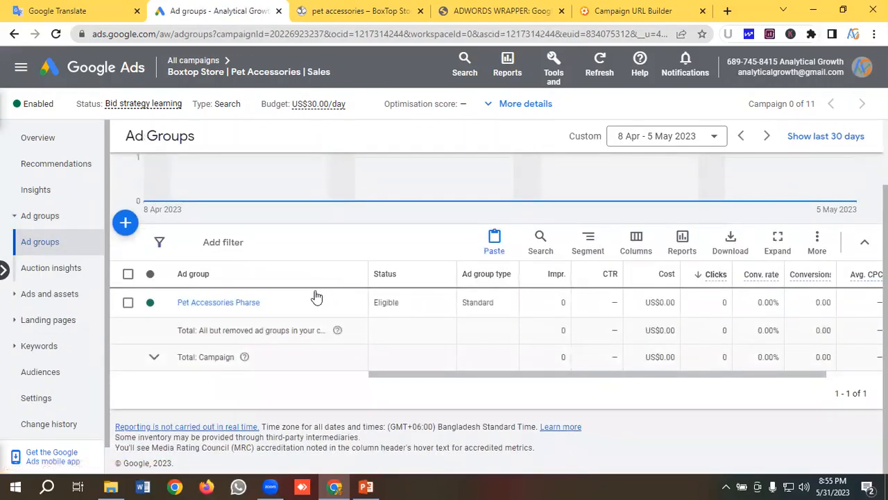
pyautogui.moveTo(317, 297)
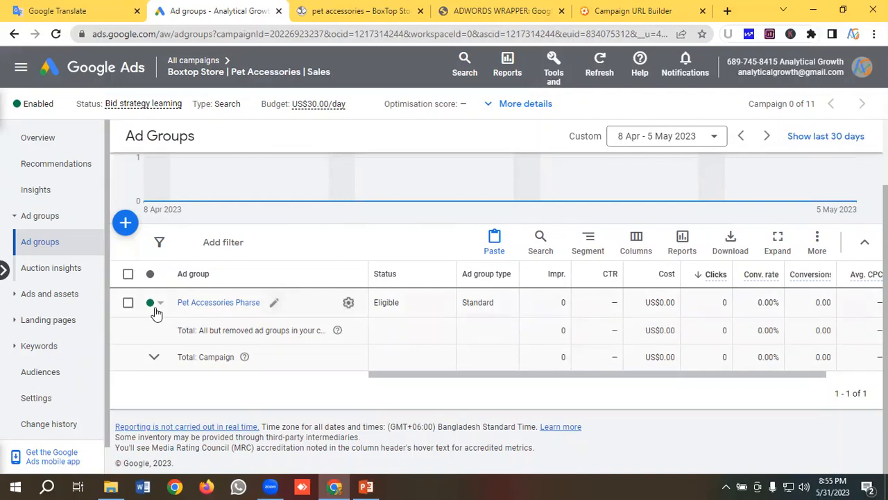
pyautogui.click(128, 304)
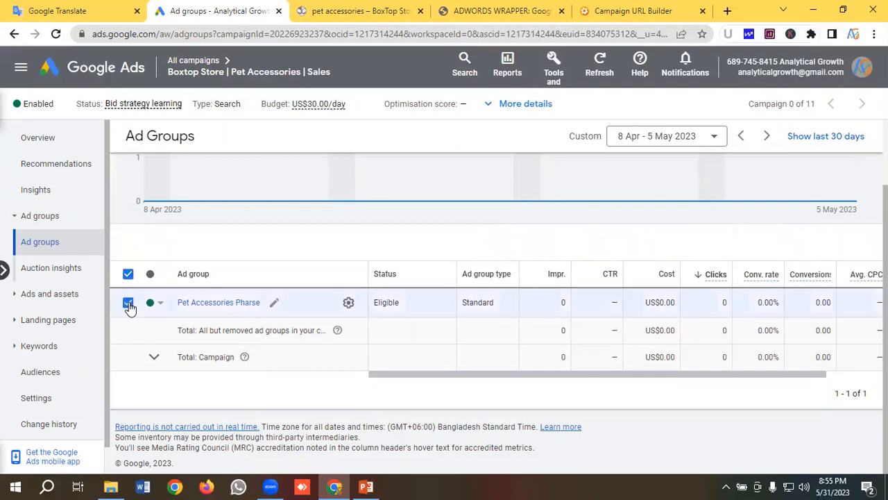
pyautogui.click(194, 244)
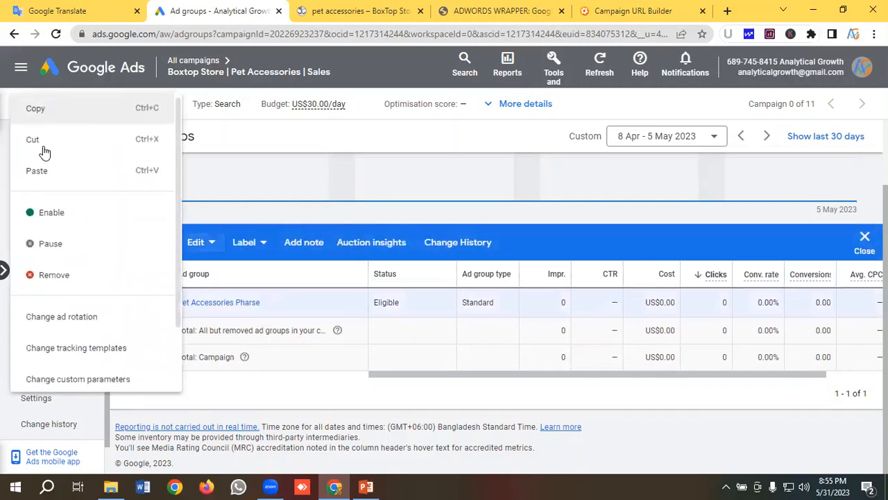
pyautogui.click(40, 113)
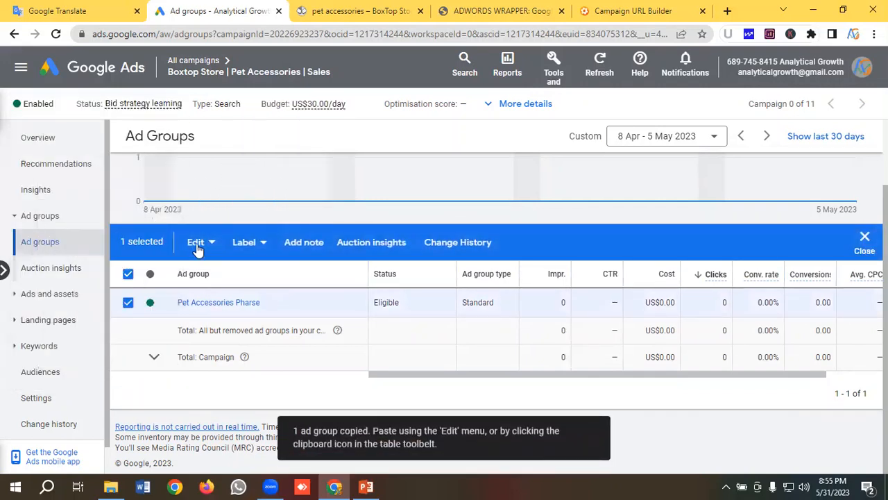
# - Paste the copied ad group into the campaign "Boxtop Store | Pet Accessories | Sales", with new ad groups paused after pasting
pyautogui.click(197, 244)
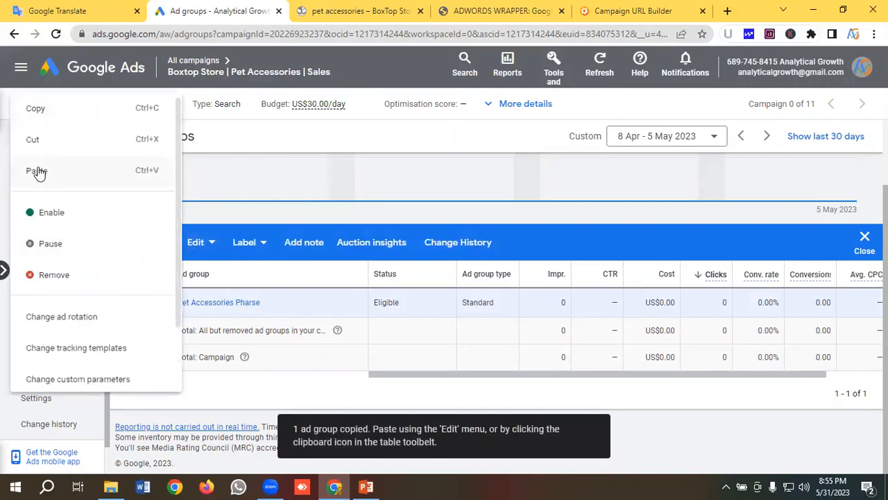
pyautogui.click(38, 171)
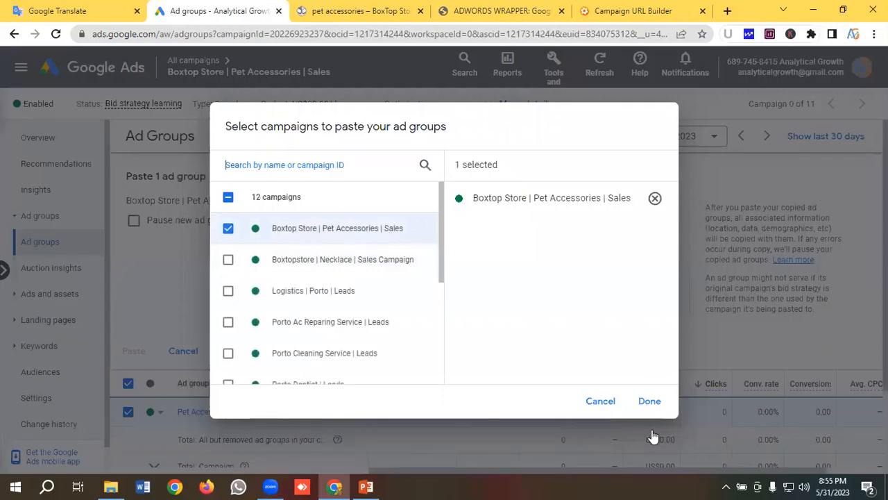
pyautogui.click(648, 402)
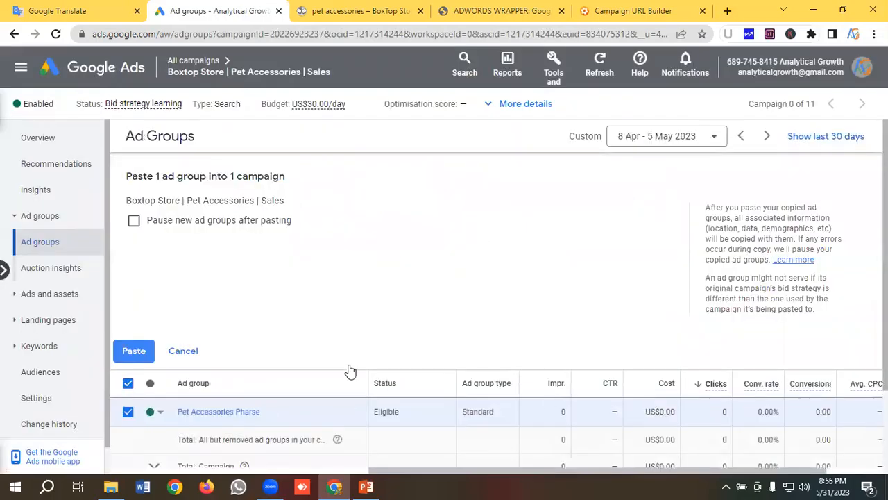
pyautogui.click(134, 221)
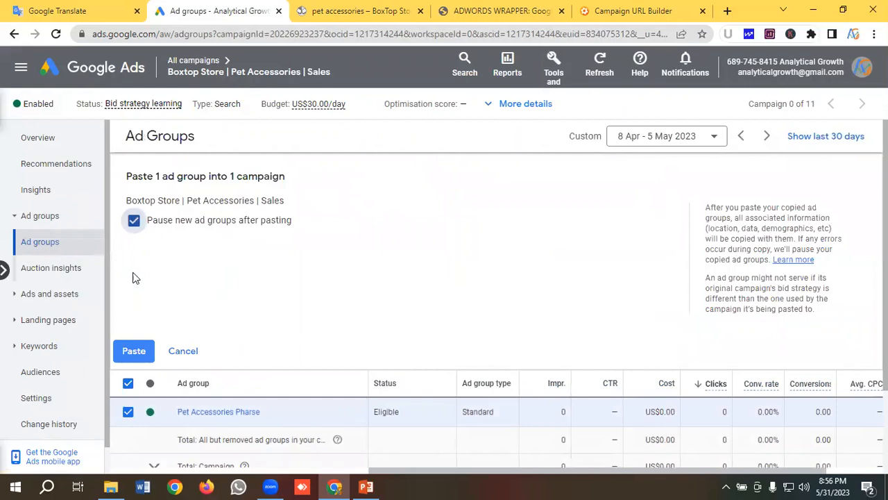
pyautogui.click(132, 349)
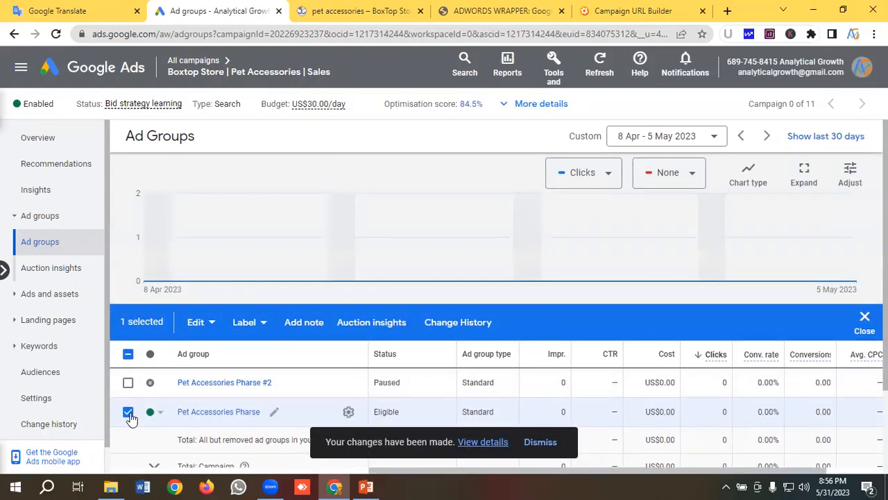
# - Deselect the original ad group and enable its paused copy
pyautogui.click(128, 412)
pyautogui.click(158, 384)
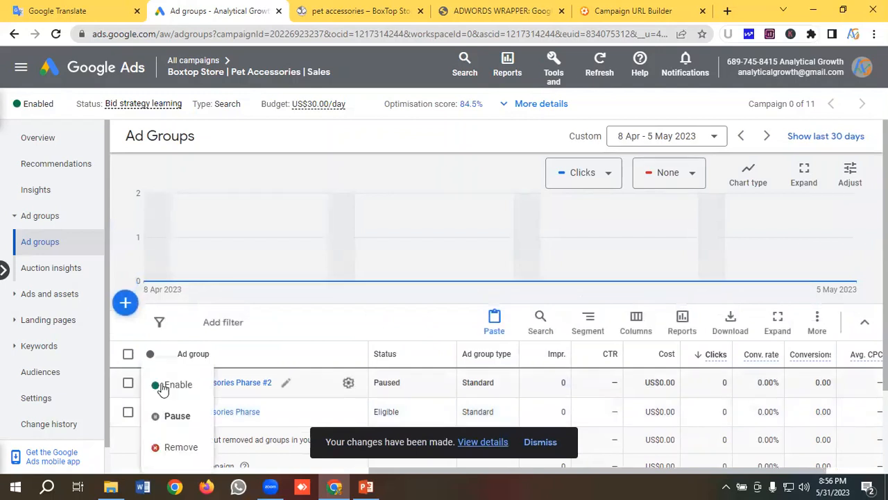
pyautogui.click(176, 391)
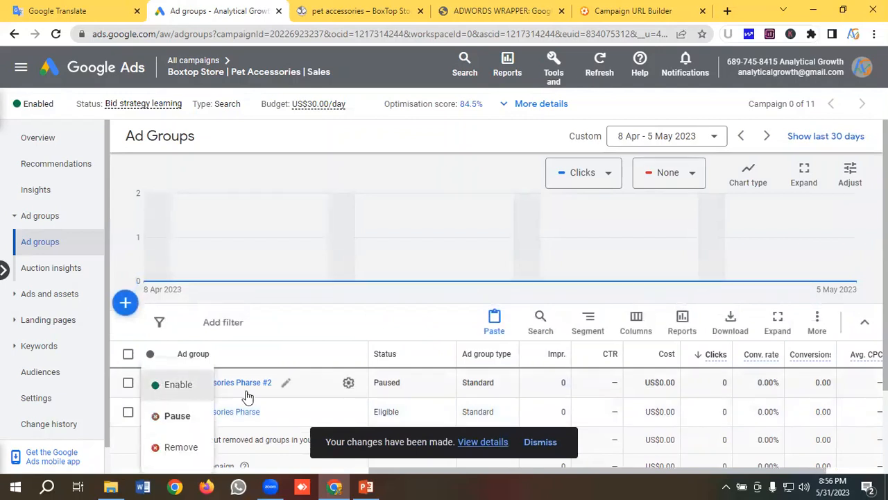
# - Rename the duplicated ad group as "Pet Accessories Exact"
pyautogui.click(287, 384)
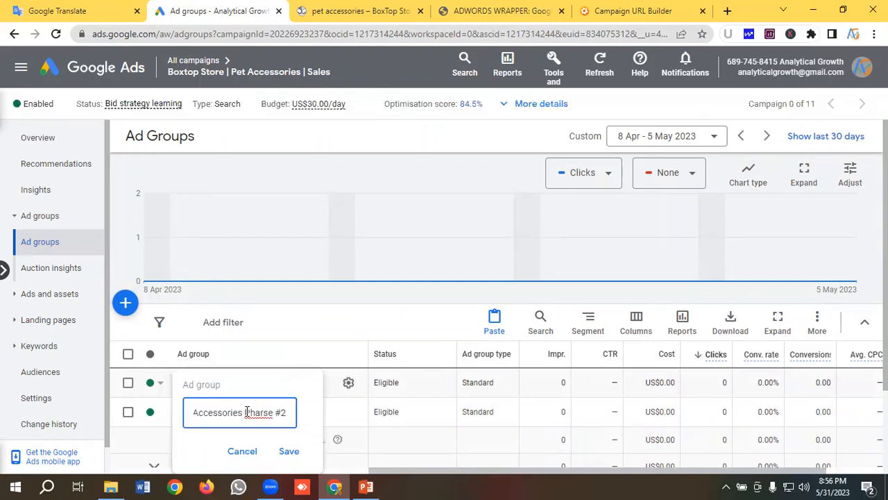
pyautogui.moveTo(244, 413); pyautogui.dragTo(286, 413)
pyautogui.press('BackSpace')
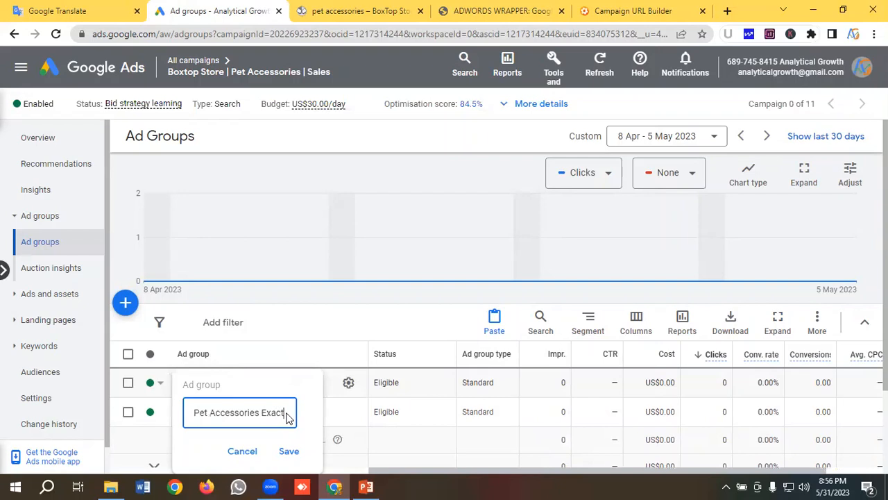
pyautogui.click(289, 451)
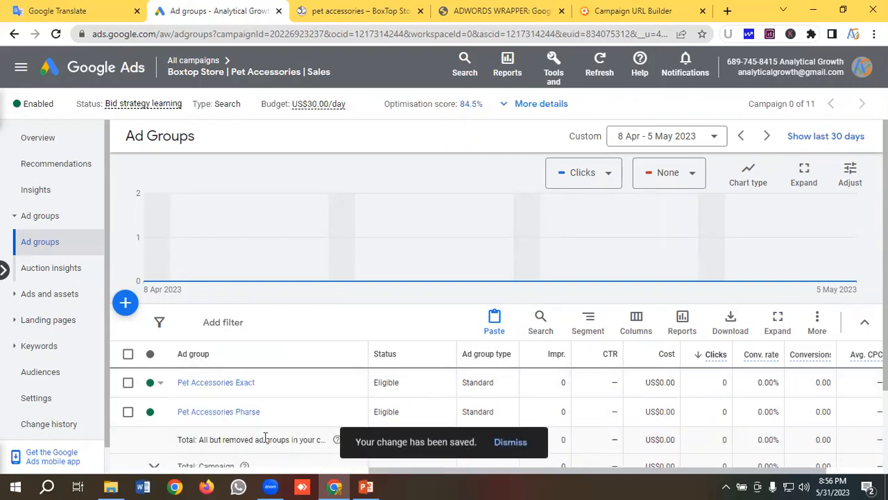
# - Open the search keywords of the ad group "Pet Accessories Exact", hide the billing alert and review the keywords' match types
pyautogui.click(238, 385)
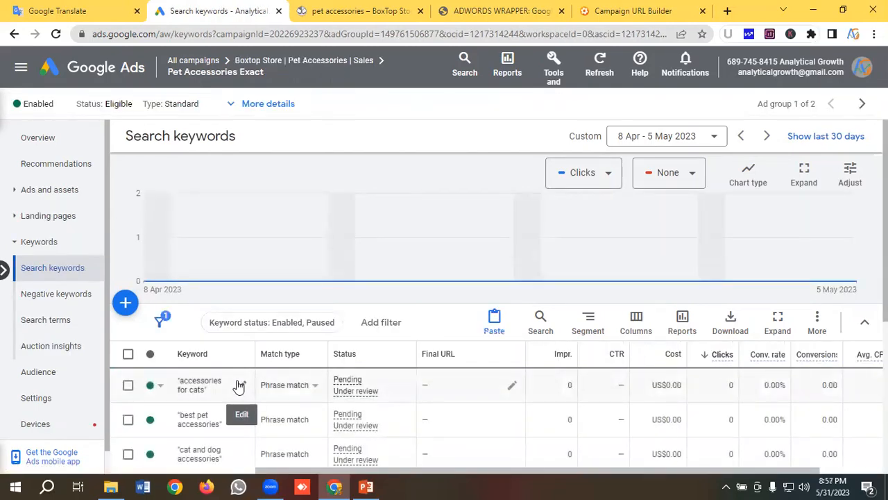
pyautogui.scroll(-2, 238, 387)
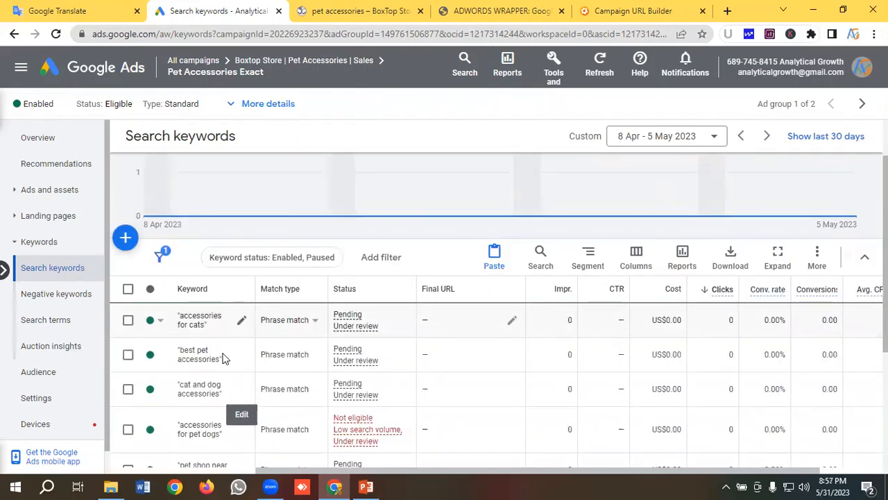
pyautogui.scroll(1, 222, 357)
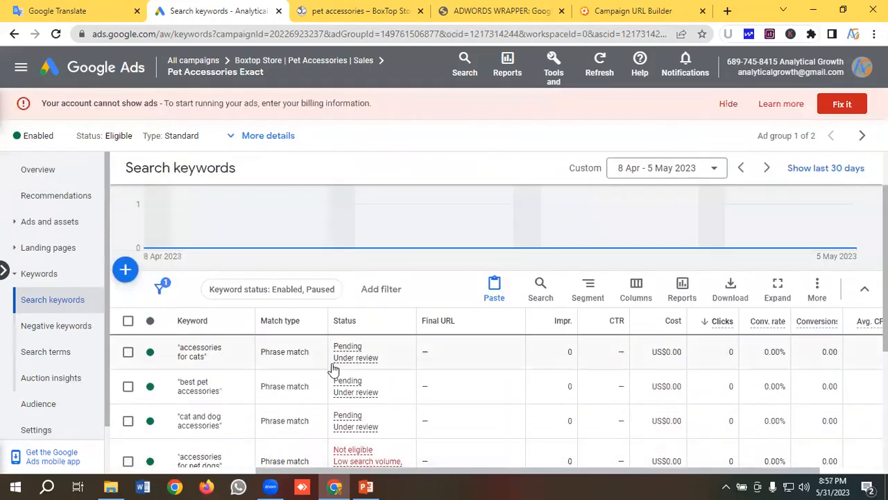
pyautogui.scroll(-2, 269, 357)
pyautogui.scroll(2, 268, 369)
pyautogui.click(728, 105)
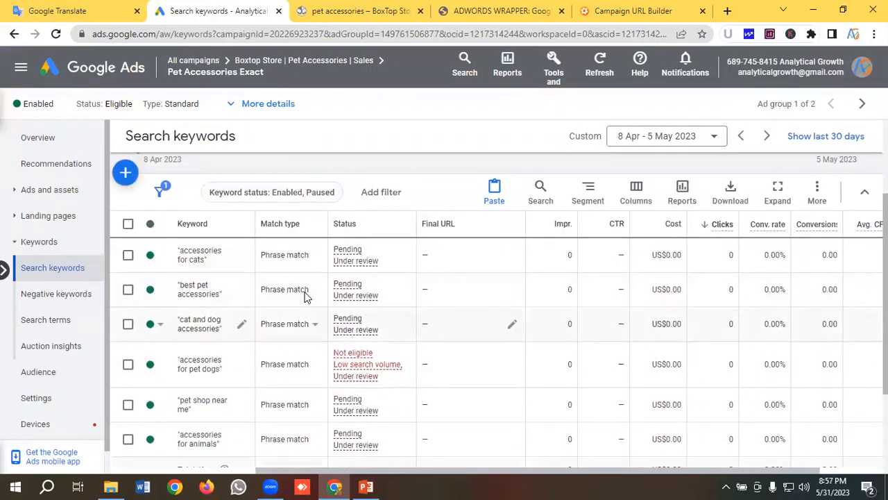
pyautogui.scroll(-1, 306, 297)
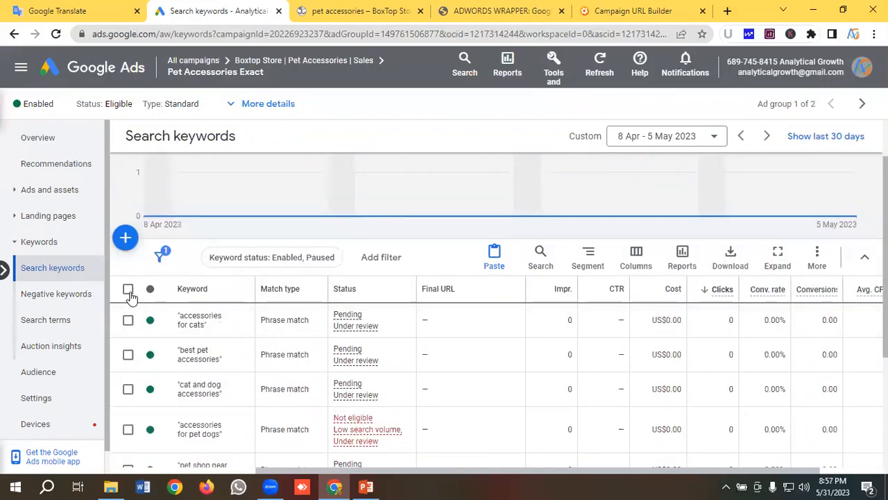
# - Change the match type of all keywords in the ad group to Exact match, without keeping the original keywords
pyautogui.click(128, 290)
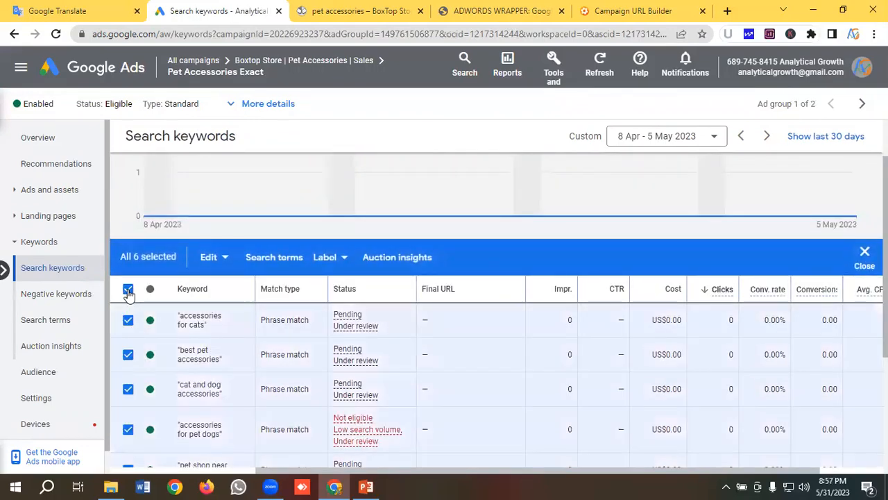
pyautogui.click(211, 258)
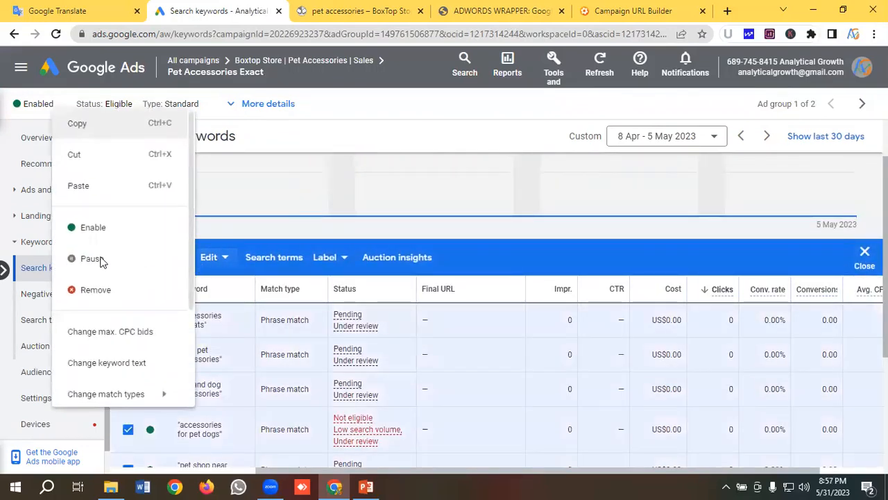
pyautogui.scroll(-1, 104, 262)
pyautogui.scroll(-1, 117, 262)
pyautogui.moveTo(109, 271)
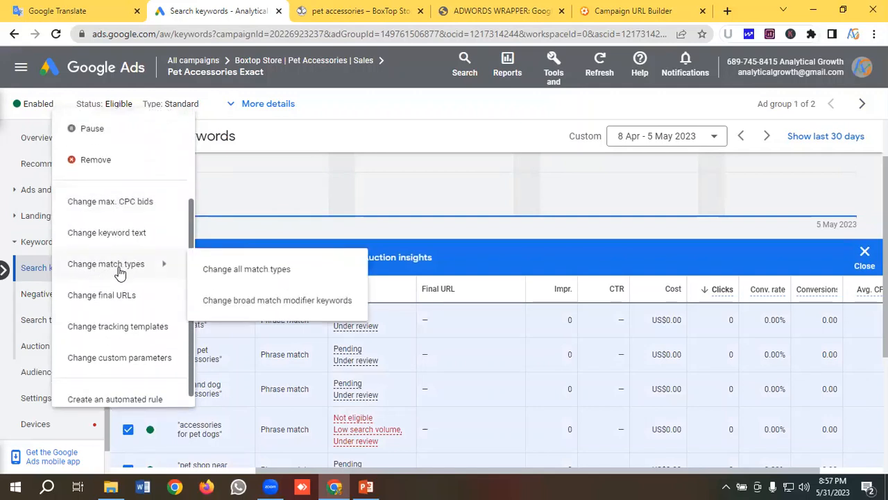
pyautogui.click(227, 272)
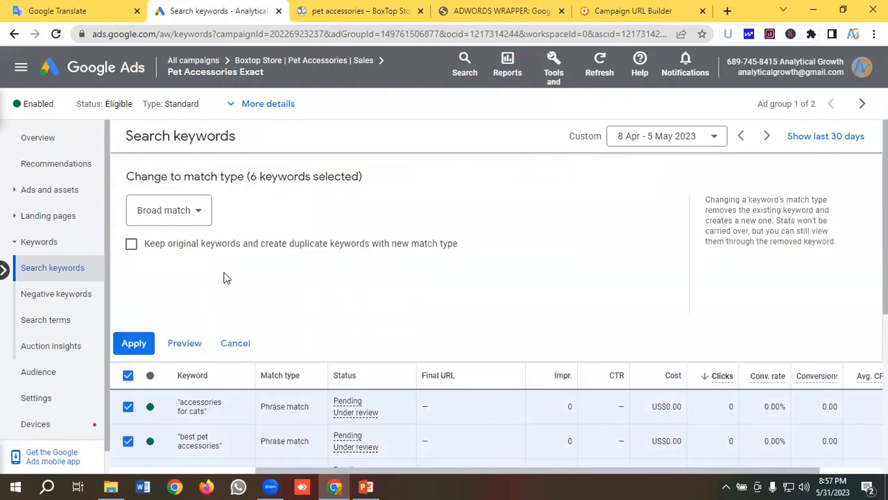
pyautogui.click(184, 218)
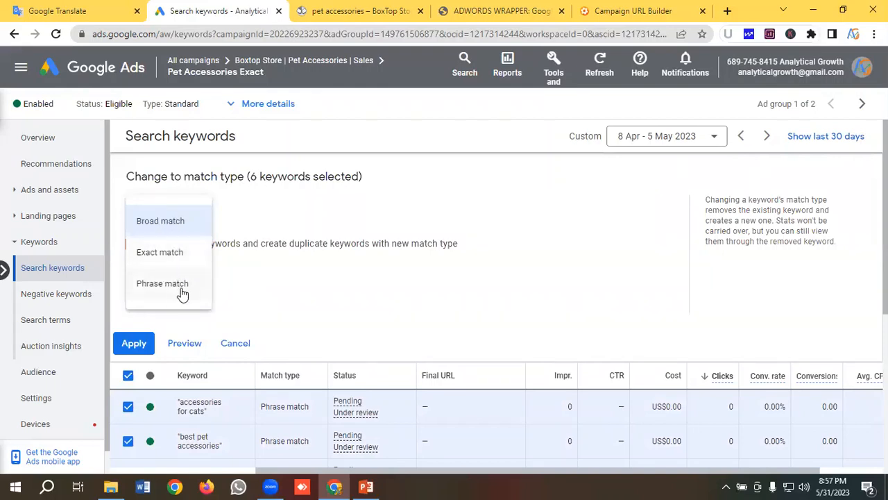
pyautogui.click(158, 254)
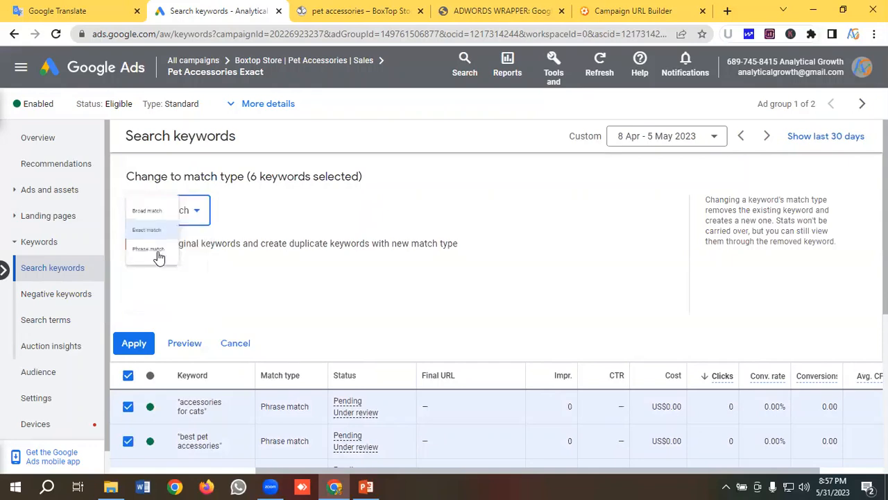
pyautogui.click(134, 342)
pyautogui.scroll(-2, 229, 284)
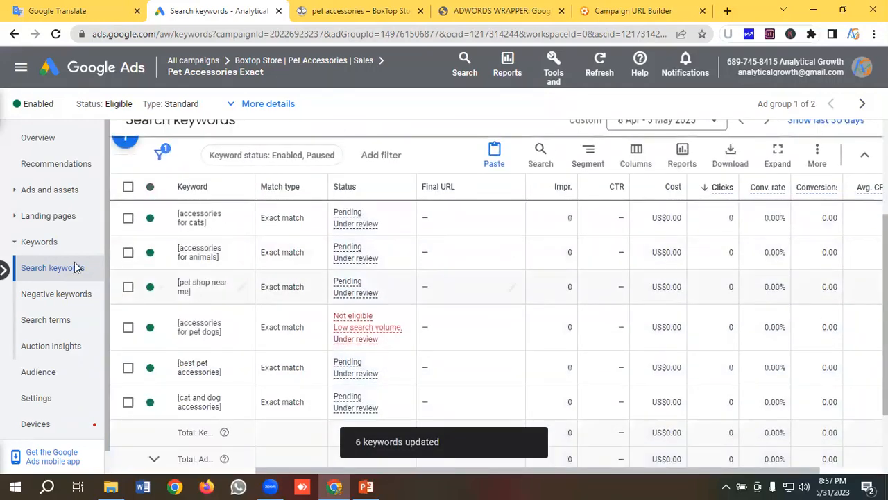
# - Check the ads inside "Pet Accessories Exact" and the ad groups listed in the campaign "Boxtop Store | Pet Accessories | Sales"
pyautogui.click(45, 191)
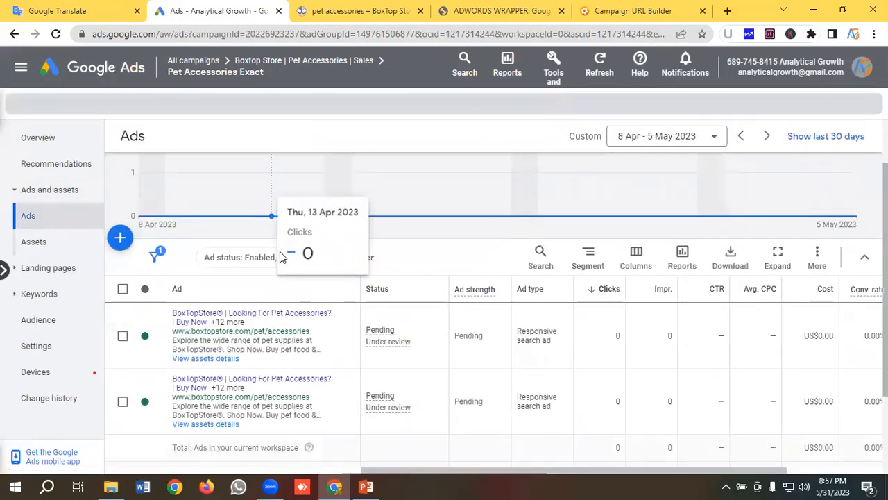
pyautogui.scroll(-2, 352, 361)
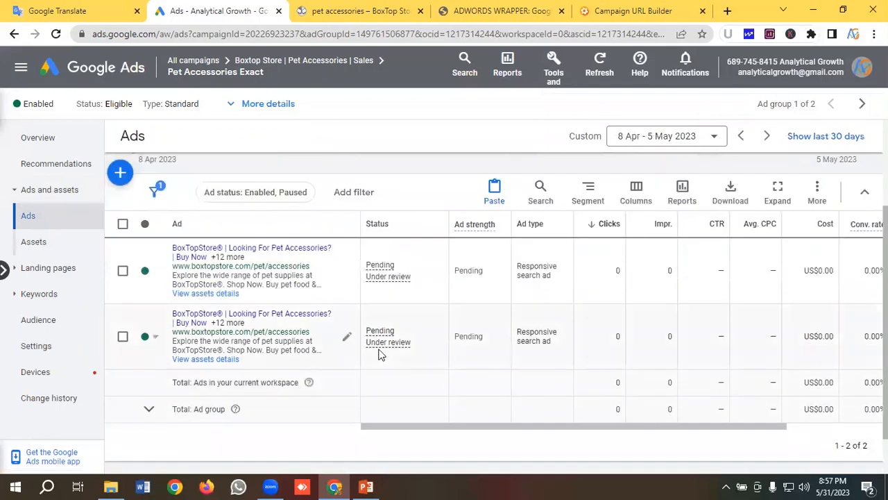
pyautogui.scroll(2, 361, 344)
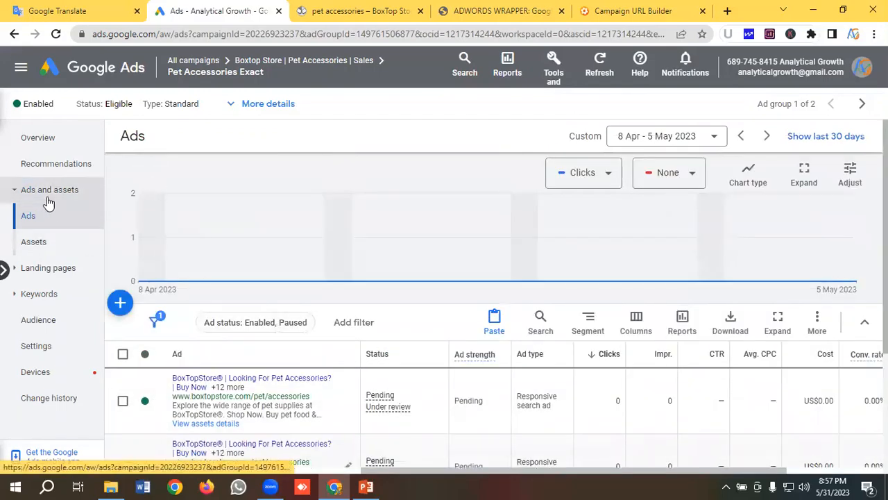
pyautogui.click(260, 61)
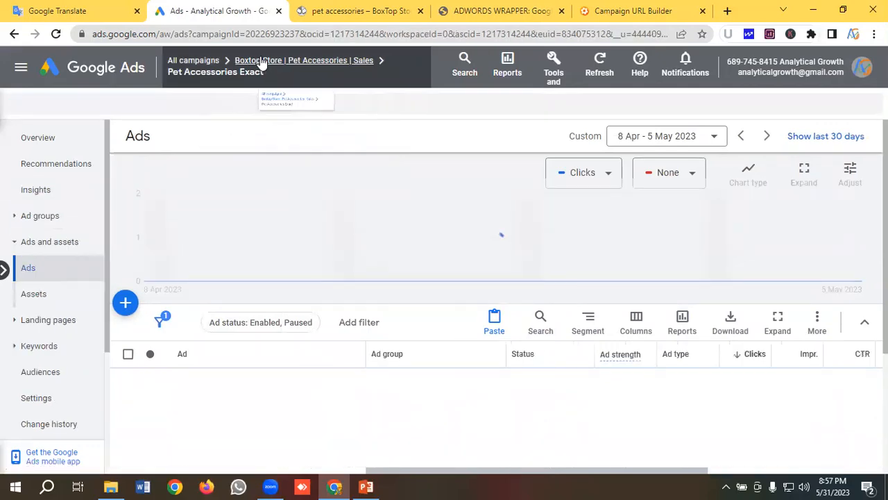
pyautogui.click(45, 219)
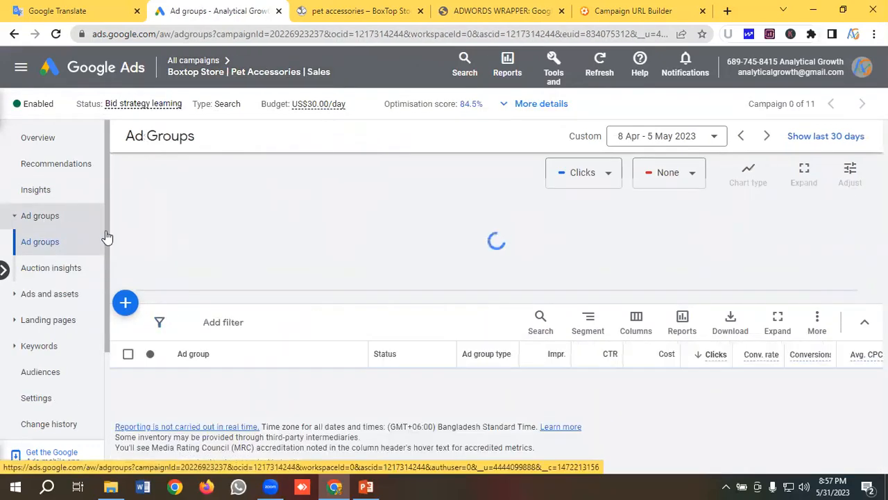
pyautogui.scroll(-1, 270, 278)
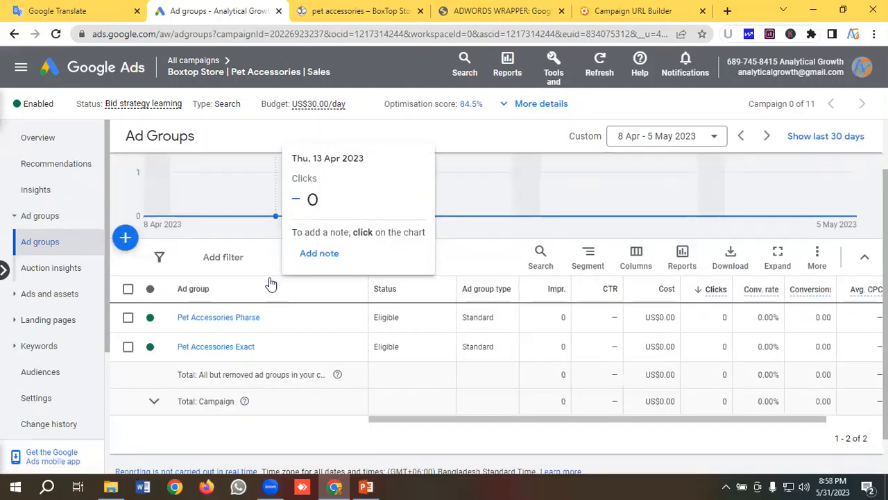
pyautogui.scroll(-1, 249, 377)
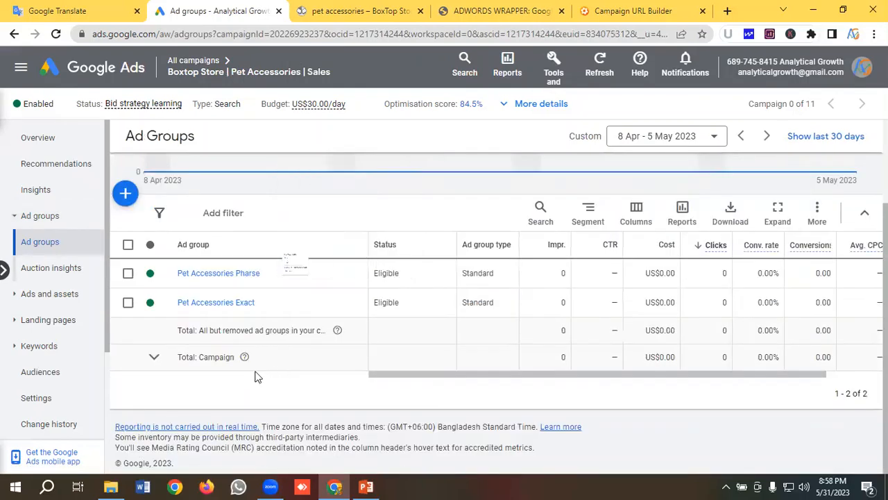
pyautogui.scroll(1, 265, 361)
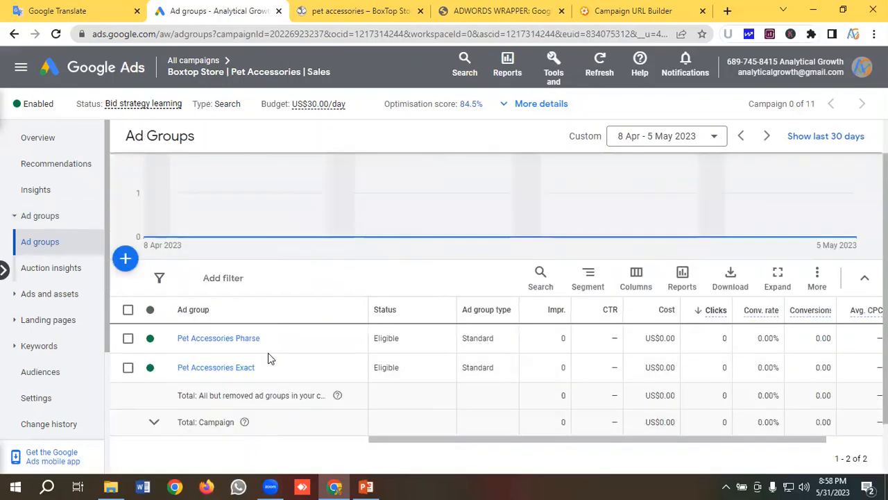
# - Examine the campaign's full list of ads and the ad group, status and type of each ad
pyautogui.click(51, 297)
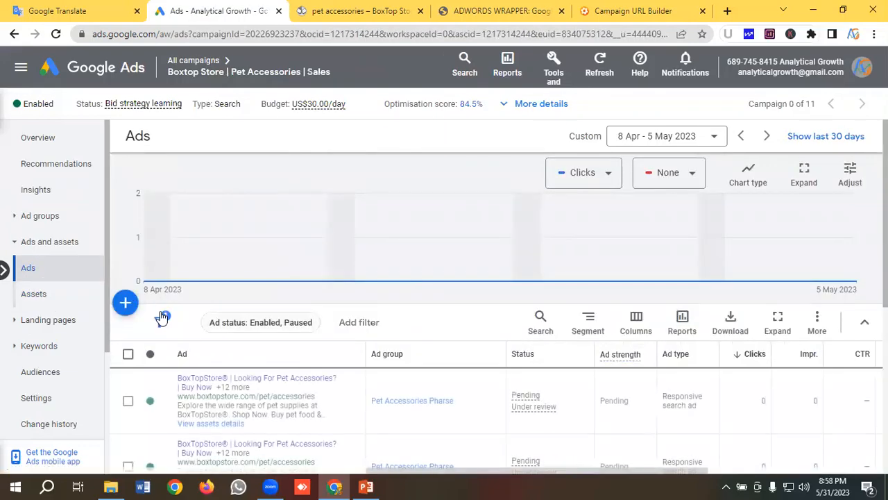
pyautogui.scroll(-3, 161, 317)
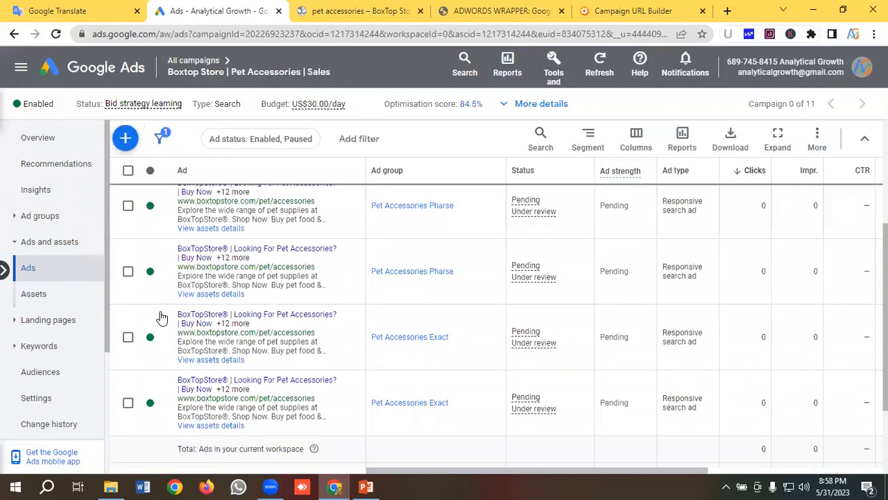
pyautogui.scroll(1, 667, 295)
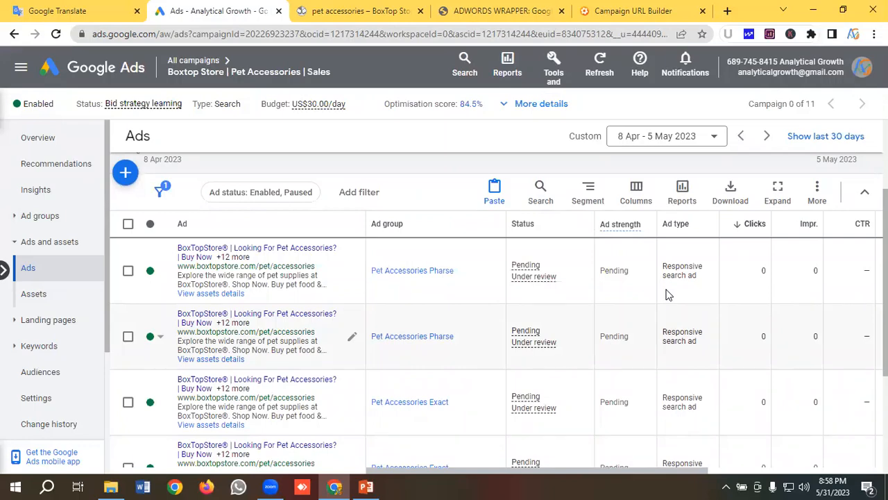
pyautogui.scroll(-3, 667, 295)
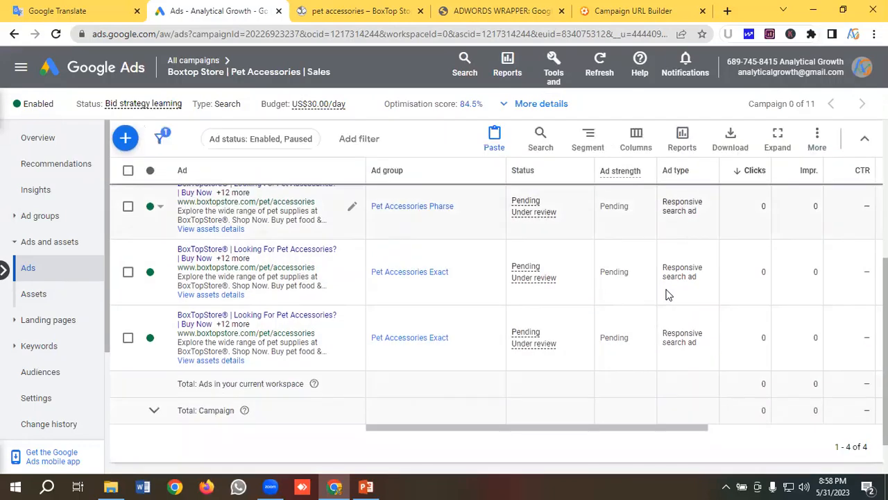
pyautogui.scroll(1, 666, 295)
pyautogui.scroll(-2, 186, 304)
pyautogui.scroll(3, 186, 304)
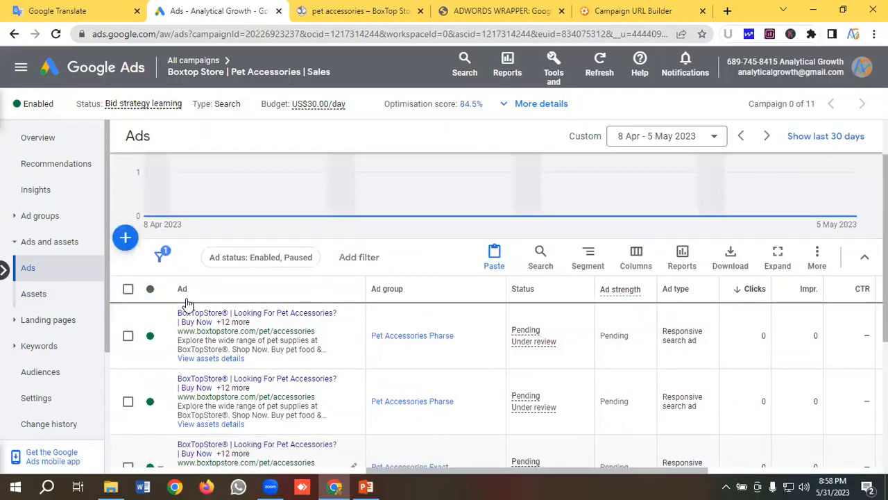